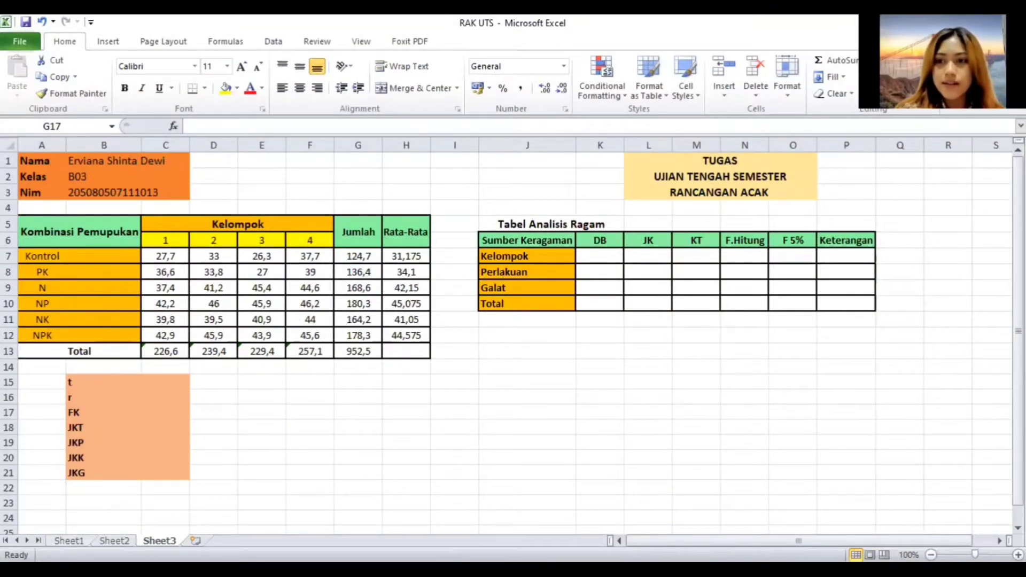
# - Review the data table's Kombinasi Pemupukan, Kelompok 1 to 4 and Jumlah headings
pyautogui.click(92, 250)
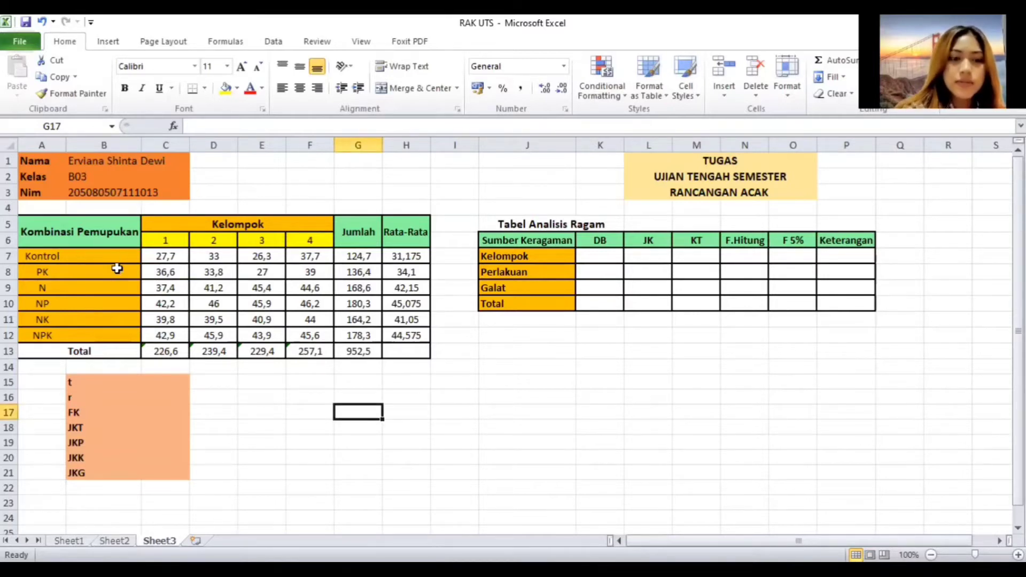
pyautogui.click(79, 229)
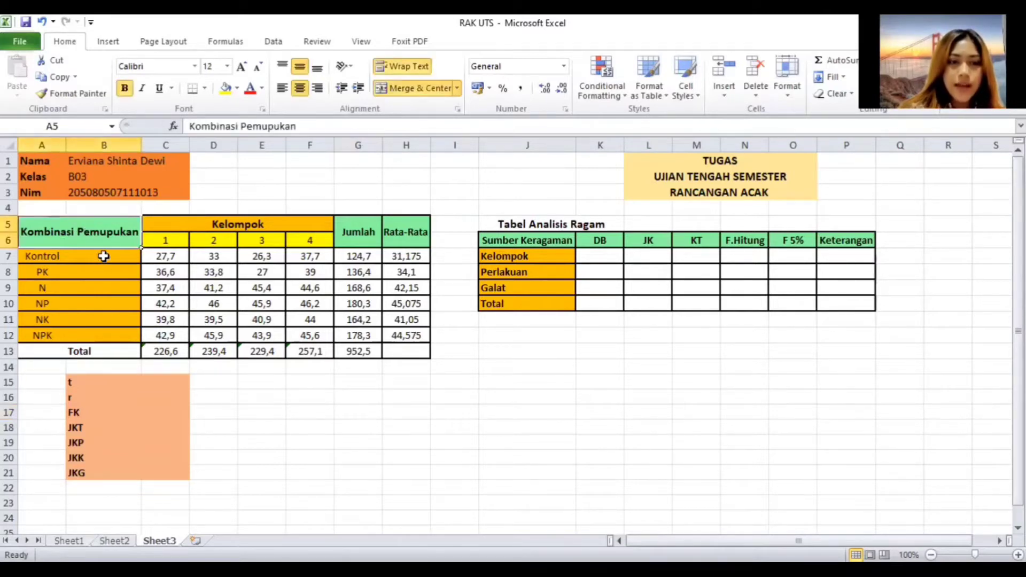
pyautogui.click(101, 259)
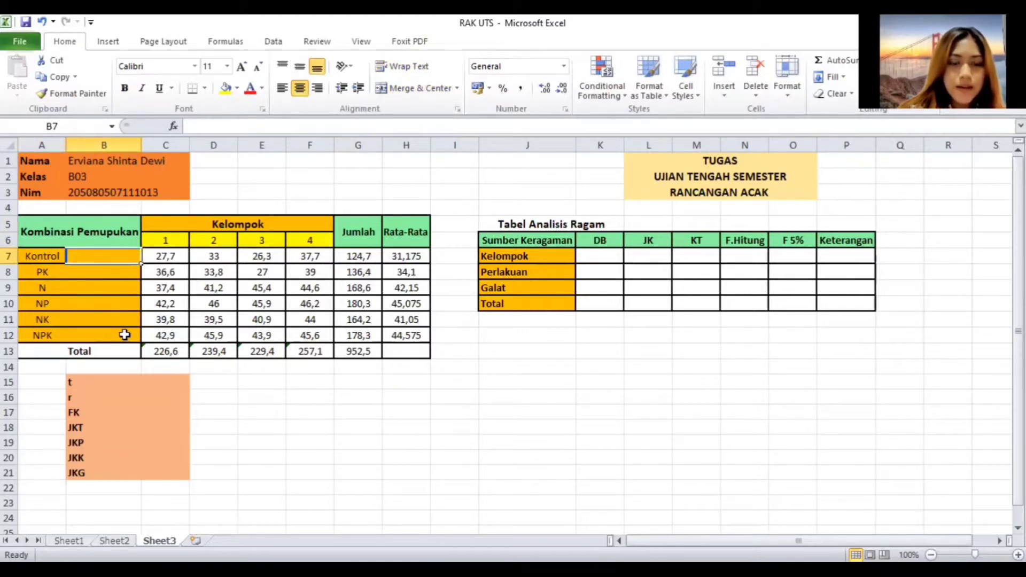
pyautogui.click(176, 239)
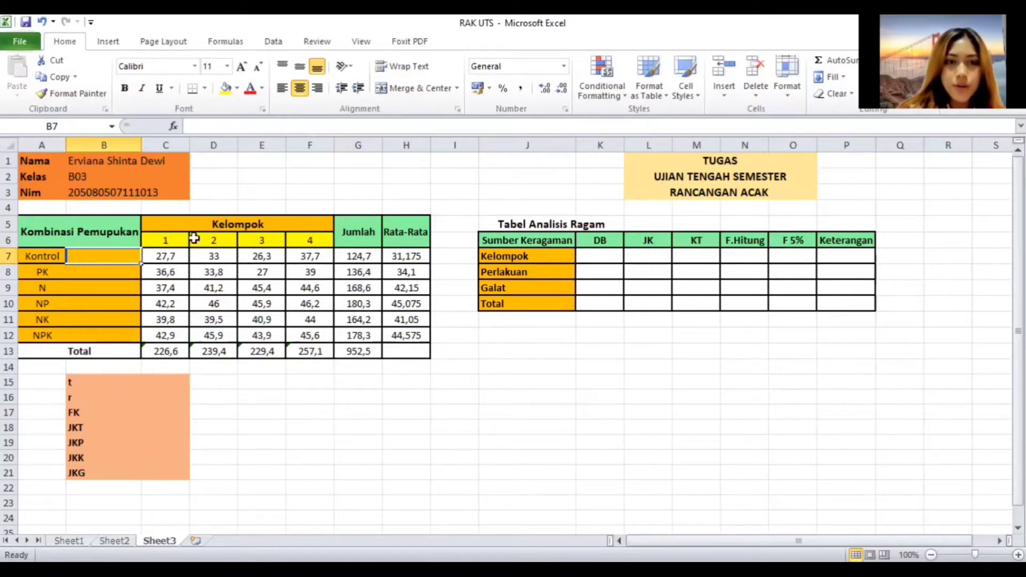
pyautogui.click(219, 240)
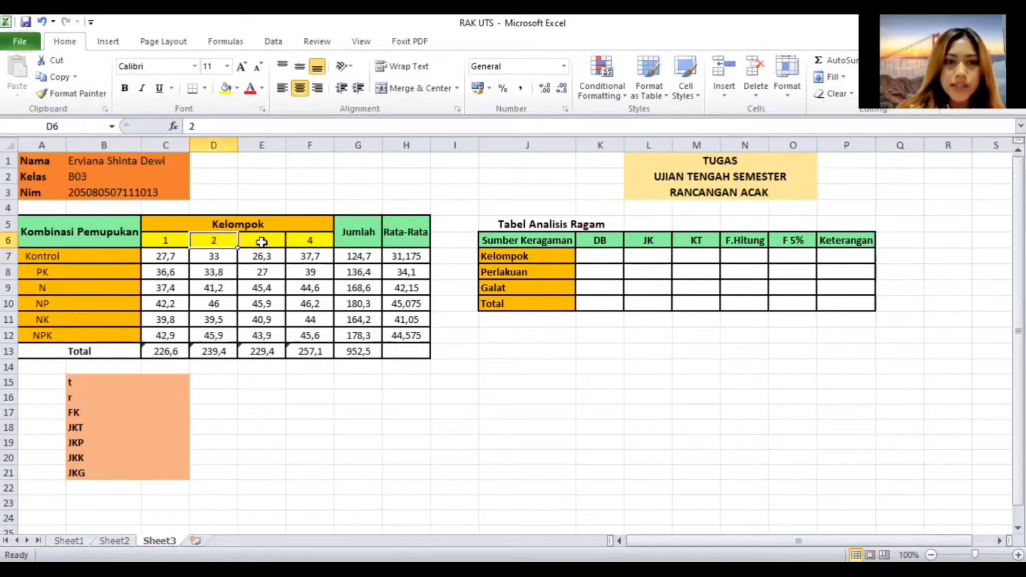
pyautogui.click(262, 240)
pyautogui.click(310, 244)
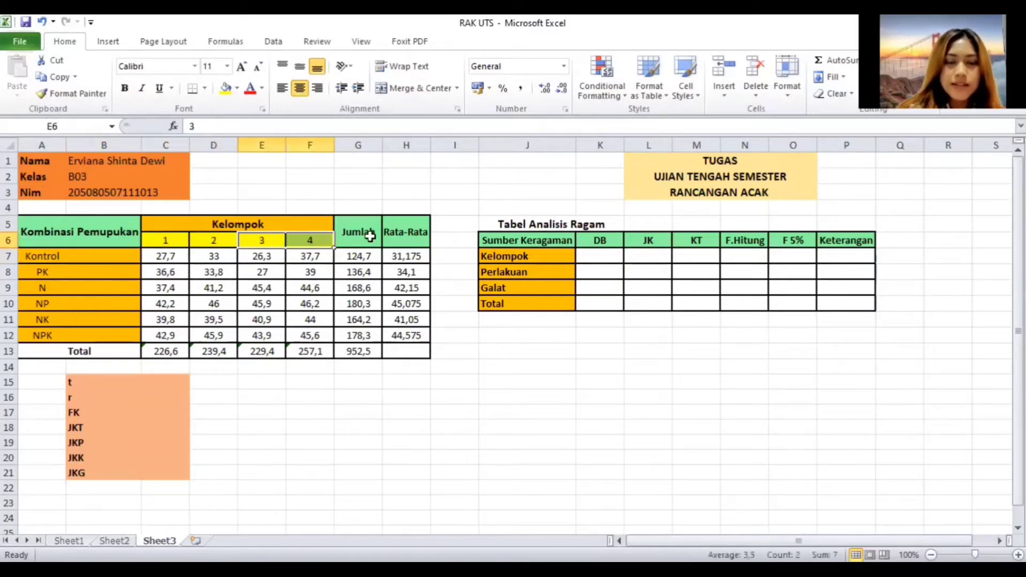
pyautogui.click(370, 236)
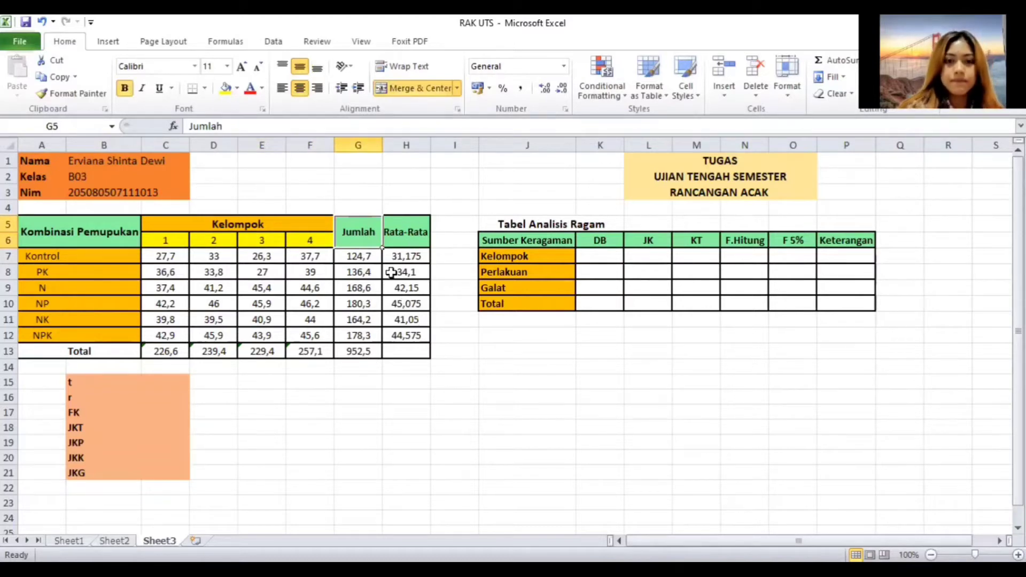
# - Inspect the formulas behind the Kontrol row's Jumlah and Rata-Rata cells and the Total of Kelompok 1
pyautogui.click(367, 257)
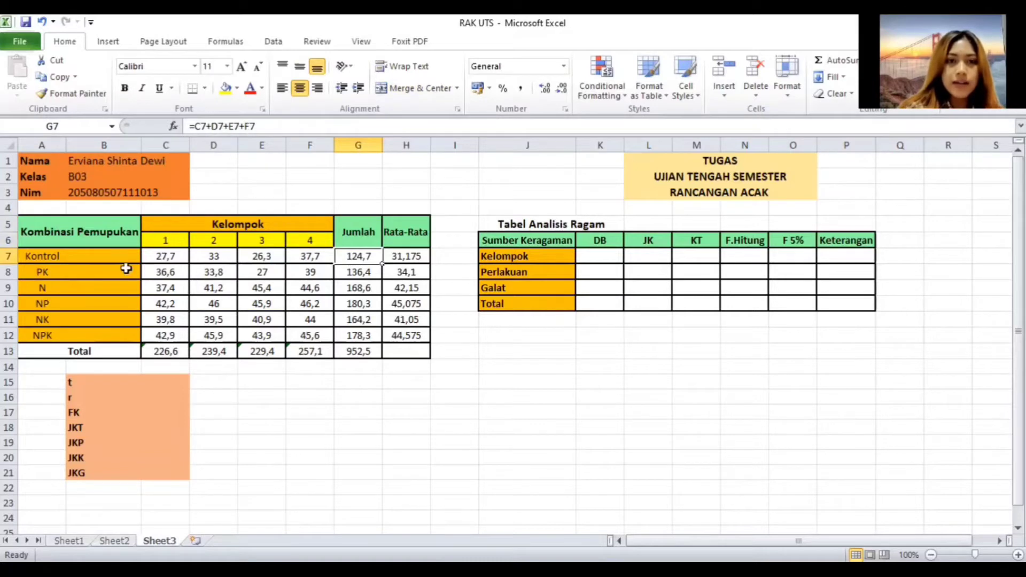
pyautogui.press('F2')
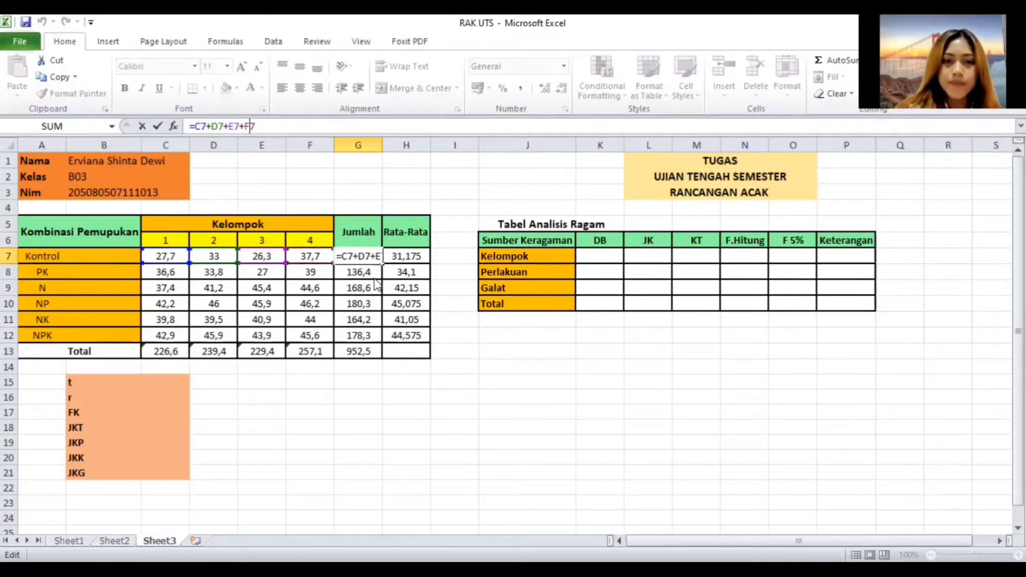
pyautogui.press('Return')
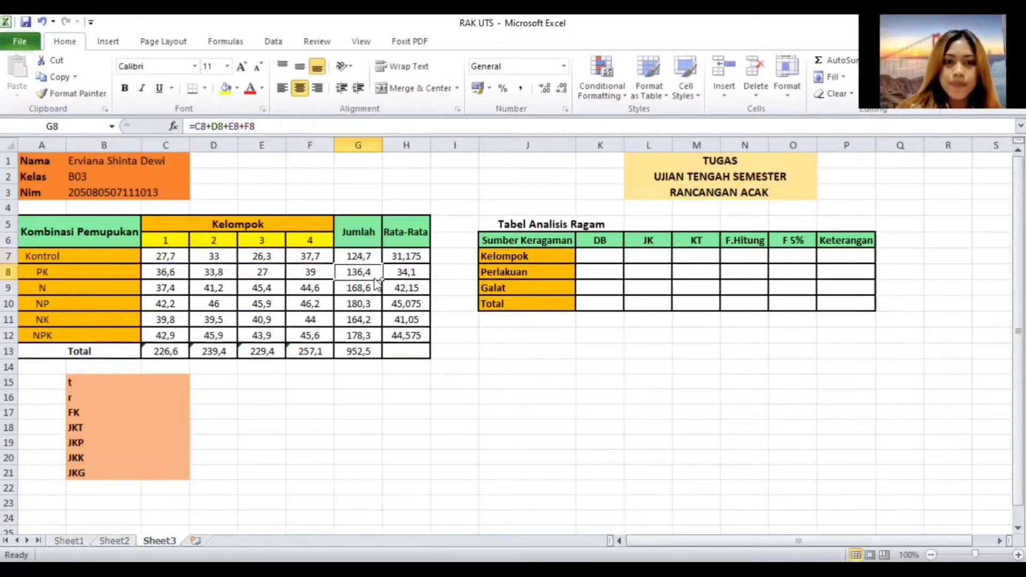
pyautogui.click(402, 258)
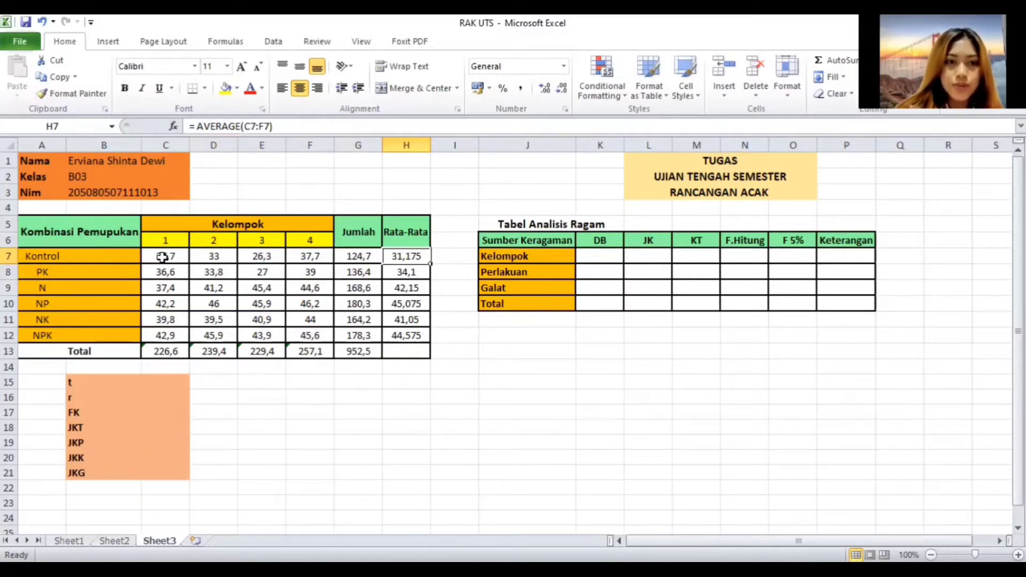
pyautogui.click(162, 257)
pyautogui.click(324, 260)
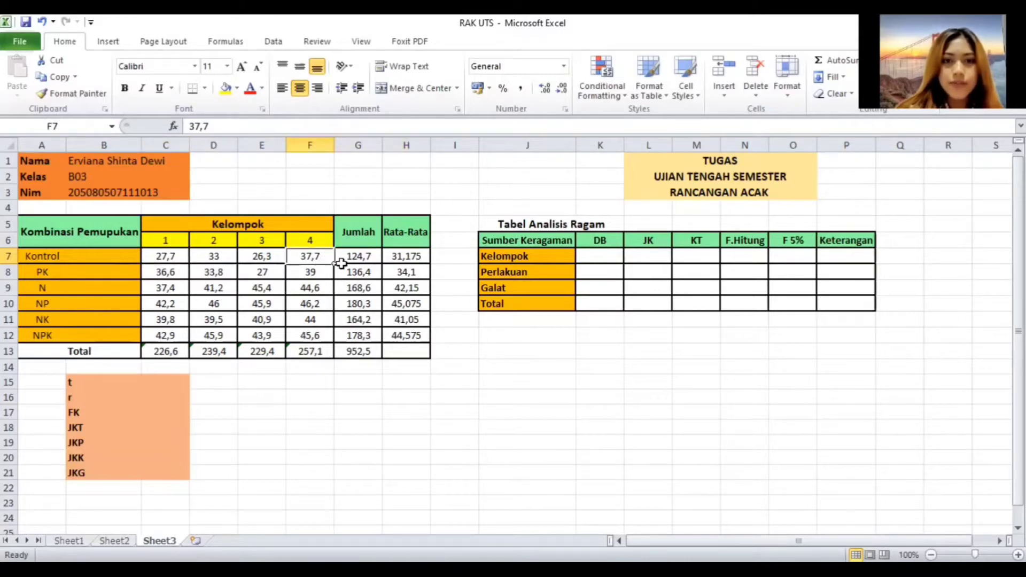
pyautogui.press('Right')
pyautogui.press('Right')
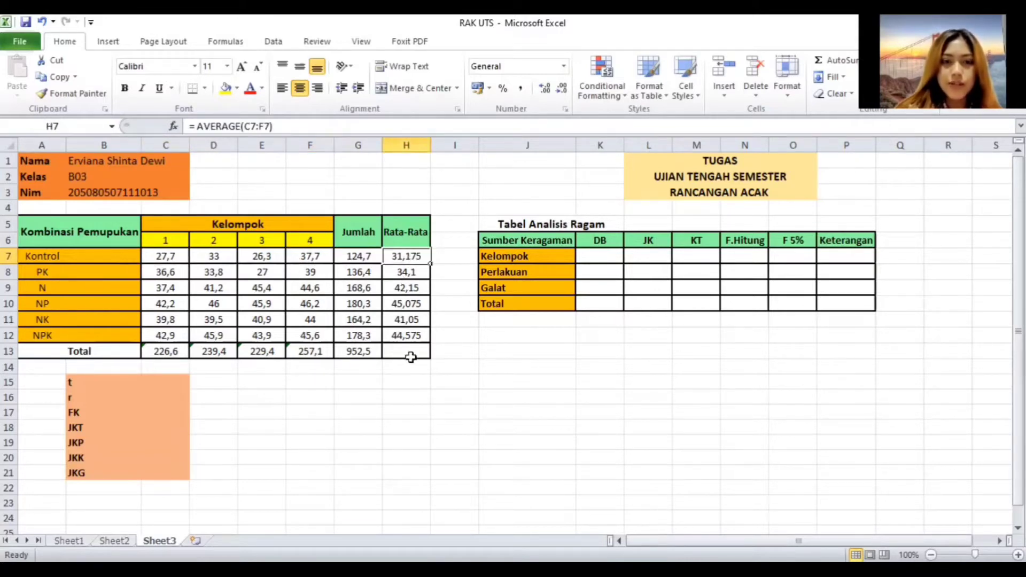
pyautogui.click(155, 356)
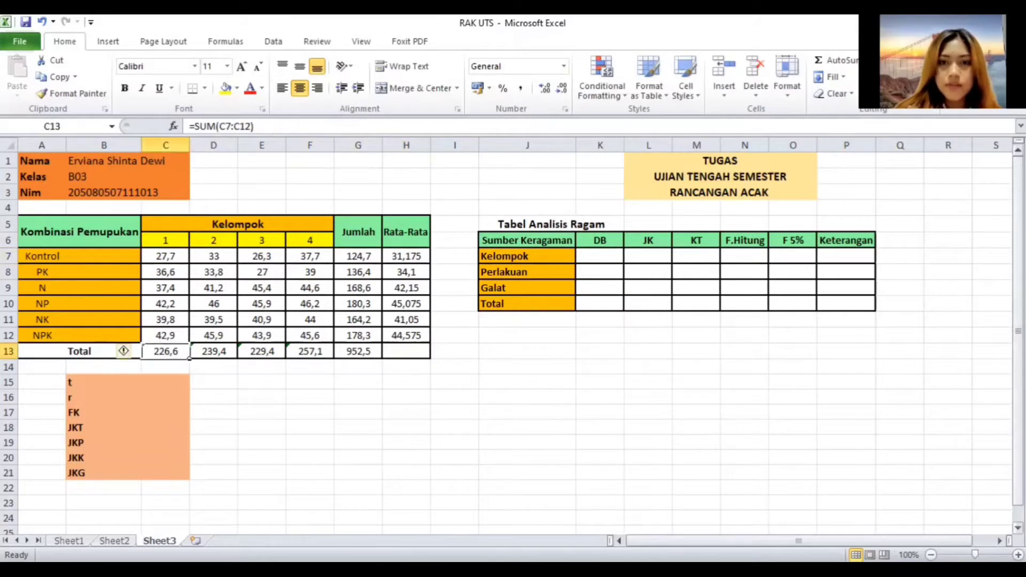
# - Enter 6 as the value of t in cell C15
pyautogui.scroll(-1, 305, 229)
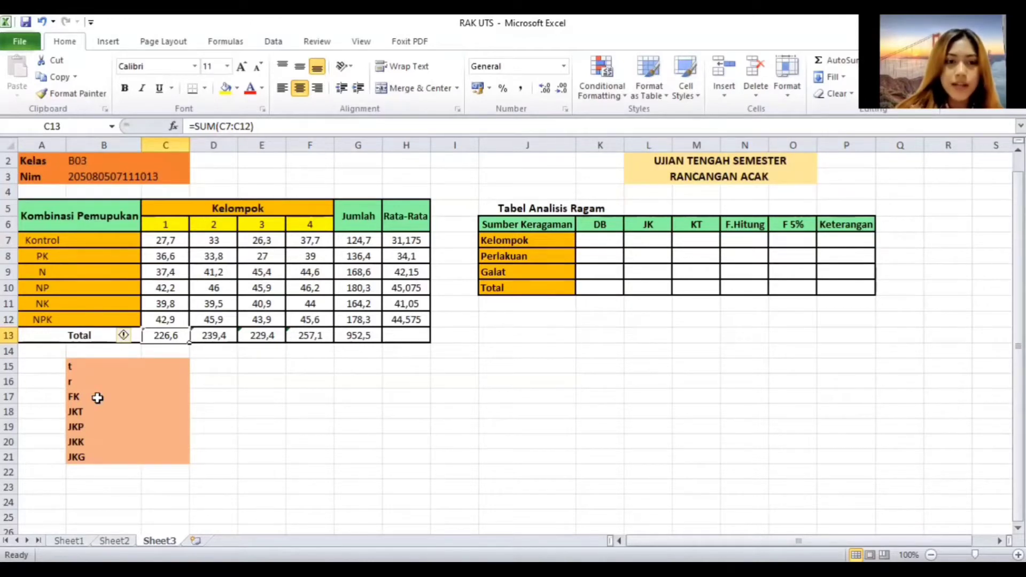
pyautogui.click(98, 398)
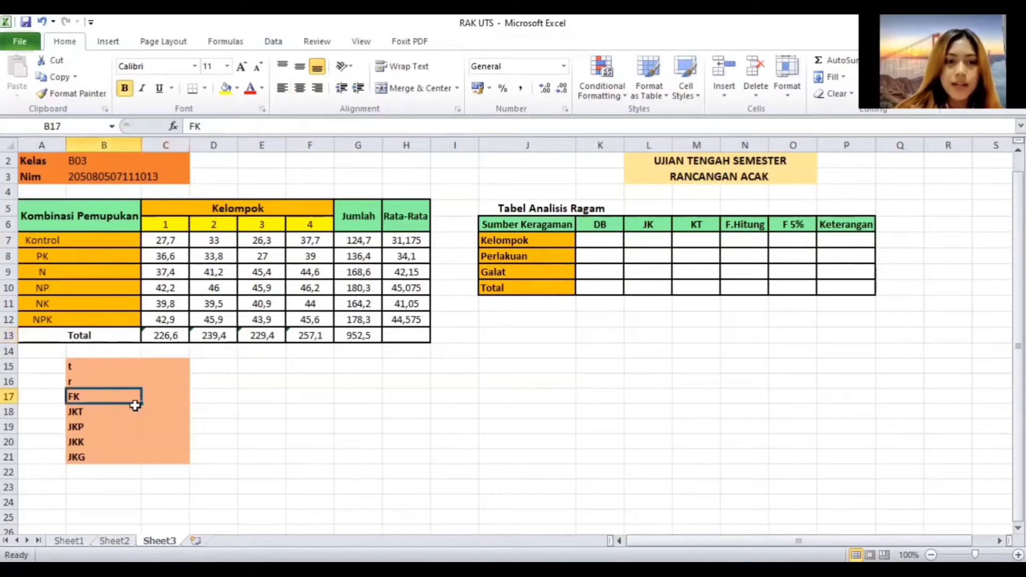
pyautogui.click(171, 394)
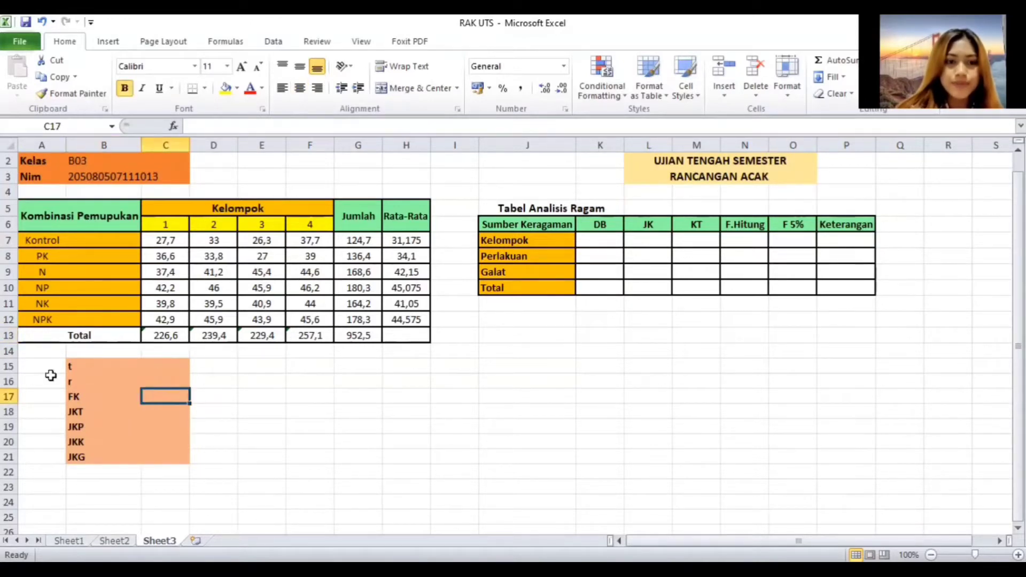
pyautogui.click(176, 369)
pyautogui.click(169, 383)
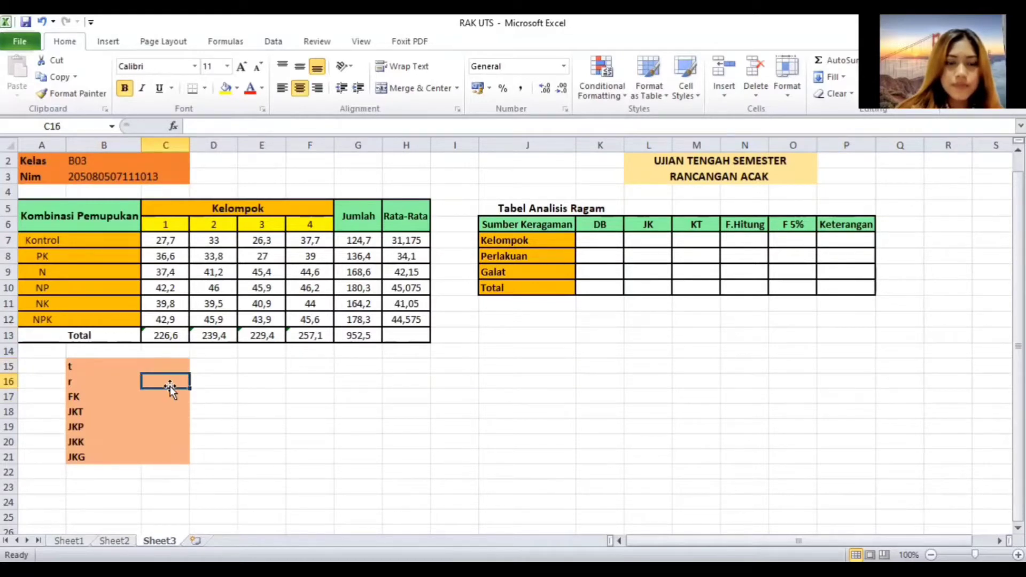
pyautogui.press('Up')
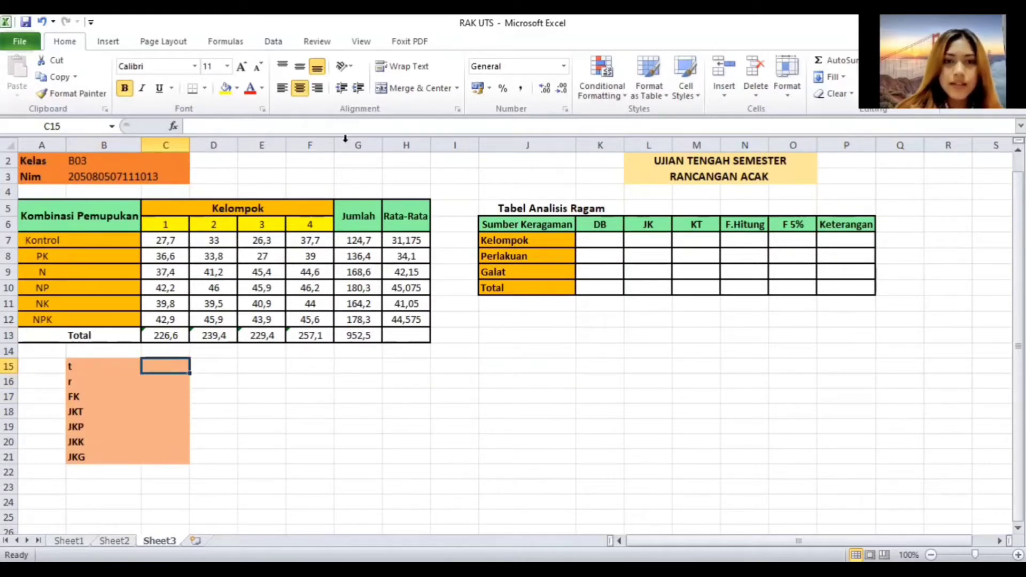
pyautogui.click(340, 122)
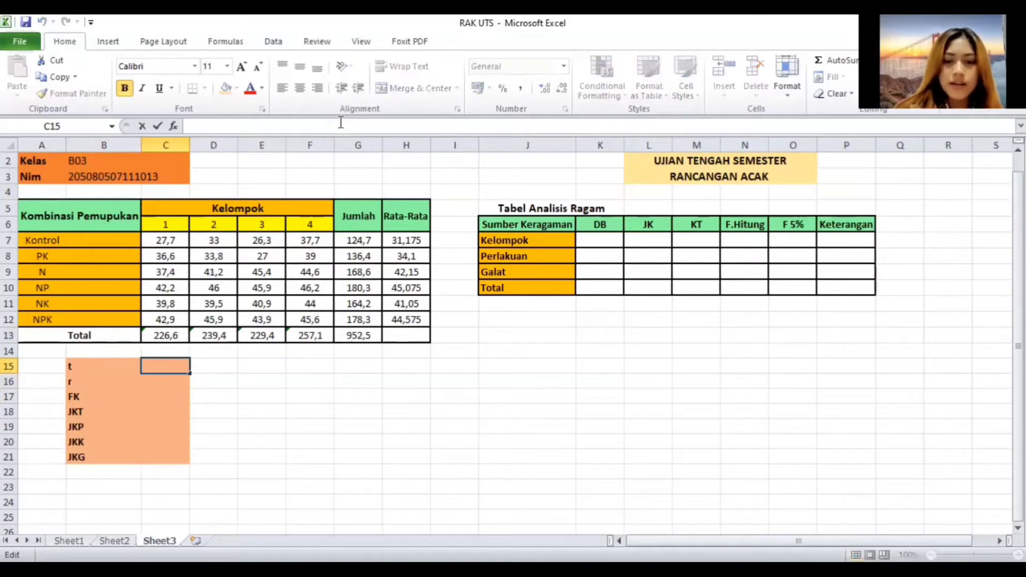
pyautogui.write('6')
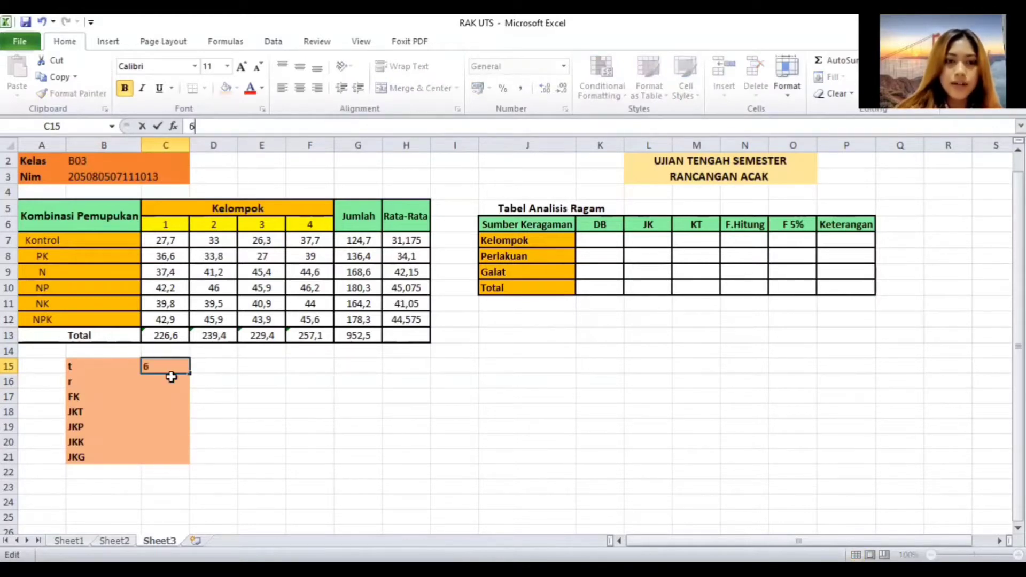
pyautogui.click(171, 383)
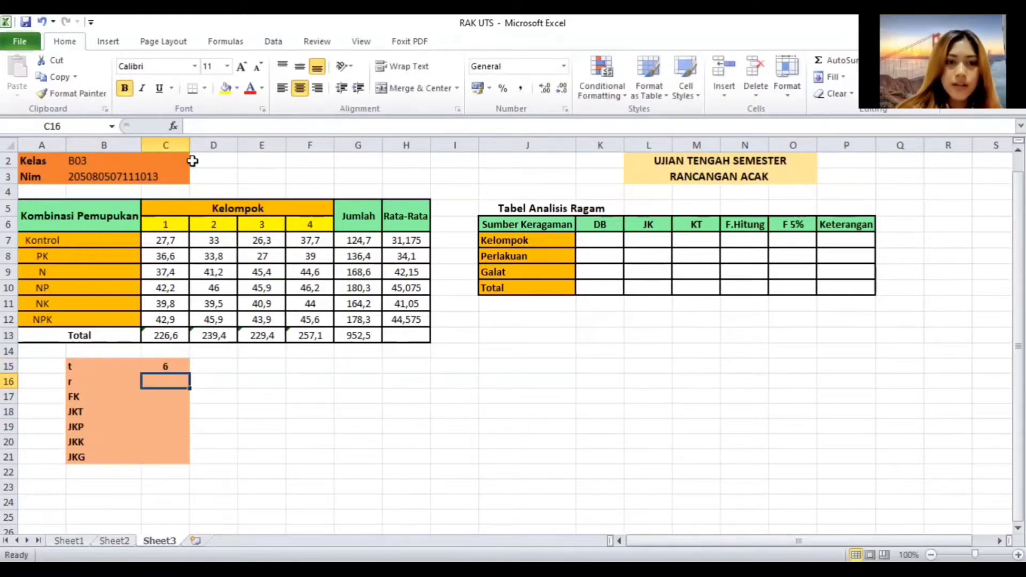
# - Enter 4 as the value of r in cell C16
pyautogui.click(153, 365)
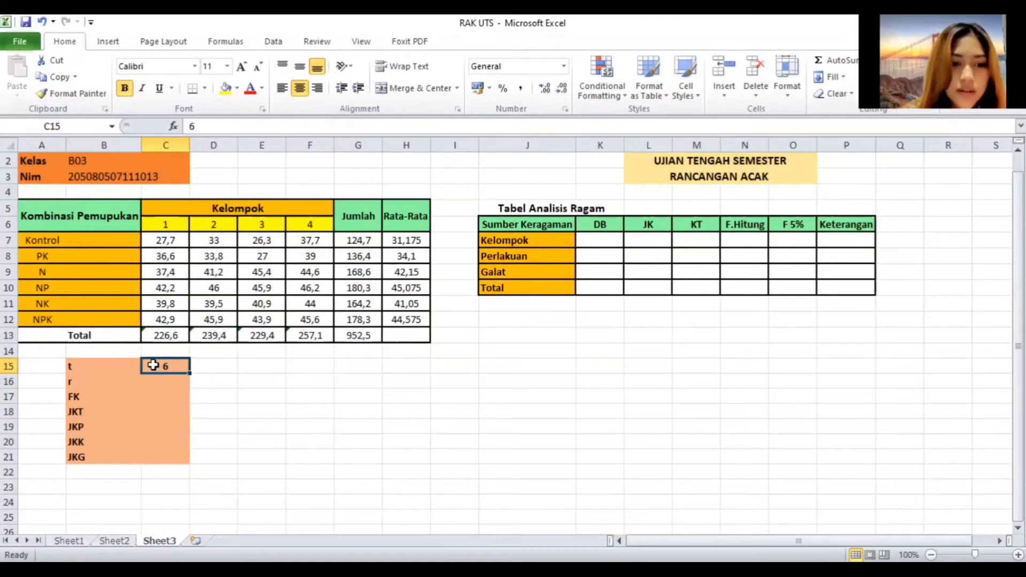
pyautogui.click(159, 379)
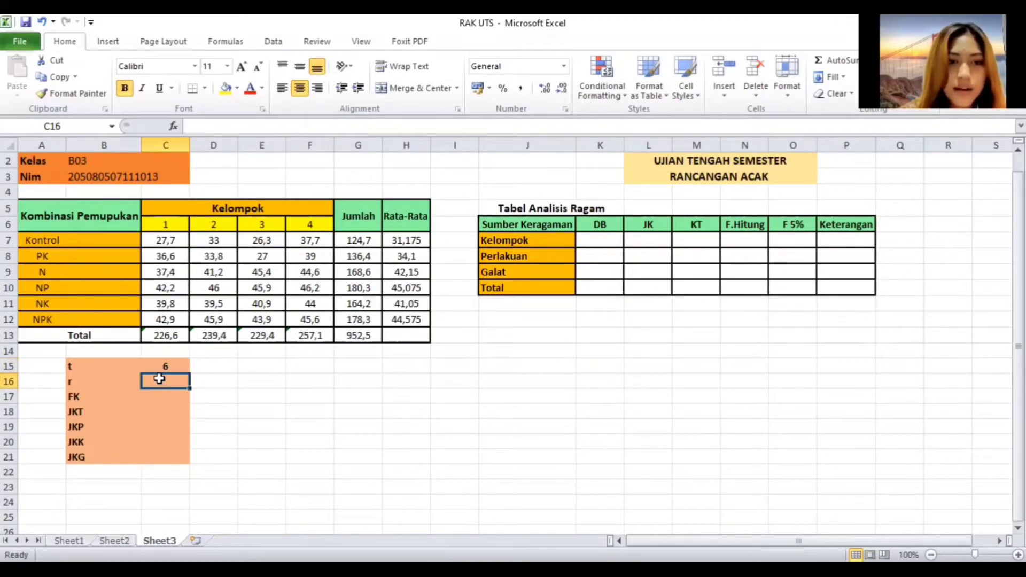
pyautogui.click(232, 125)
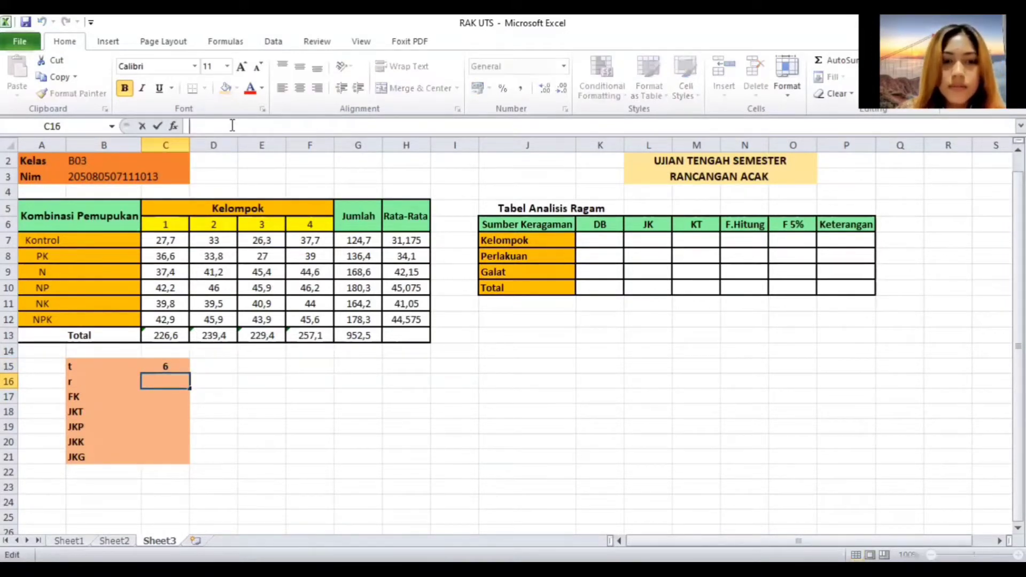
pyautogui.write('4')
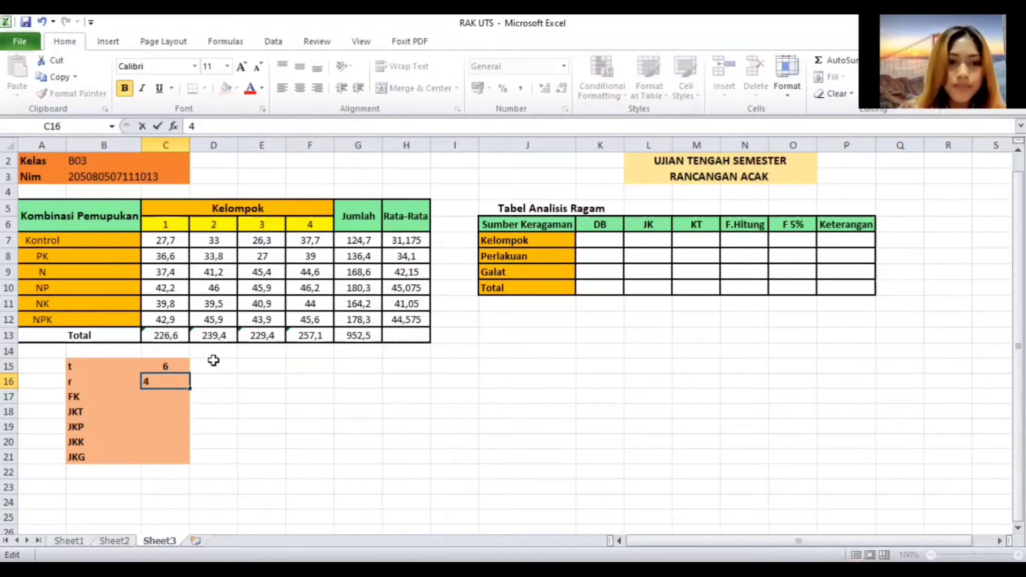
pyautogui.press('Return')
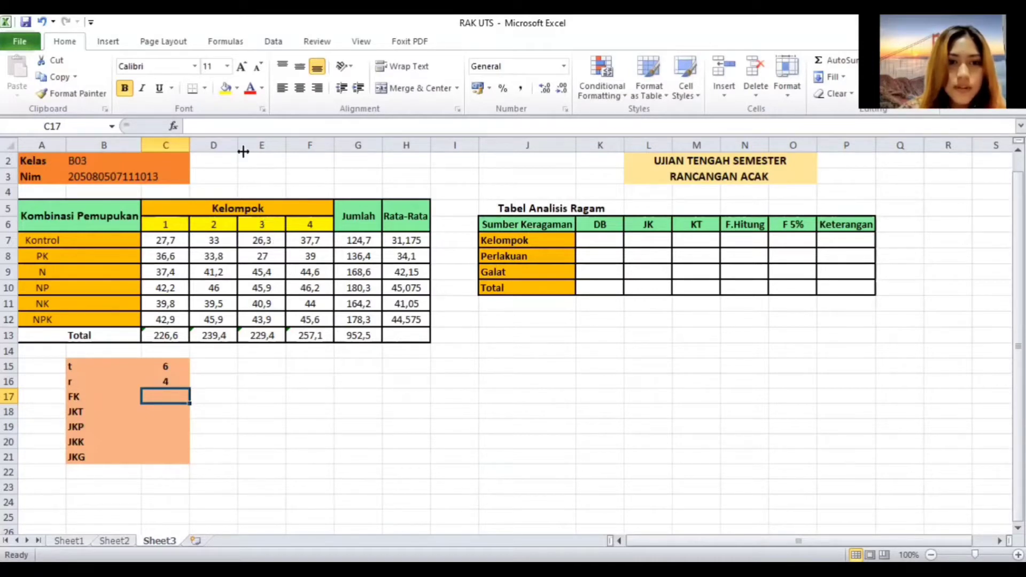
# - Enter the FK formula =G13^2/6*4 in cell C17, using the grand total of the Jumlah column
pyautogui.click(239, 125)
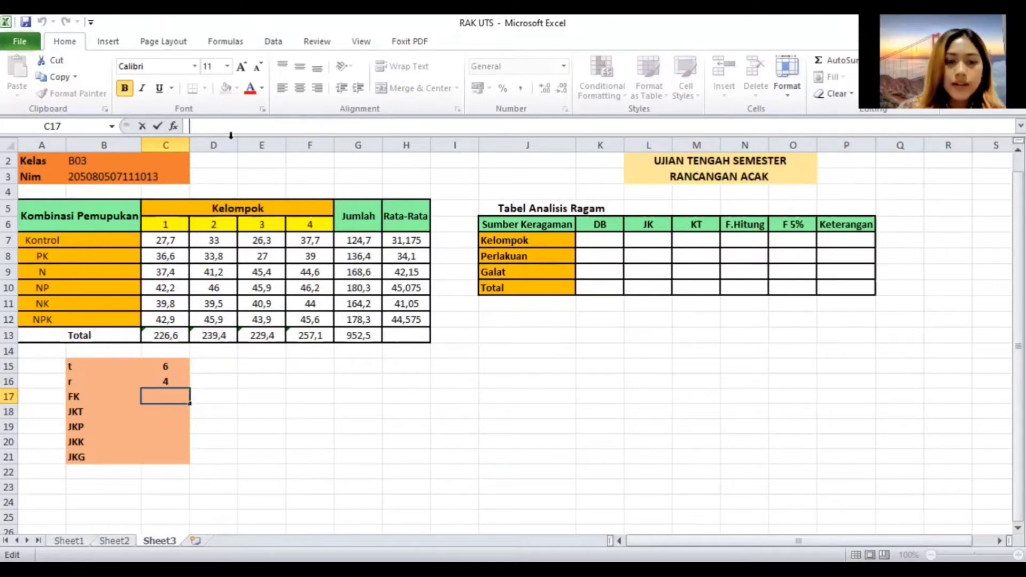
pyautogui.click(356, 335)
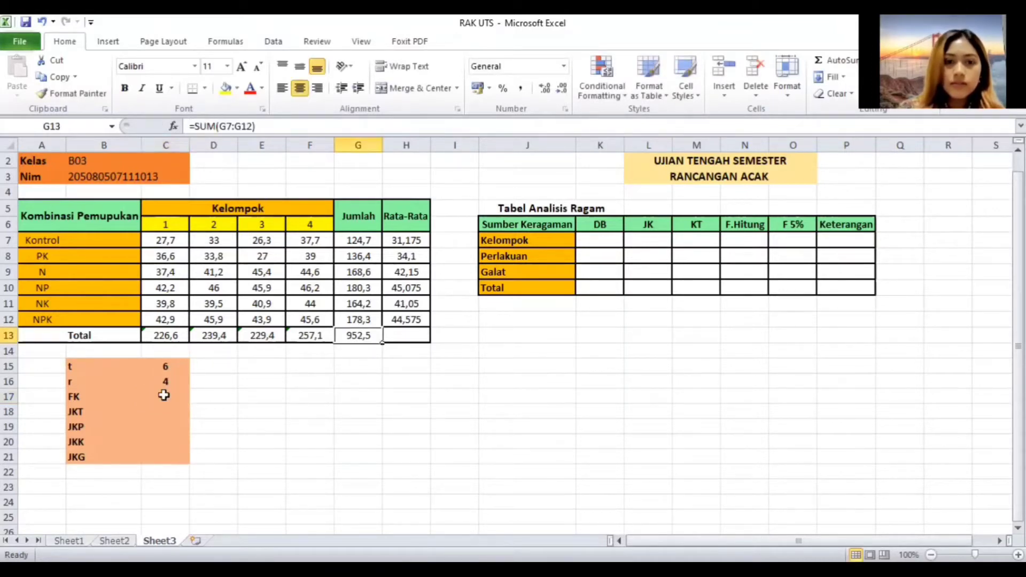
pyautogui.click(161, 399)
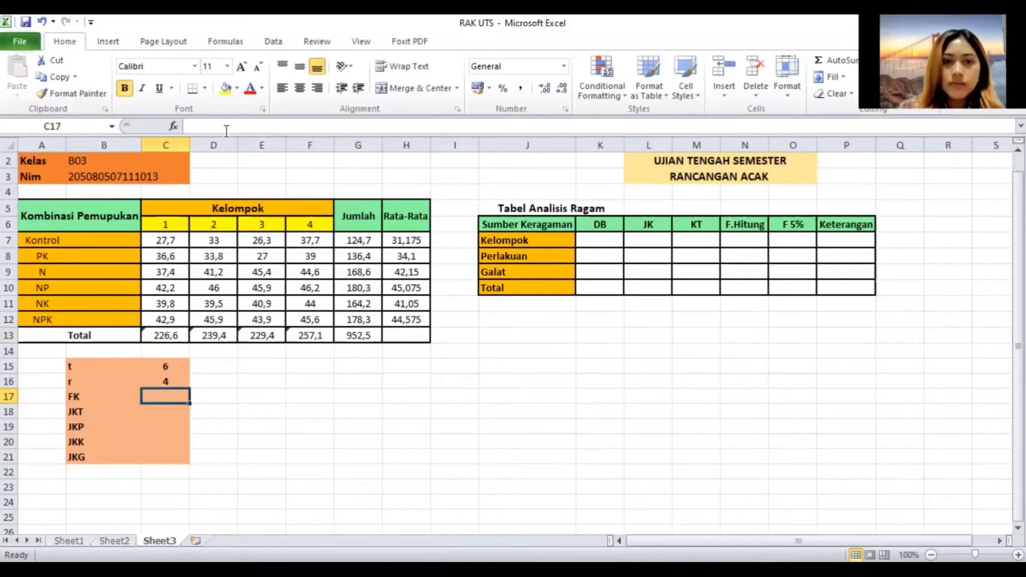
pyautogui.write('=')
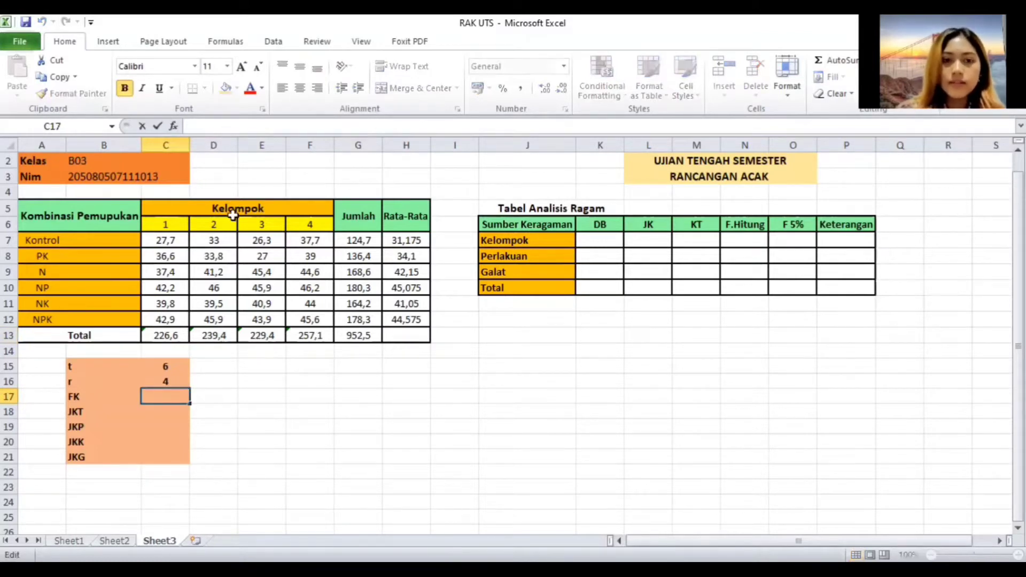
pyautogui.click(364, 337)
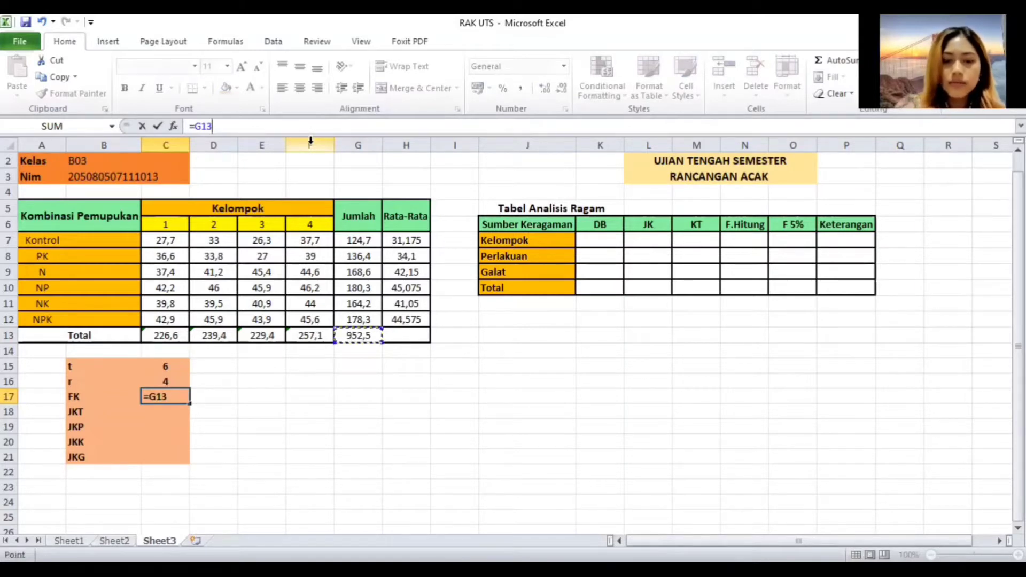
pyautogui.write('^')
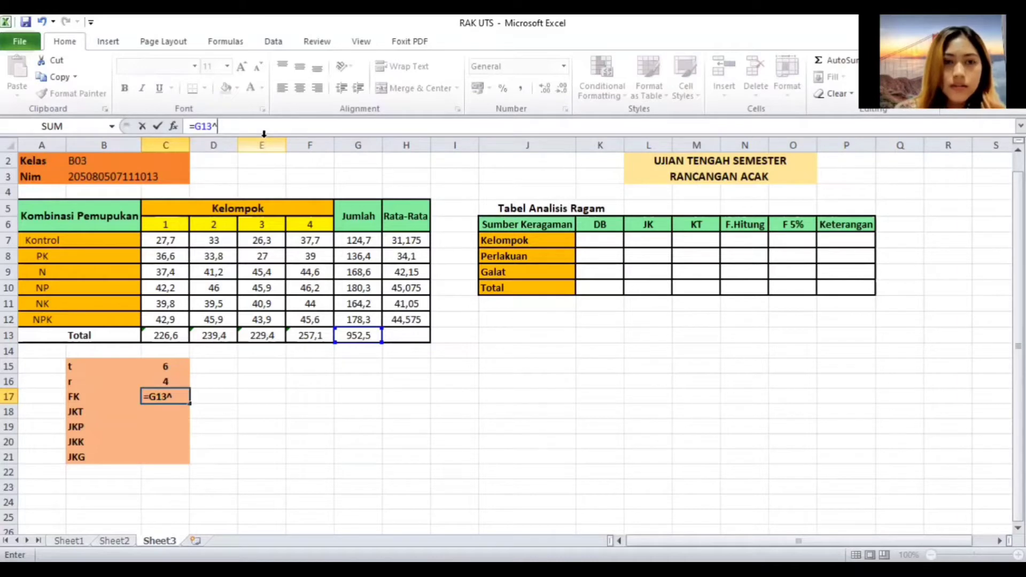
pyautogui.write('2')
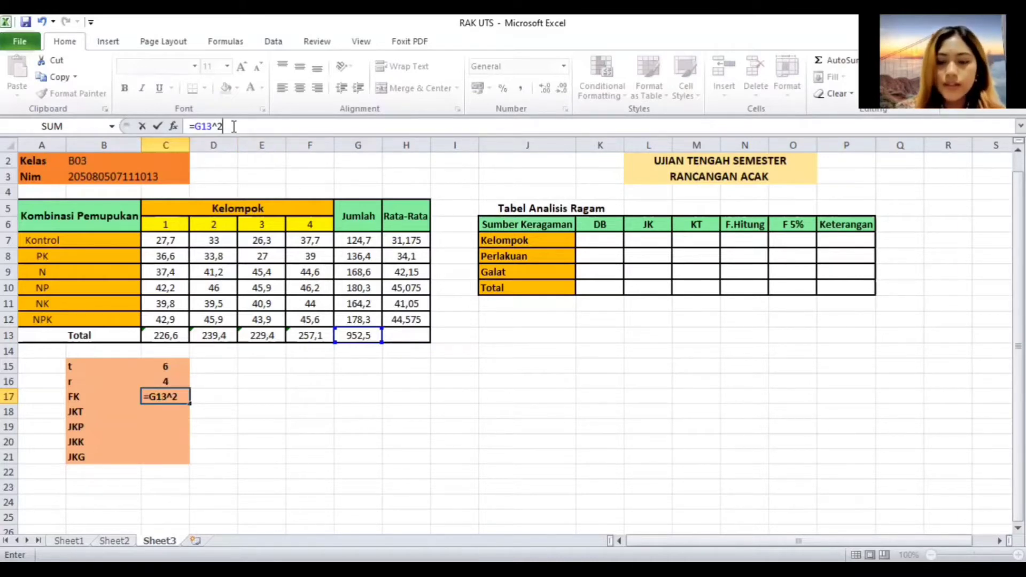
pyautogui.write('/')
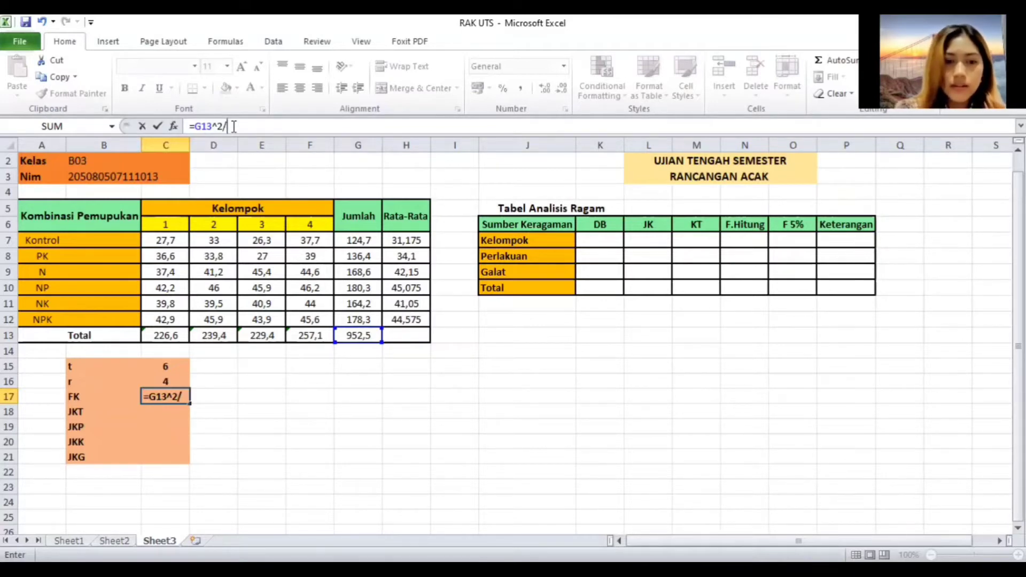
pyautogui.write('6')
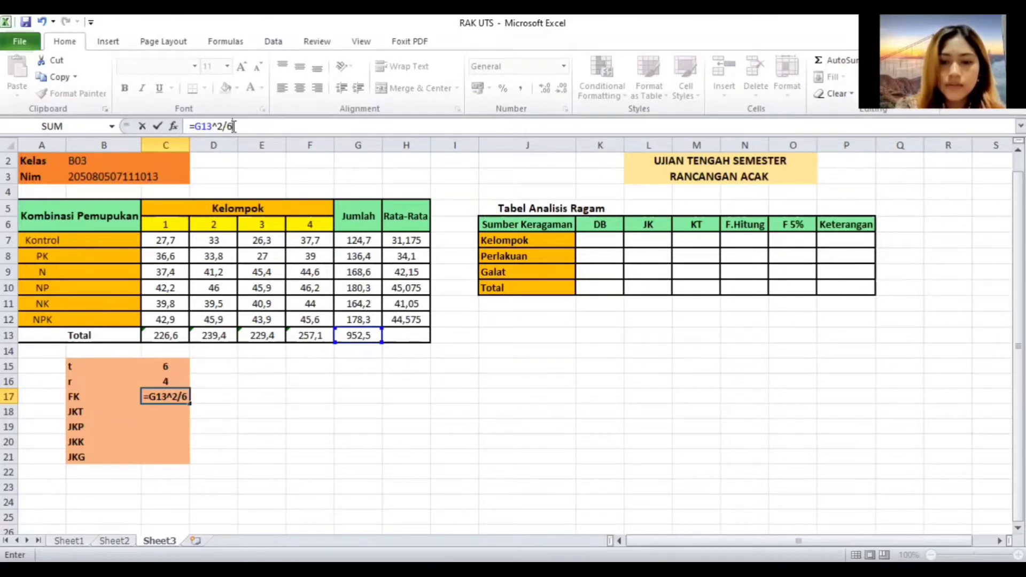
pyautogui.write('*')
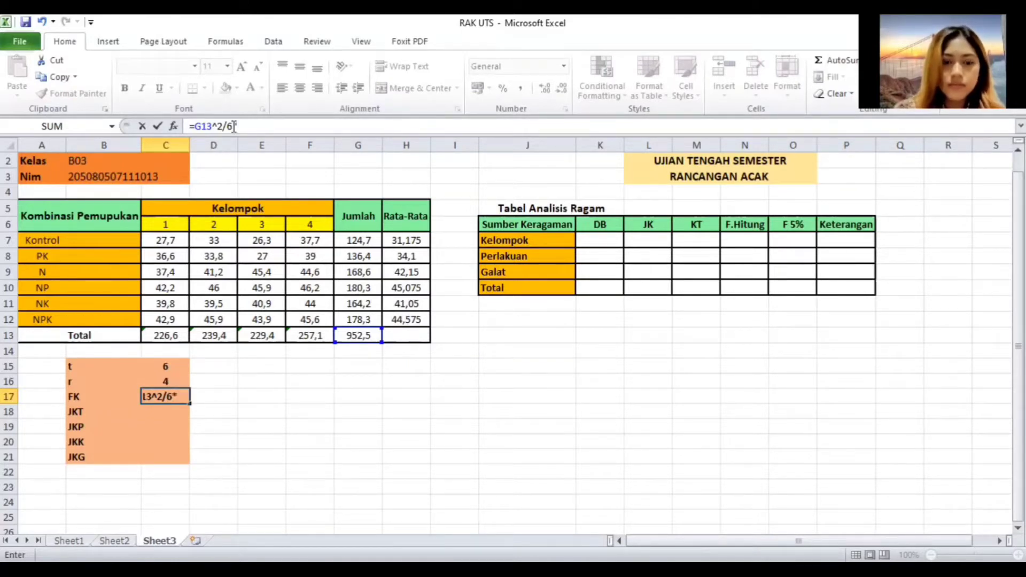
pyautogui.write('4')
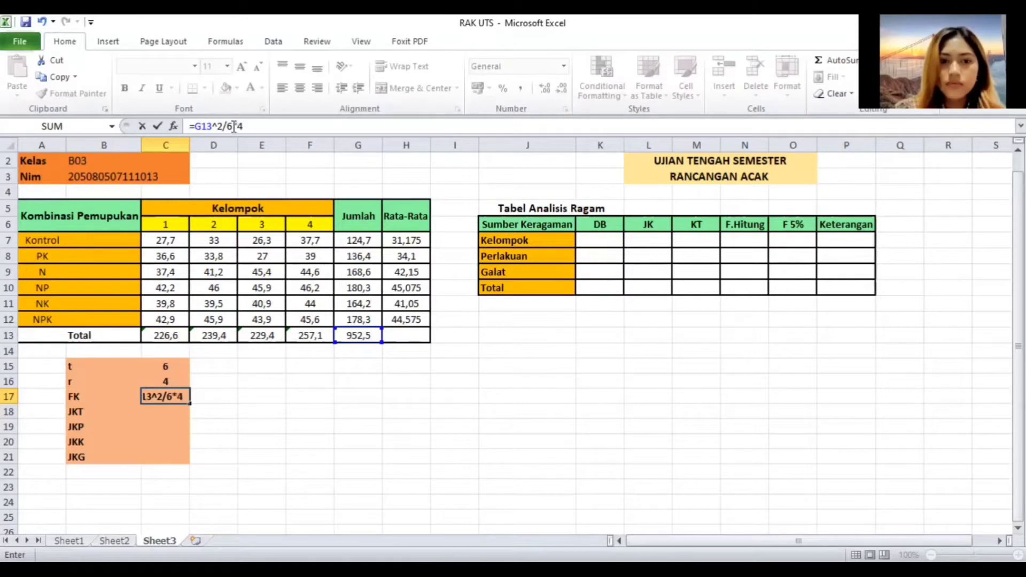
pyautogui.press('Return')
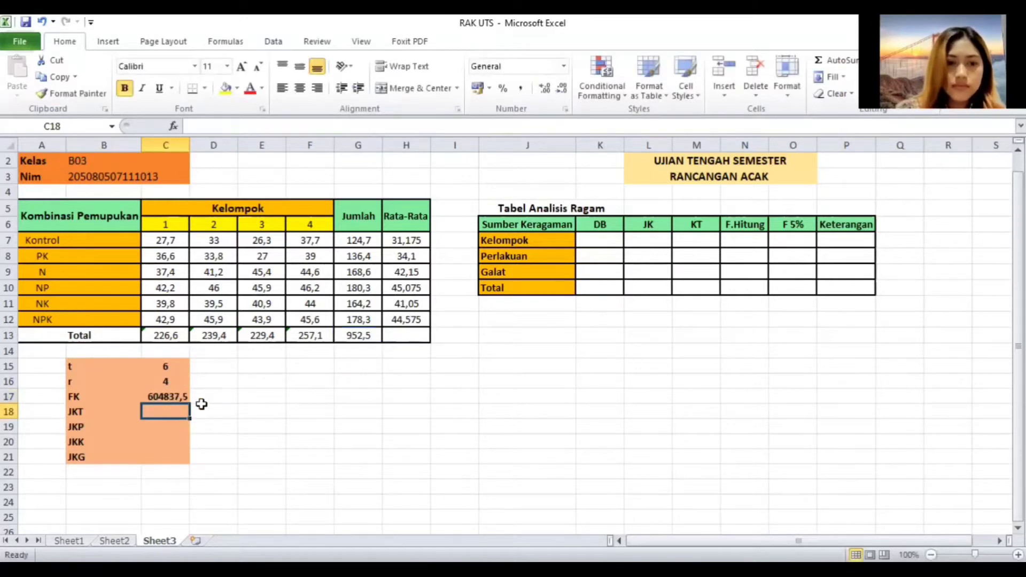
# - Correct the FK formula in cell C17 with parentheses so that it reads =(G13^2)/(6*4)
pyautogui.click(176, 398)
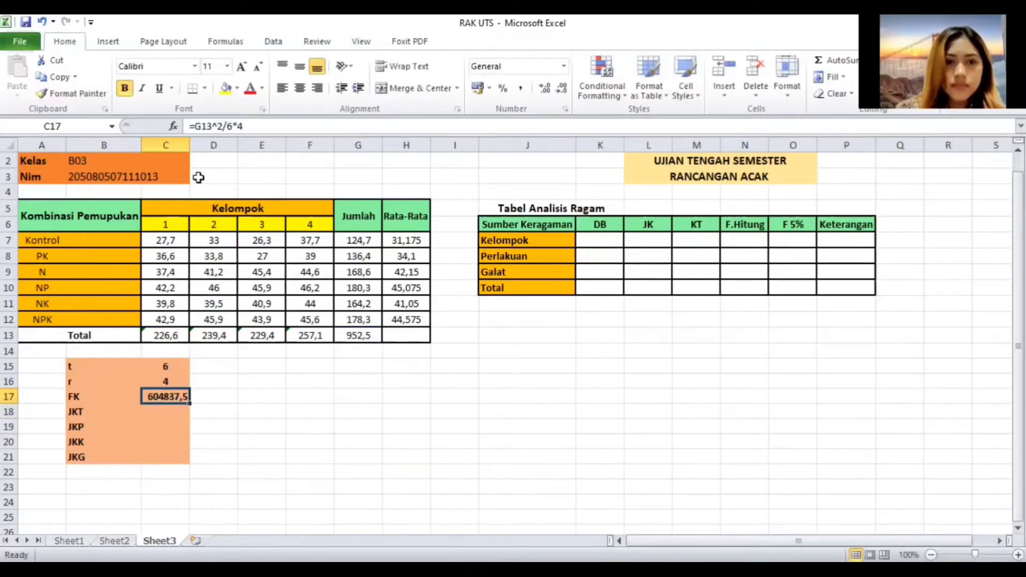
pyautogui.click(196, 128)
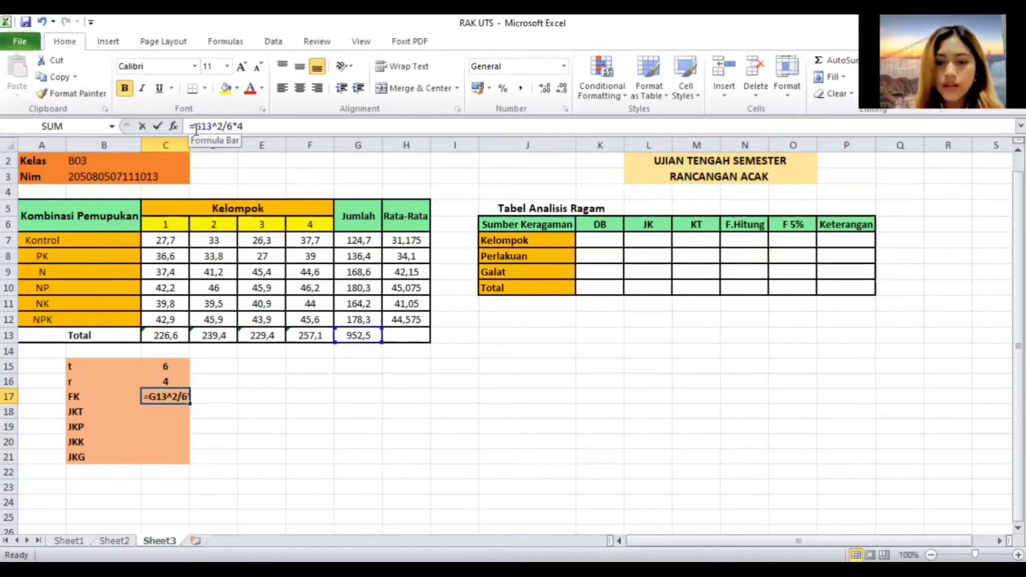
pyautogui.write('(')
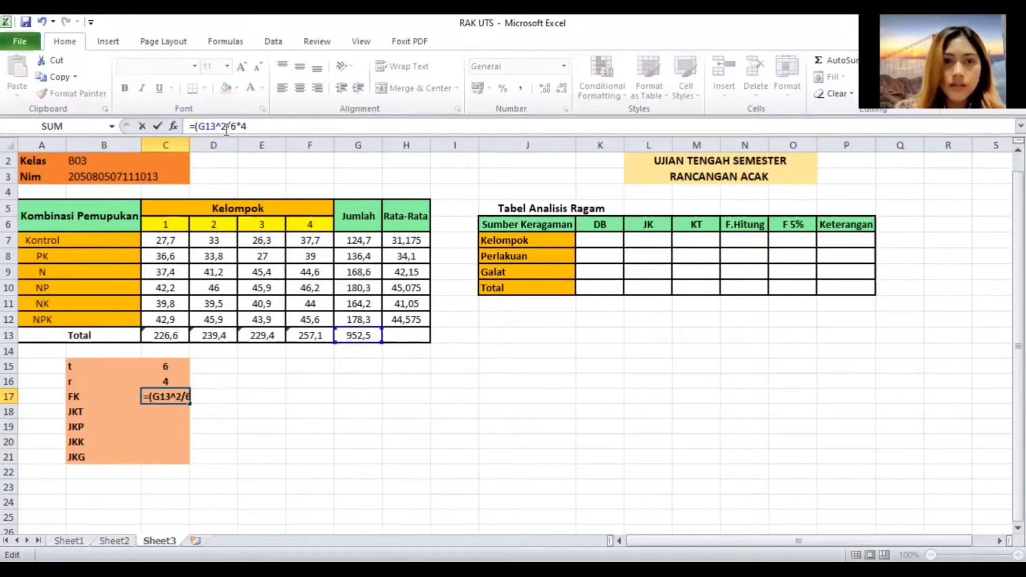
pyautogui.click(226, 129)
pyautogui.write(')')
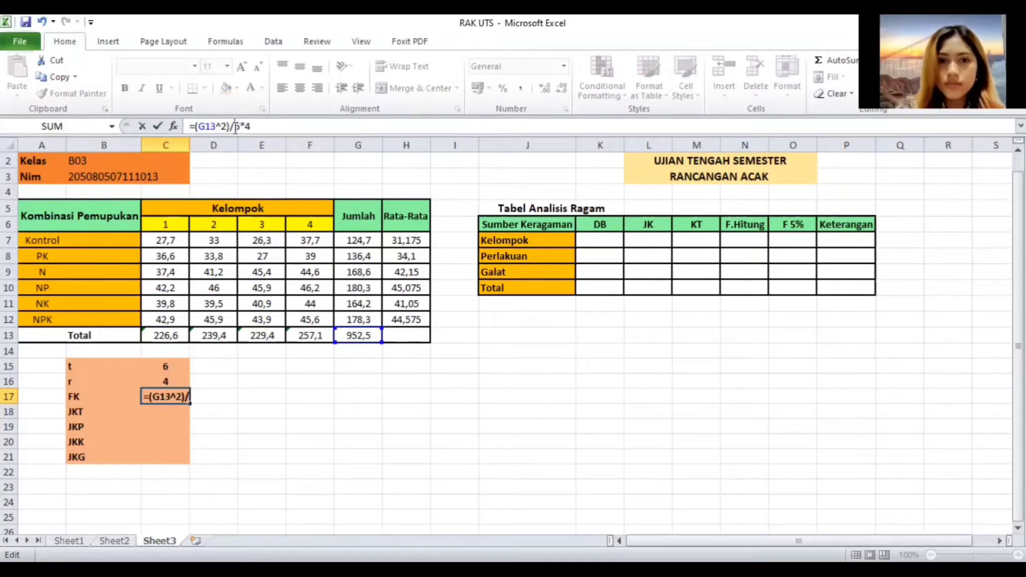
pyautogui.click(235, 127)
pyautogui.write('(')
pyautogui.click(257, 126)
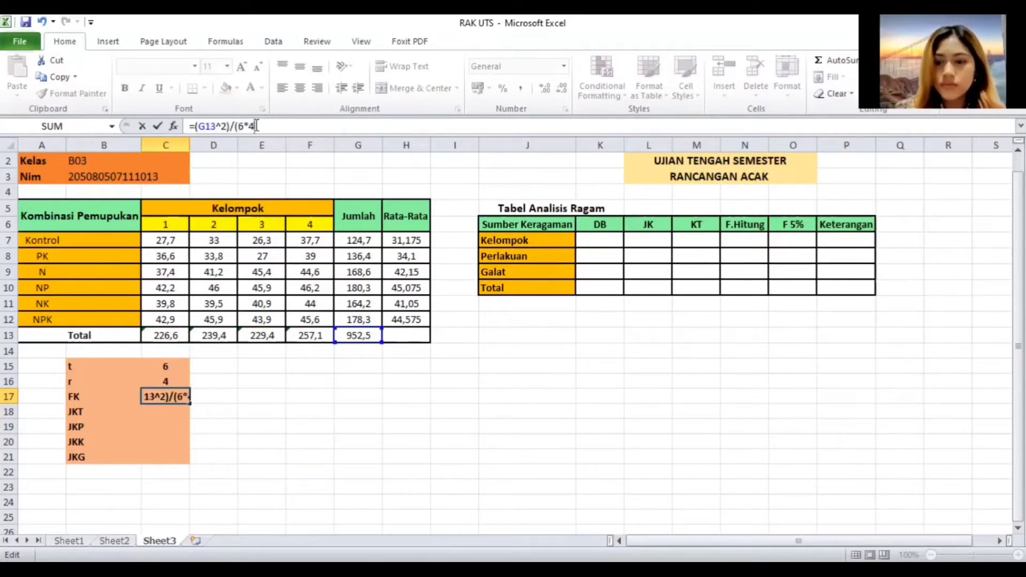
pyautogui.write(')')
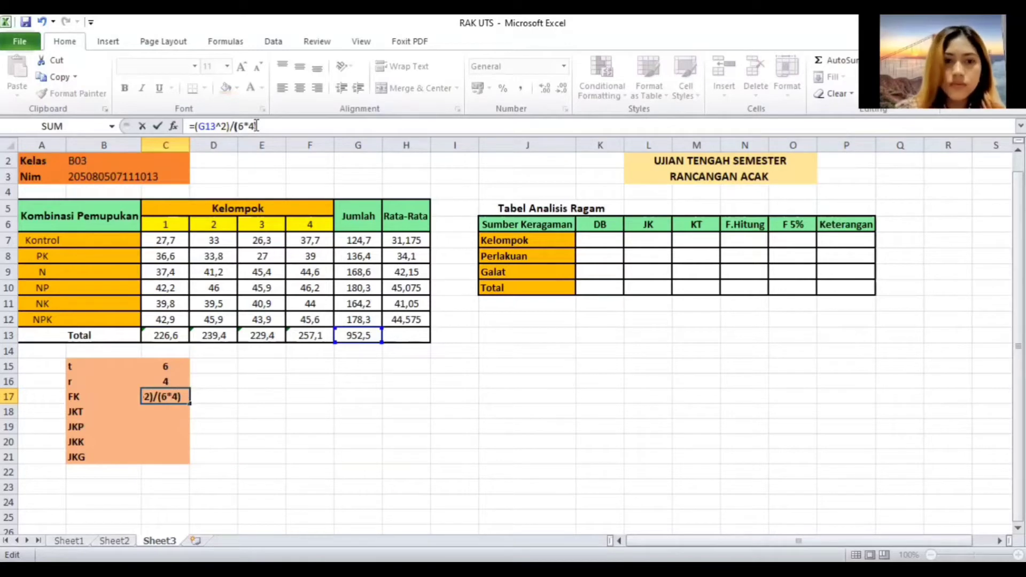
pyautogui.press('Return')
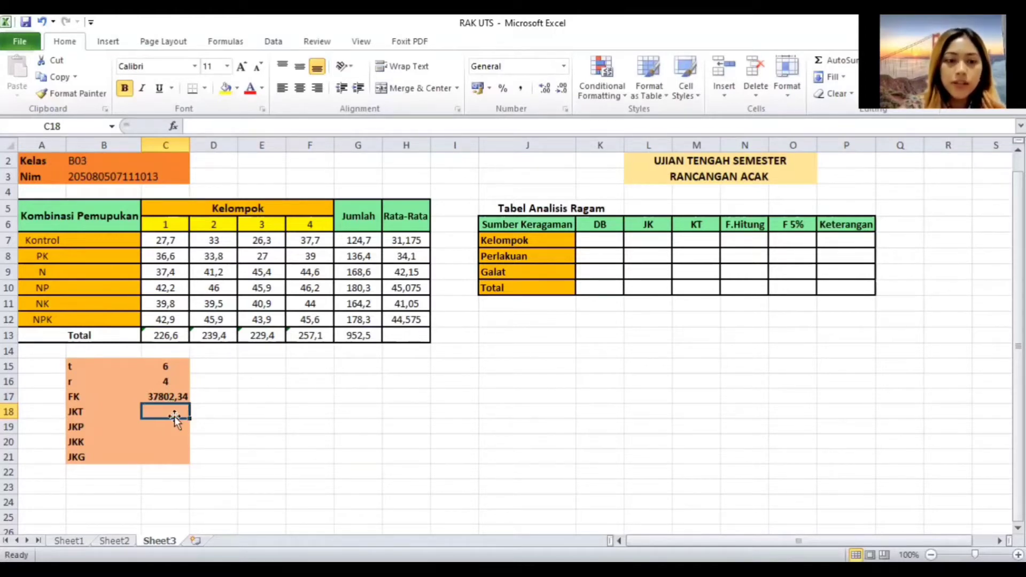
# - Calculate JKT in cell C18 with the formula =SUMSQ(C7:F12)-C17
pyautogui.click(85, 412)
pyautogui.click(153, 413)
pyautogui.click(171, 125)
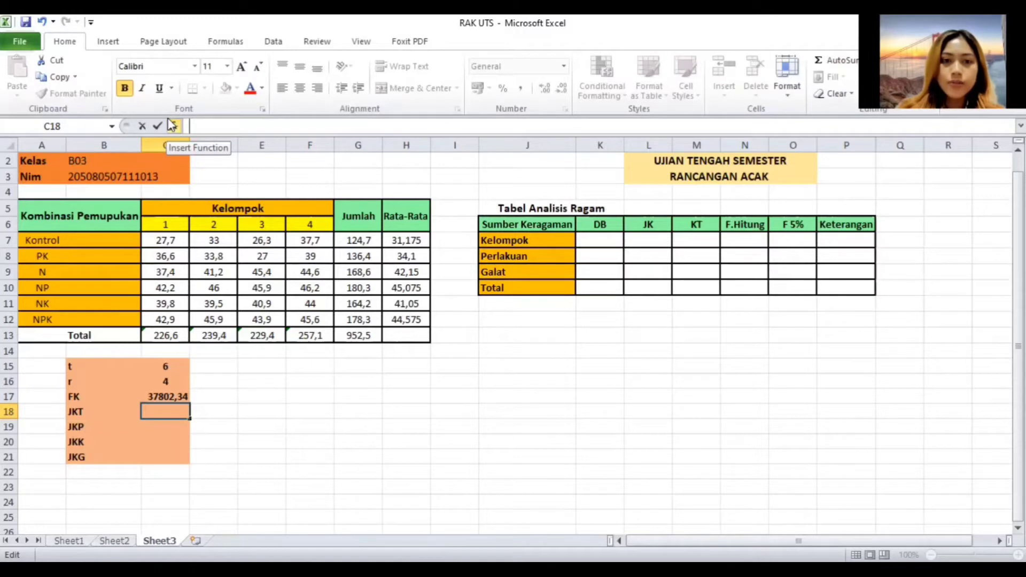
pyautogui.write('=')
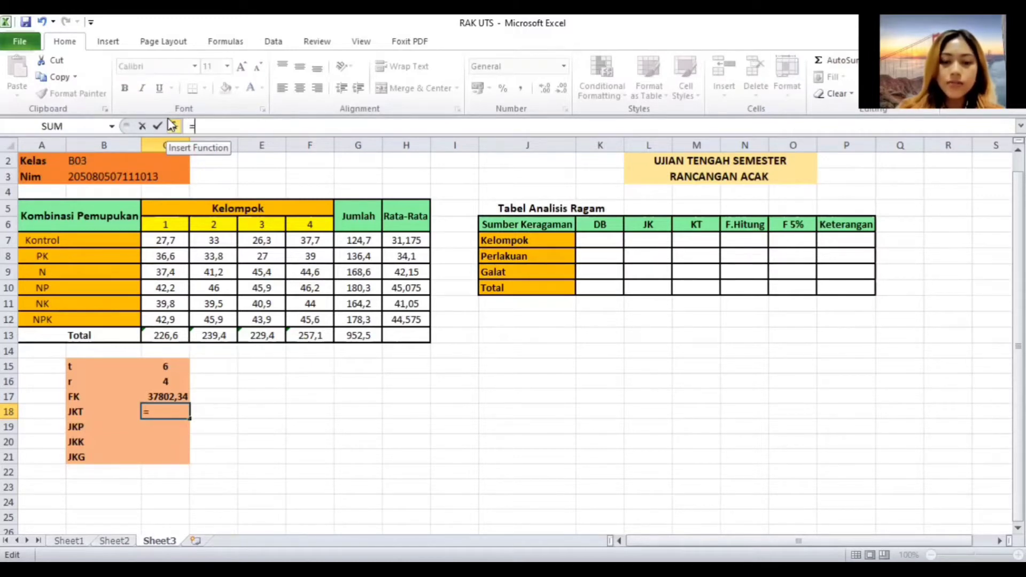
pyautogui.write('SUMSQ')
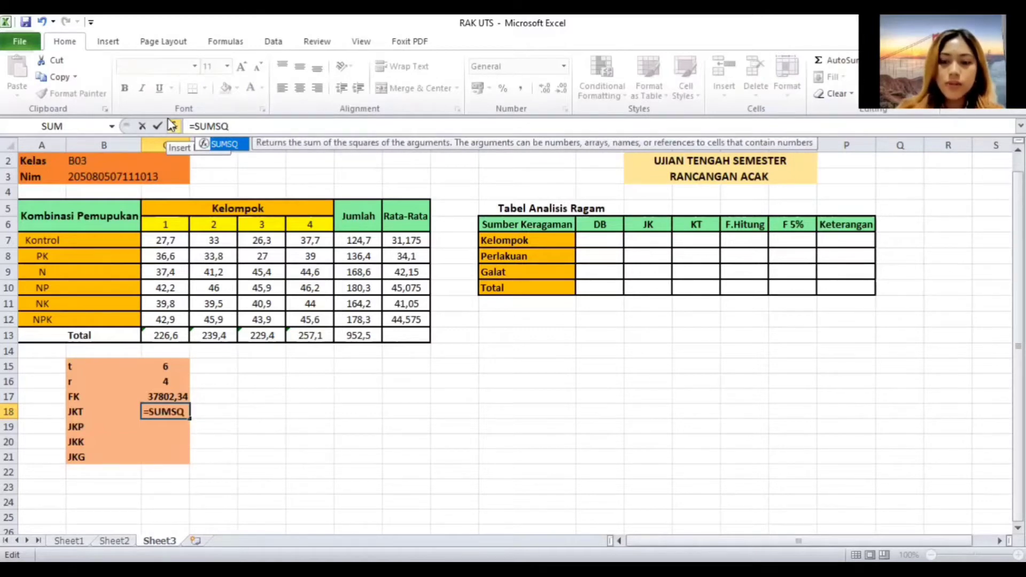
pyautogui.write('(')
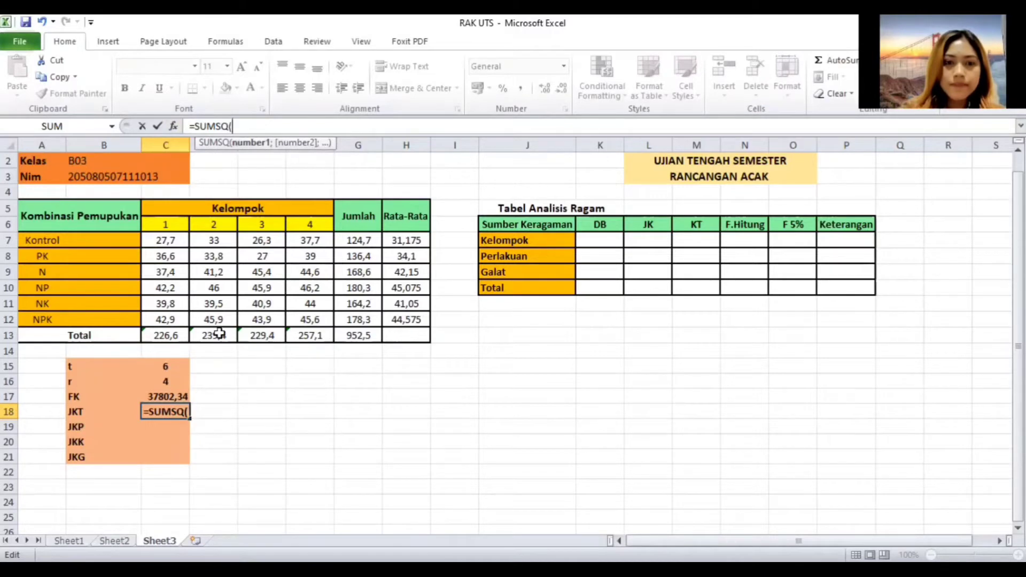
pyautogui.click(169, 244)
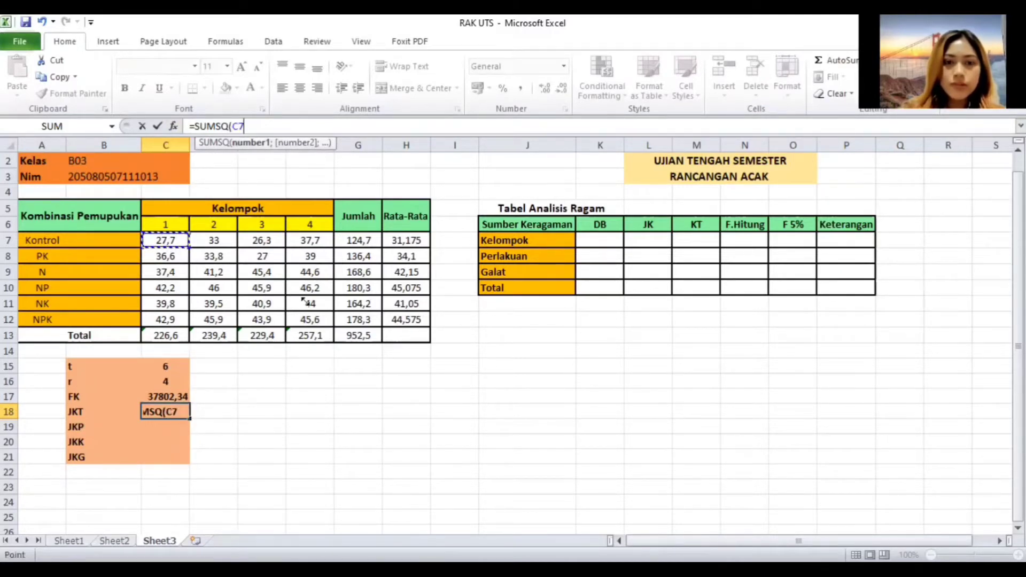
pyautogui.moveTo(302, 300); pyautogui.dragTo(323, 325)
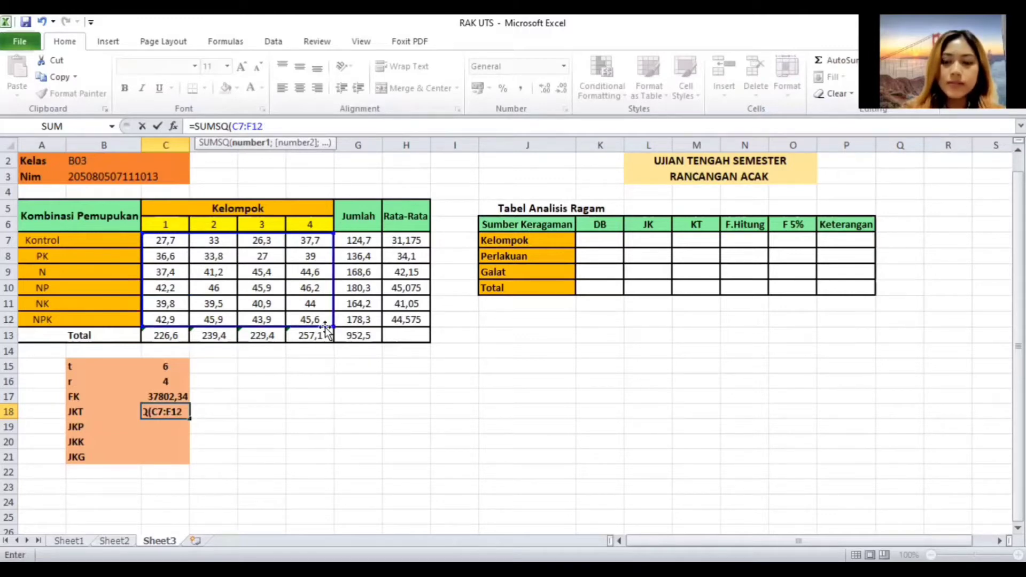
pyautogui.write(')')
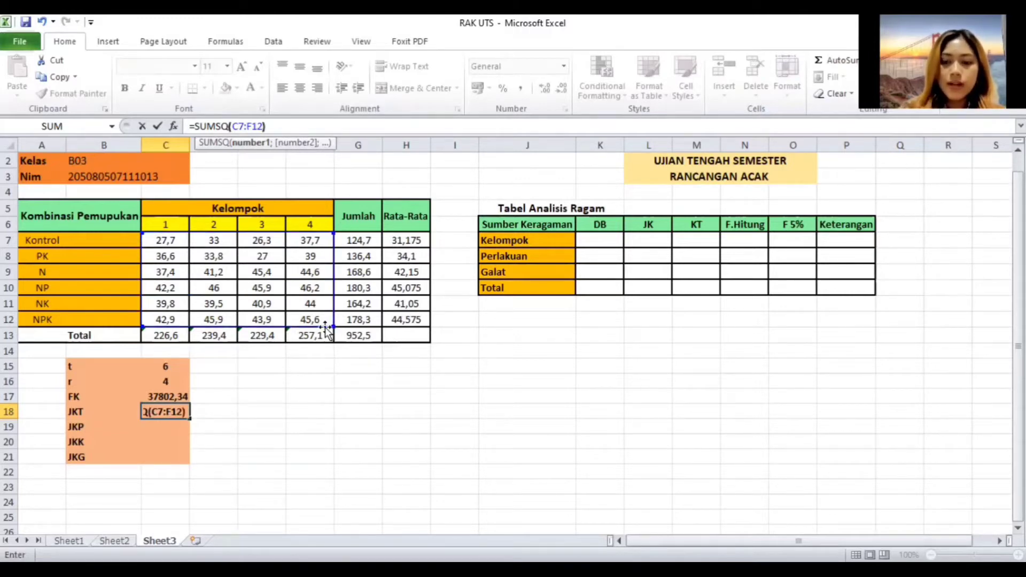
pyautogui.write('-')
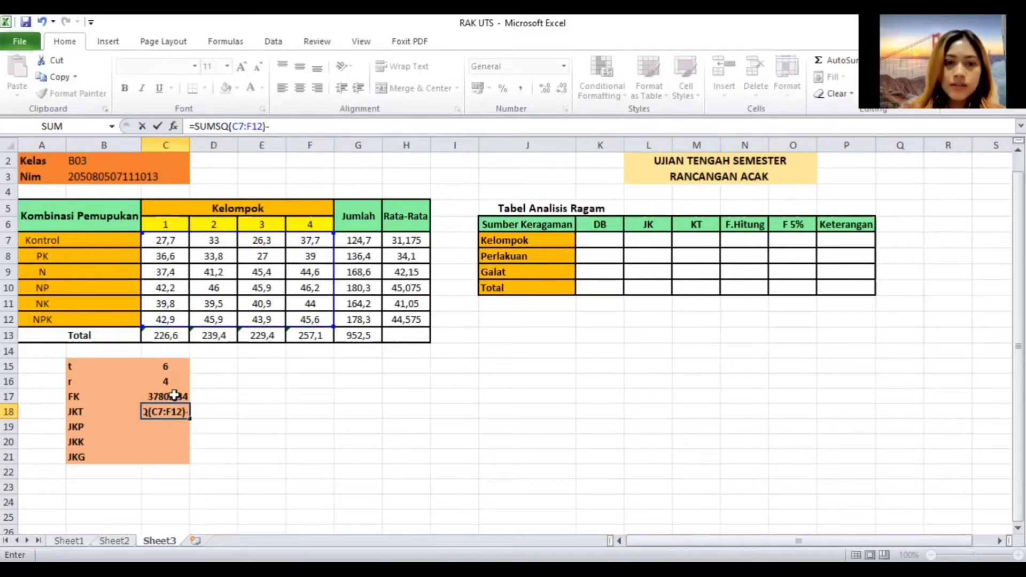
pyautogui.click(174, 397)
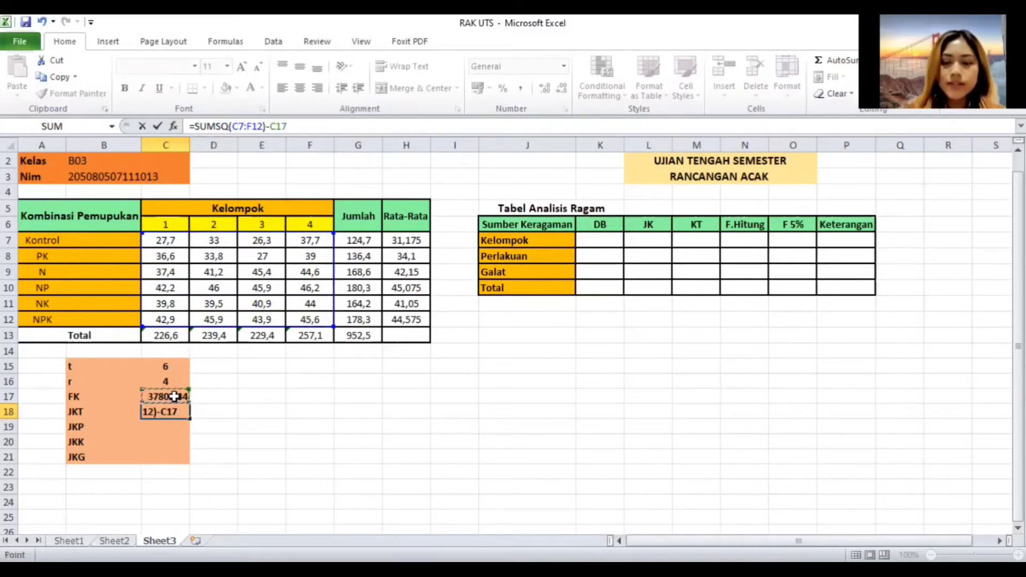
pyautogui.press('Return')
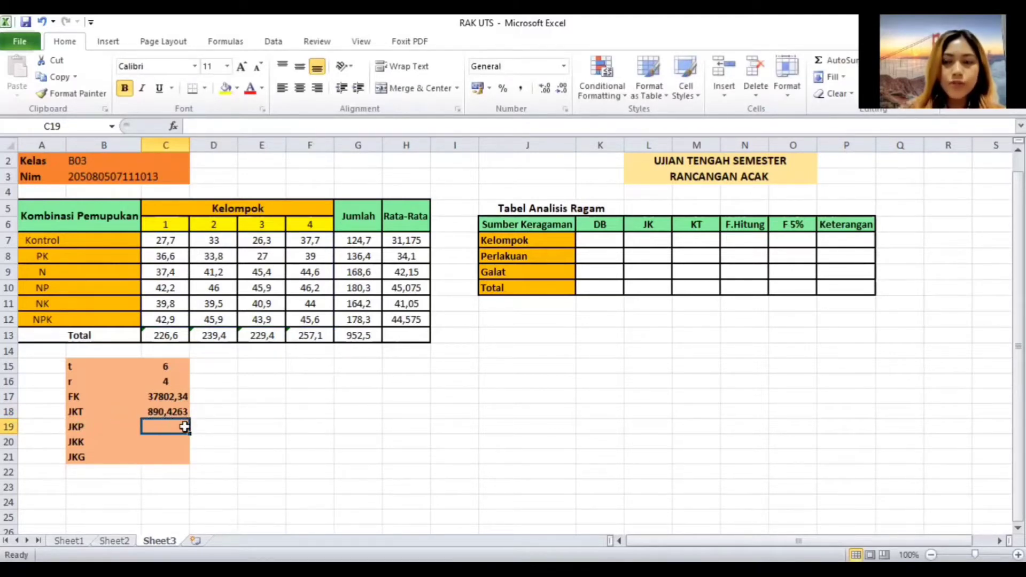
pyautogui.write('=SUMSQ')
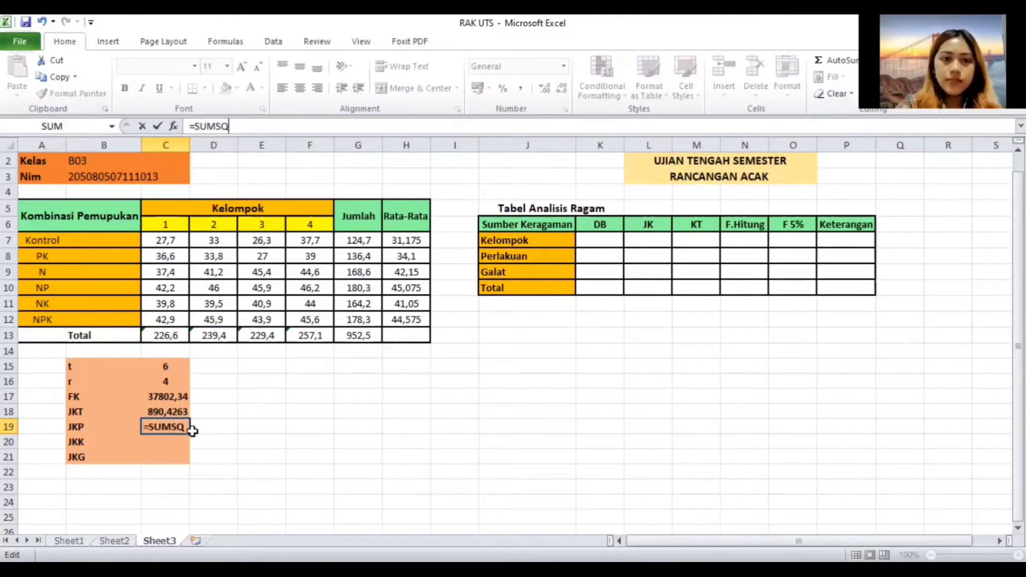
pyautogui.press('BackSpace')
pyautogui.press('BackSpace')
pyautogui.press('BackSpace')
pyautogui.press('BackSpace')
pyautogui.press('BackSpace')
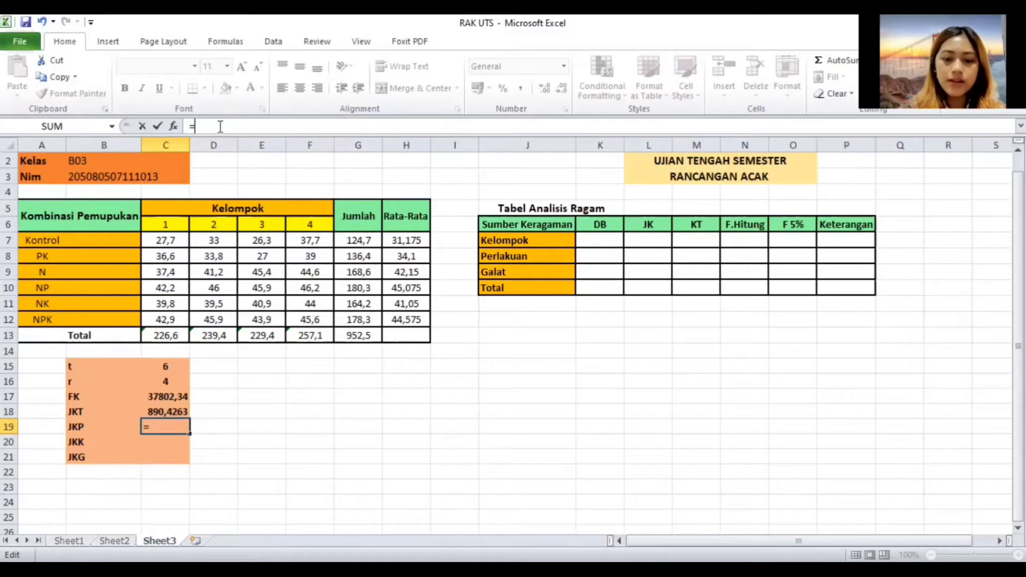
# - Calculate JKP in cell C19 from the treatment totals with the formula =SUMSQ(G7:G12)/C16-C17
pyautogui.write('SUMSQ')
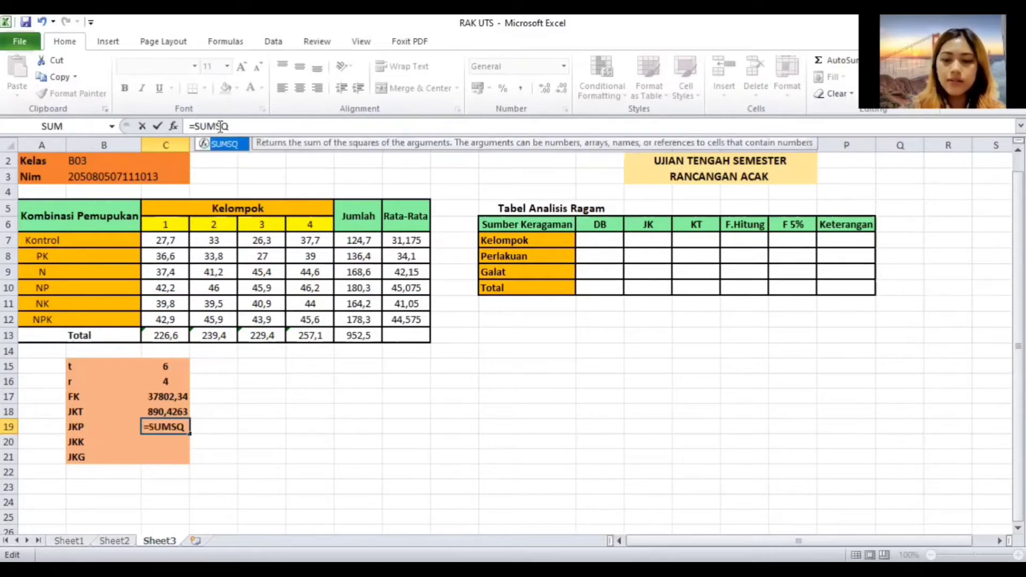
pyautogui.write('(')
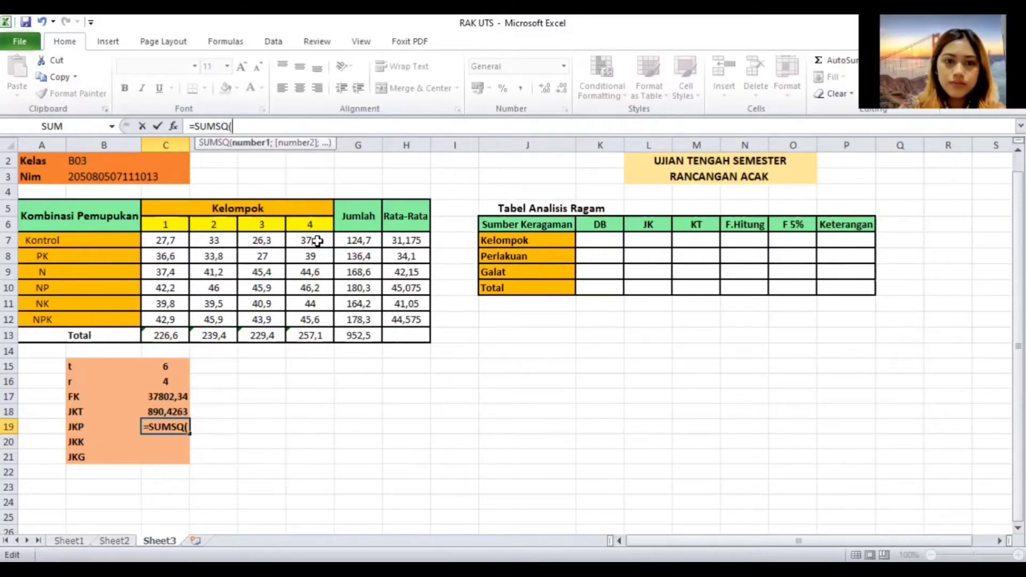
pyautogui.click(349, 239)
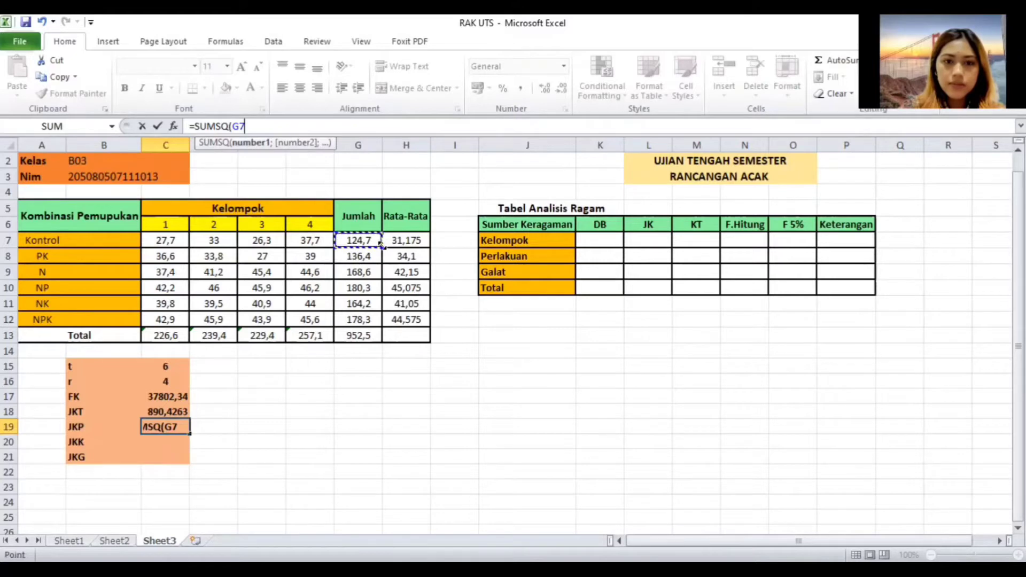
pyautogui.moveTo(381, 247); pyautogui.dragTo(381, 325)
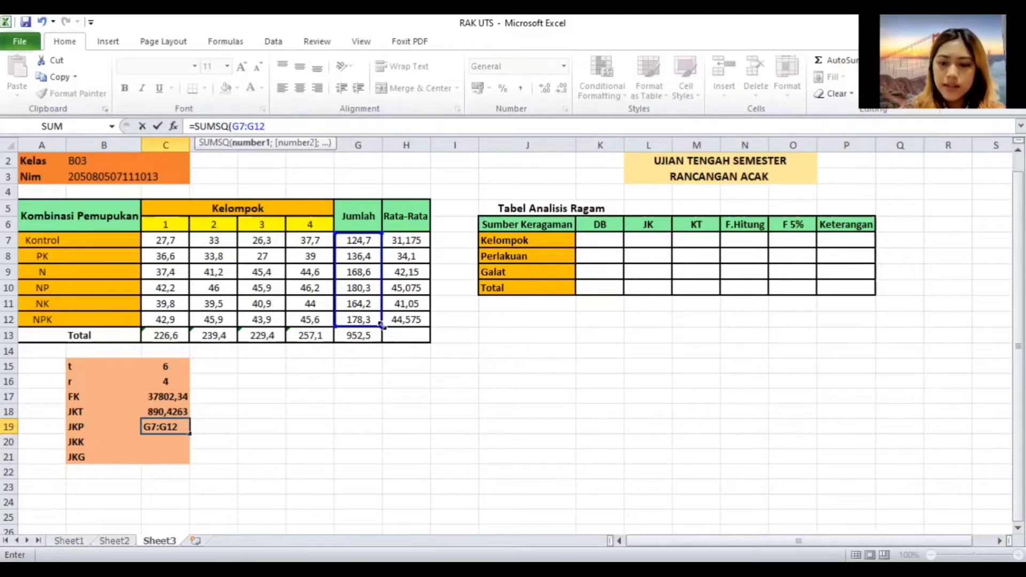
pyautogui.write(')')
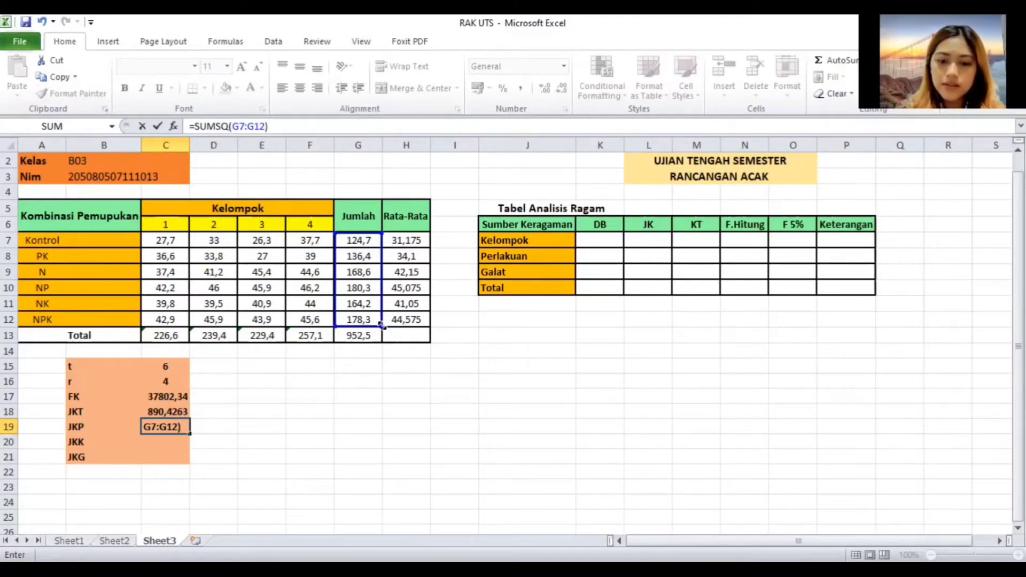
pyautogui.write('?')
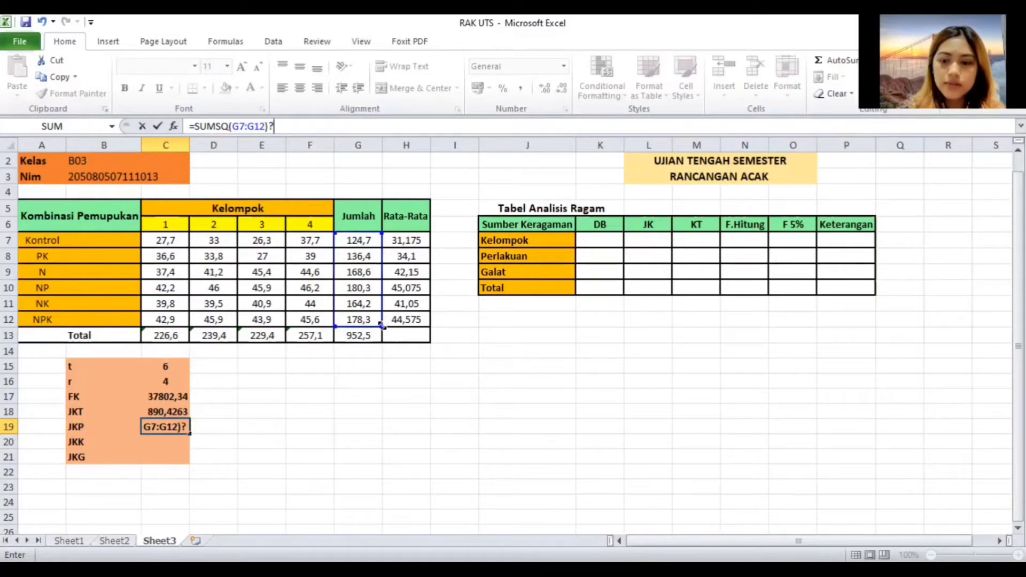
pyautogui.press('BackSpace')
pyautogui.write('/')
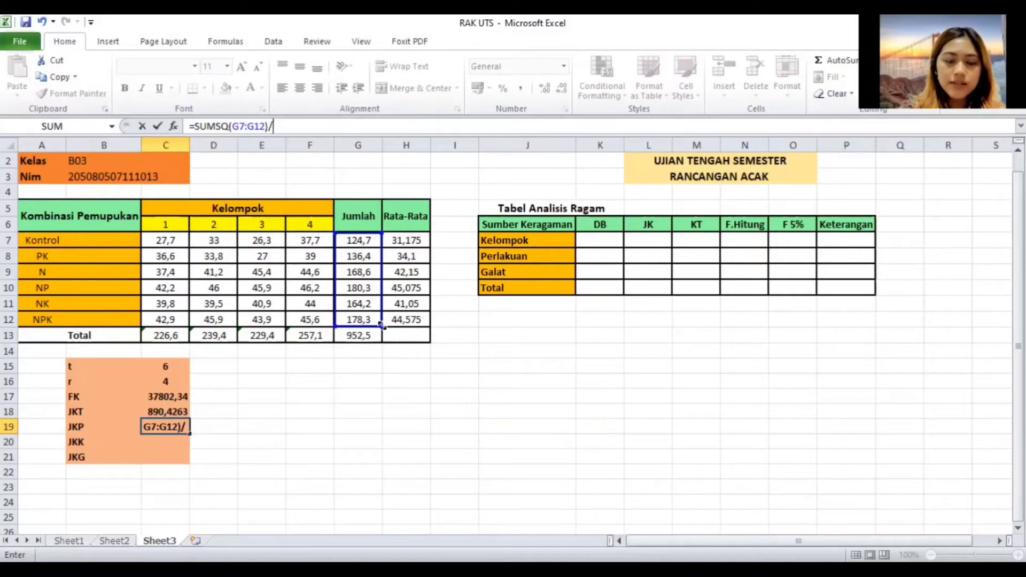
pyautogui.click(171, 382)
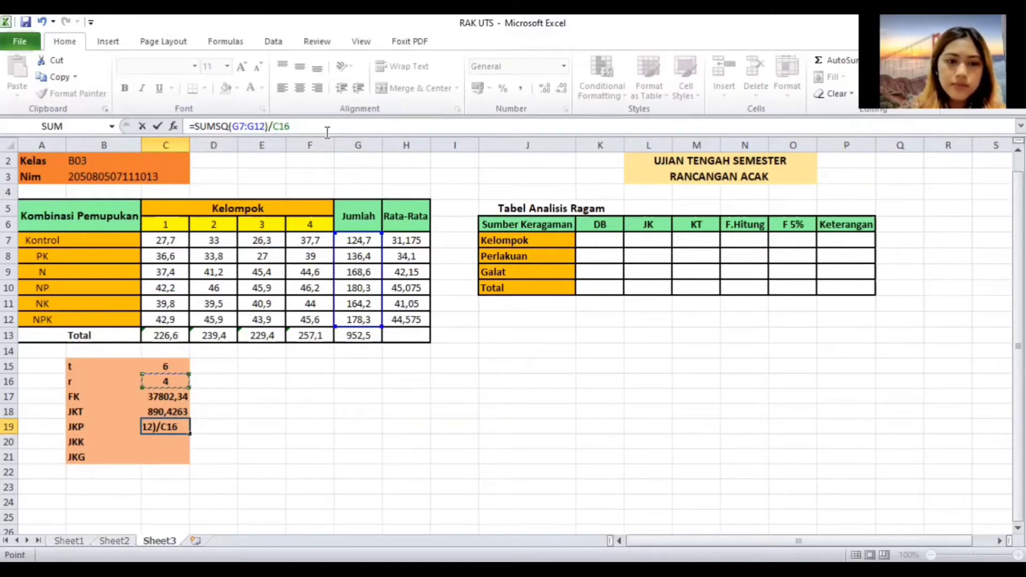
pyautogui.write('-')
pyautogui.click(173, 397)
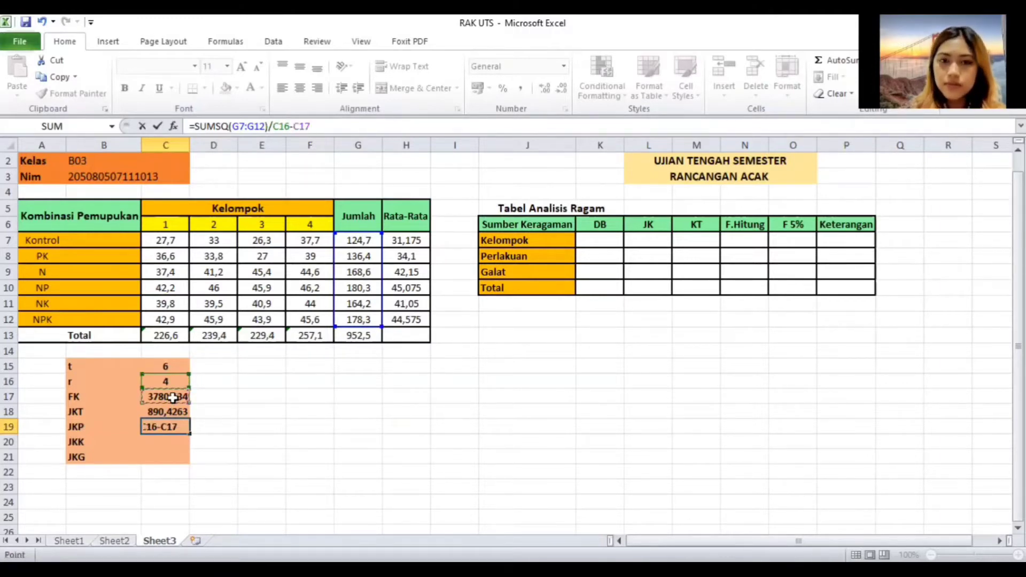
pyautogui.press('Return')
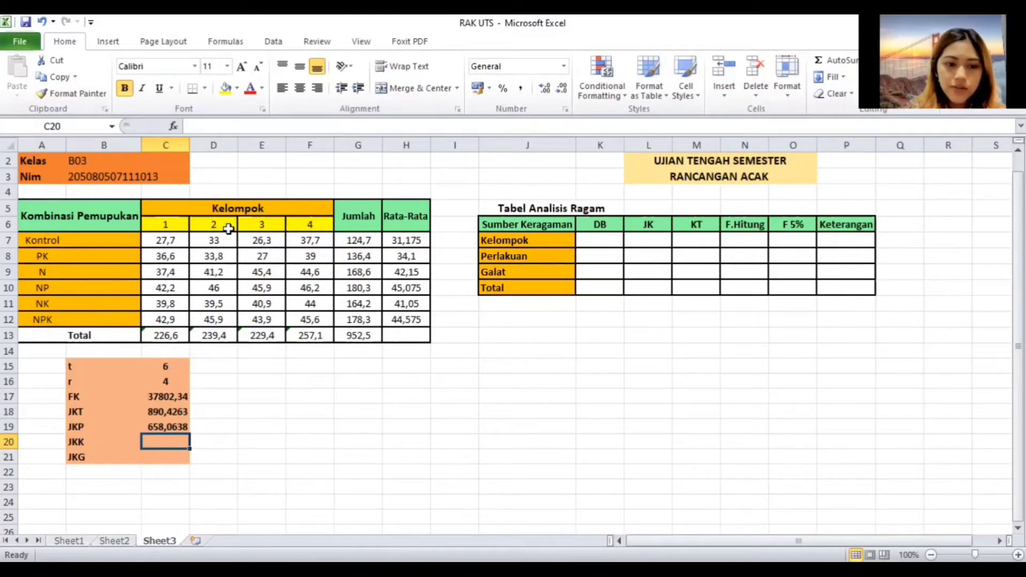
# - Calculate JKK in cell C20 from the group totals with the formula =SUMSQ(C13:F13)/C15-C17
pyautogui.click(229, 126)
pyautogui.write('=')
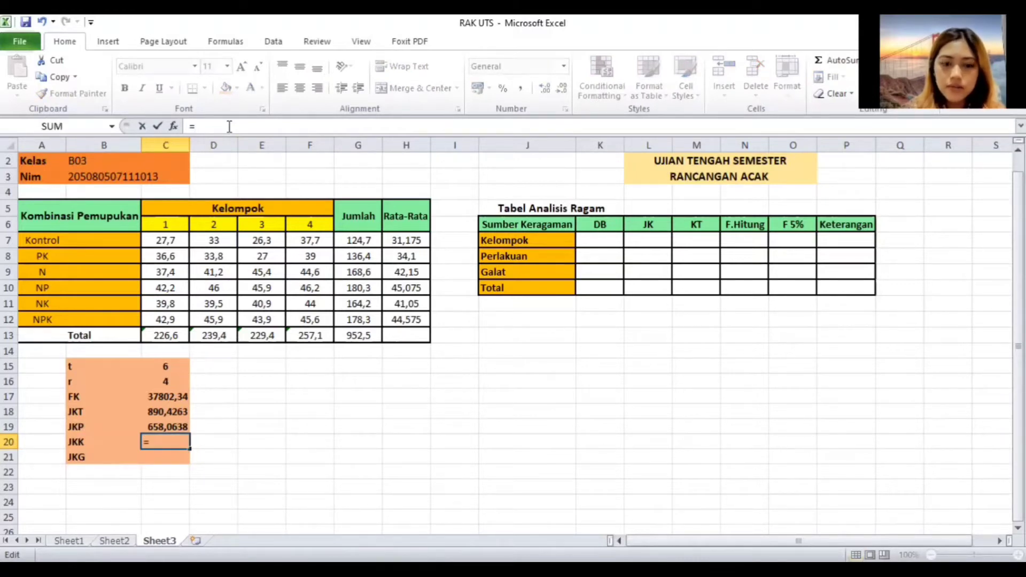
pyautogui.write('SUMSQ')
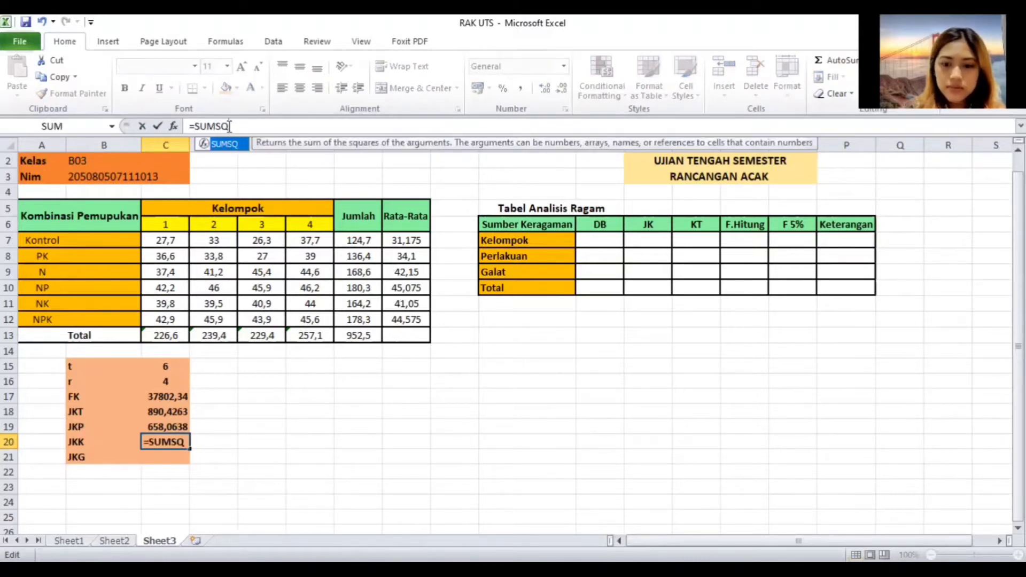
pyautogui.write('(')
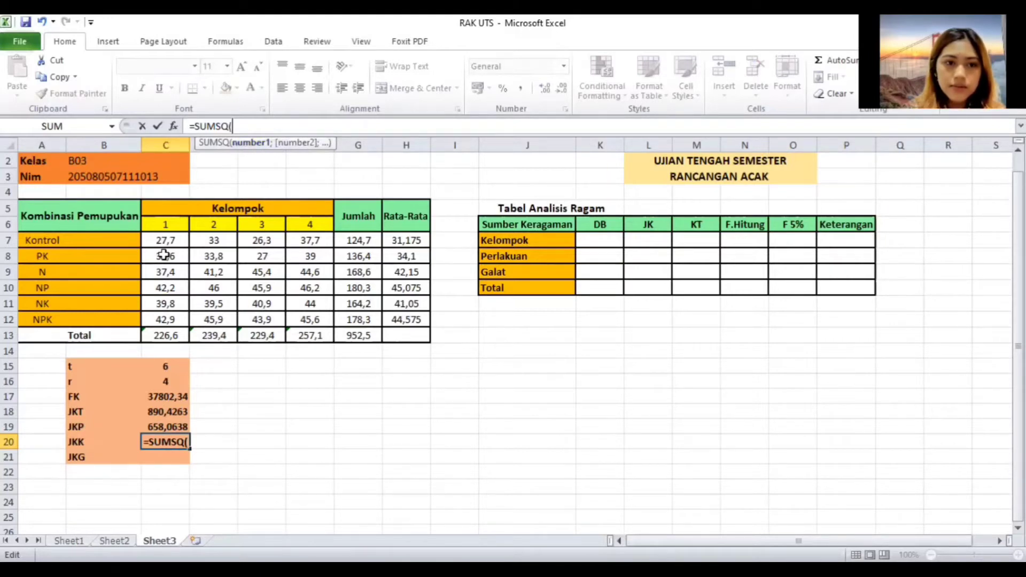
pyautogui.click(167, 336)
pyautogui.moveTo(187, 342); pyautogui.dragTo(321, 339)
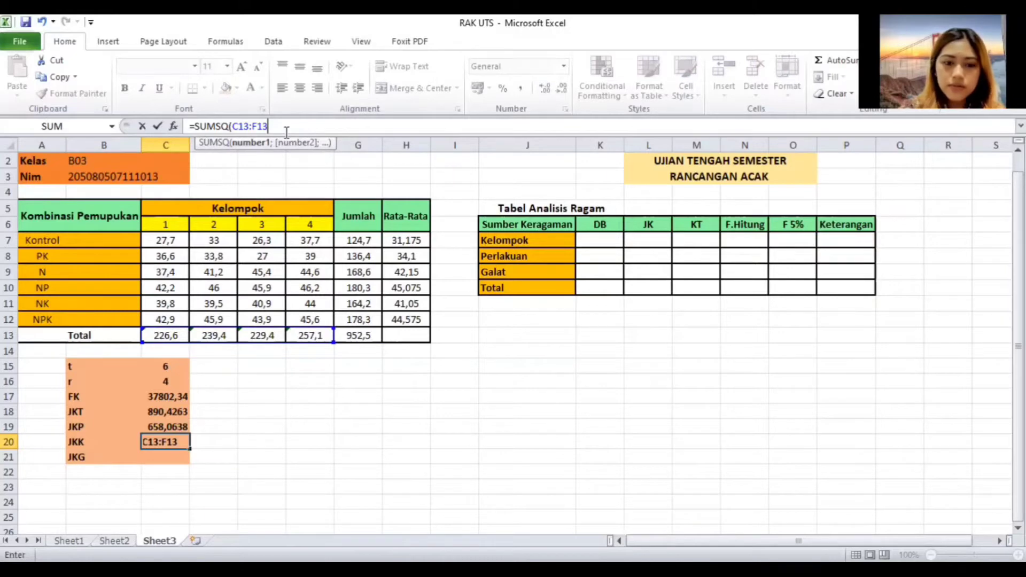
pyautogui.write(')')
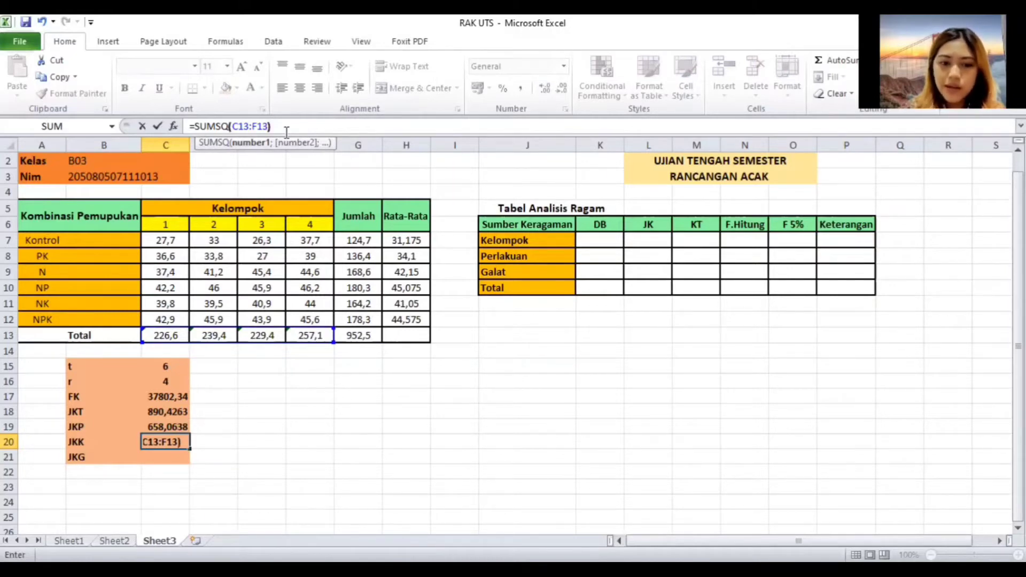
pyautogui.write('/')
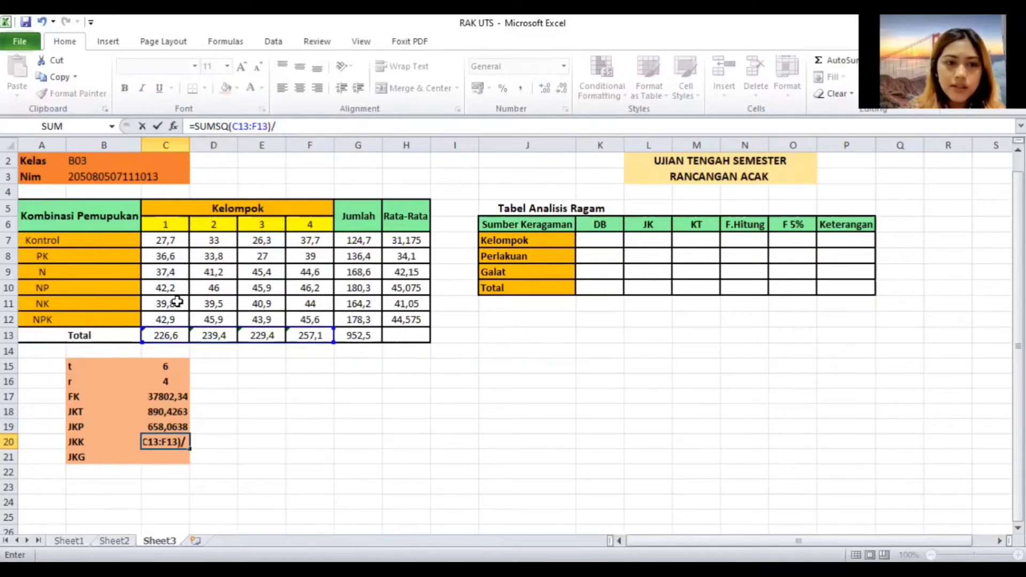
pyautogui.click(161, 365)
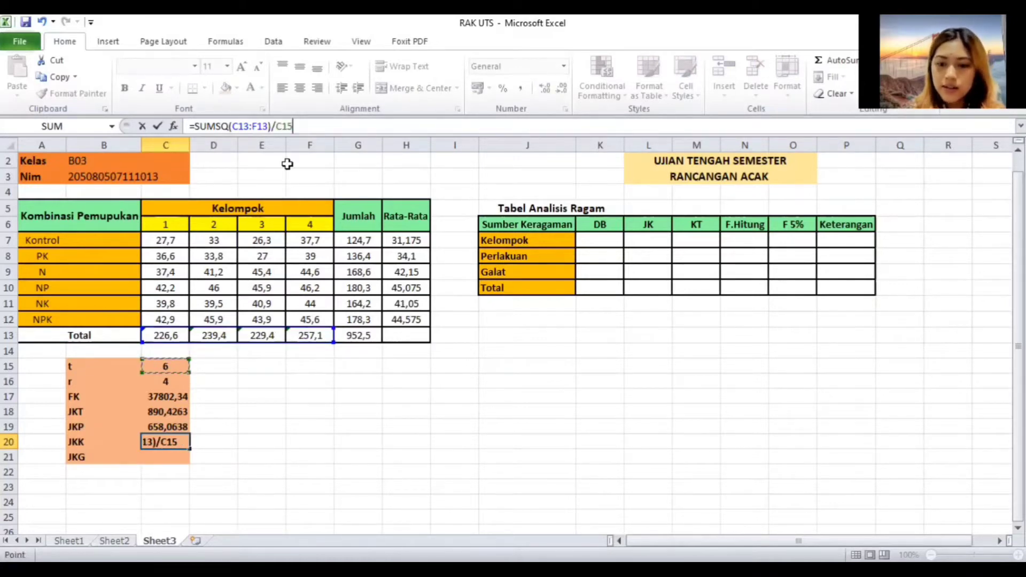
pyautogui.write('-')
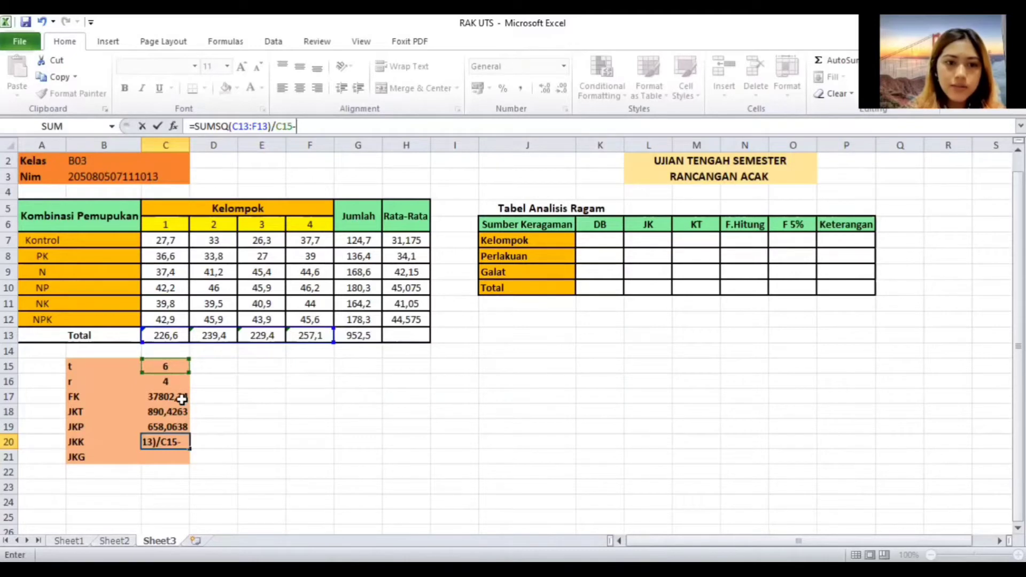
pyautogui.click(182, 399)
pyautogui.press('Return')
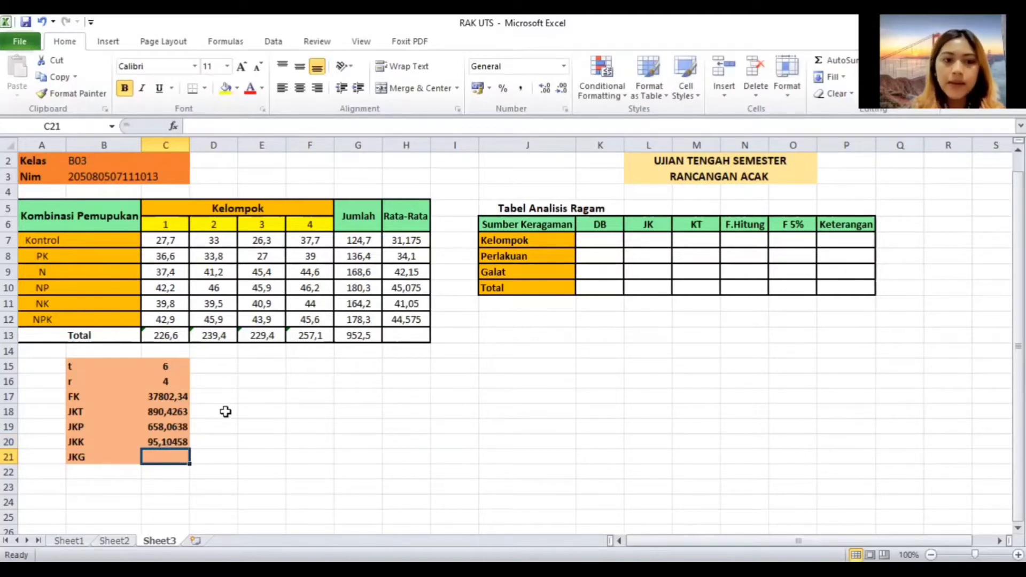
# - Calculate JKG in cell C21 by subtracting JKP and JKK from JKT with the formula =C18-C19-C20
pyautogui.click(255, 131)
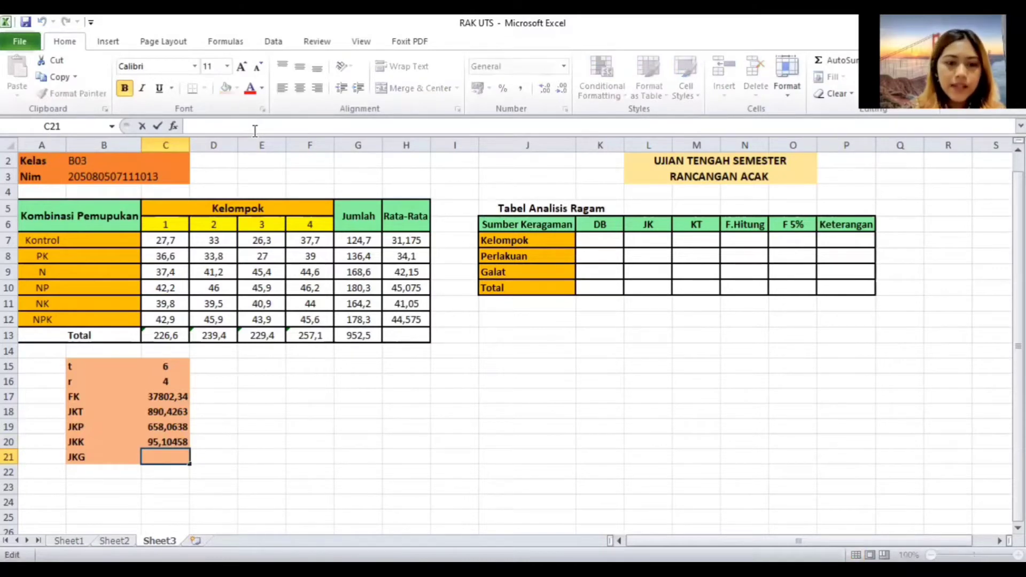
pyautogui.write('=')
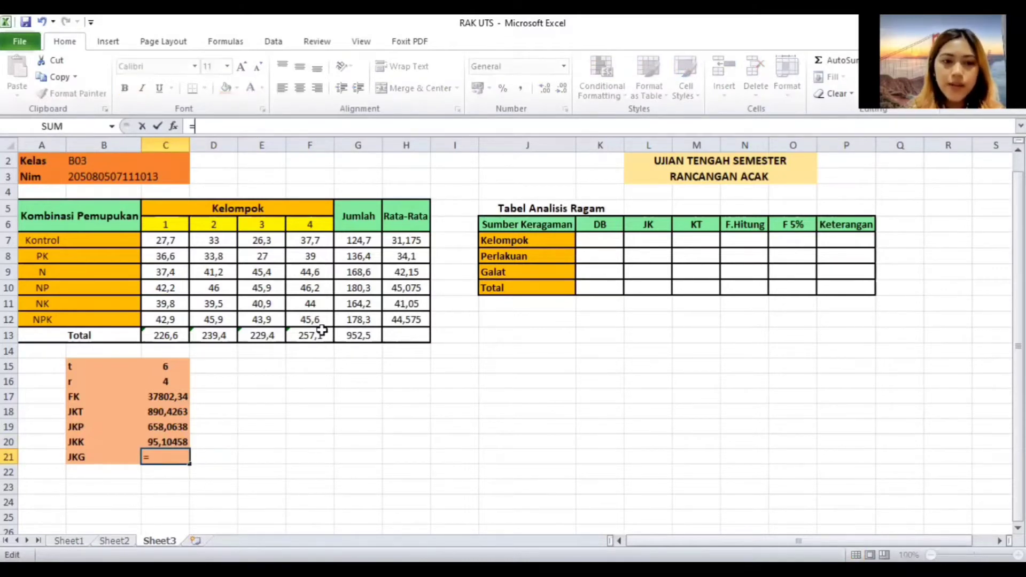
pyautogui.click(167, 412)
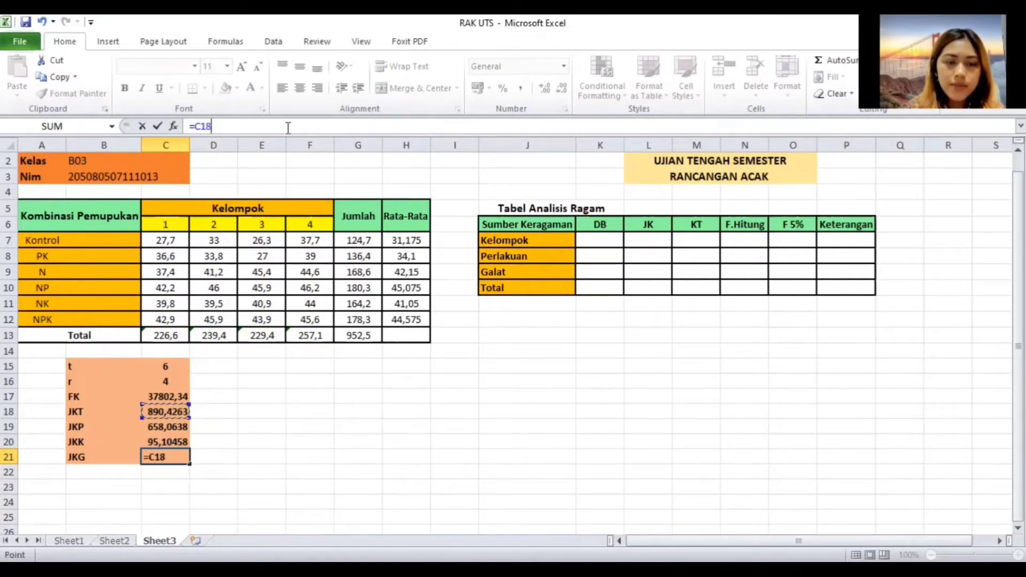
pyautogui.write('-')
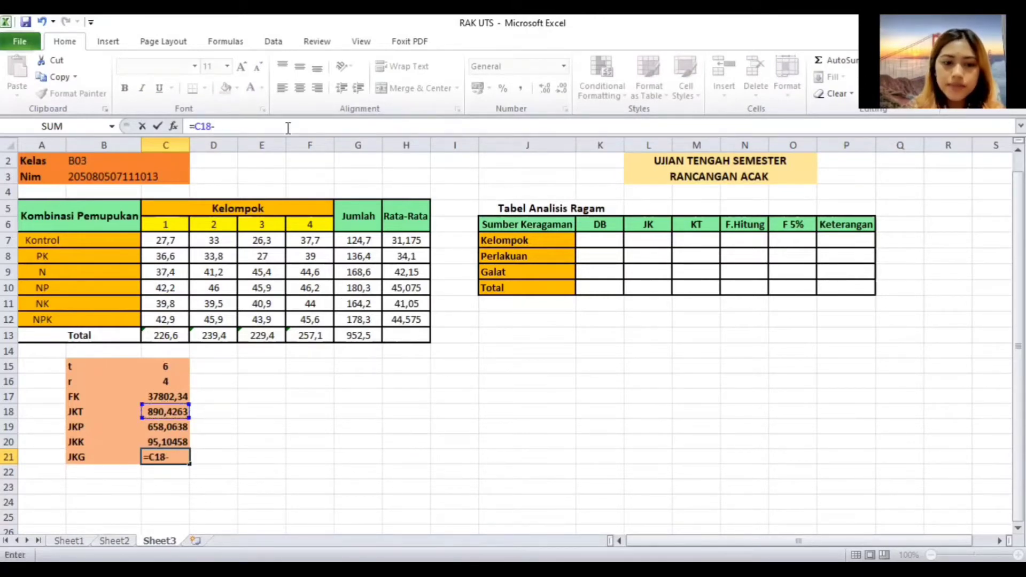
pyautogui.click(163, 426)
pyautogui.write('-')
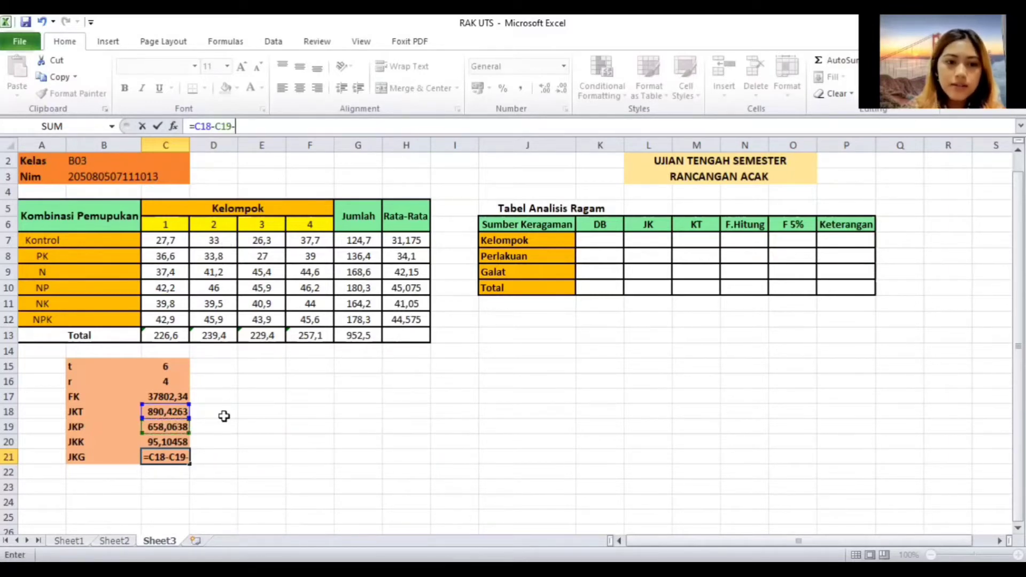
pyautogui.click(171, 442)
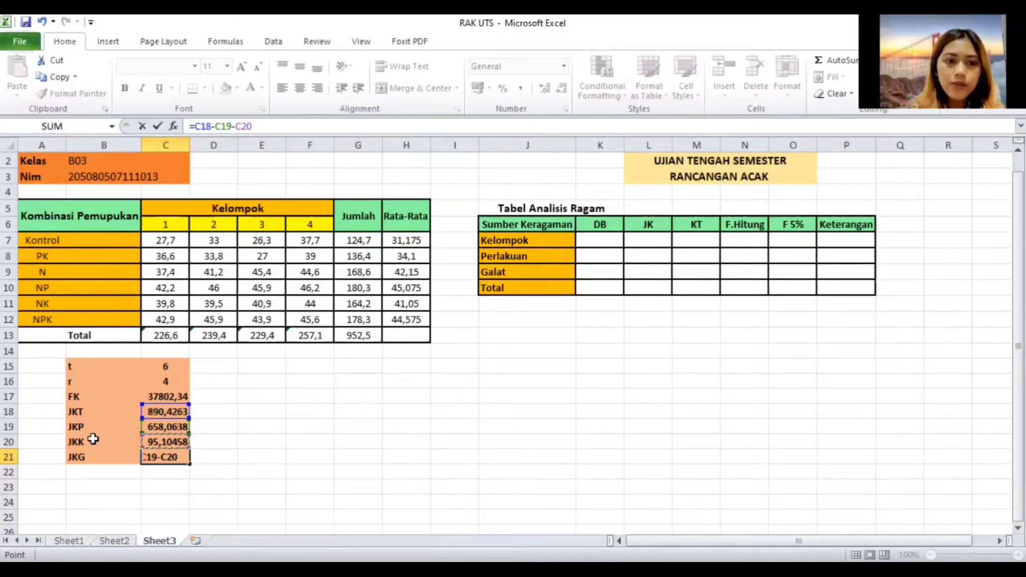
pyautogui.press('Return')
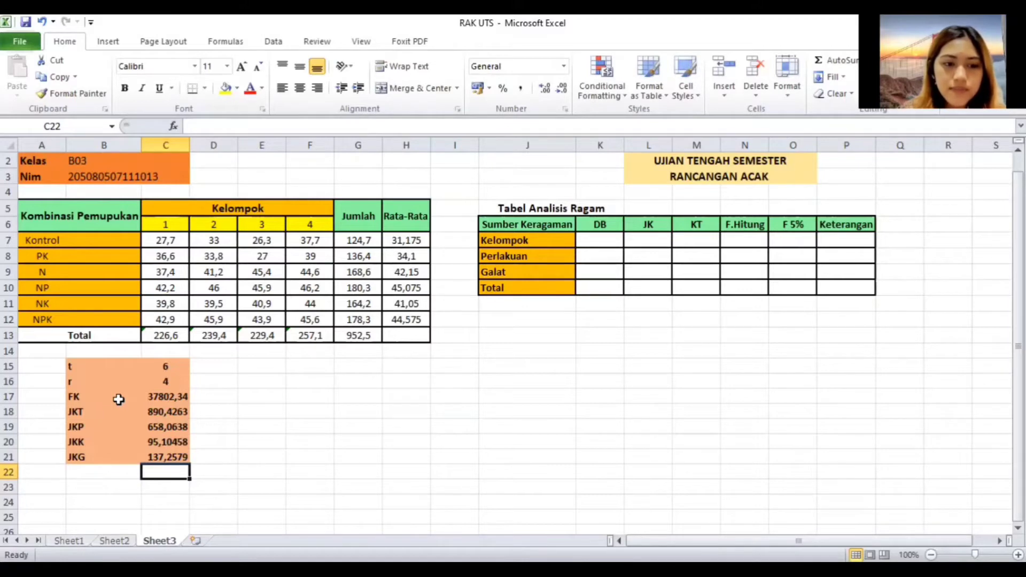
# - Review the column headings of the Tabel Analisis Ragam, from Sumber Keragaman and DB through F 5%
pyautogui.click(169, 370)
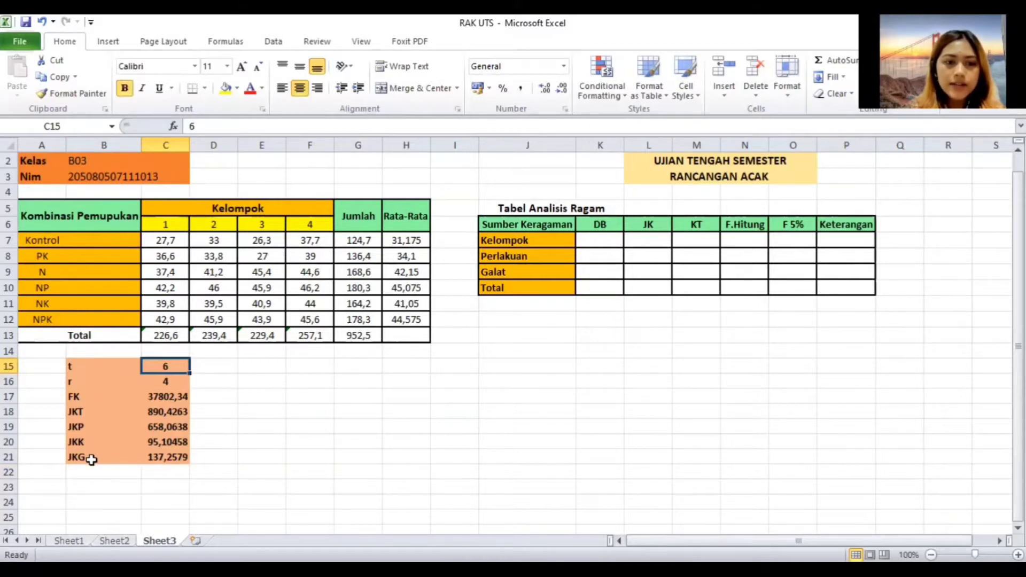
pyautogui.click(675, 333)
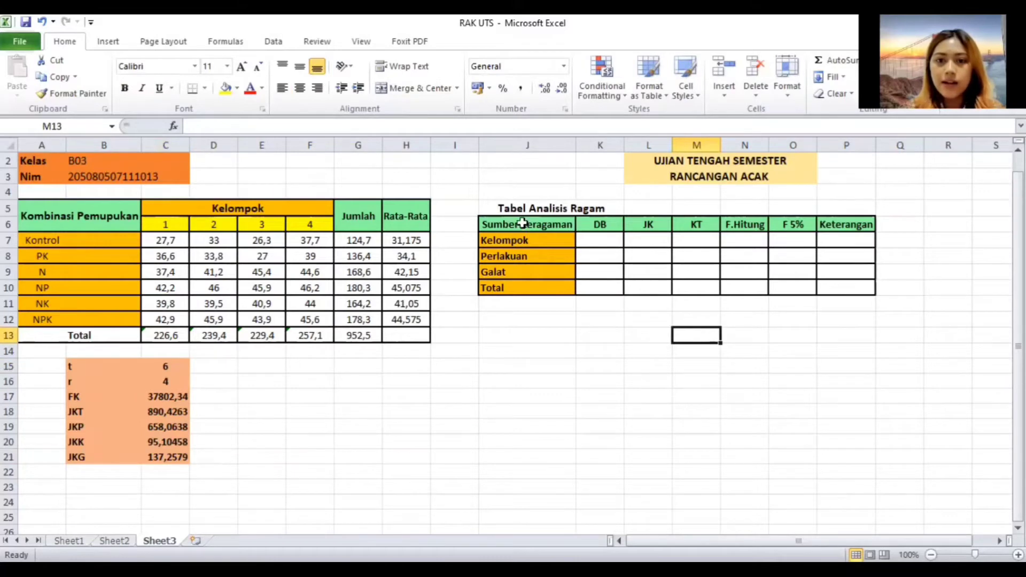
pyautogui.click(523, 223)
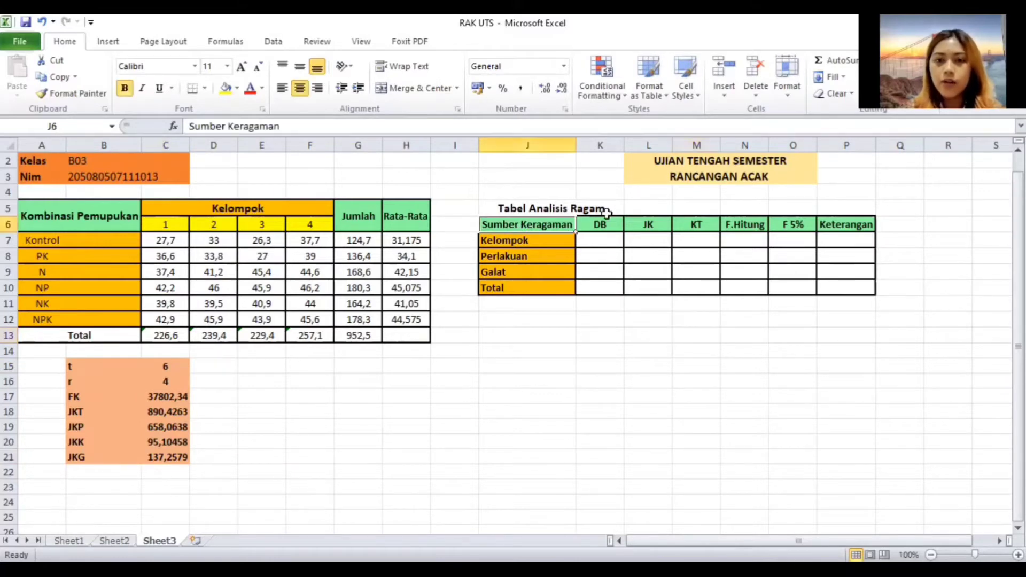
pyautogui.click(640, 207)
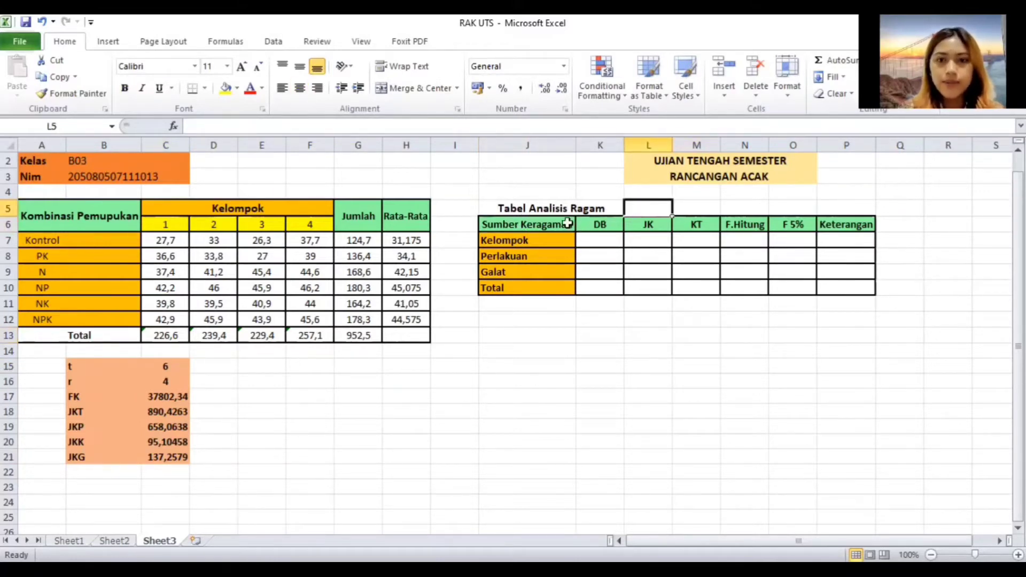
pyautogui.click(594, 240)
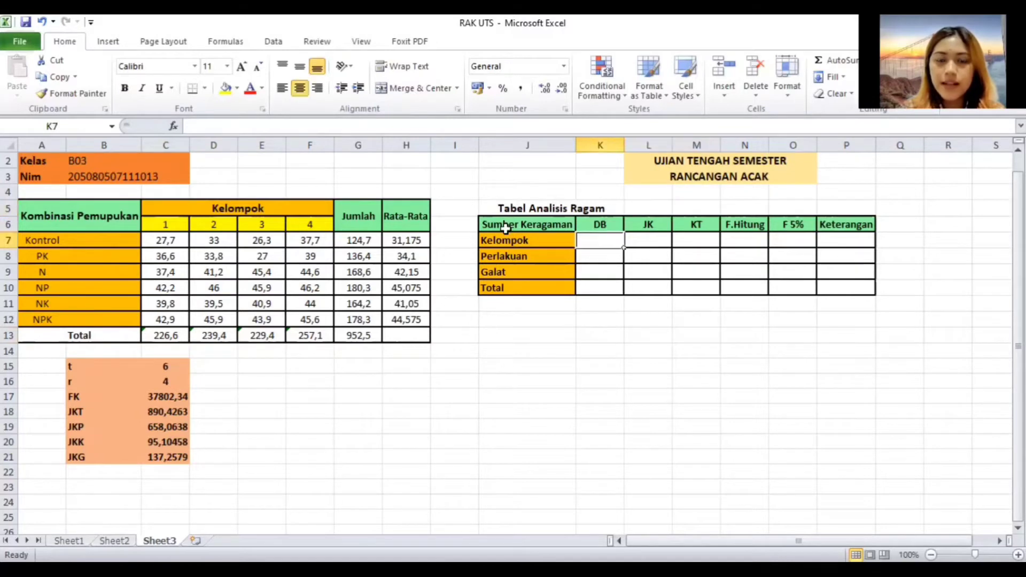
pyautogui.click(511, 220)
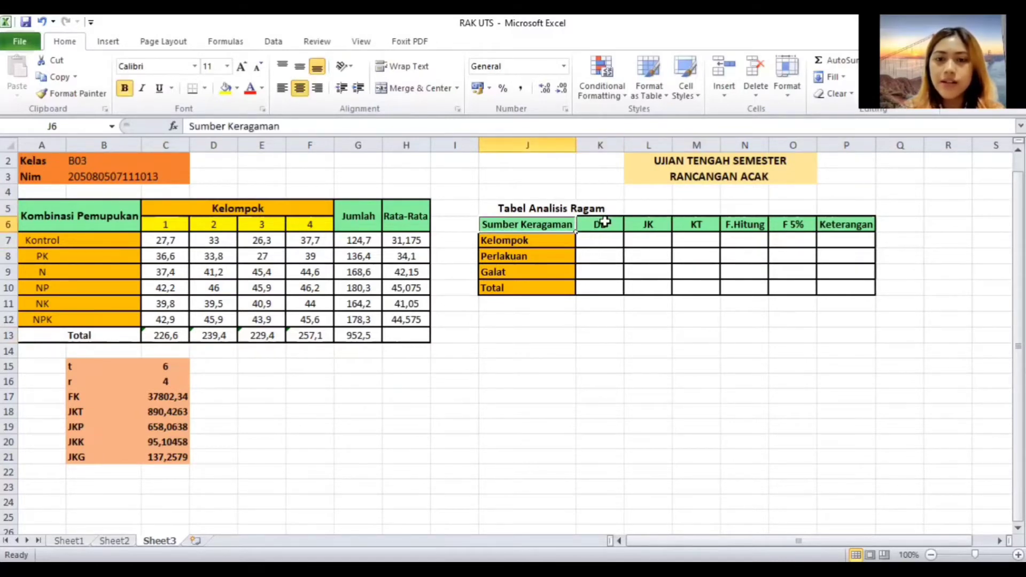
pyautogui.click(605, 223)
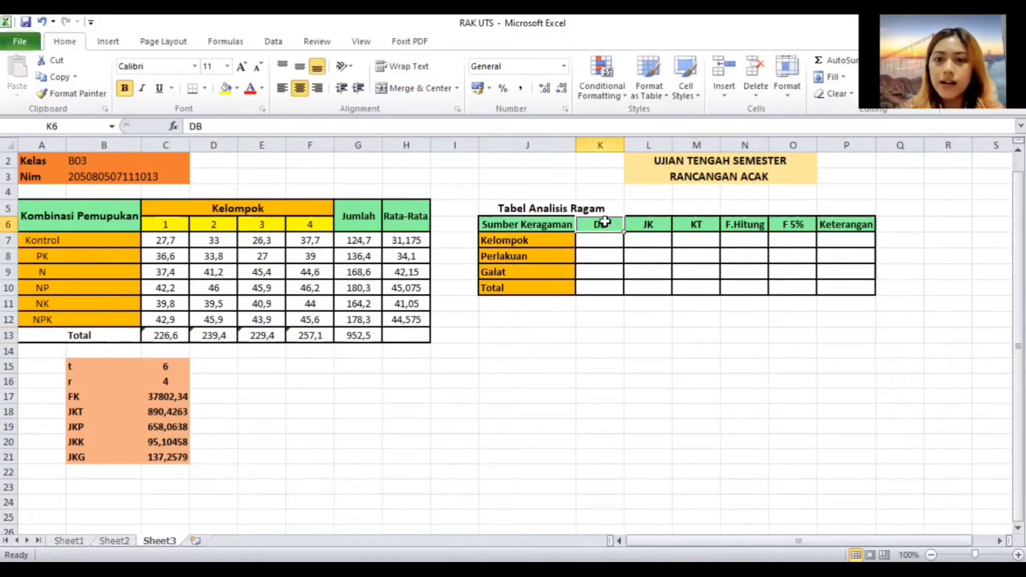
pyautogui.press('Right')
pyautogui.press('Right')
pyautogui.press('Right')
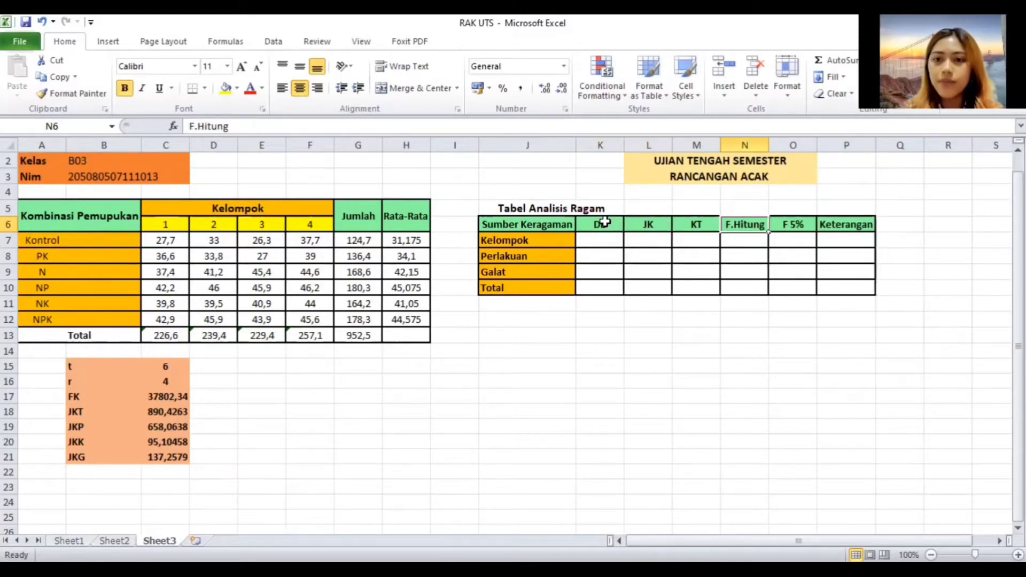
pyautogui.press('Right')
pyautogui.press('Return')
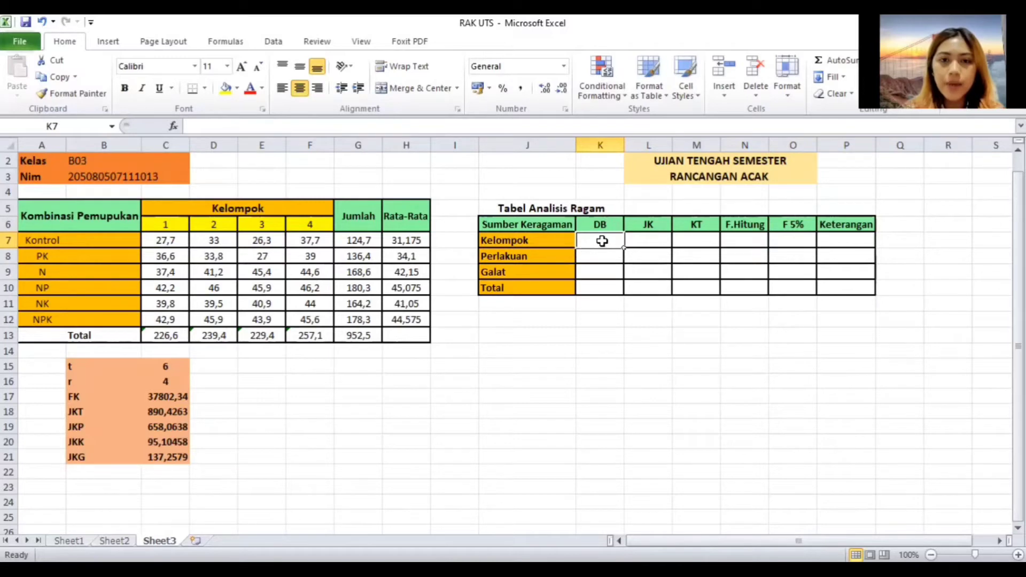
# - Calculate the Kelompok degrees of freedom in cell K7 of the Tabel Analisis Ragam with the formula =4-1
pyautogui.click(286, 128)
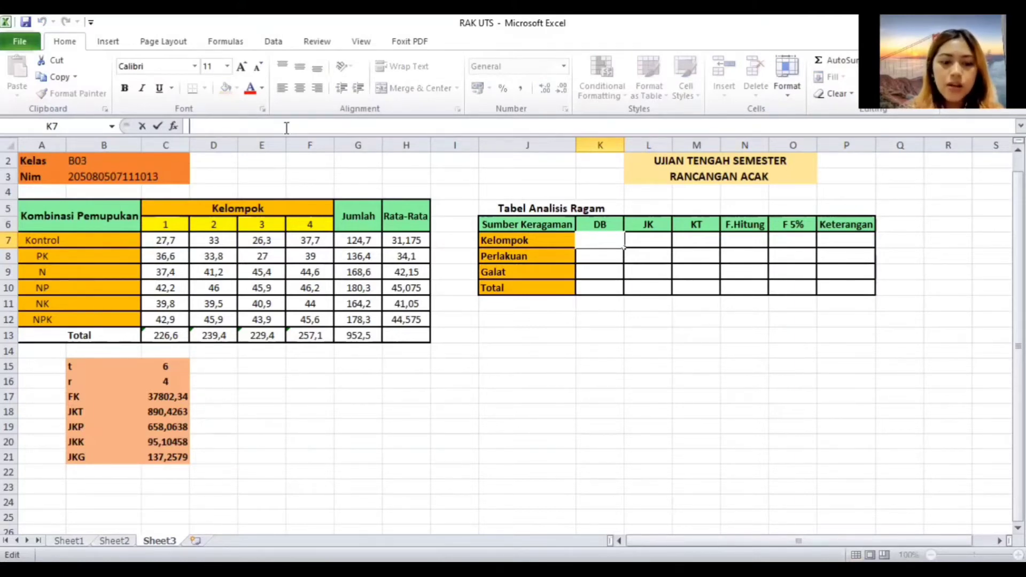
pyautogui.write('4')
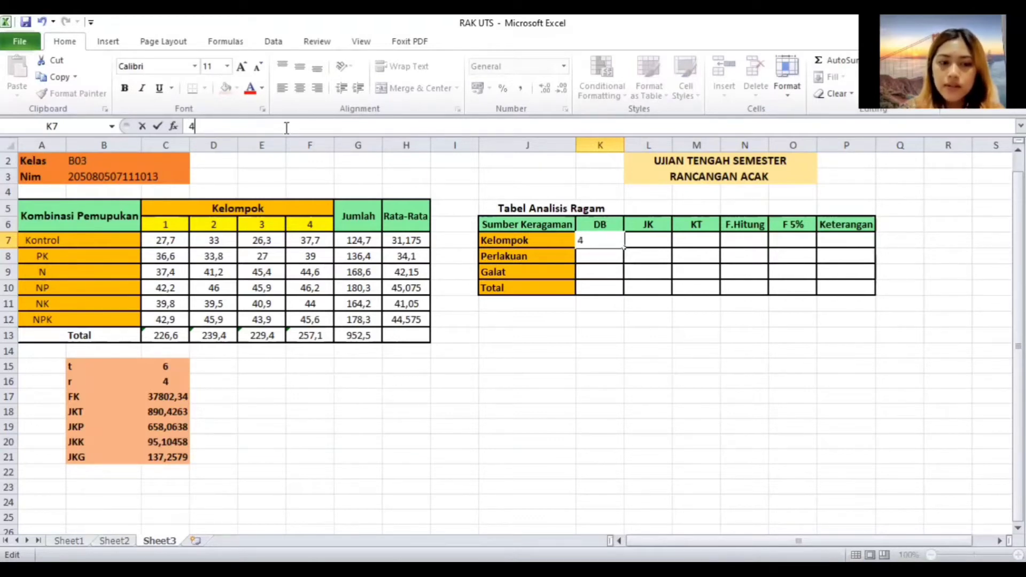
pyautogui.write('-')
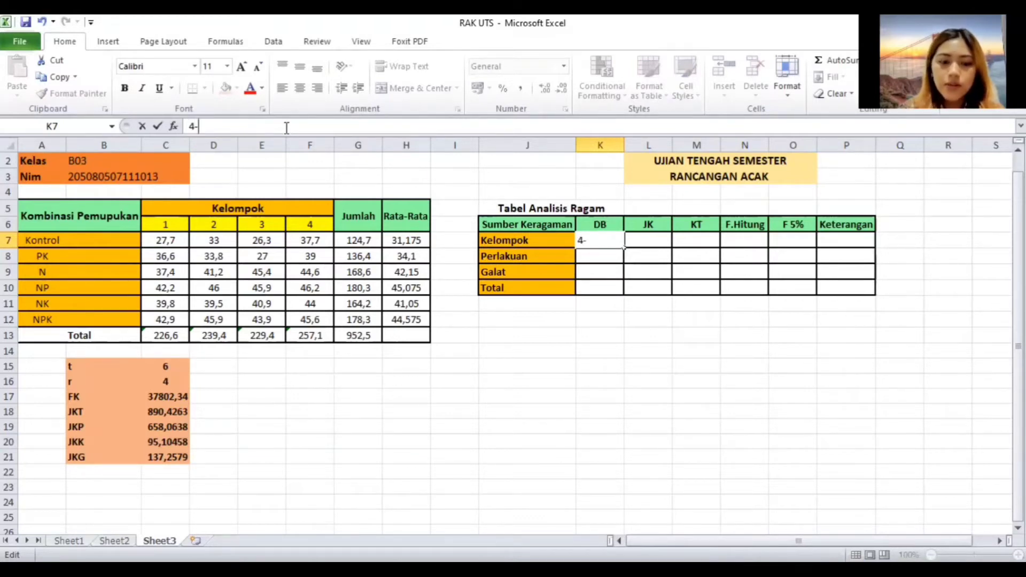
pyautogui.write('1')
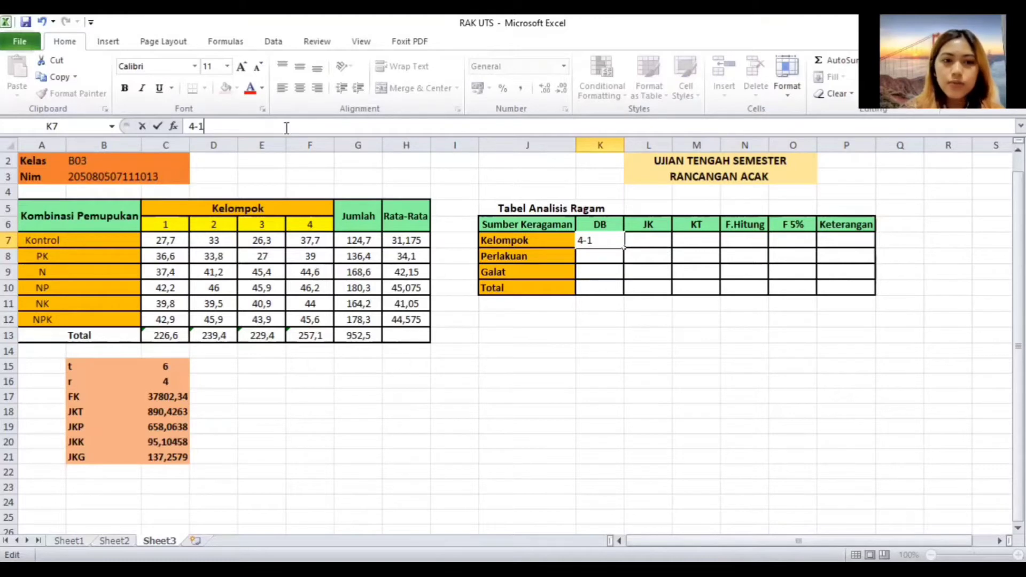
pyautogui.click(190, 126)
pyautogui.write('=')
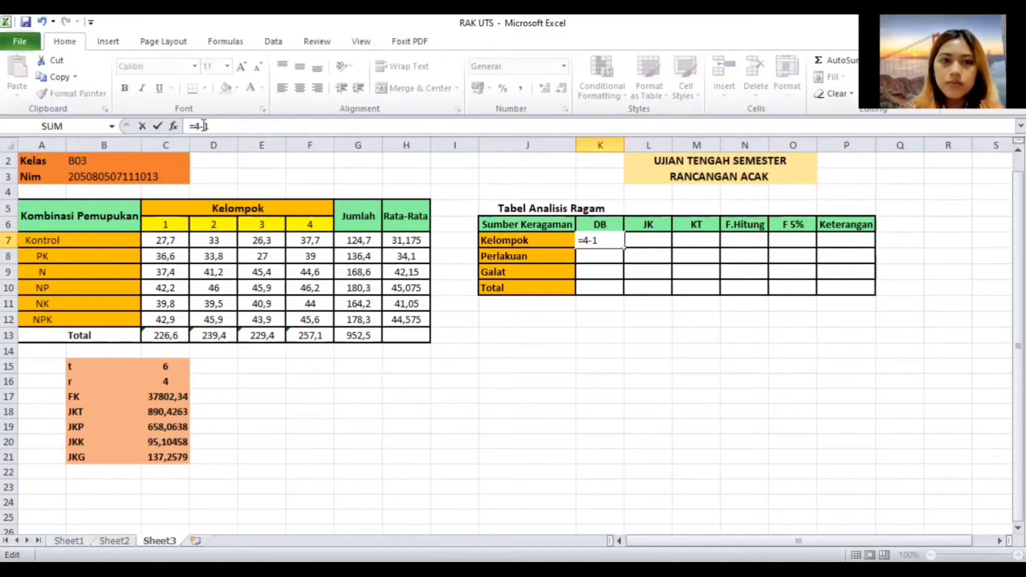
pyautogui.click(245, 131)
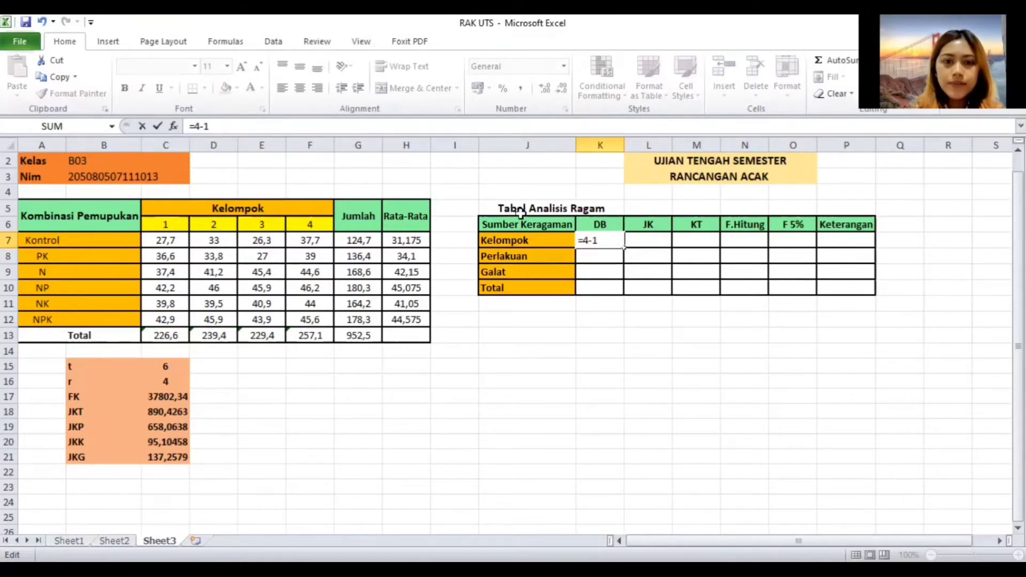
pyautogui.press('Return')
# - Calculate the Perlakuan degrees of freedom in cell K8 with the formula =6-1
pyautogui.click(255, 124)
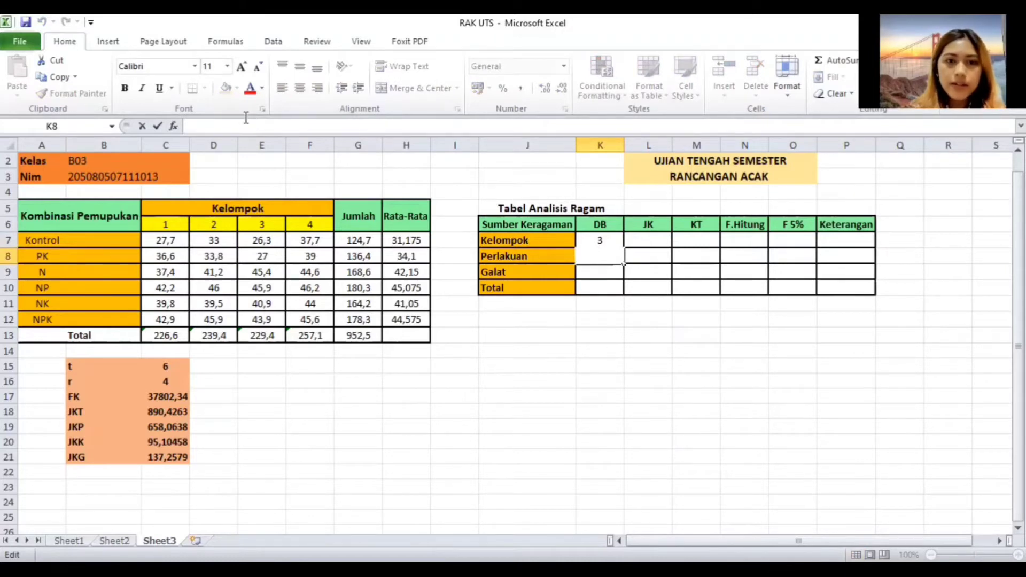
pyautogui.write('=')
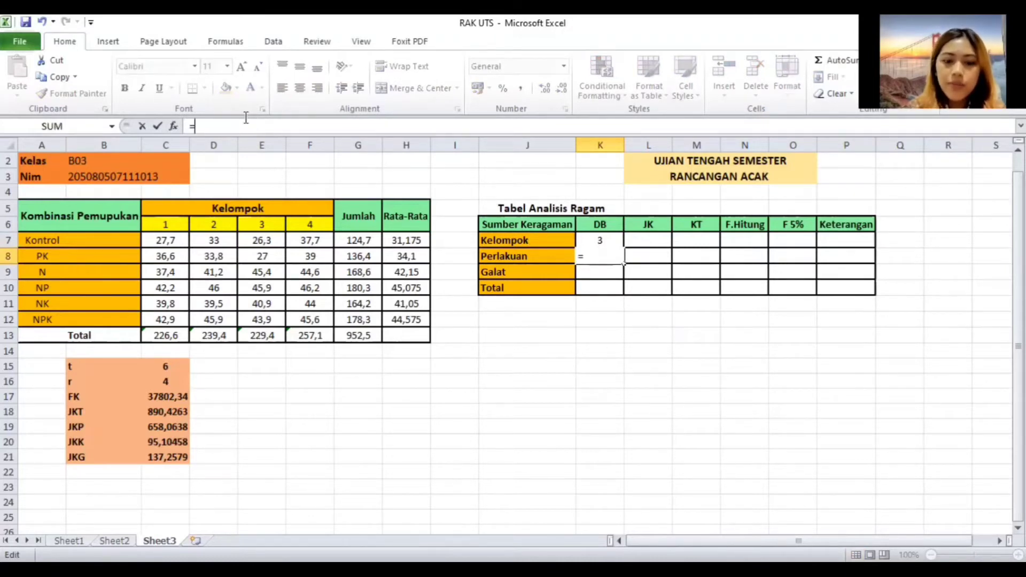
pyautogui.write('6')
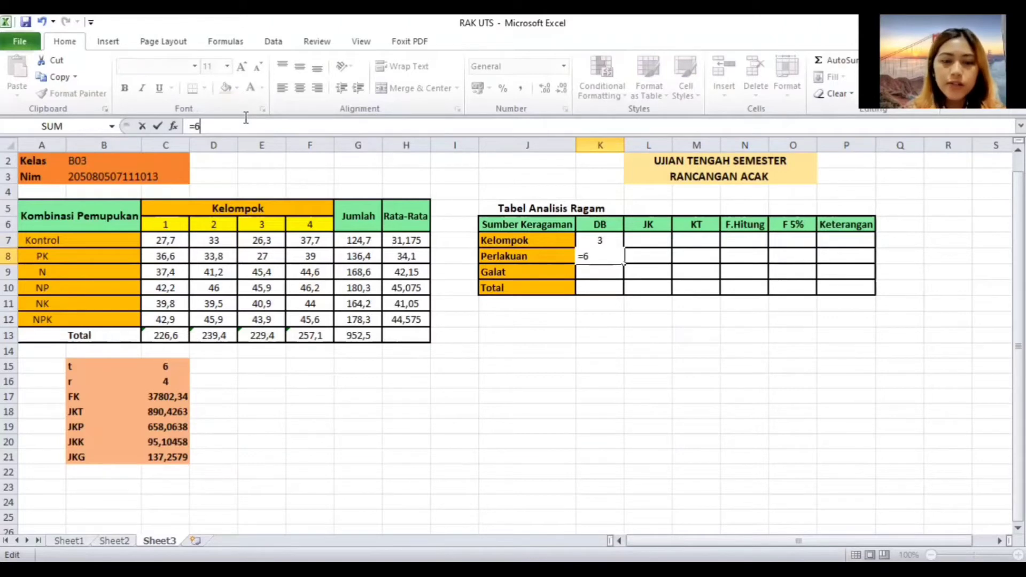
pyautogui.write('-1')
pyautogui.press('Return')
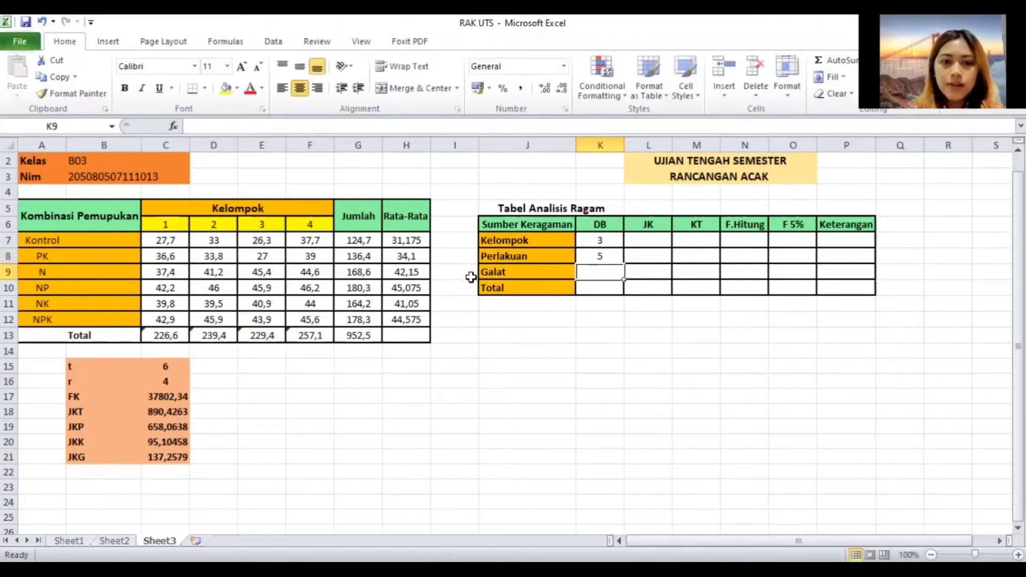
# - Calculate the Galat degrees of freedom in cell K9 with the formula =3*5
pyautogui.press('F2')
pyautogui.click(651, 274)
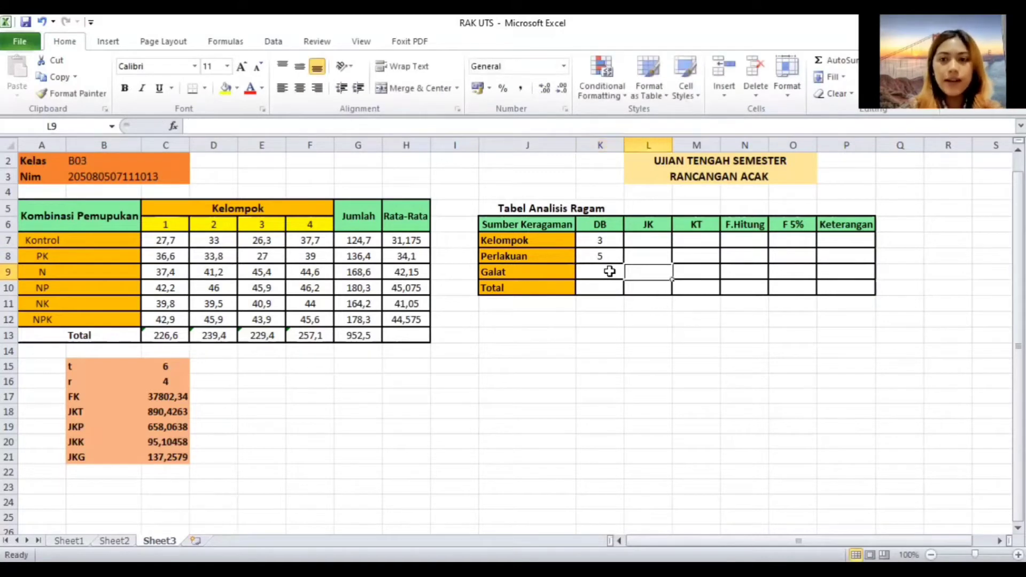
pyautogui.click(610, 271)
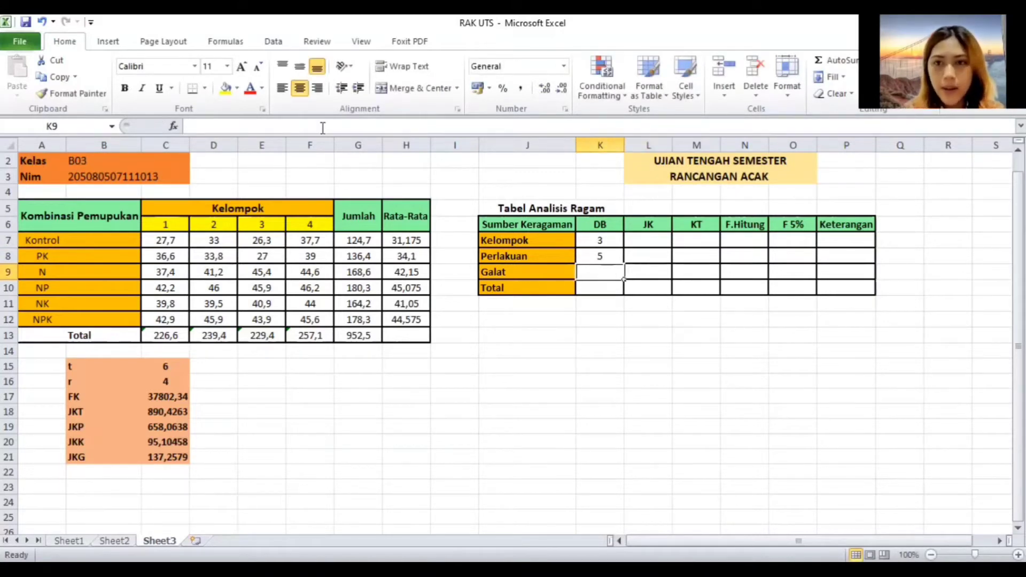
pyautogui.click(323, 128)
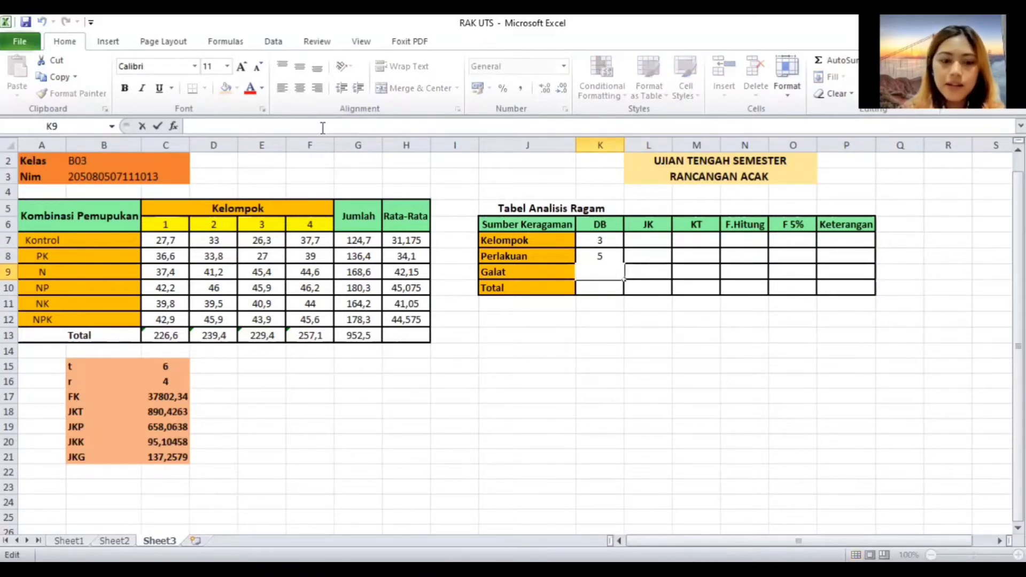
pyautogui.write('3')
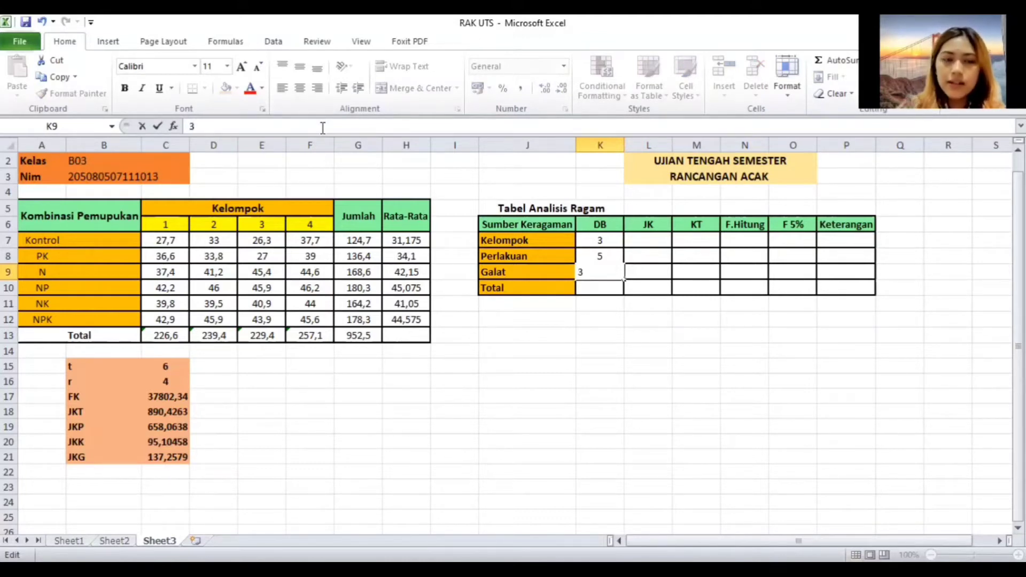
pyautogui.write('*')
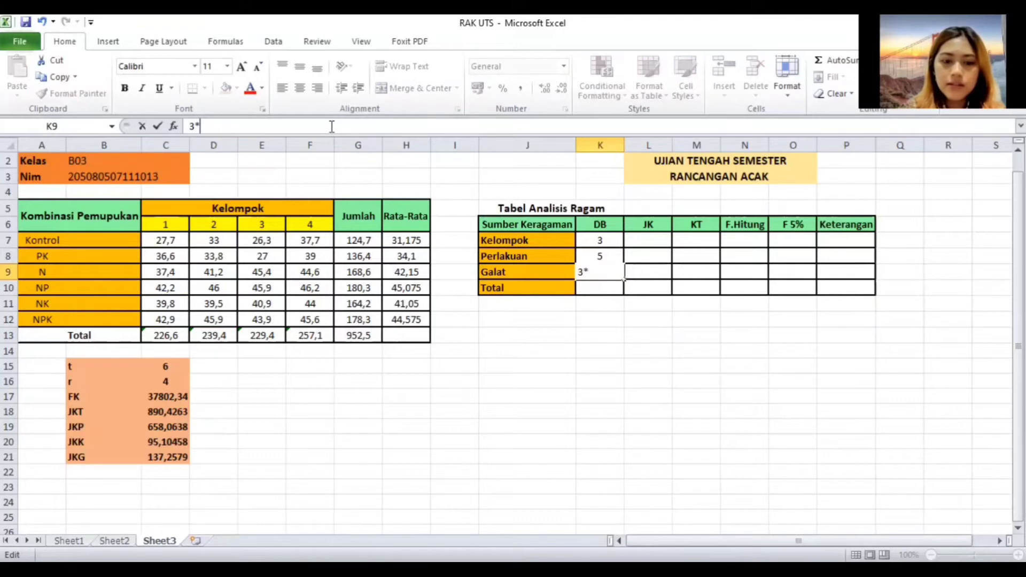
pyautogui.write('5')
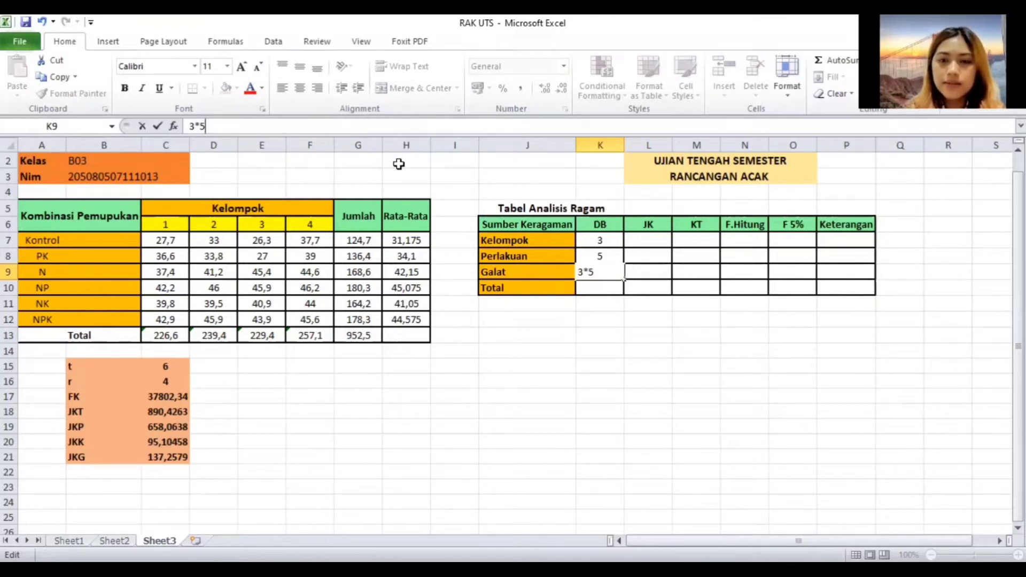
pyautogui.press('Return')
pyautogui.click(618, 274)
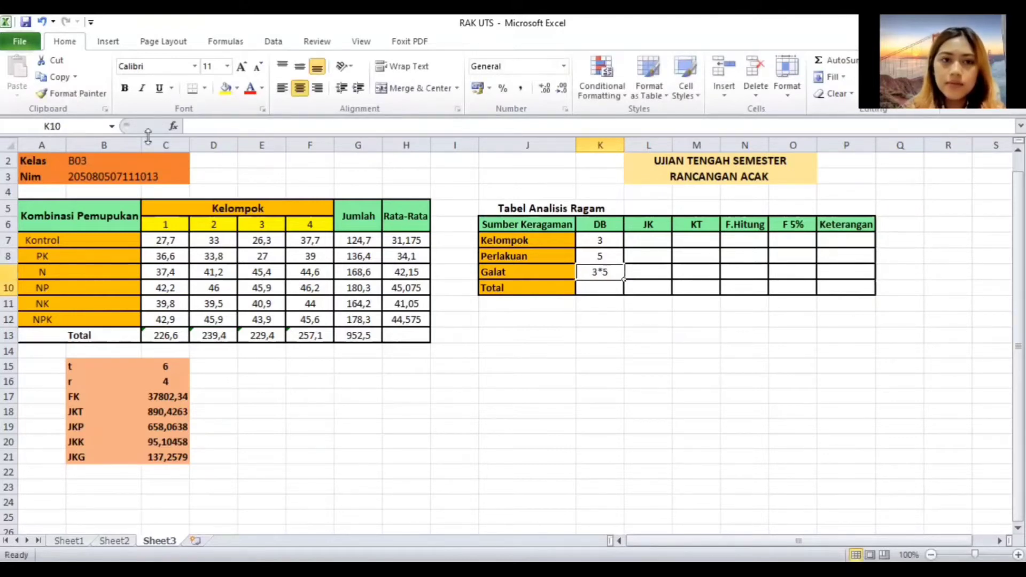
pyautogui.click(188, 126)
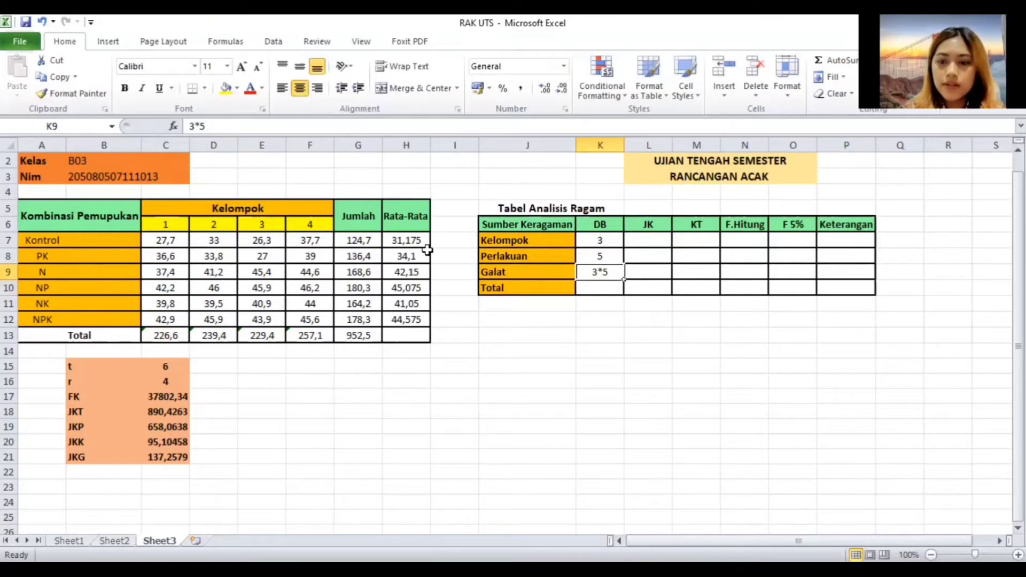
pyautogui.write('=')
pyautogui.press('Return')
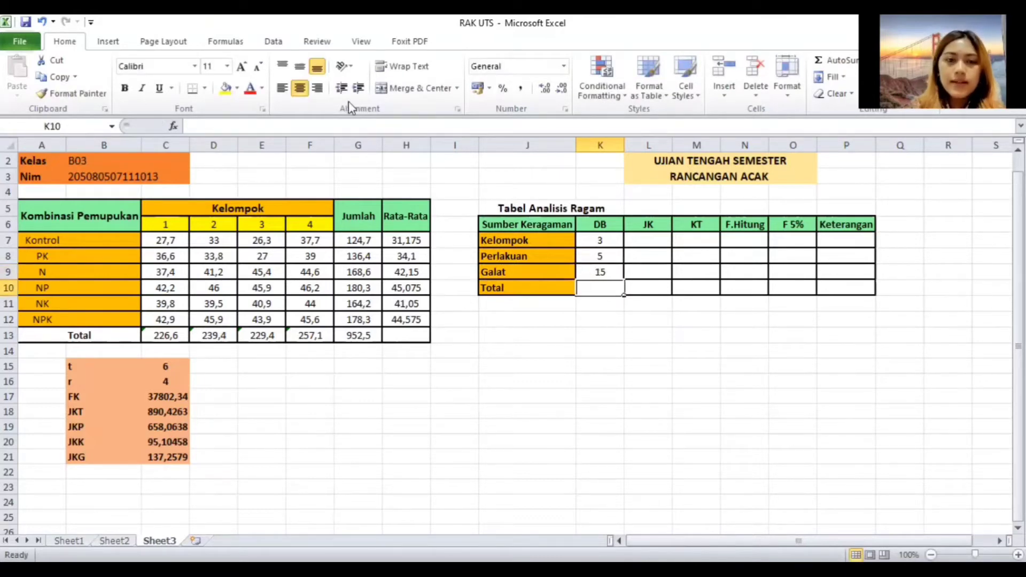
# - Calculate the Total degrees of freedom in cell K10 with the formula =(4*6)-1
pyautogui.click(311, 126)
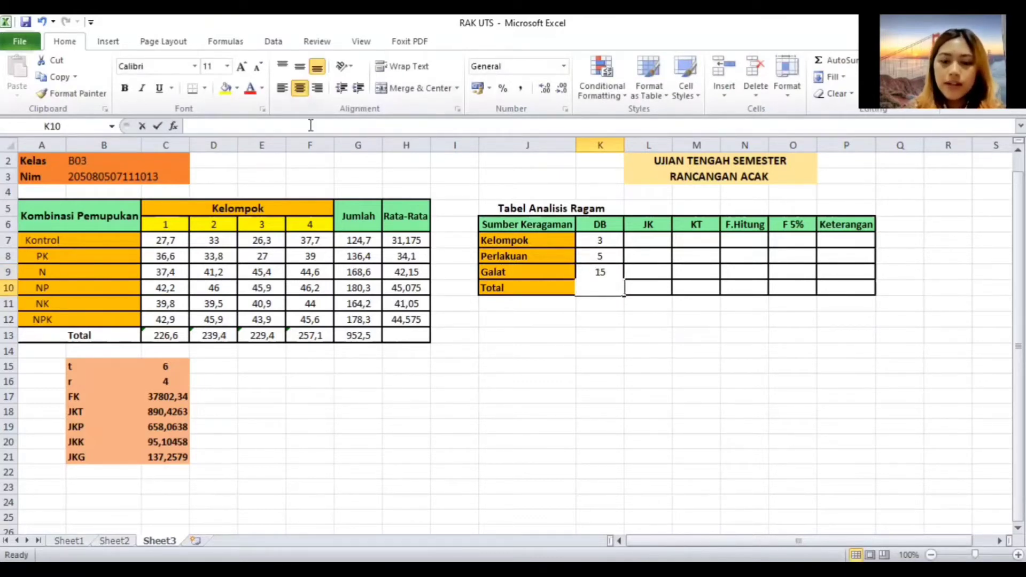
pyautogui.click(311, 125)
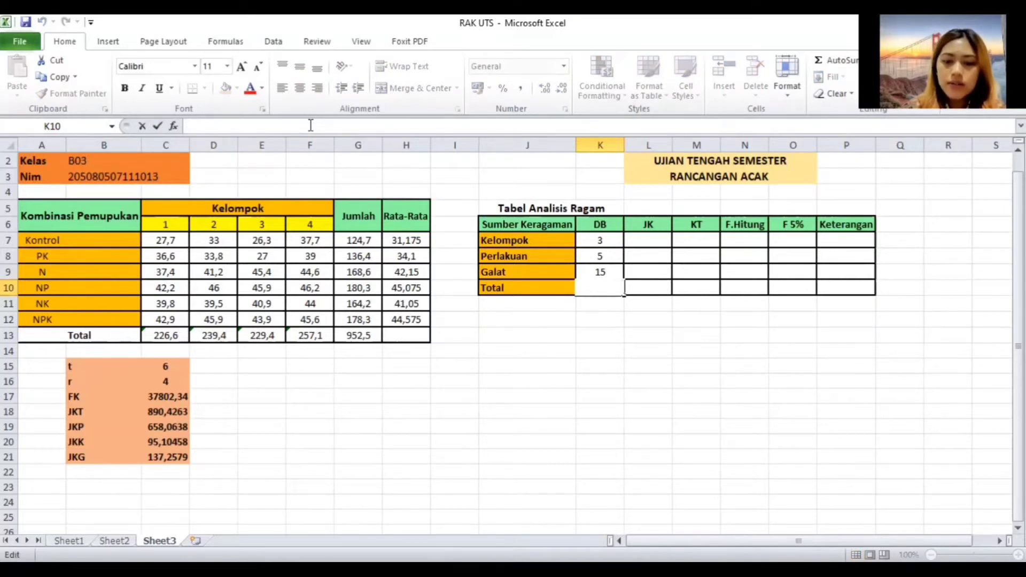
pyautogui.write('=')
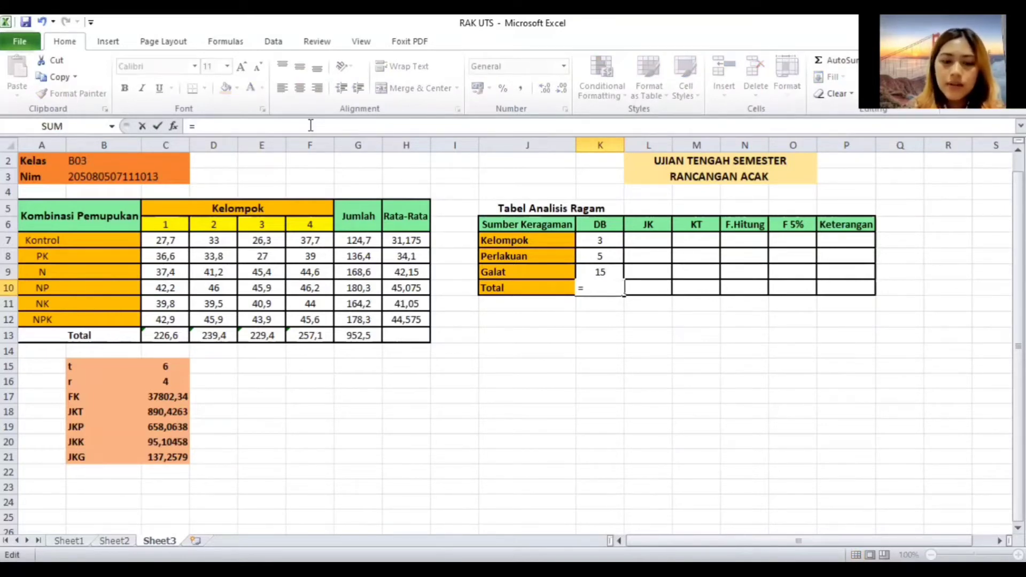
pyautogui.write('4')
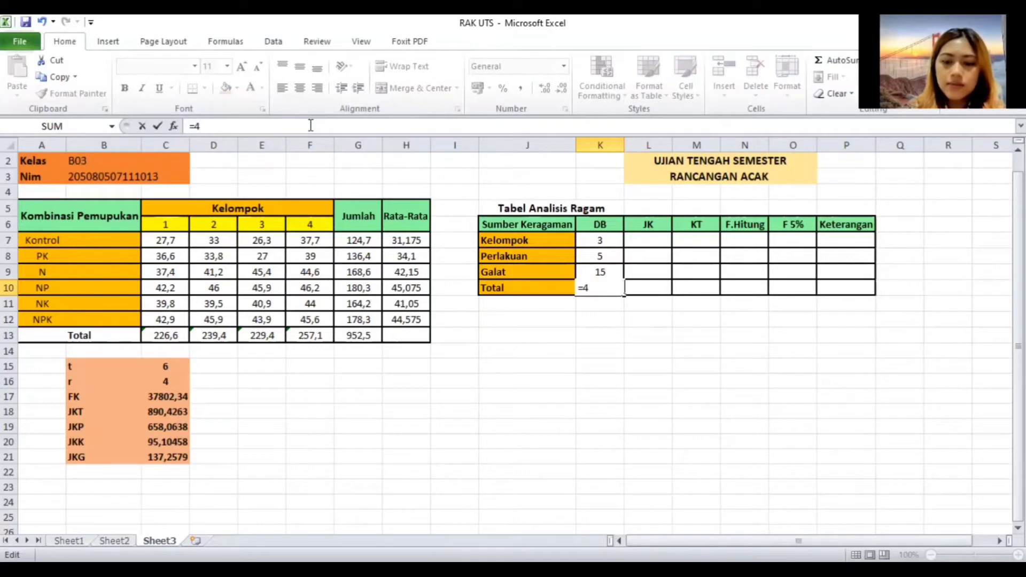
pyautogui.press('BackSpace')
pyautogui.write('(')
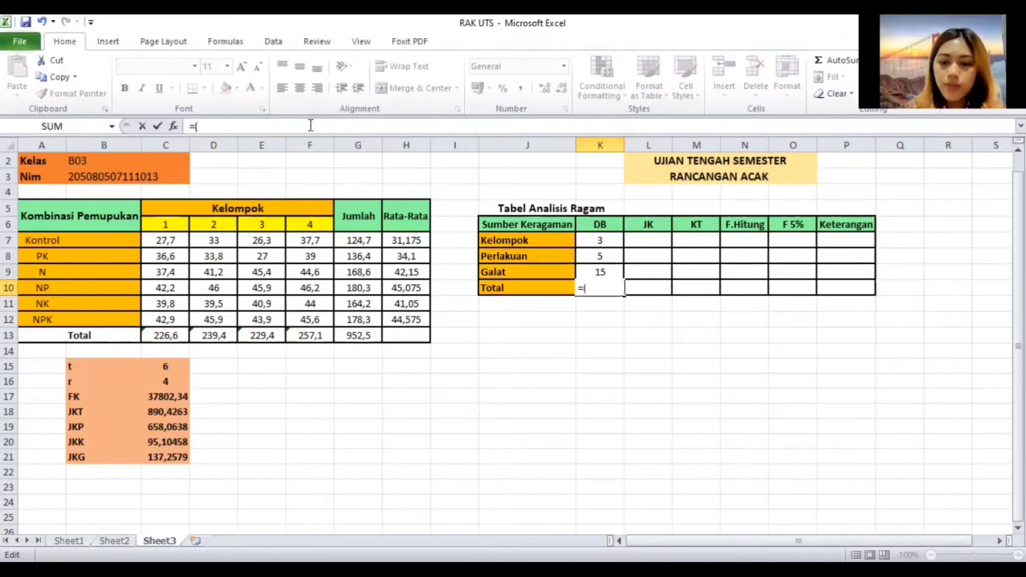
pyautogui.write('4')
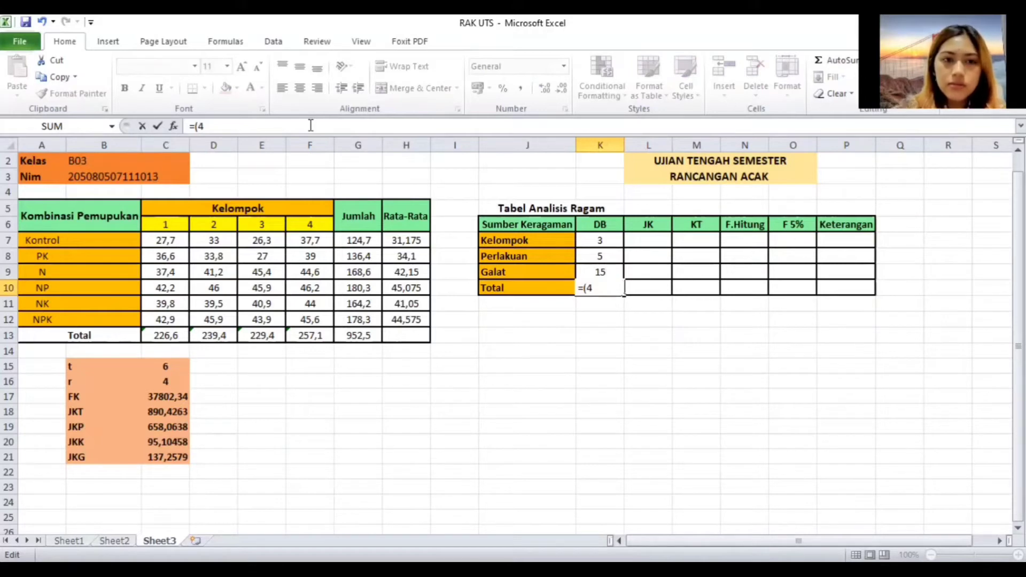
pyautogui.write('%')
pyautogui.press('BackSpace')
pyautogui.write('*')
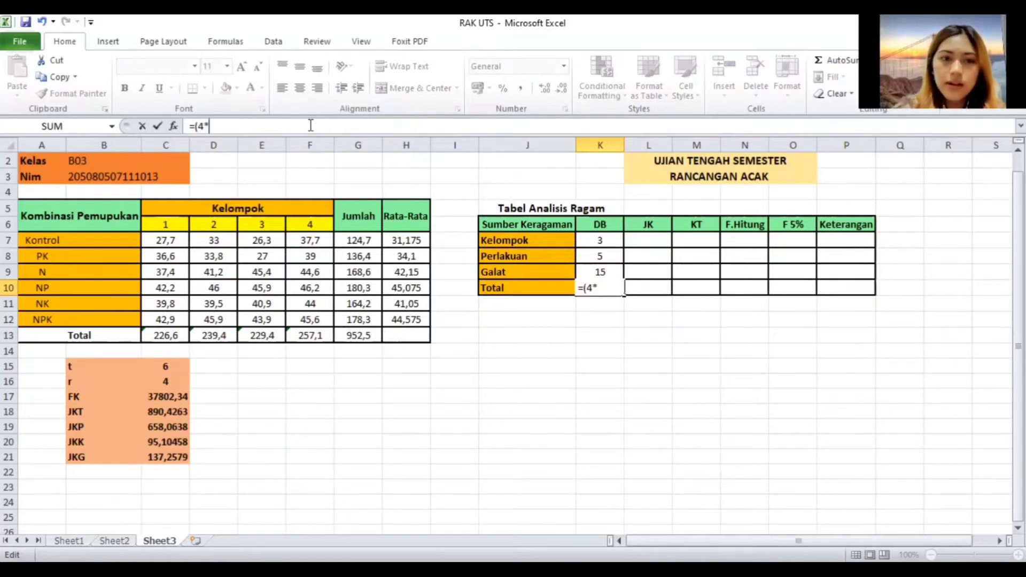
pyautogui.write('6')
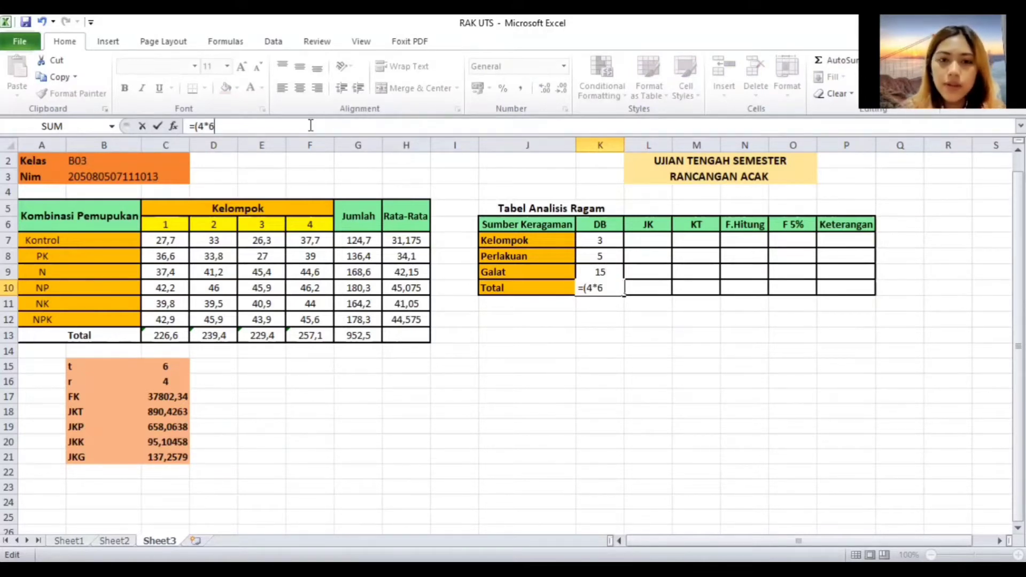
pyautogui.write(')-')
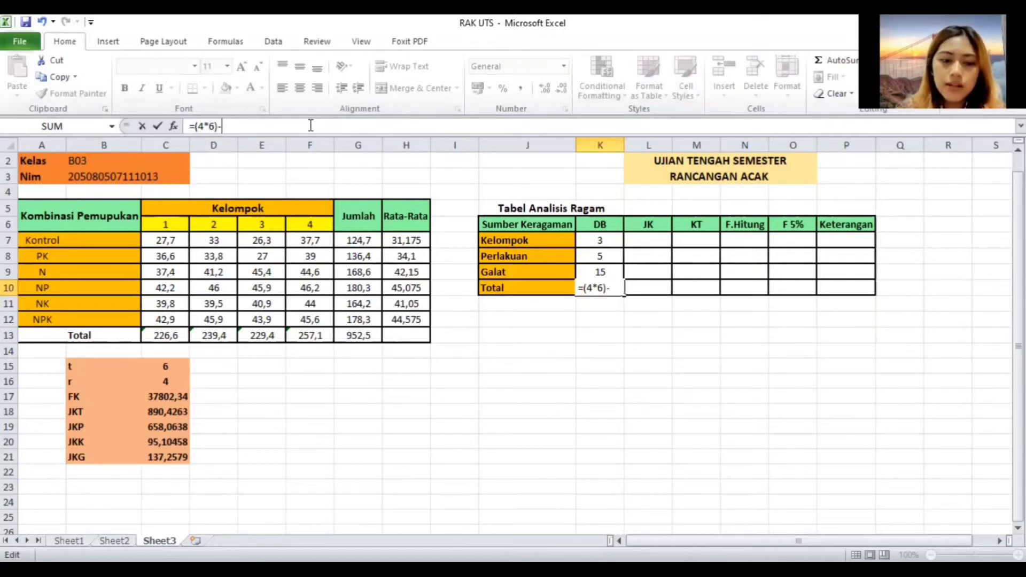
pyautogui.write('1')
pyautogui.press('Return')
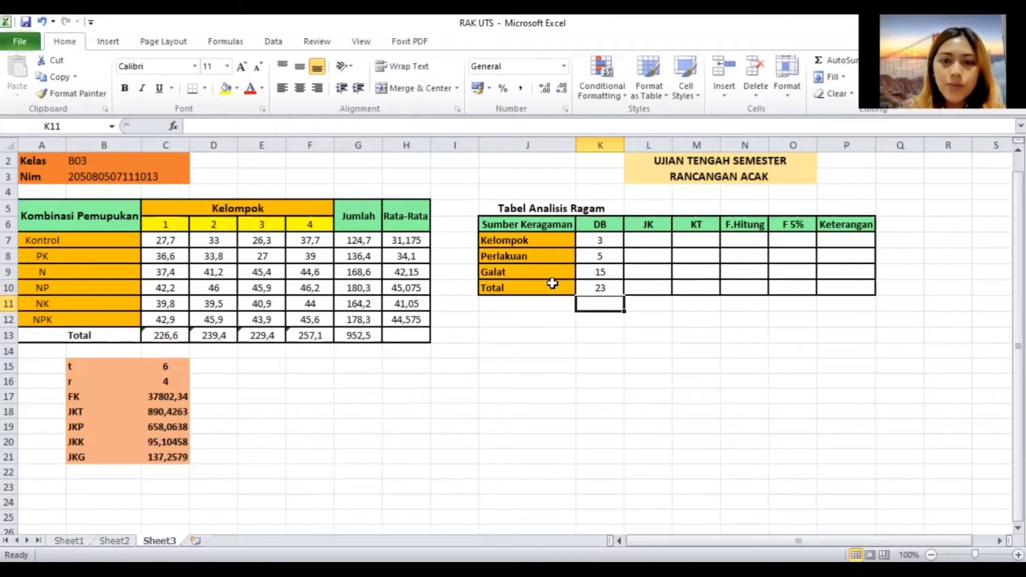
# - Fill in the Kelompok JK in cell L7 by referencing the JKK value with the formula =C20
pyautogui.click(648, 238)
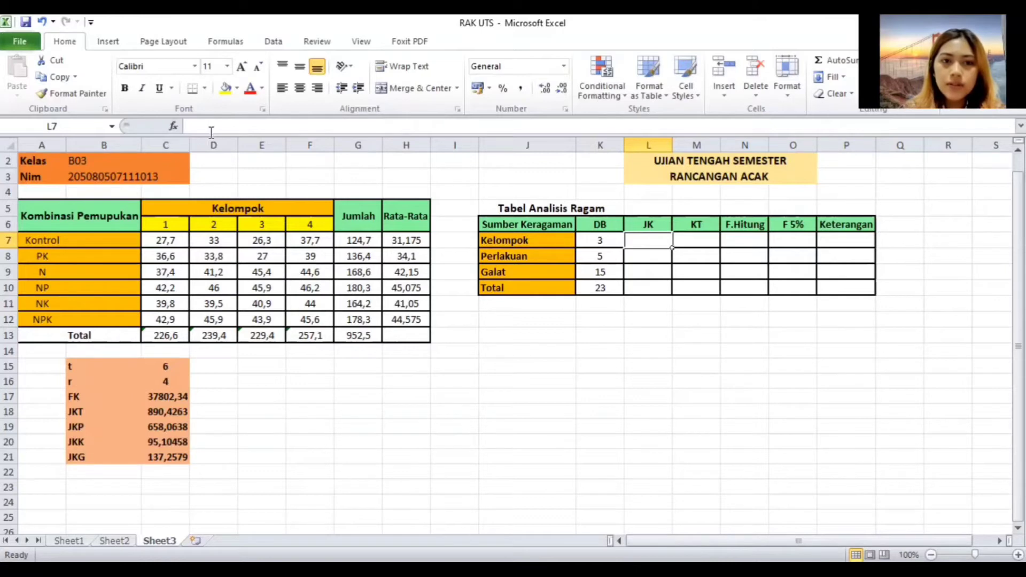
pyautogui.write('=')
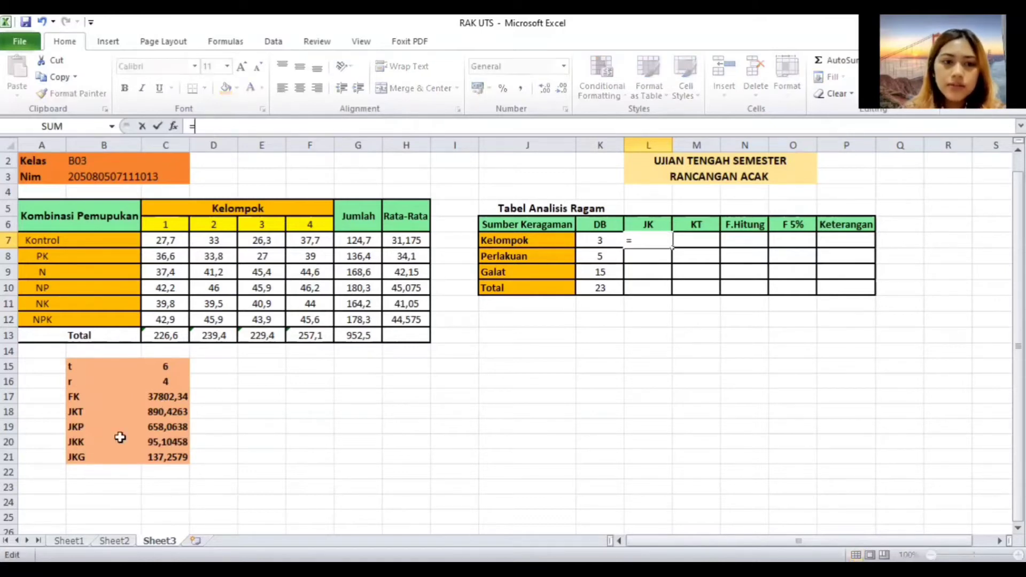
pyautogui.click(156, 443)
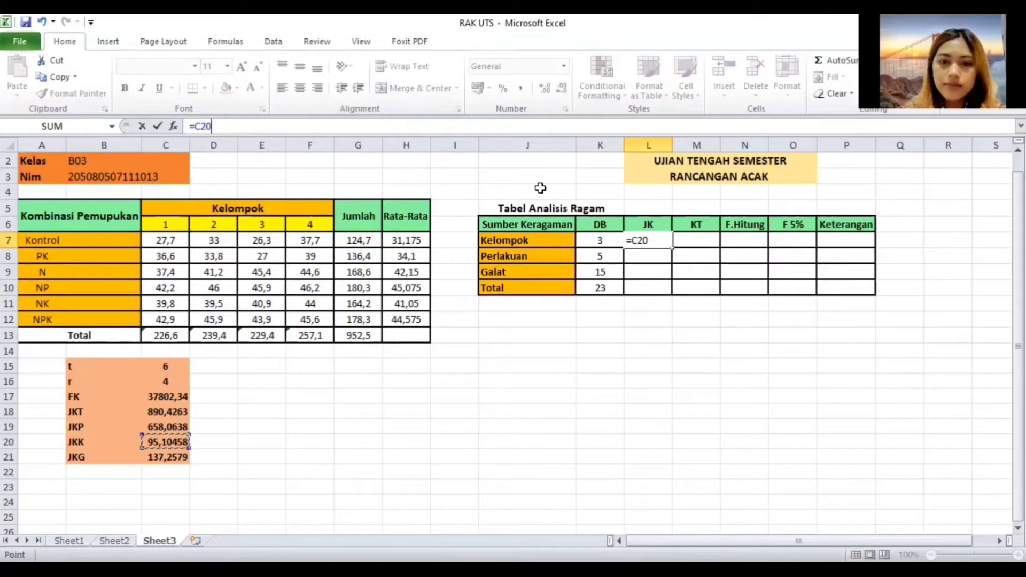
pyautogui.press('Return')
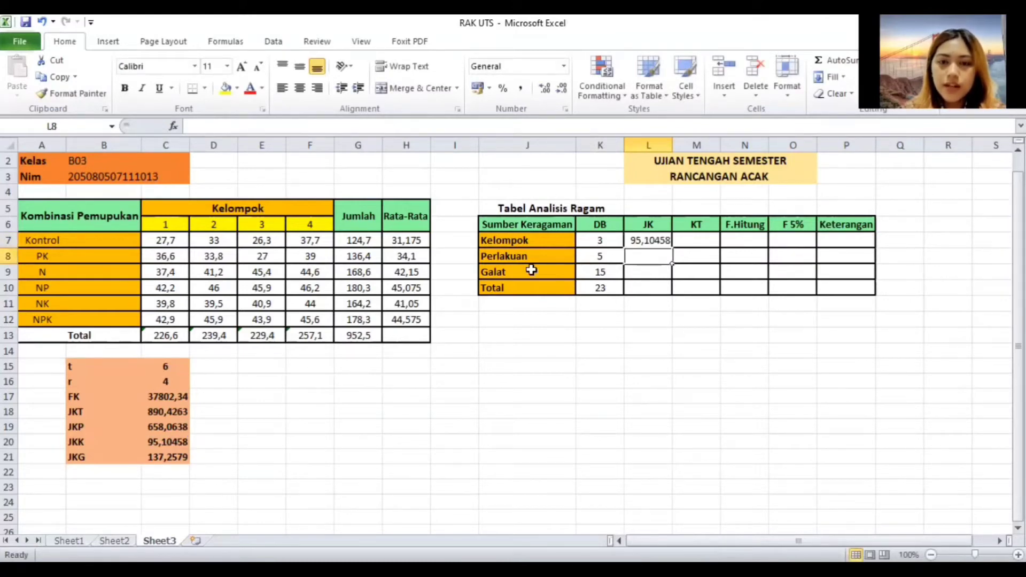
# - Fill in the Perlakuan JK in cell L8 by referencing the JKP value with the formula =C19
pyautogui.click(161, 427)
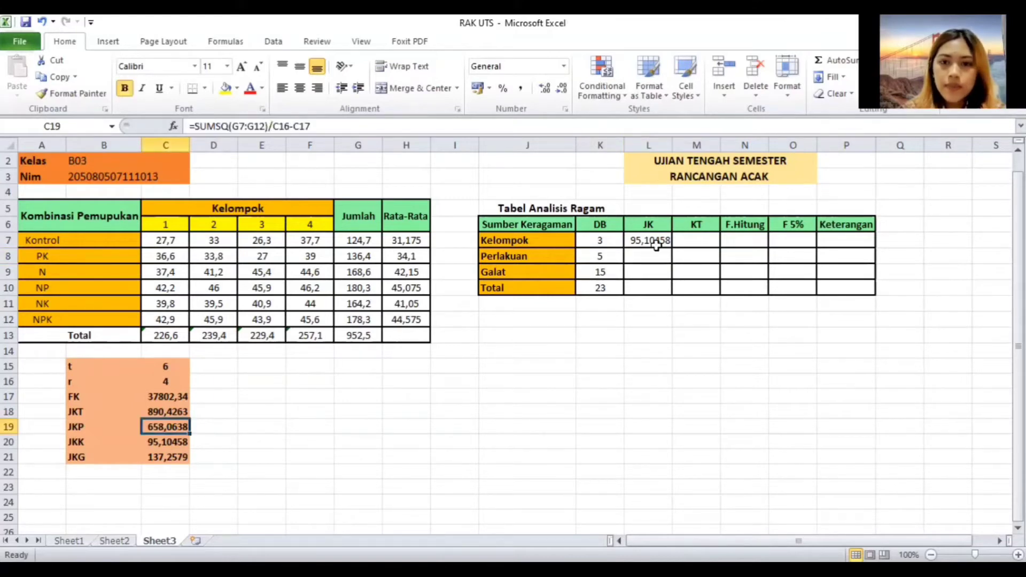
pyautogui.click(649, 256)
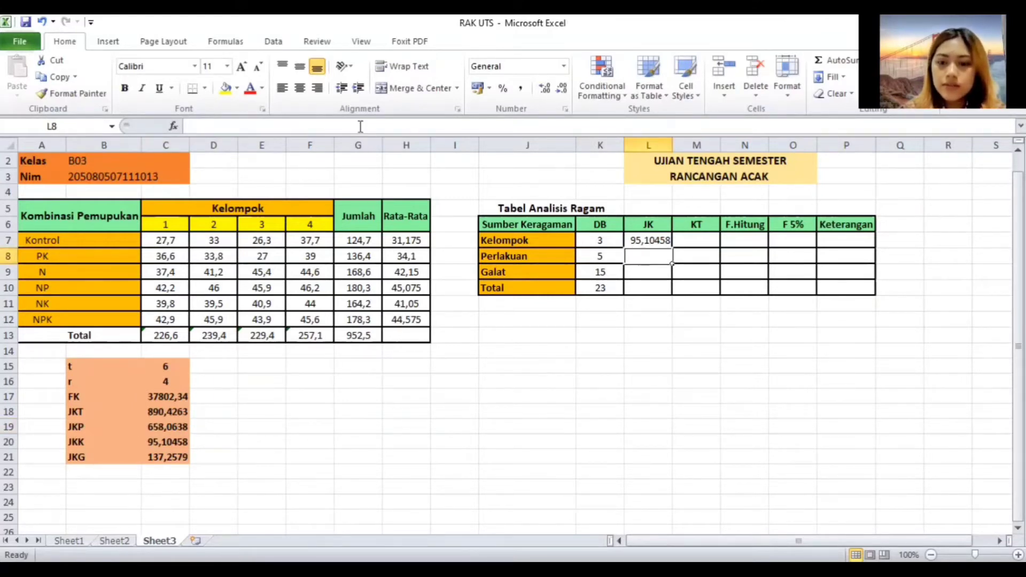
pyautogui.write('=')
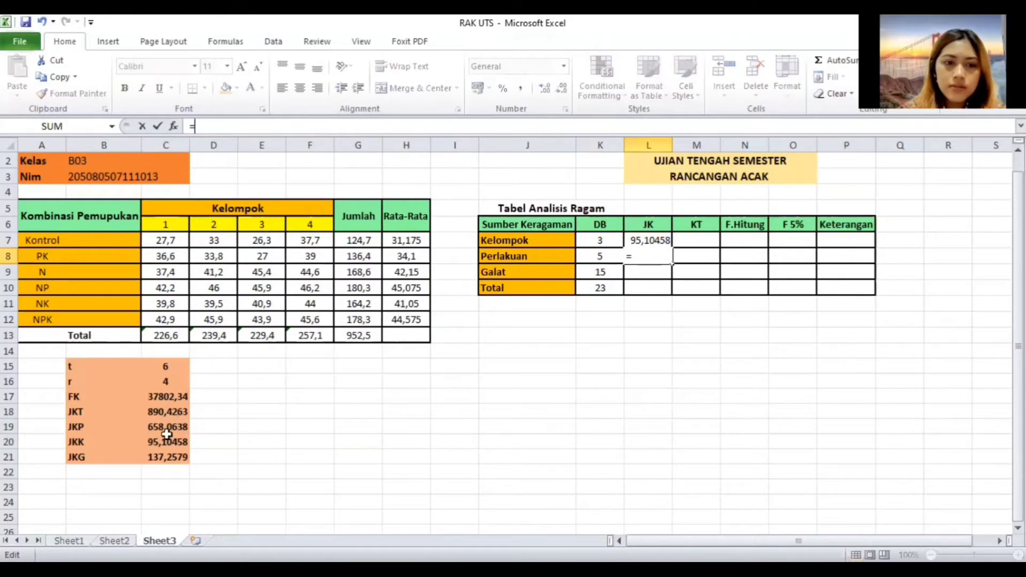
pyautogui.write('C19')
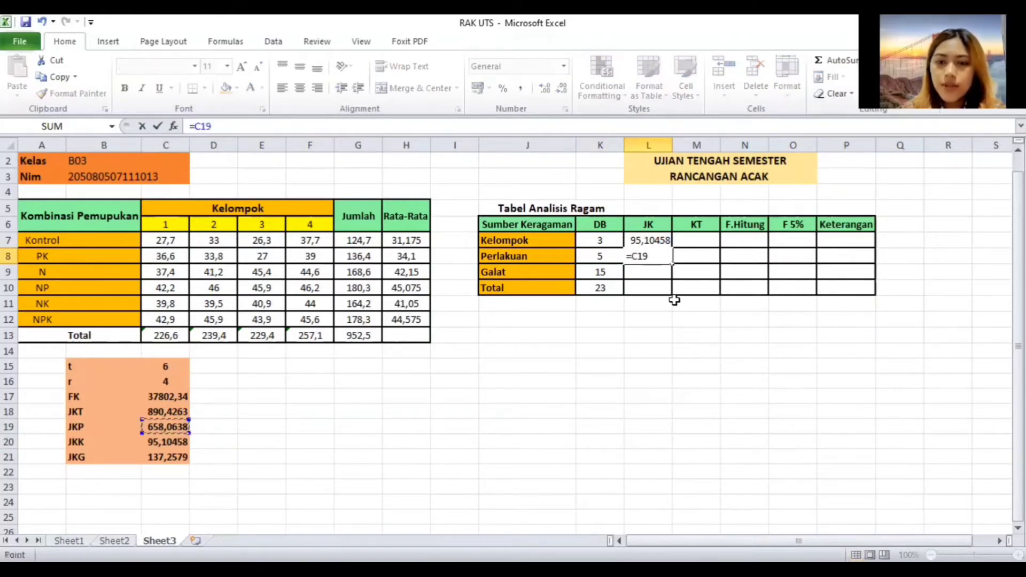
pyautogui.press('Return')
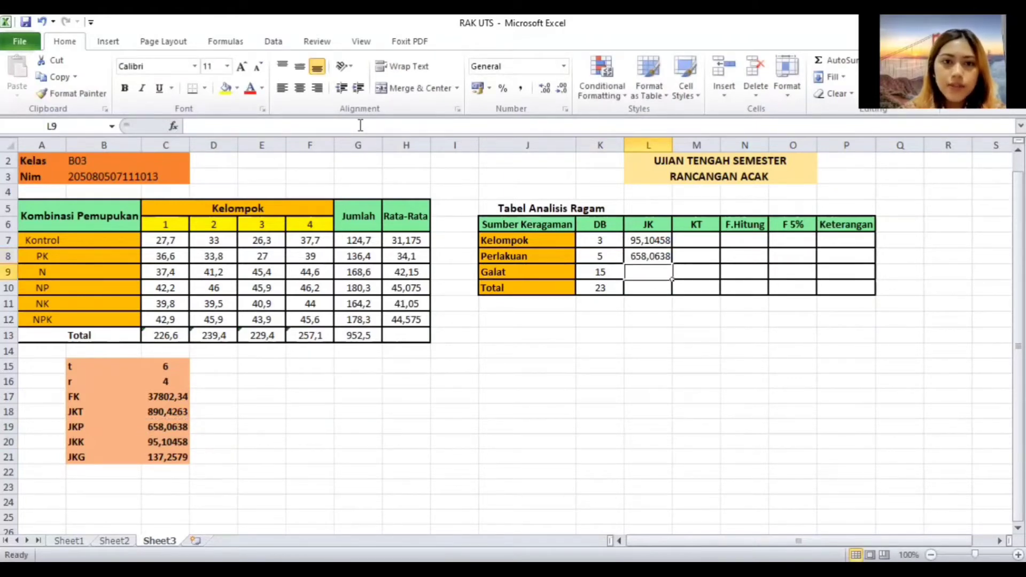
# - Fill in the Galat JK in cell L9 by referencing the JKG value with the formula =C21
pyautogui.click(359, 124)
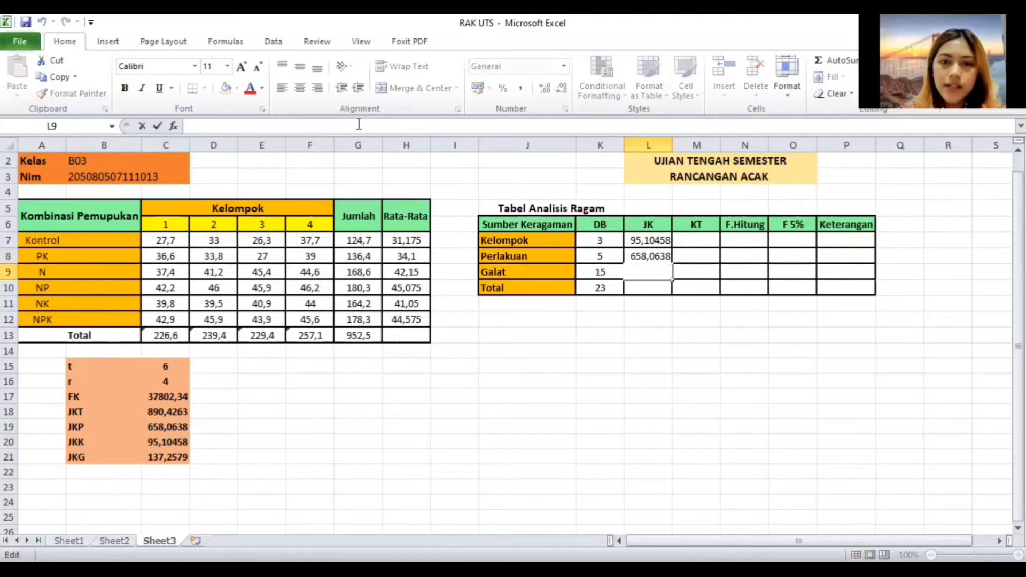
pyautogui.write('=')
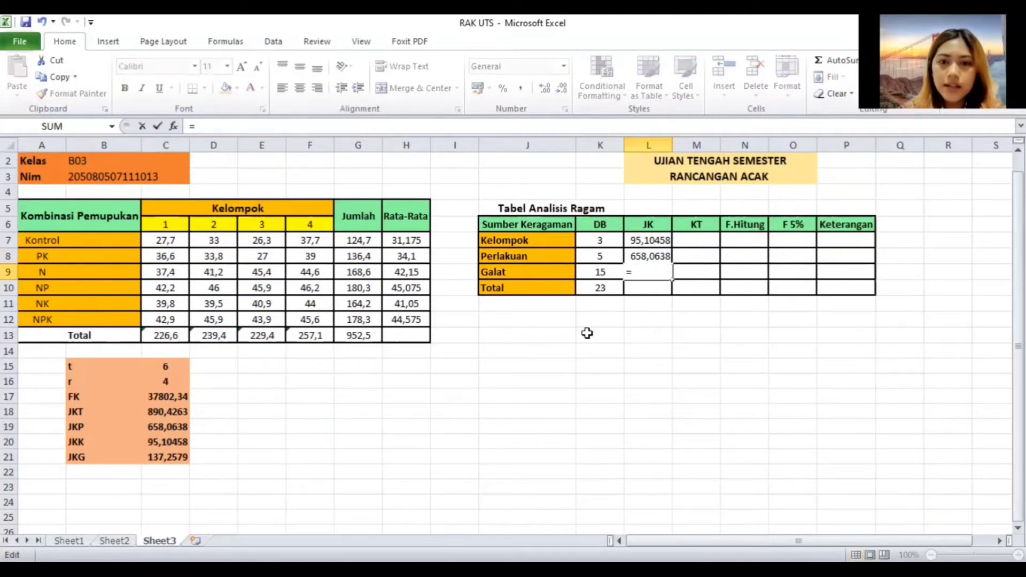
pyautogui.click(181, 460)
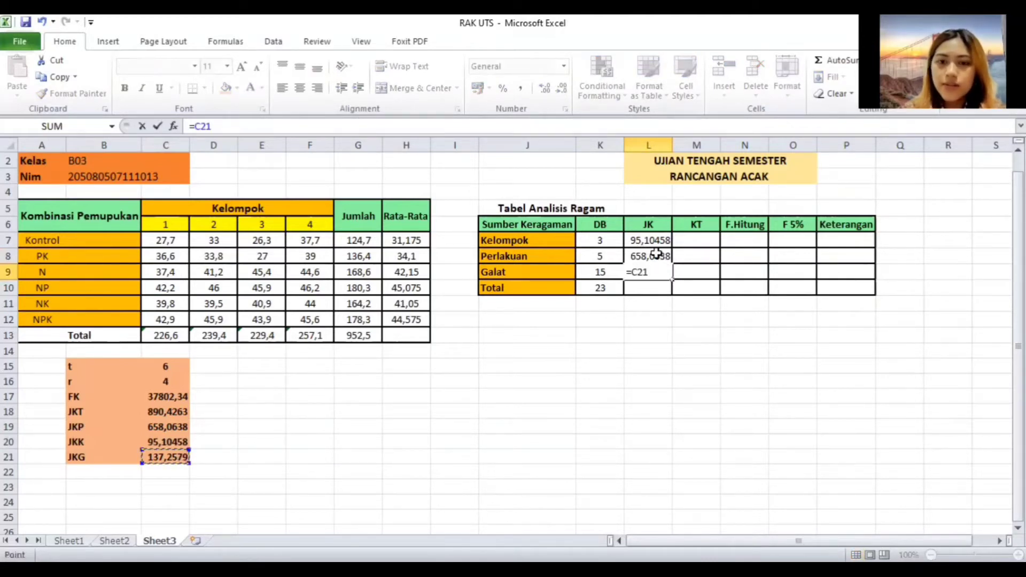
pyautogui.press('Return')
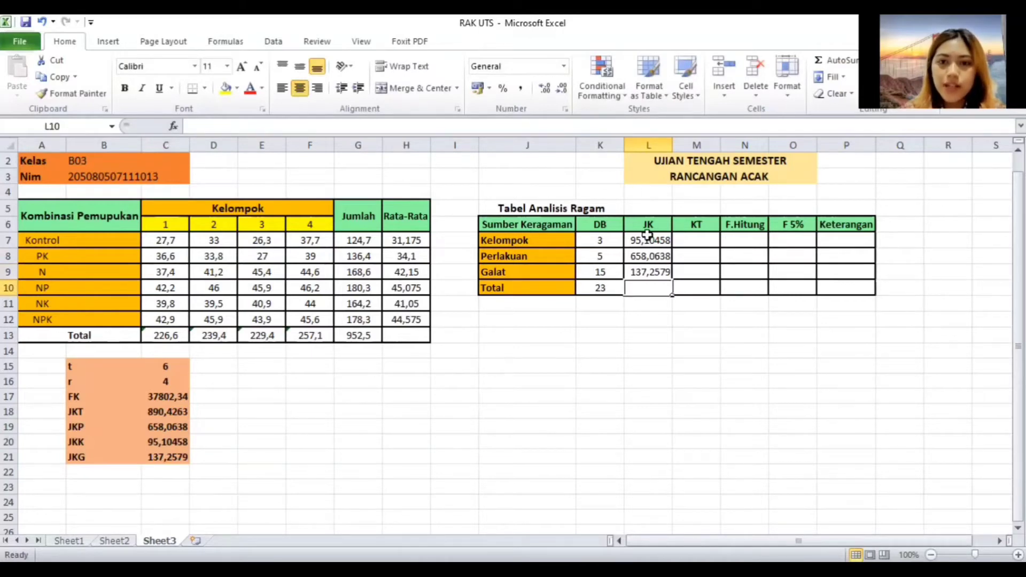
# - Fill in the Total JK in cell L10 by referencing the JKT value with the formula =C18
pyautogui.click(258, 124)
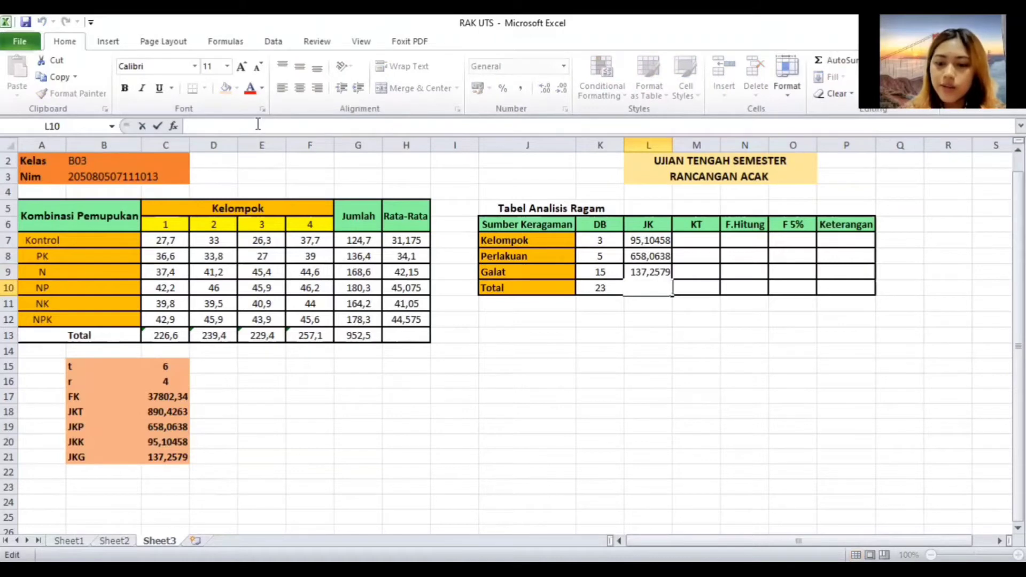
pyautogui.write('=')
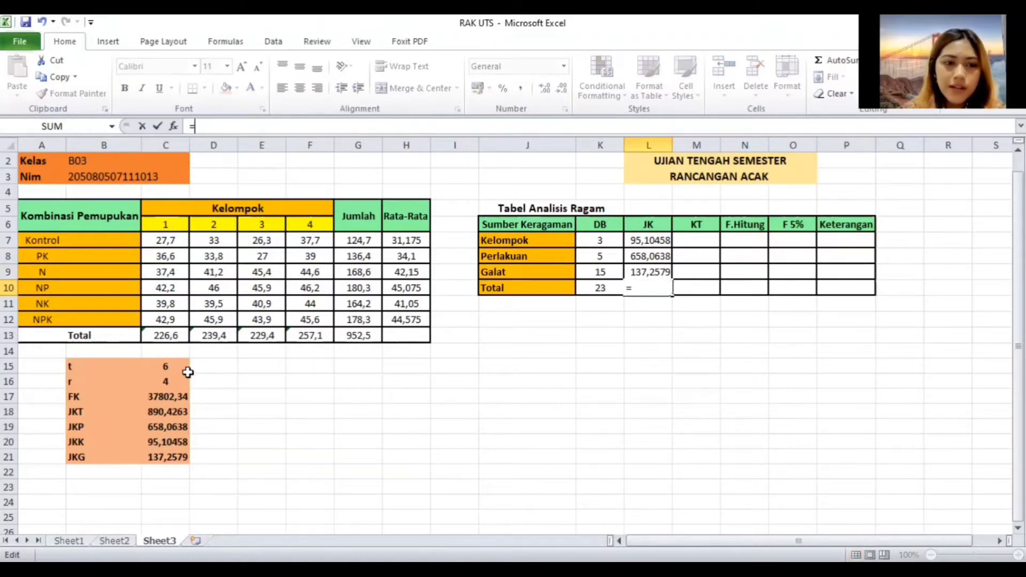
pyautogui.click(158, 413)
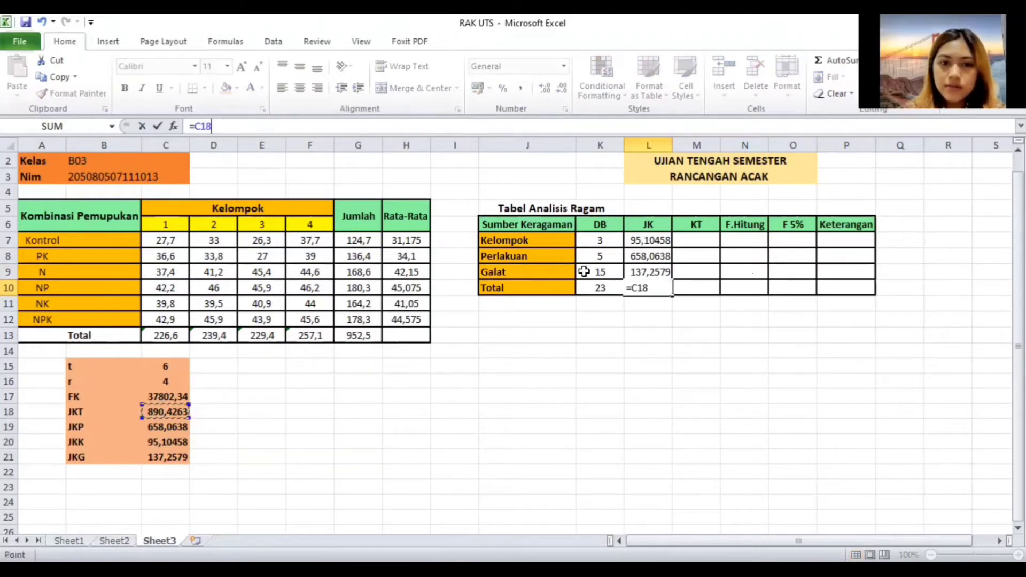
pyautogui.press('Return')
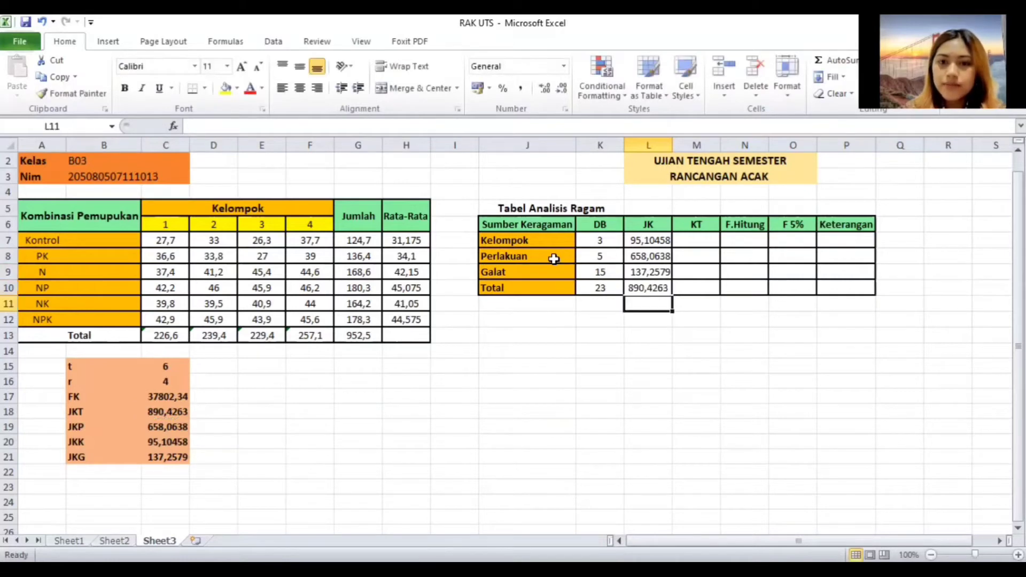
# - Calculate the Kelompok KT in cell M7 by dividing its JK by its DB with the formula =L7/K7
pyautogui.click(706, 241)
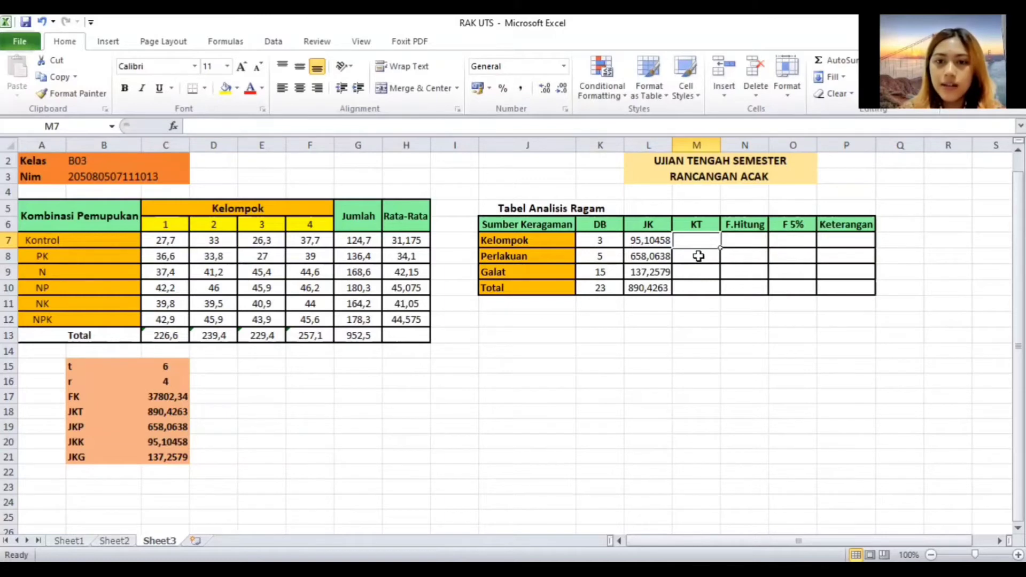
pyautogui.press('Down')
pyautogui.click(695, 240)
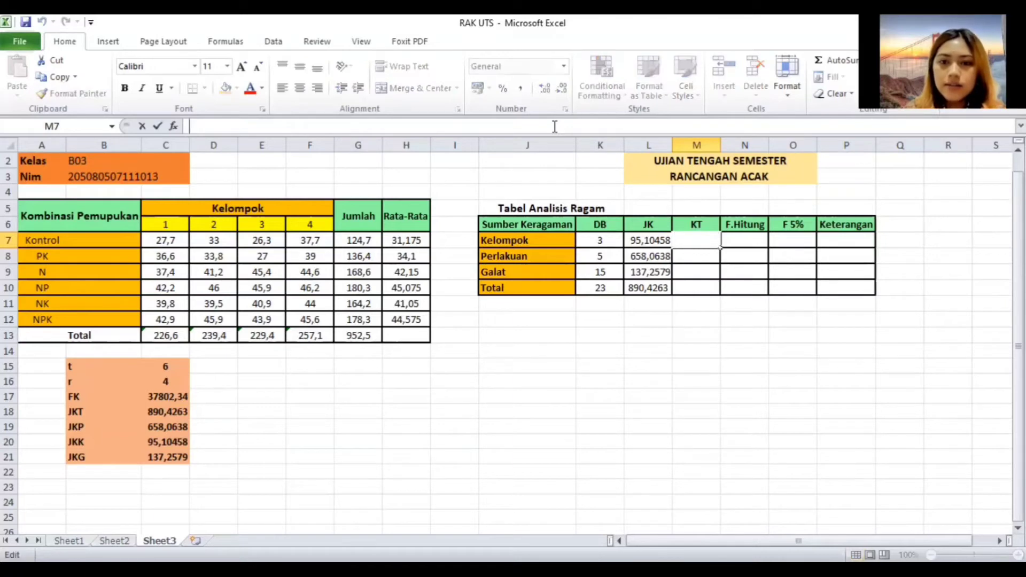
pyautogui.write('=')
pyautogui.click(648, 239)
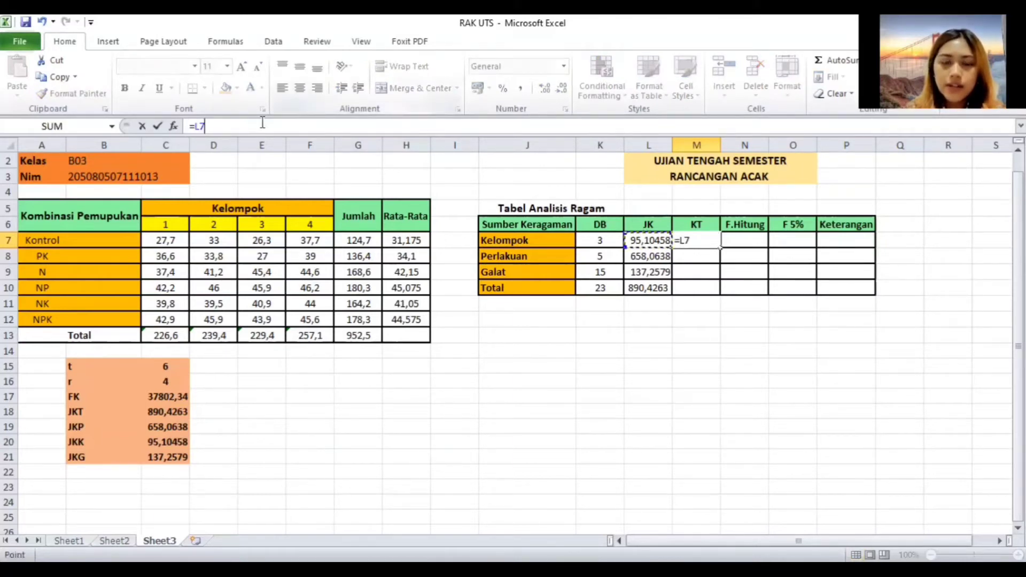
pyautogui.write('/')
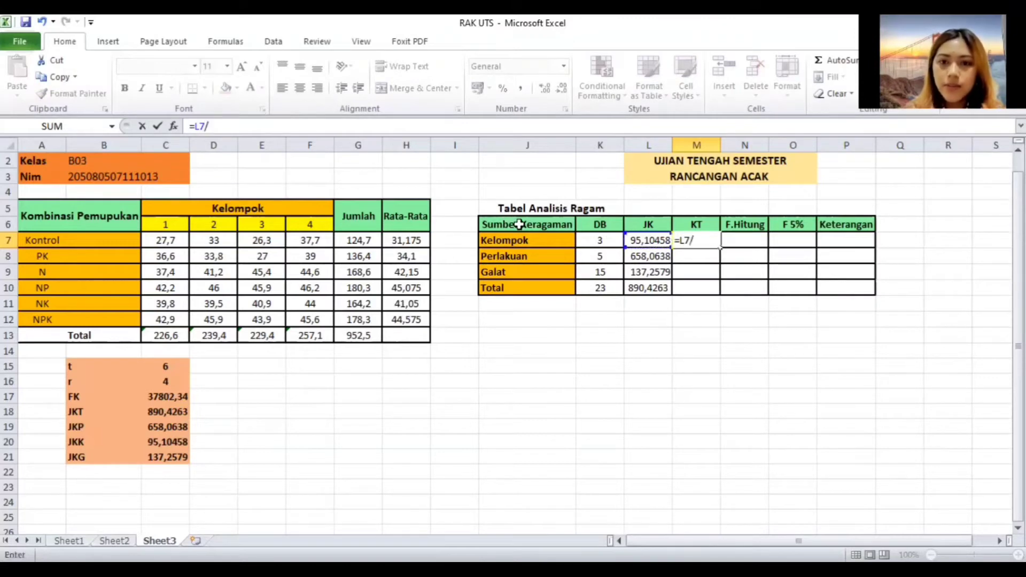
pyautogui.click(602, 241)
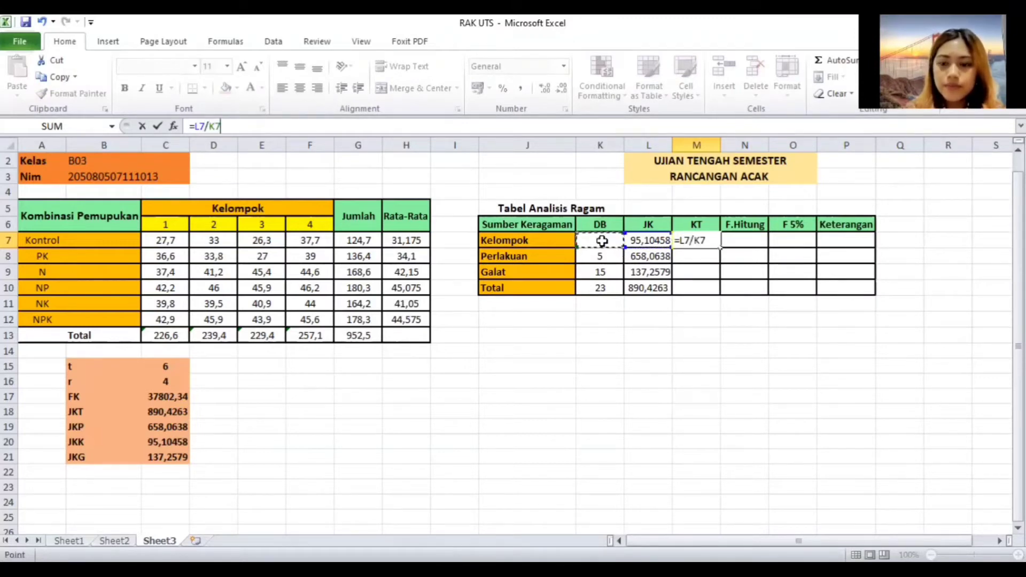
pyautogui.press('Return')
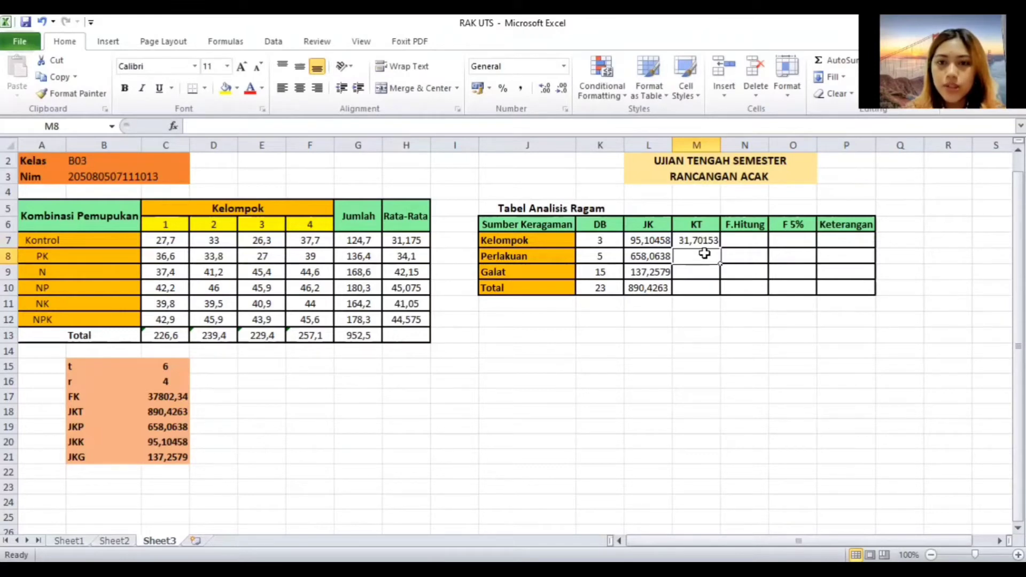
# - Calculate the Perlakuan KT in cell M8 by dividing its JK by its DB with the formula =L8/K8
pyautogui.click(324, 125)
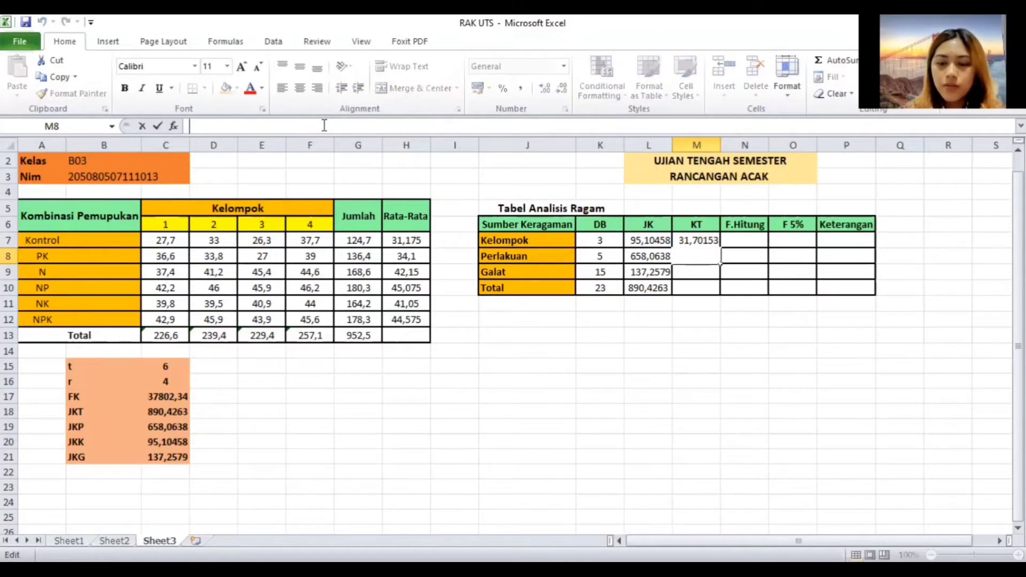
pyautogui.write('=')
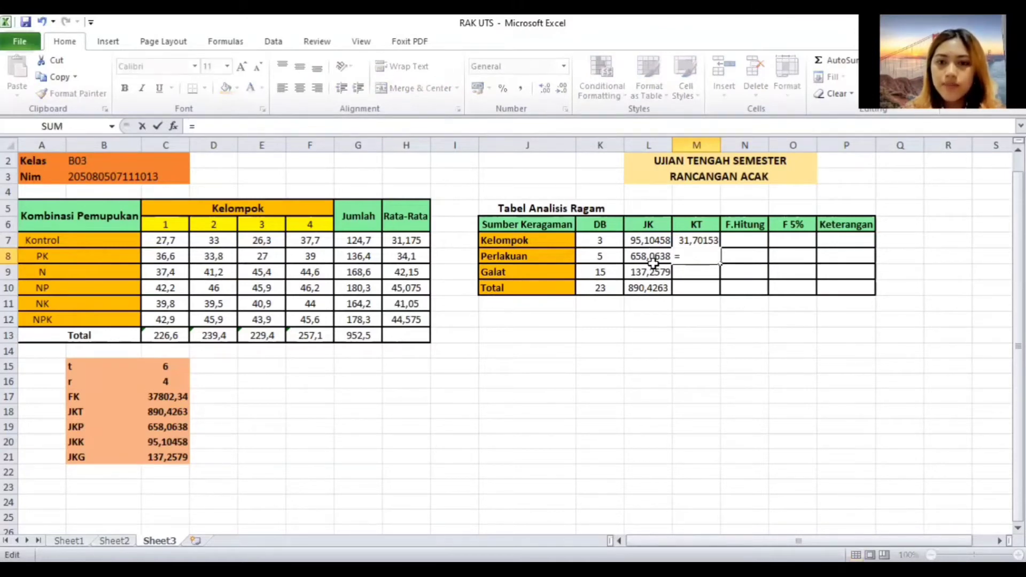
pyautogui.click(654, 262)
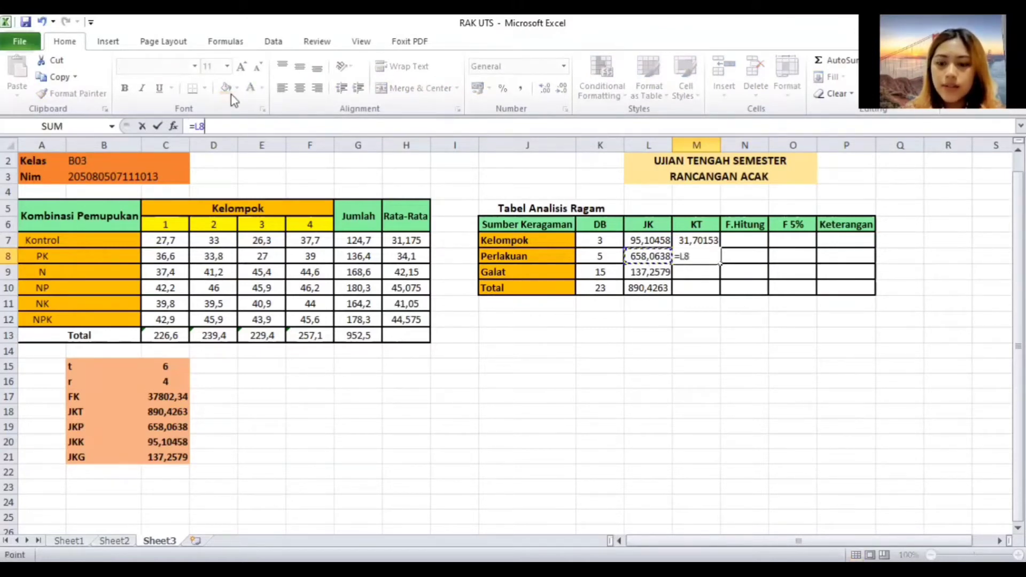
pyautogui.write('/')
pyautogui.click(610, 258)
pyautogui.press('Return')
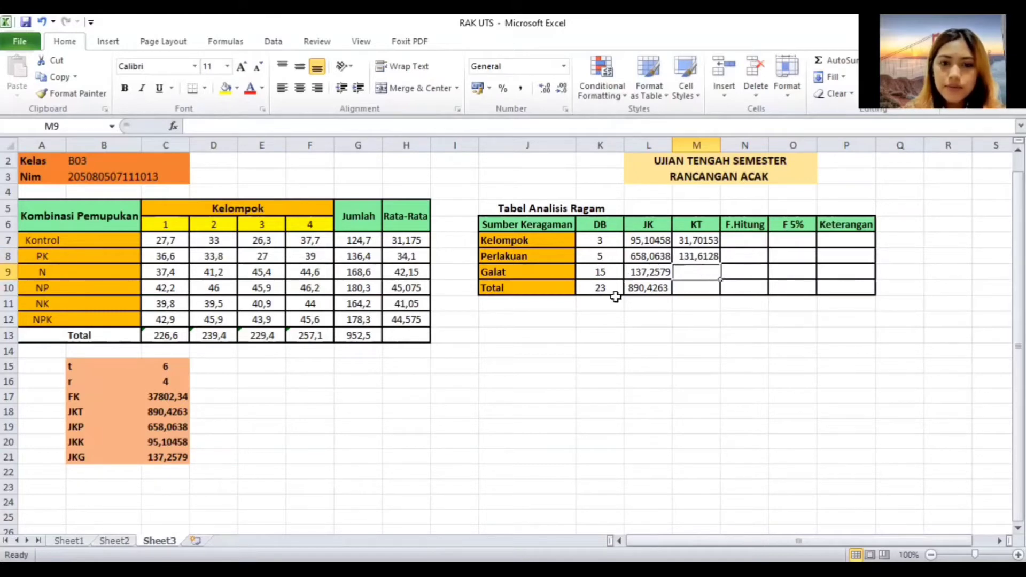
# - Calculate the Galat KT in cell M9 by dividing its JK by its DB with the formula =L9/K9
pyautogui.click(439, 129)
pyautogui.write('=')
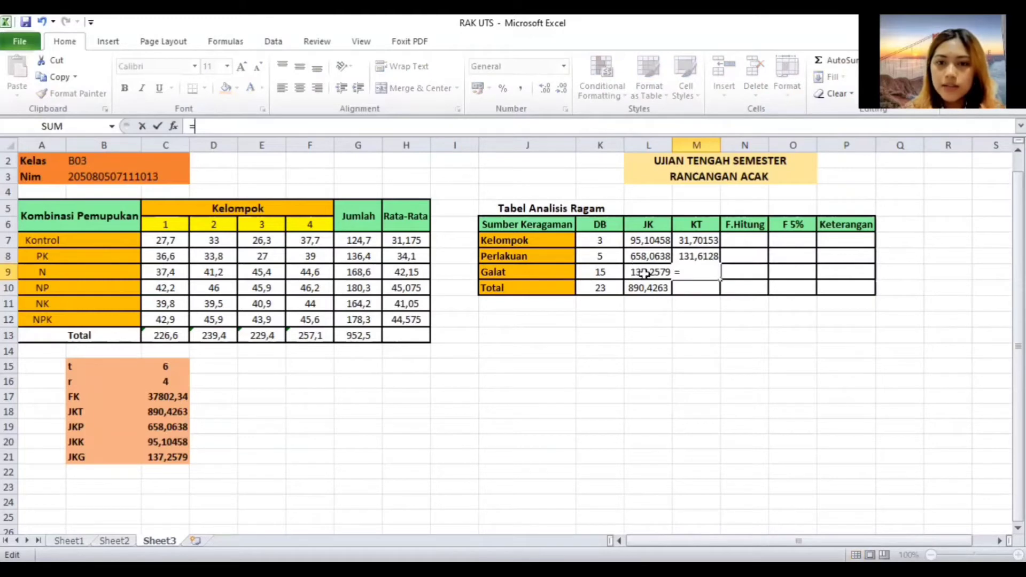
pyautogui.click(646, 273)
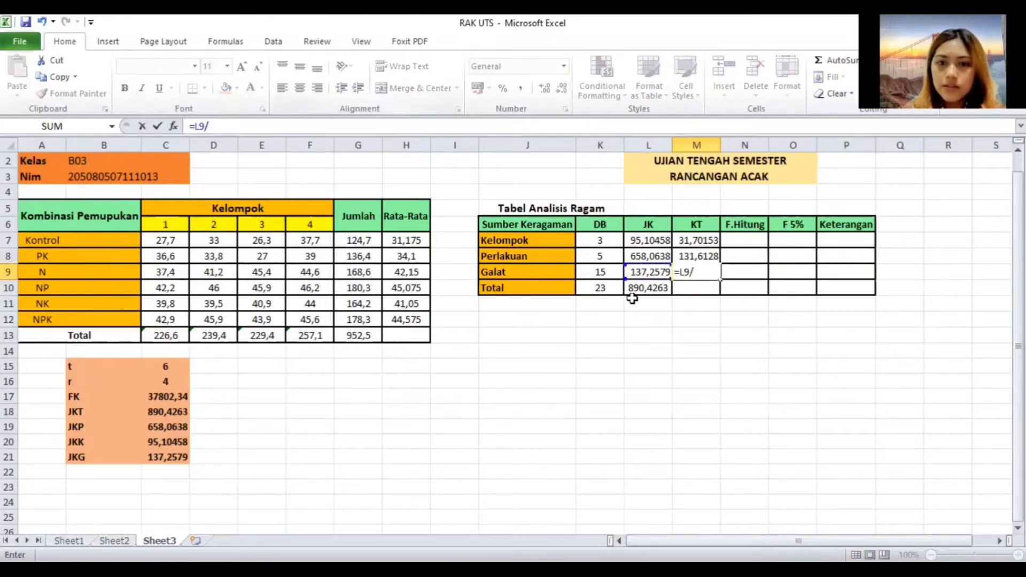
pyautogui.write('/')
pyautogui.click(602, 272)
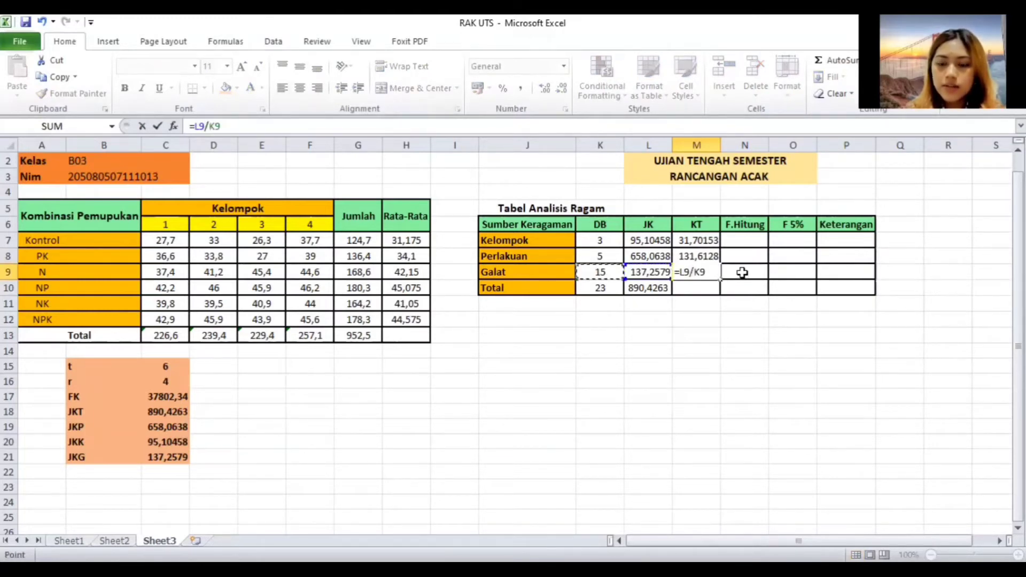
pyautogui.press('Return')
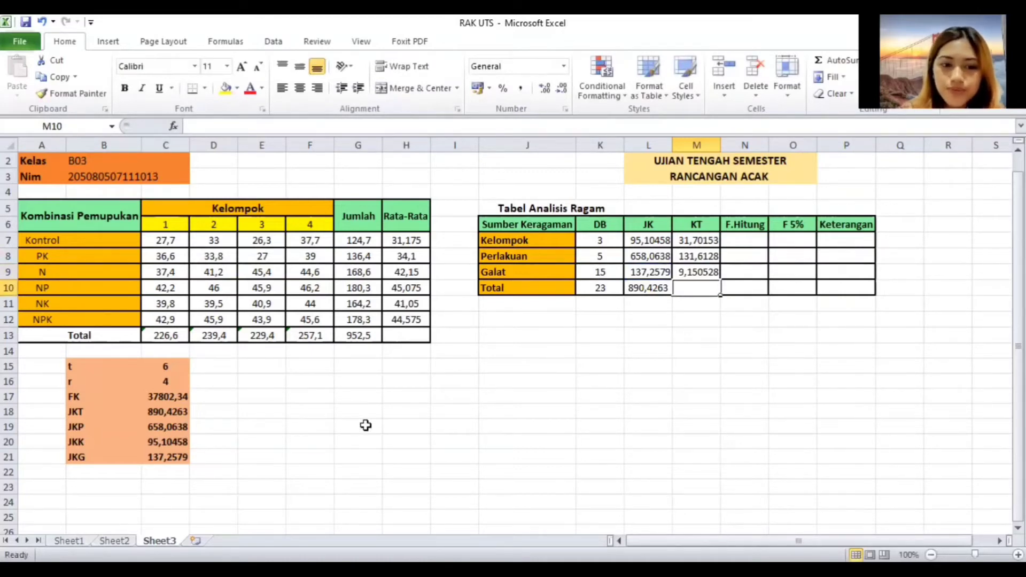
# - Calculate the Kelompok F.Hitung in cell N7 by dividing its KT by the Galat KT with the formula =M7/M9
pyautogui.press('Right')
pyautogui.press('Up')
pyautogui.press('Up')
pyautogui.press('Up')
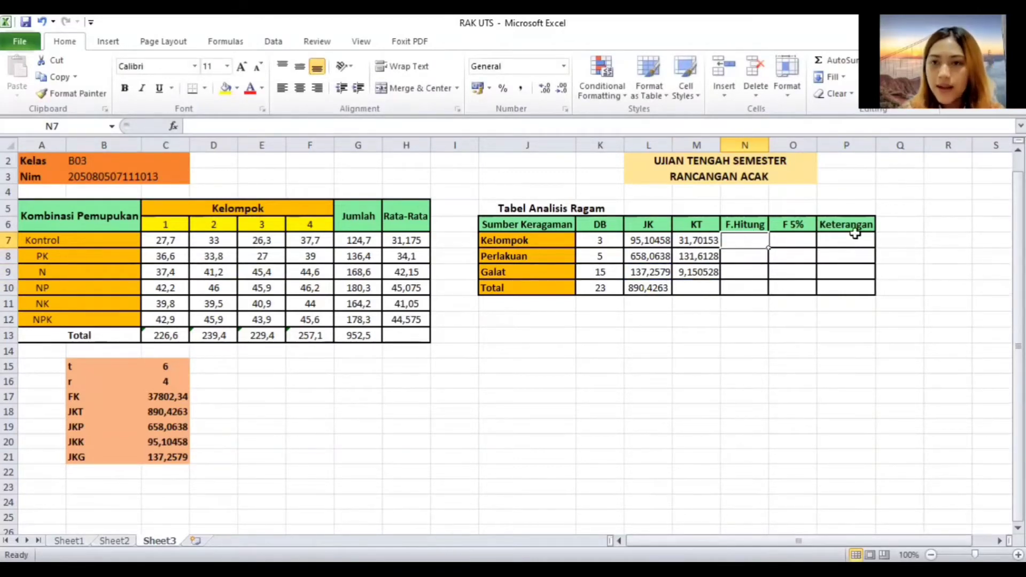
pyautogui.click(316, 122)
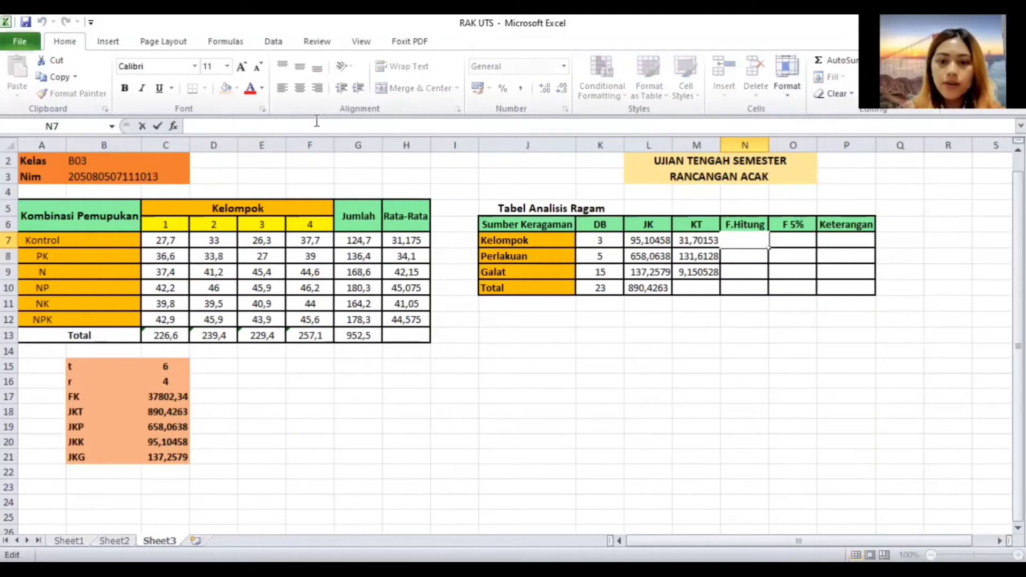
pyautogui.write('=')
pyautogui.click(696, 240)
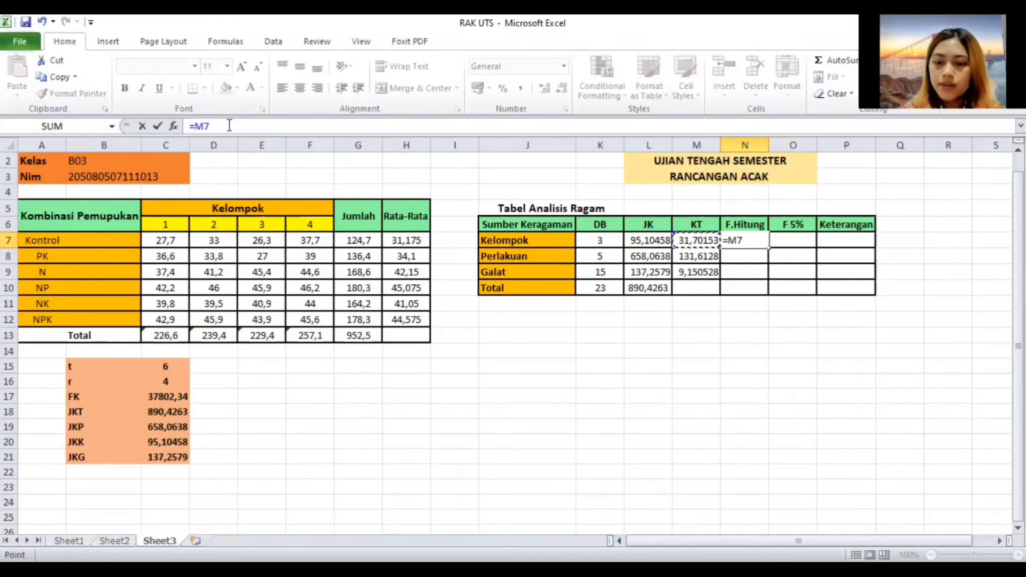
pyautogui.write('/')
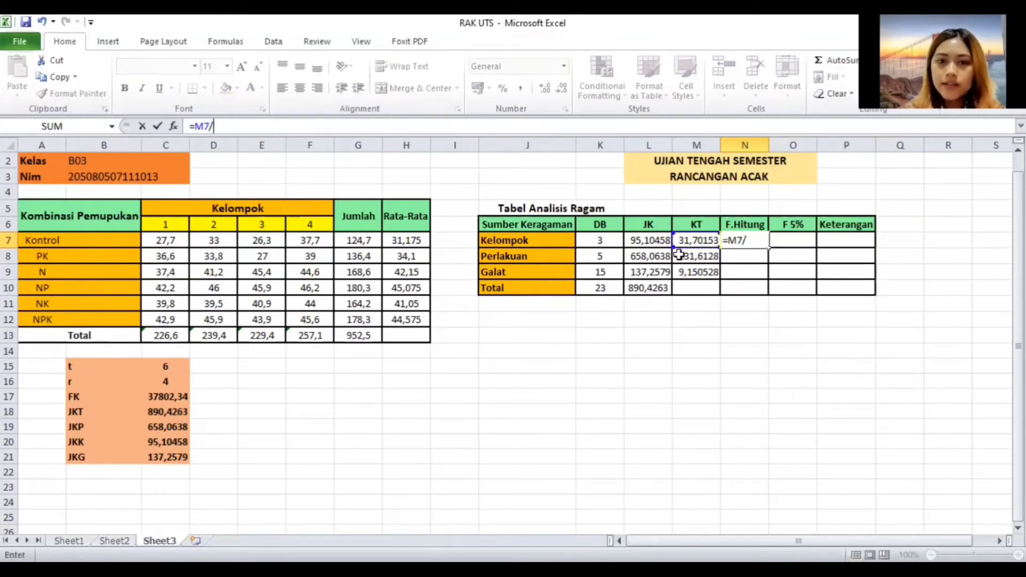
pyautogui.click(704, 273)
pyautogui.press('Return')
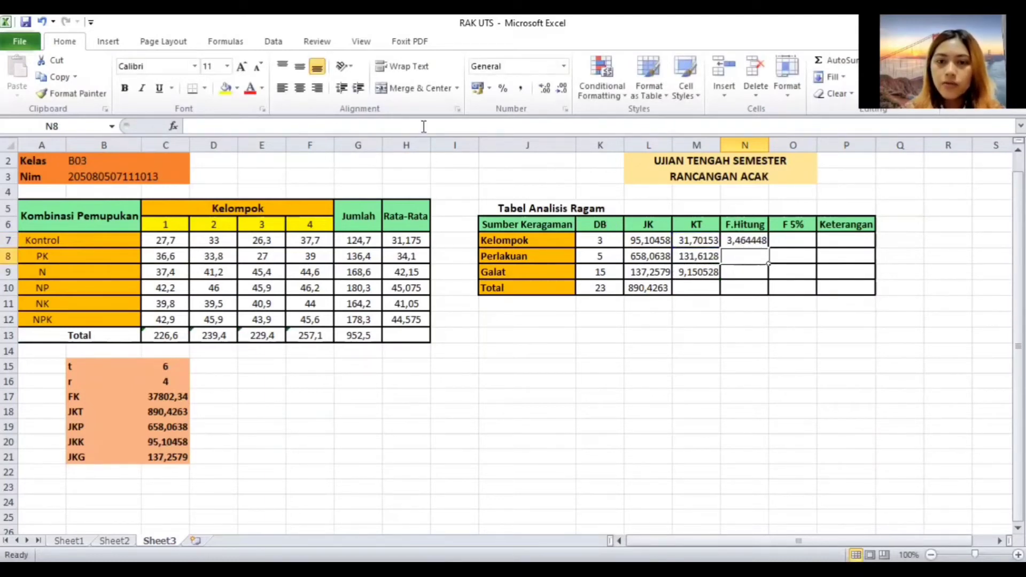
# - Calculate the Perlakuan F.Hitung in cell N8 by dividing its KT by the Galat KT with the formula =M8/M9
pyautogui.write('=')
pyautogui.click(692, 260)
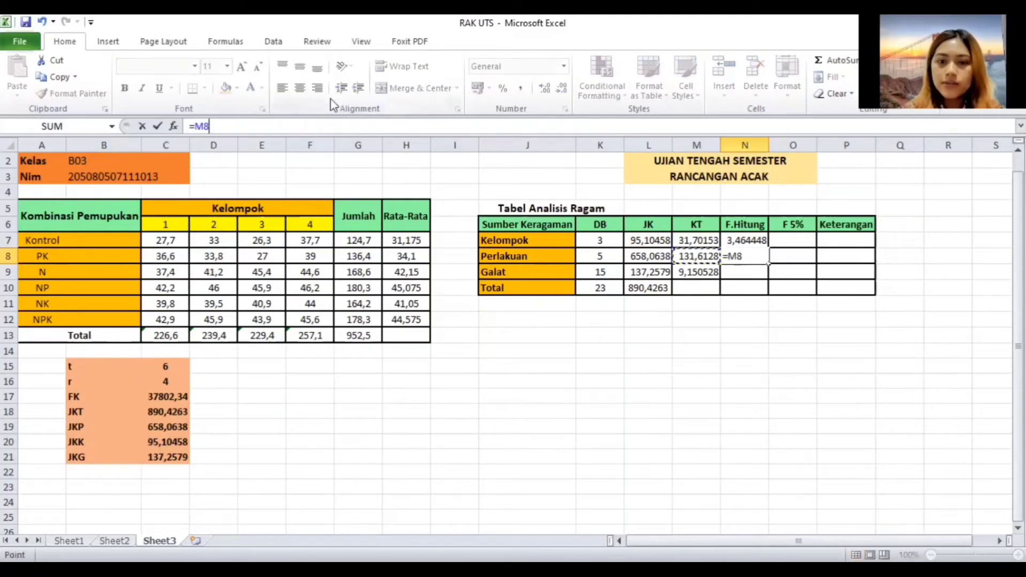
pyautogui.write('/')
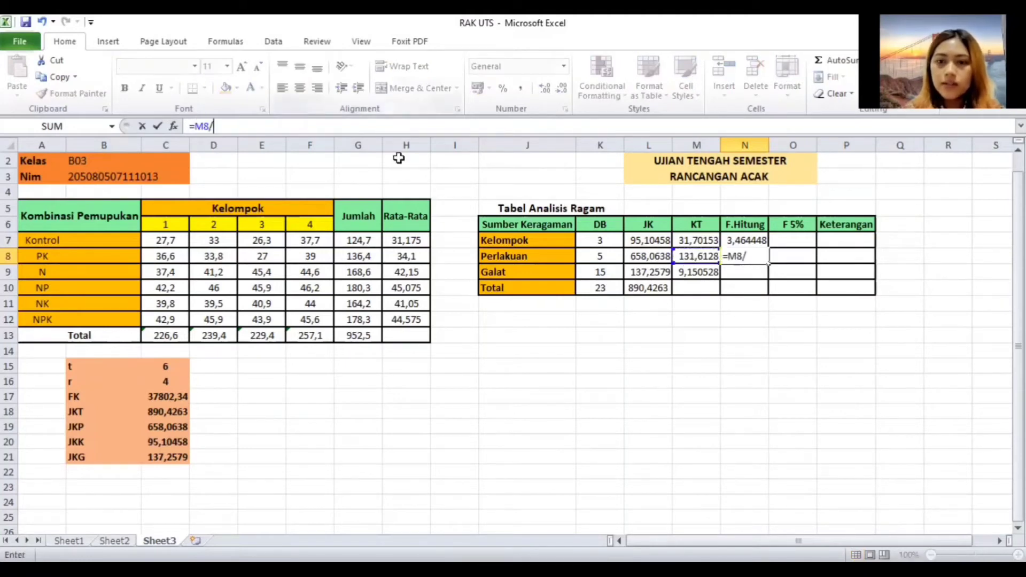
pyautogui.click(700, 274)
pyautogui.press('Return')
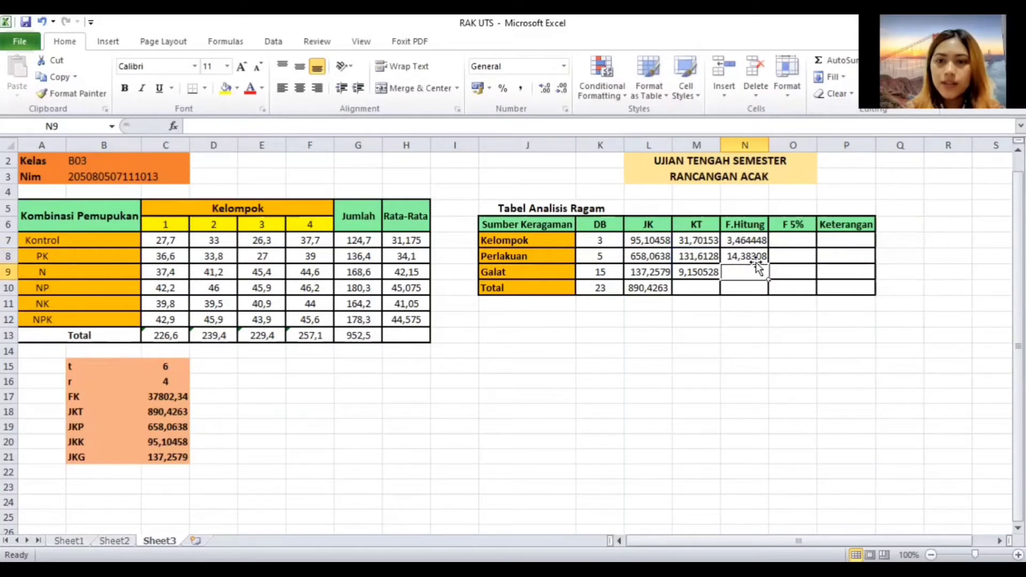
# - Shrink the workbook window to half the screen and locate the Kelompok row's DB for looking up its F 5% value
pyautogui.click(802, 240)
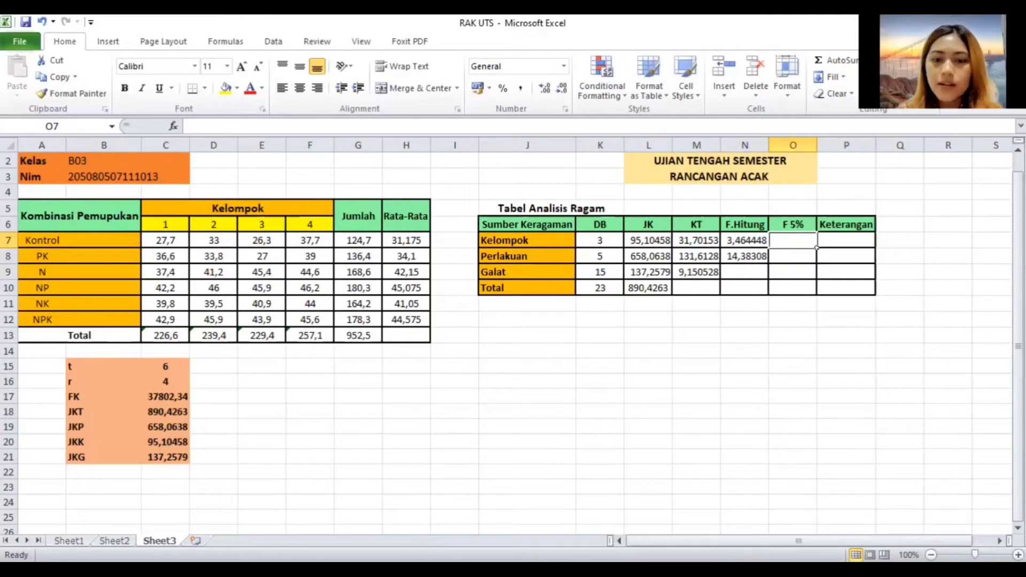
pyautogui.click(486, 393)
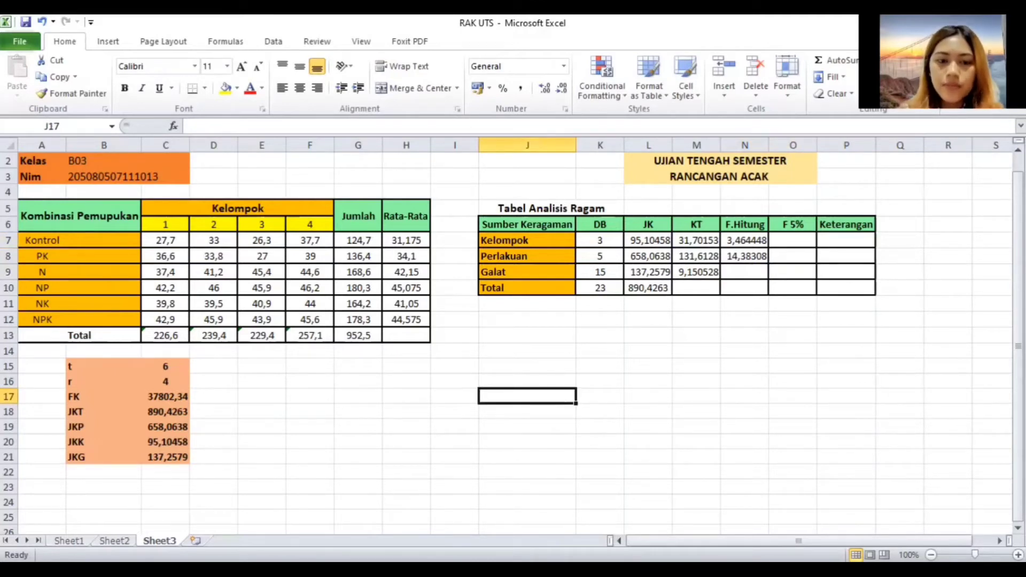
pyautogui.press('super+Left')
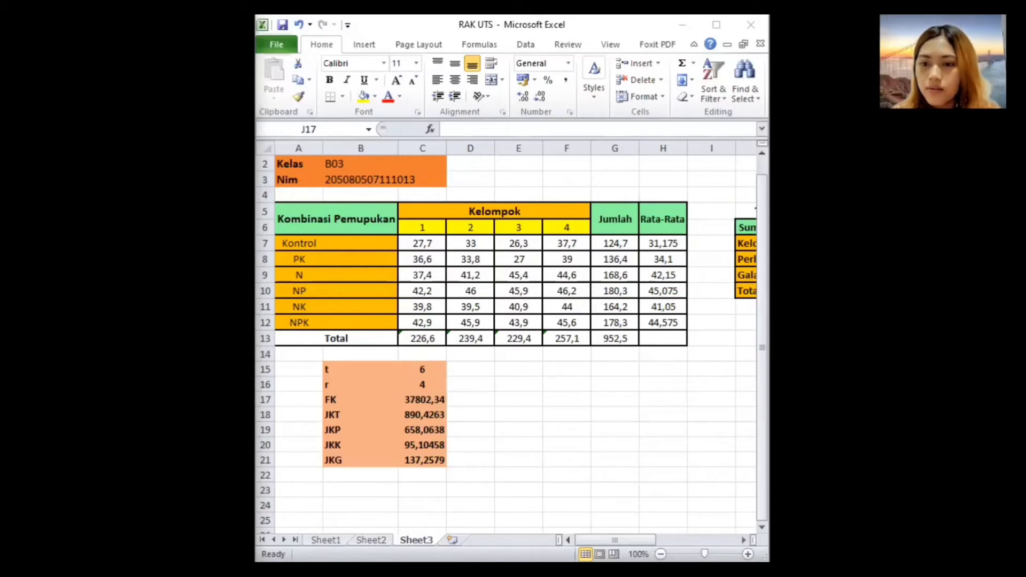
pyautogui.click(695, 540)
pyautogui.click(585, 248)
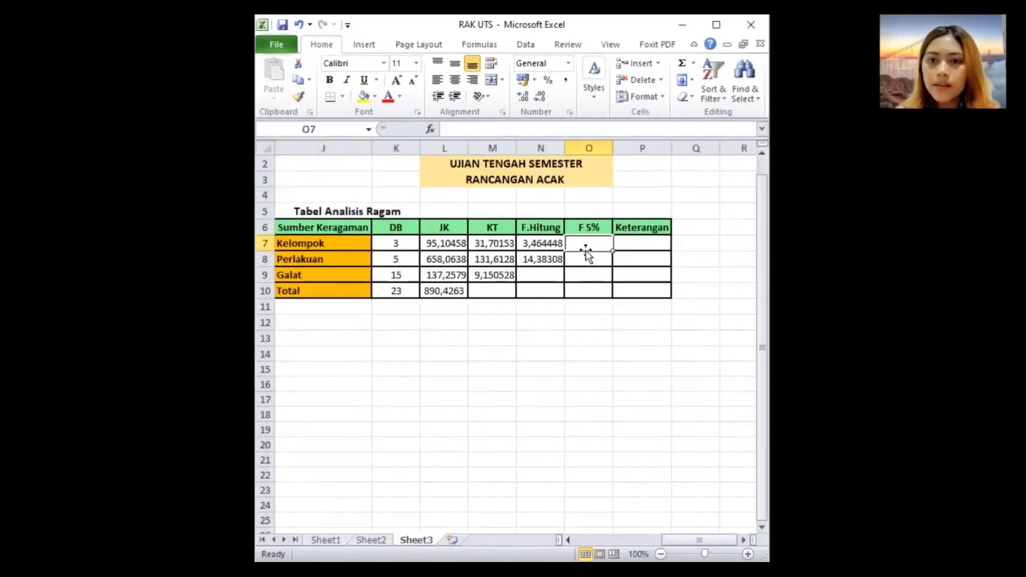
pyautogui.click(283, 244)
pyautogui.click(550, 244)
pyautogui.click(396, 242)
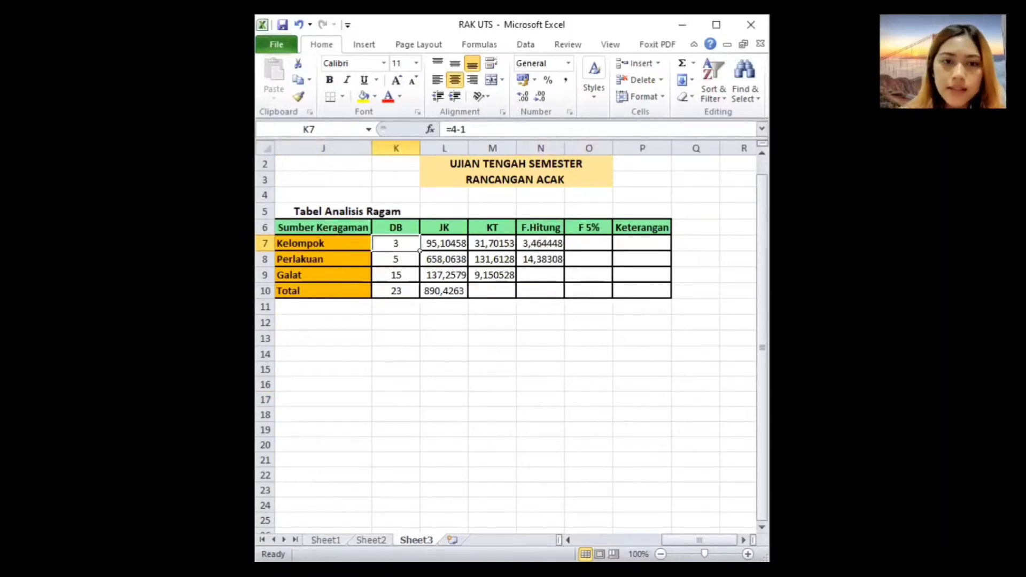
# - Look up df1 3 and df2 15 in the F table for α = 0.05 and enter 3,2874 as Kelompok's F 5% in O7
pyautogui.hotkey('alt', 'Tab')
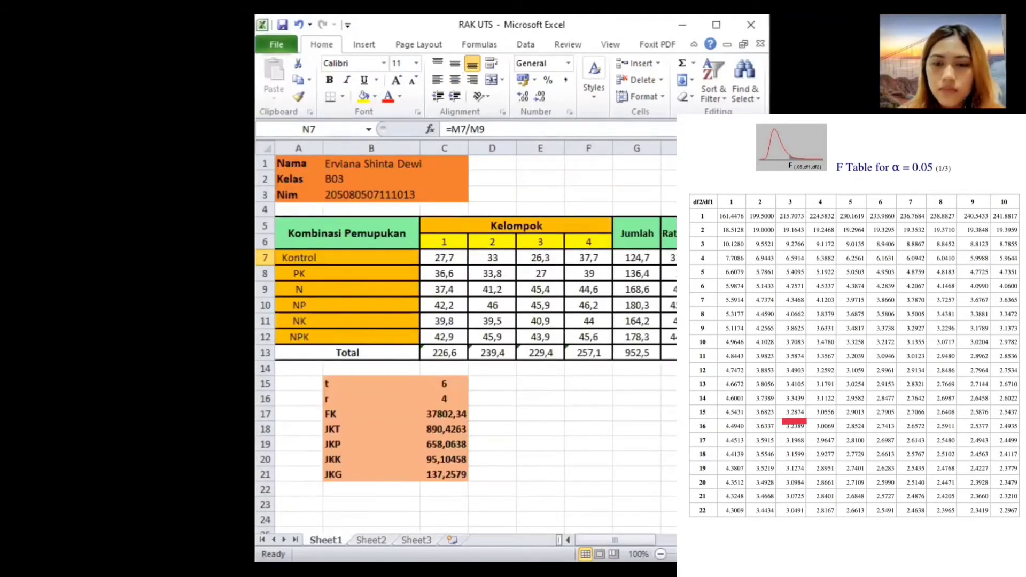
pyautogui.moveTo(614, 540); pyautogui.dragTo(625, 540)
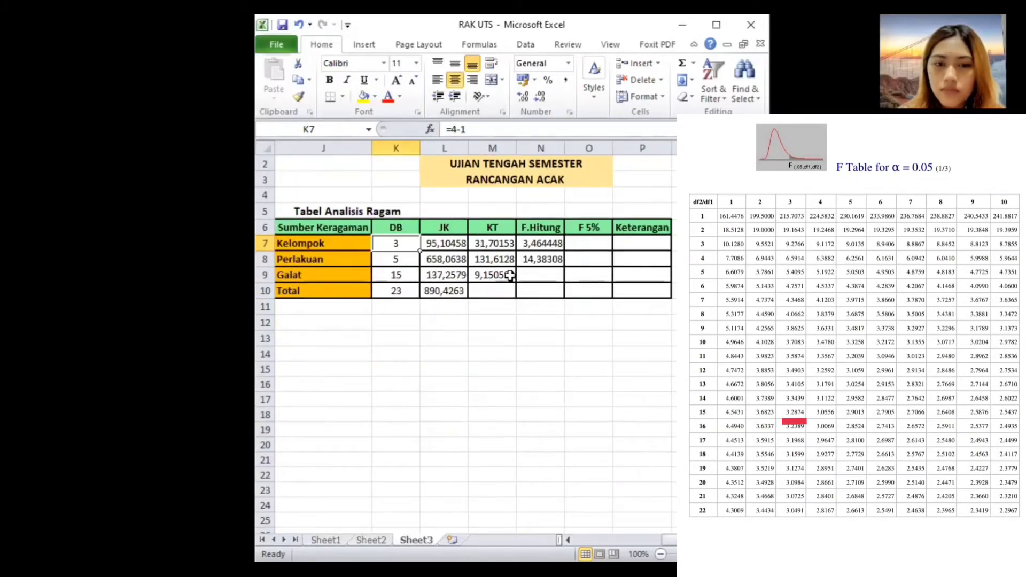
pyautogui.doubleClick(590, 241)
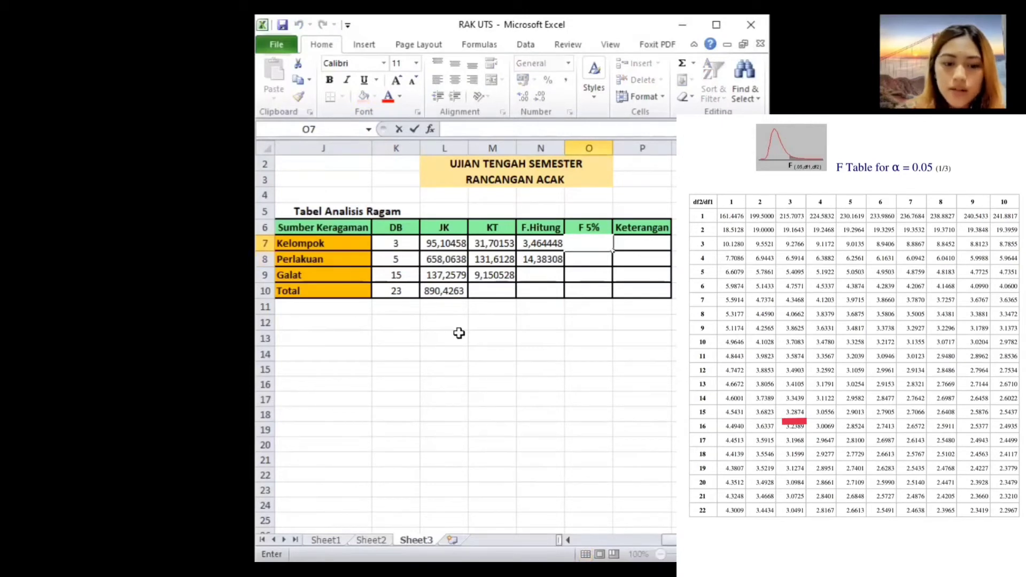
pyautogui.write('3,')
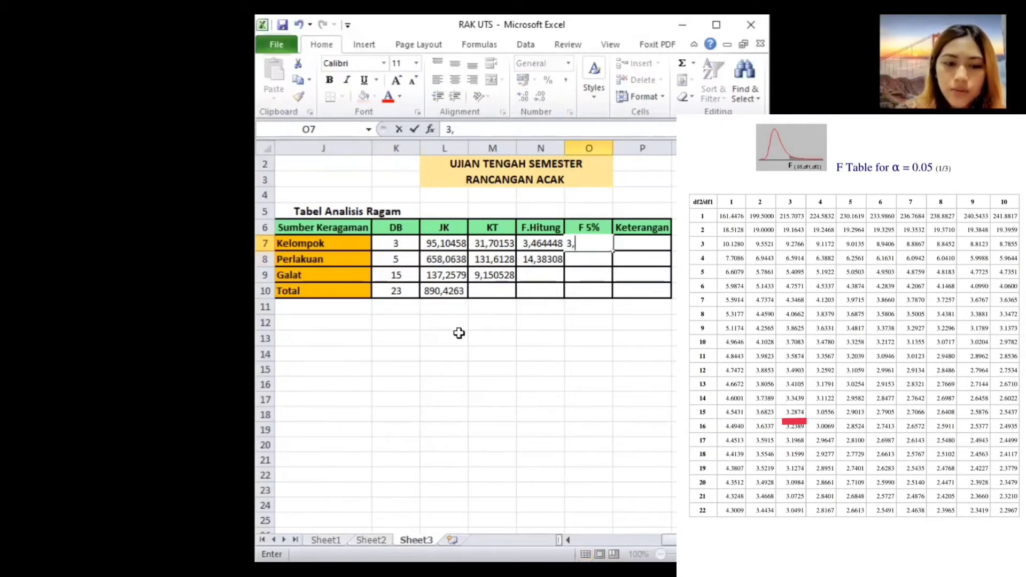
pyautogui.write('2')
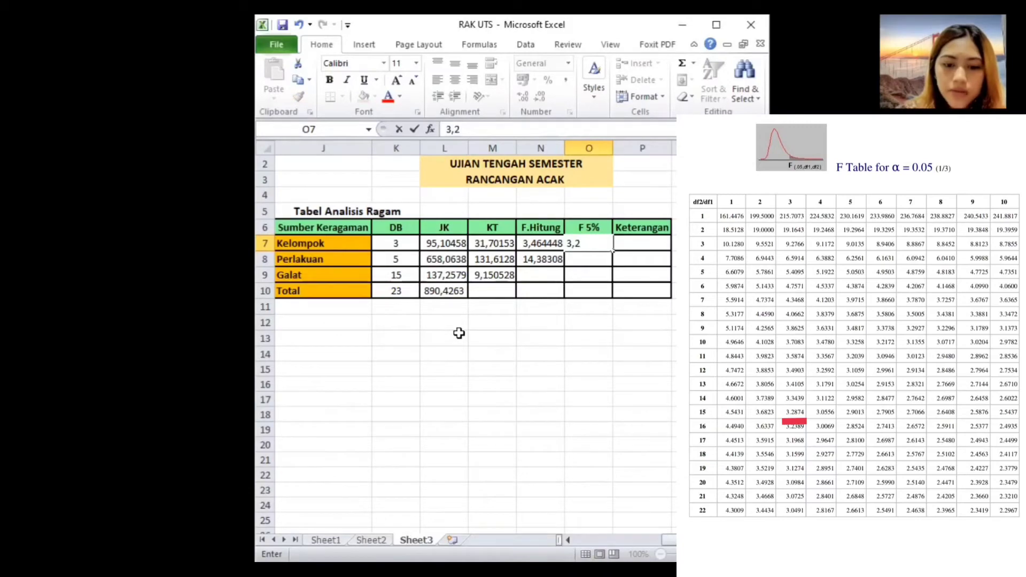
pyautogui.write('874')
# - Look up df1 5 and df2 15 in the F table and enter 2,9013 as the Perlakuan F 5% in cell O8
pyautogui.click(586, 258)
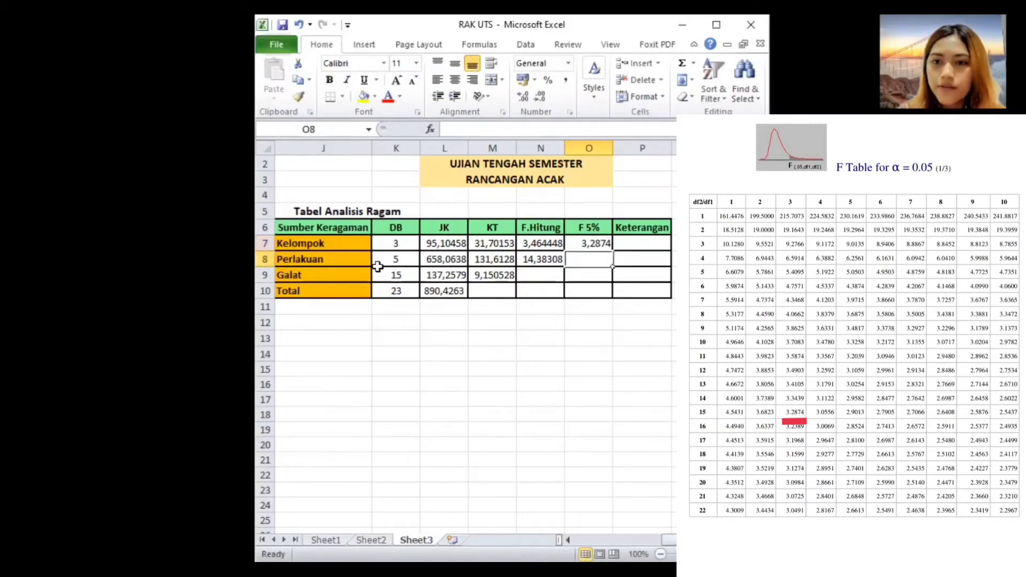
pyautogui.hotkey('alt', 'Tab')
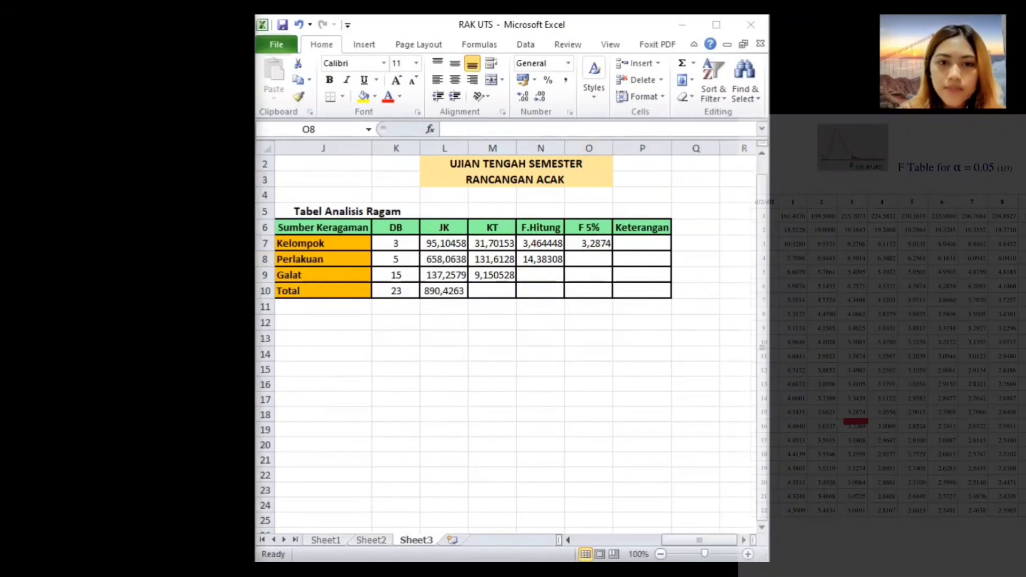
pyautogui.click(594, 262)
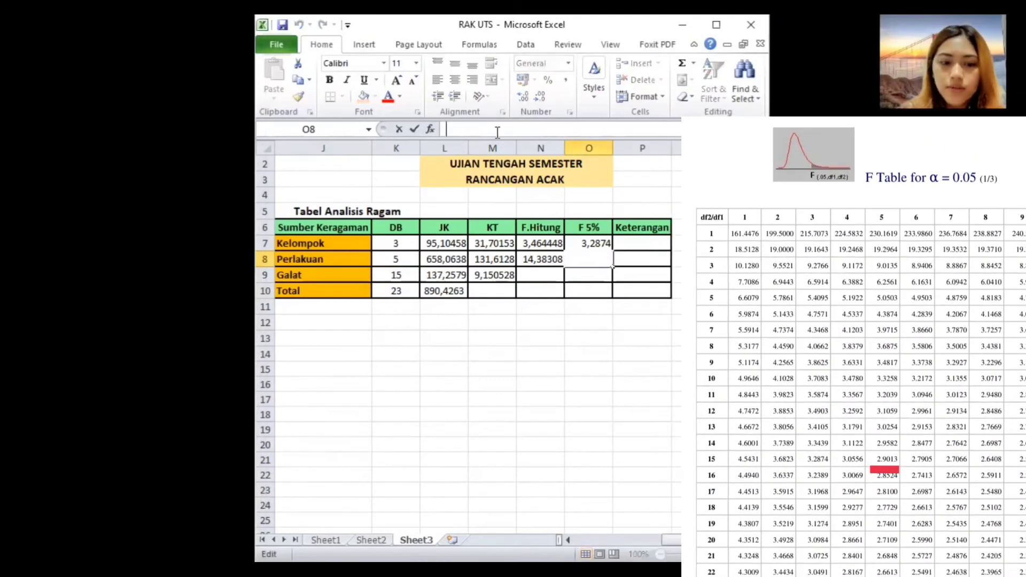
pyautogui.write('29013')
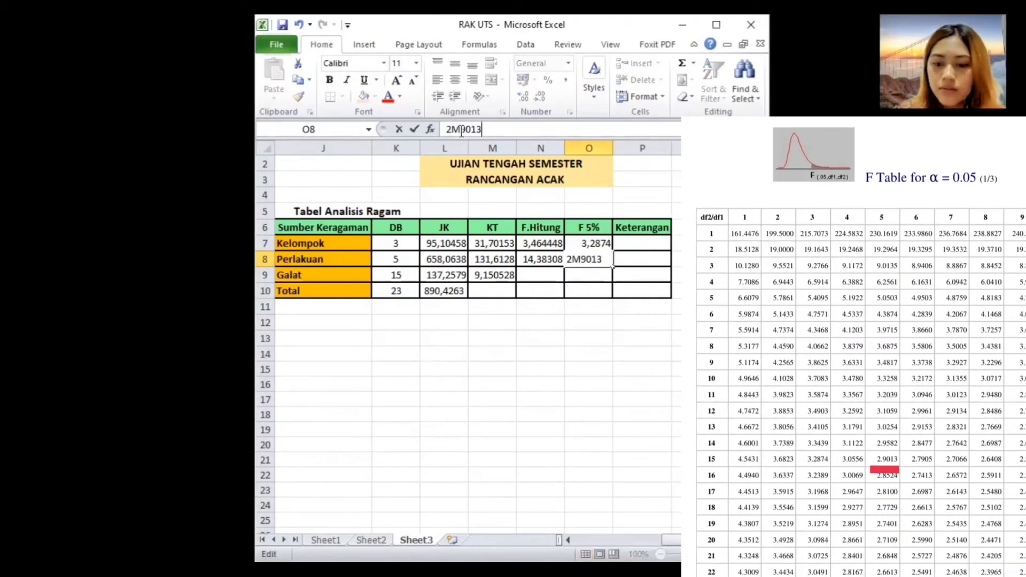
pyautogui.write(',')
pyautogui.click(631, 242)
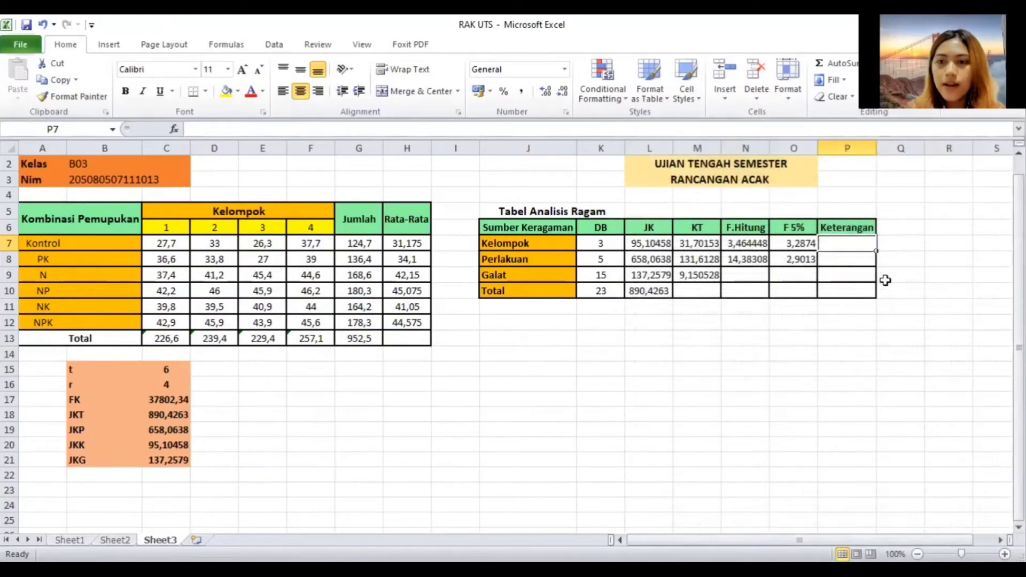
# - Compare the F.Hitung values with the F 5% values for the Kelompok and Perlakuan rows
pyautogui.scroll(1, 887, 281)
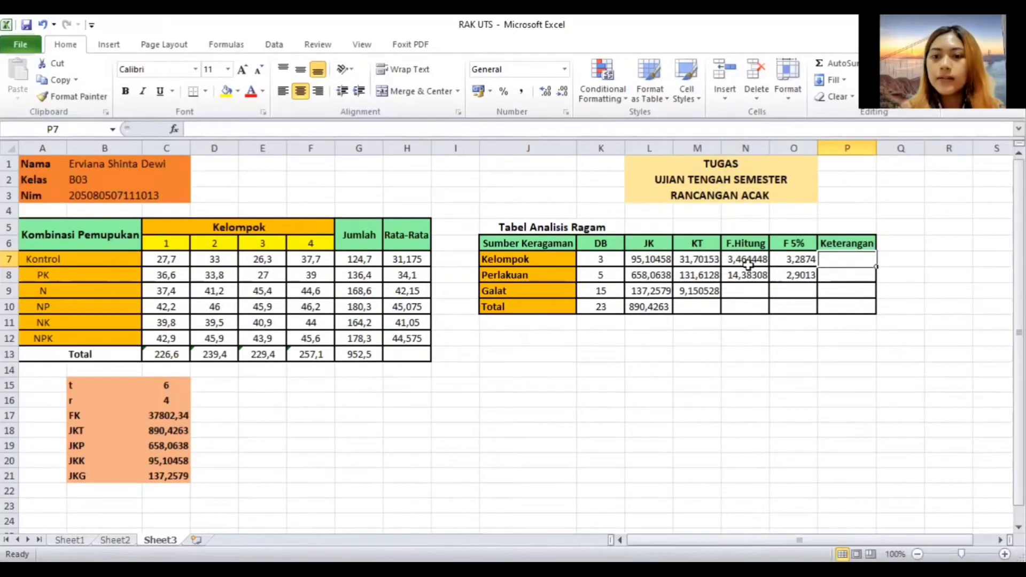
pyautogui.press('Left')
pyautogui.press('Left')
pyautogui.click(803, 277)
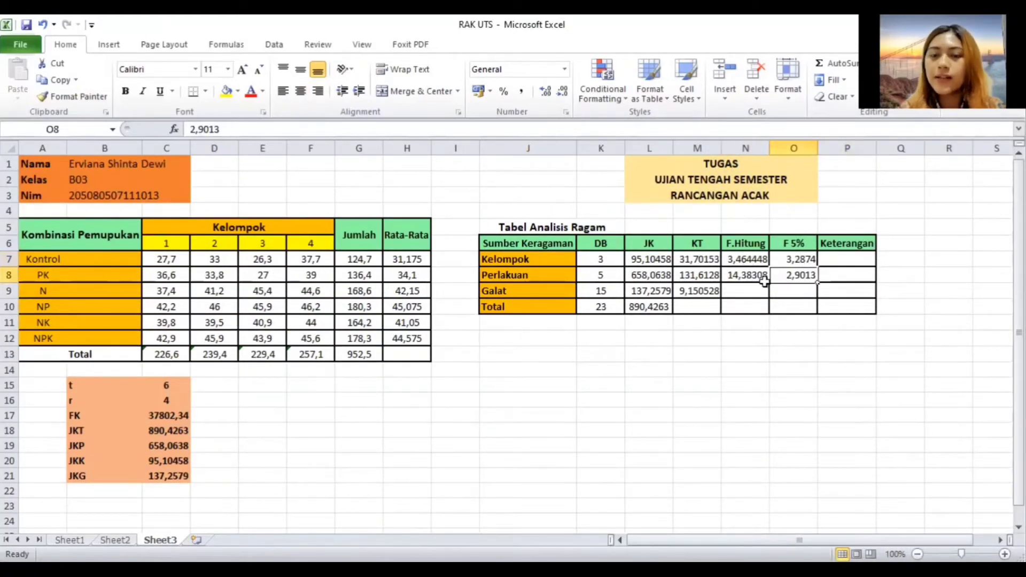
pyautogui.press('Left')
pyautogui.click(745, 262)
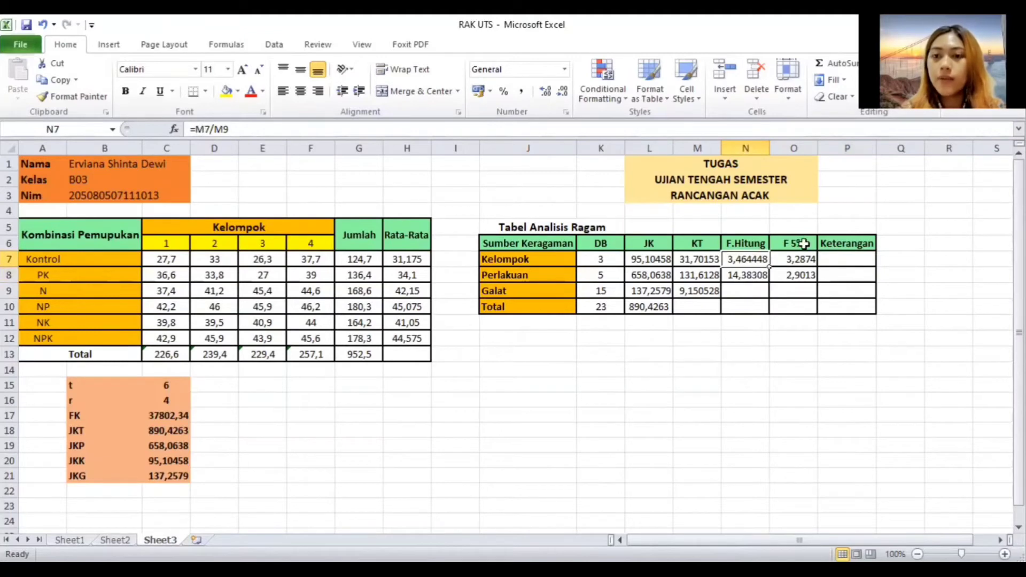
pyautogui.click(845, 261)
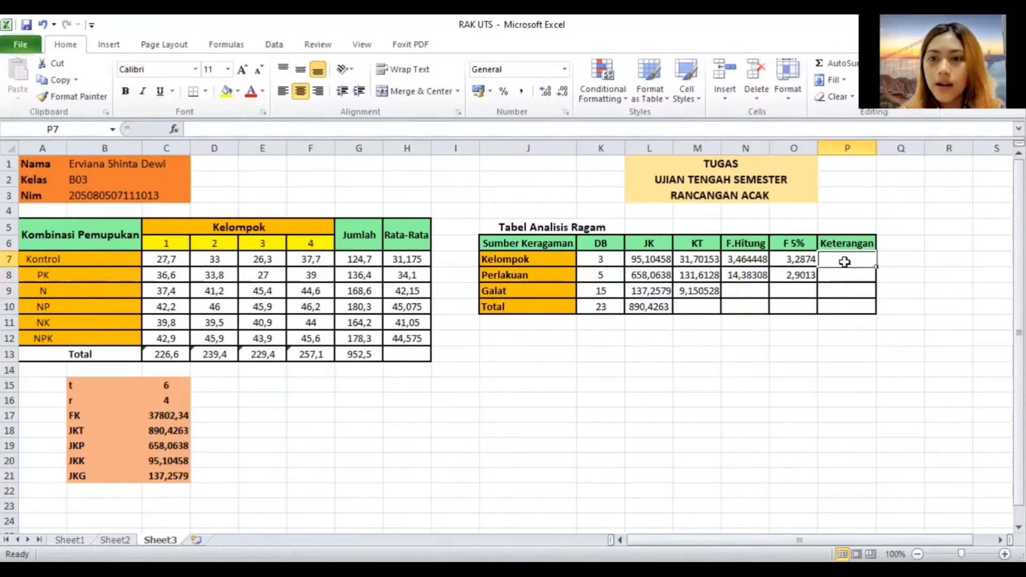
pyautogui.click(749, 260)
pyautogui.click(791, 260)
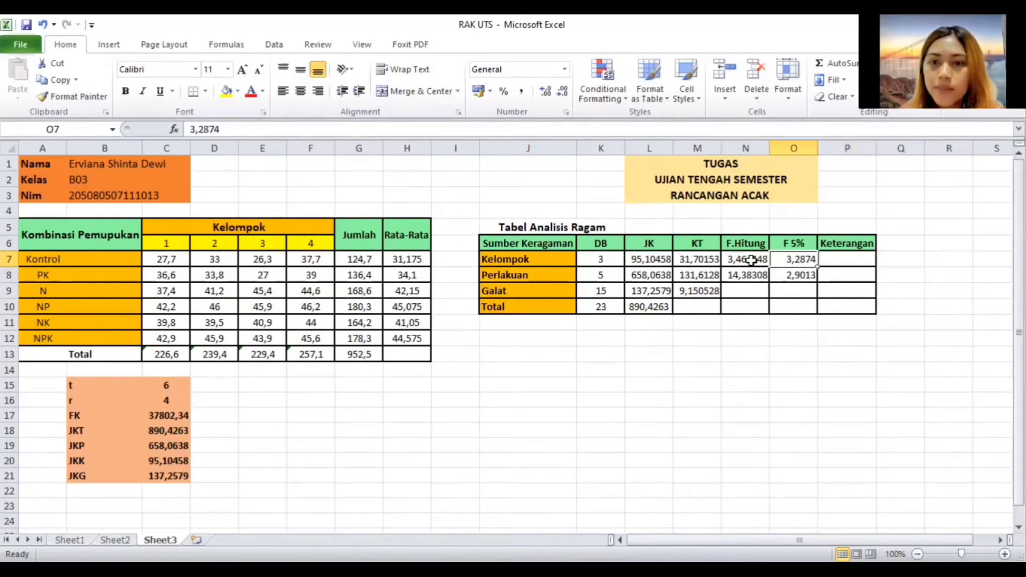
pyautogui.click(749, 259)
pyautogui.click(791, 260)
pyautogui.click(746, 260)
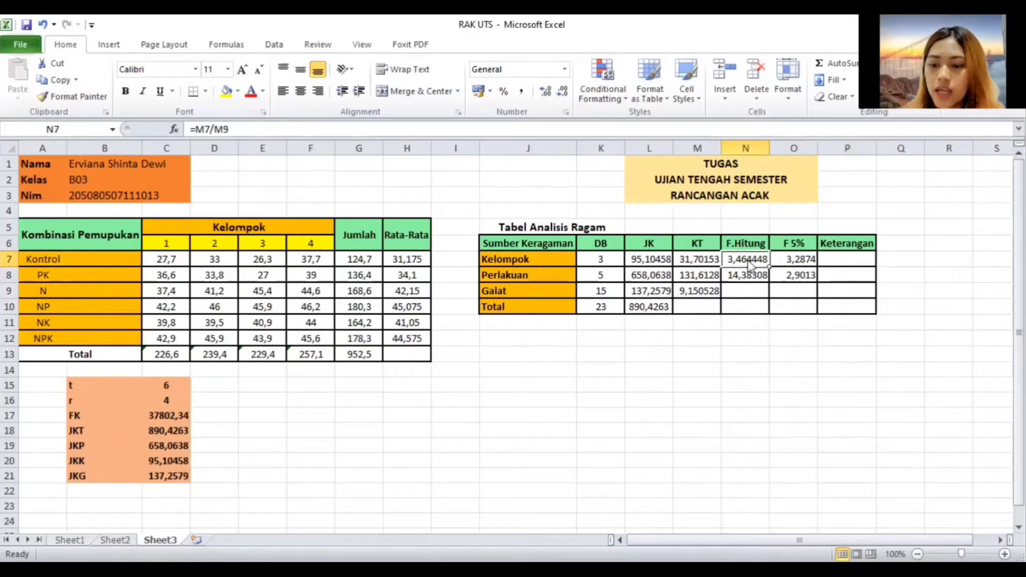
pyautogui.press('Down')
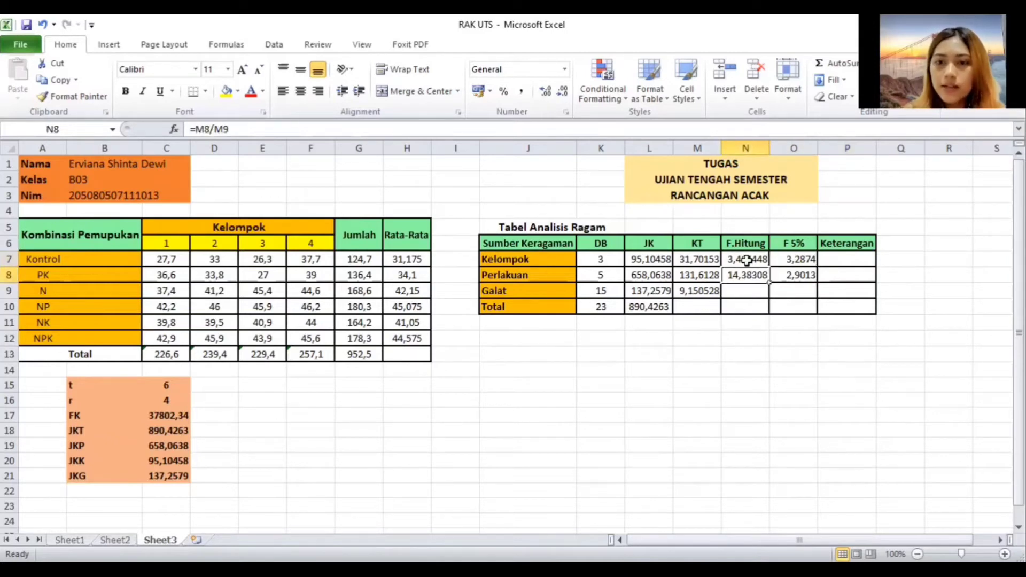
# - Enter "sign" in lowercase as the Keterangan for Kelompok in cell P7
pyautogui.click(833, 259)
pyautogui.click(426, 132)
pyautogui.write('SIGN')
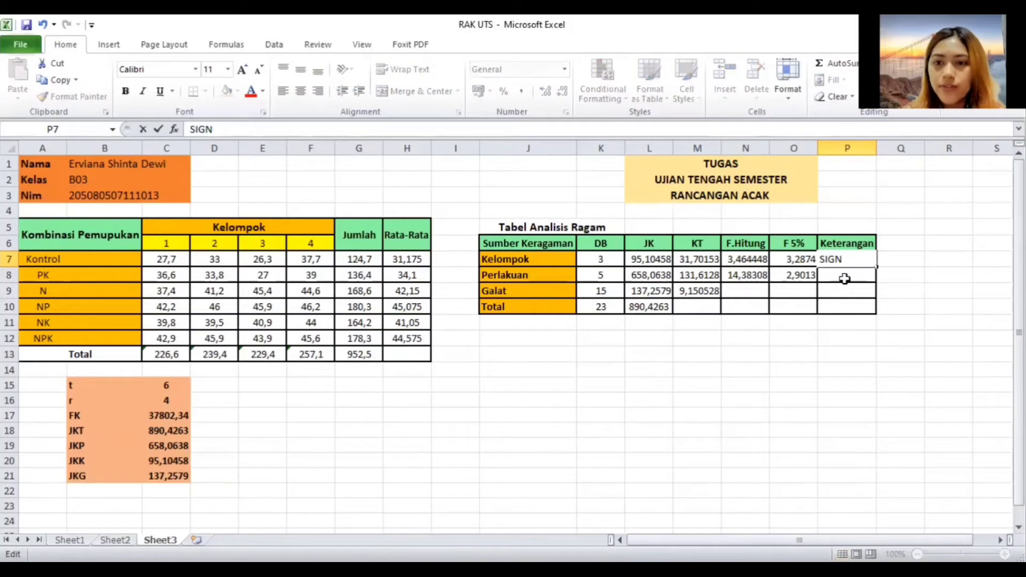
pyautogui.hotkey('ctrl', 'Return')
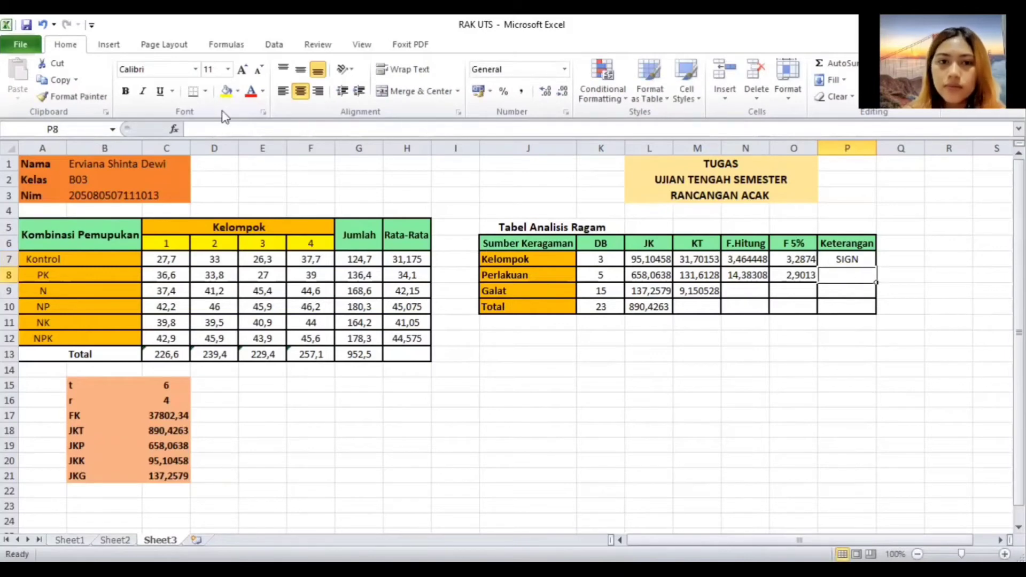
pyautogui.click(301, 91)
pyautogui.write('s')
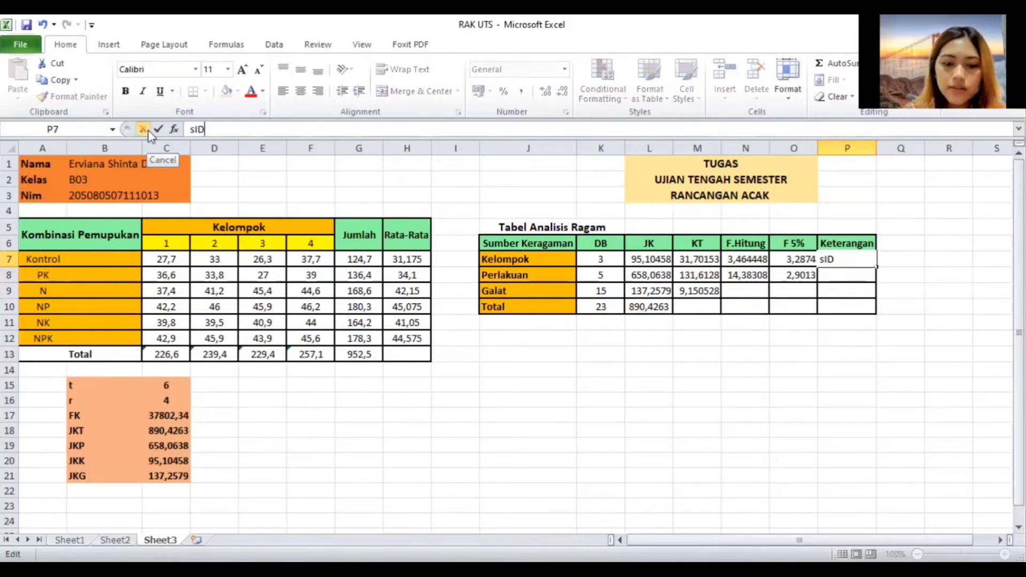
pyautogui.press('BackSpace')
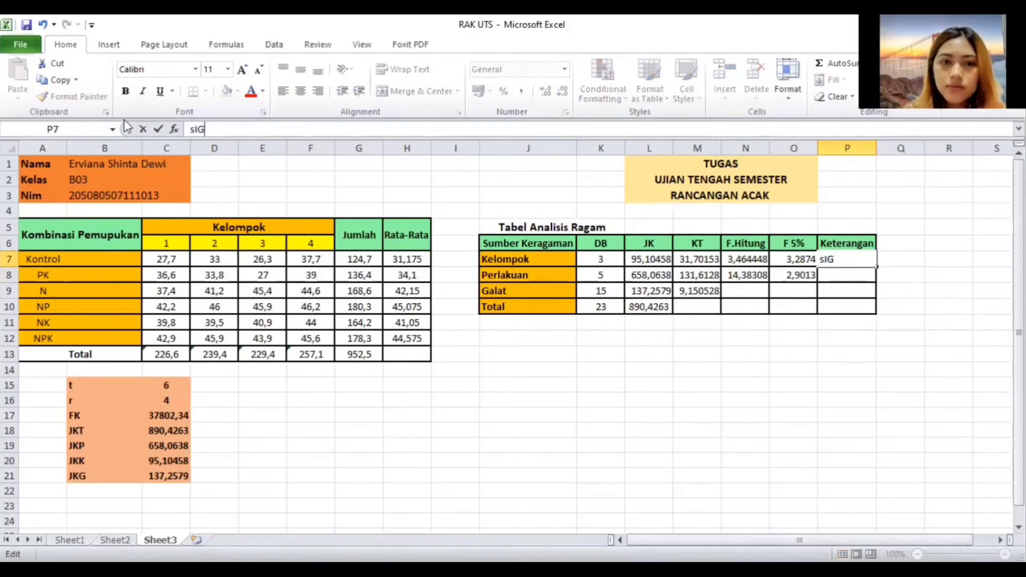
pyautogui.press('BackSpace')
pyautogui.press('BackSpace')
pyautogui.write('ign')
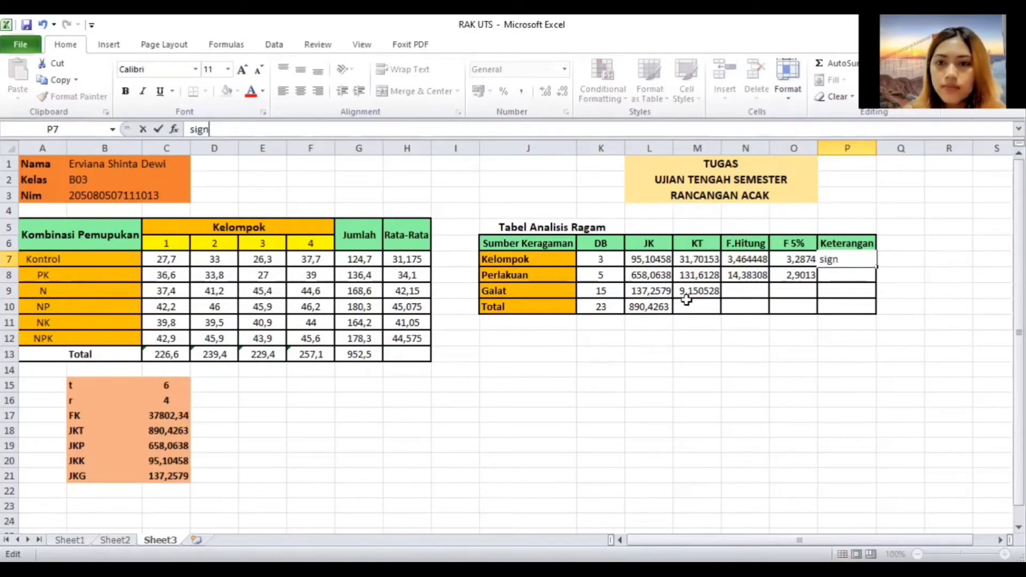
# - Enter "sign" as the Keterangan for Perlakuan in cell P8
pyautogui.click(863, 275)
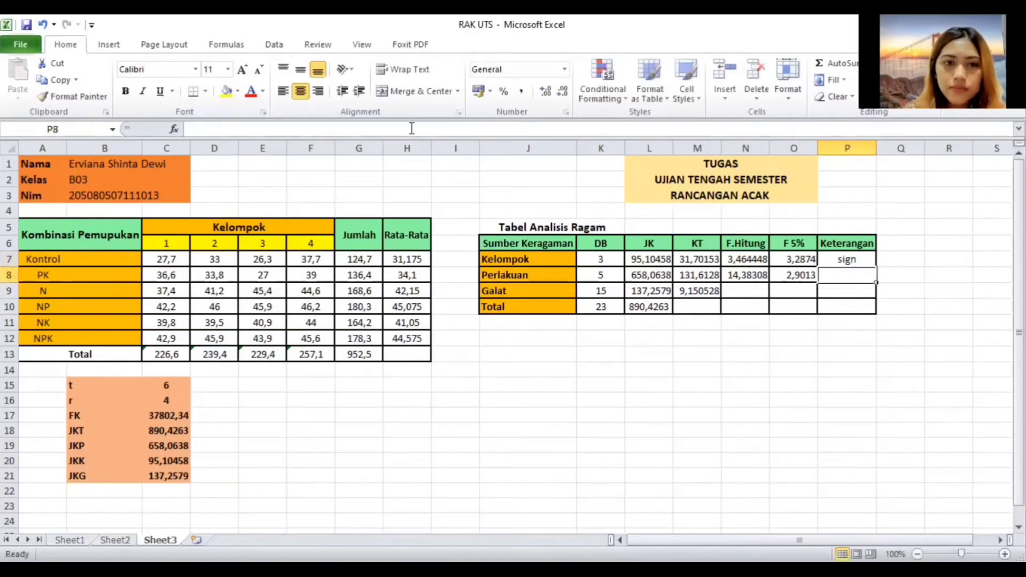
pyautogui.write('sign')
pyautogui.click(584, 410)
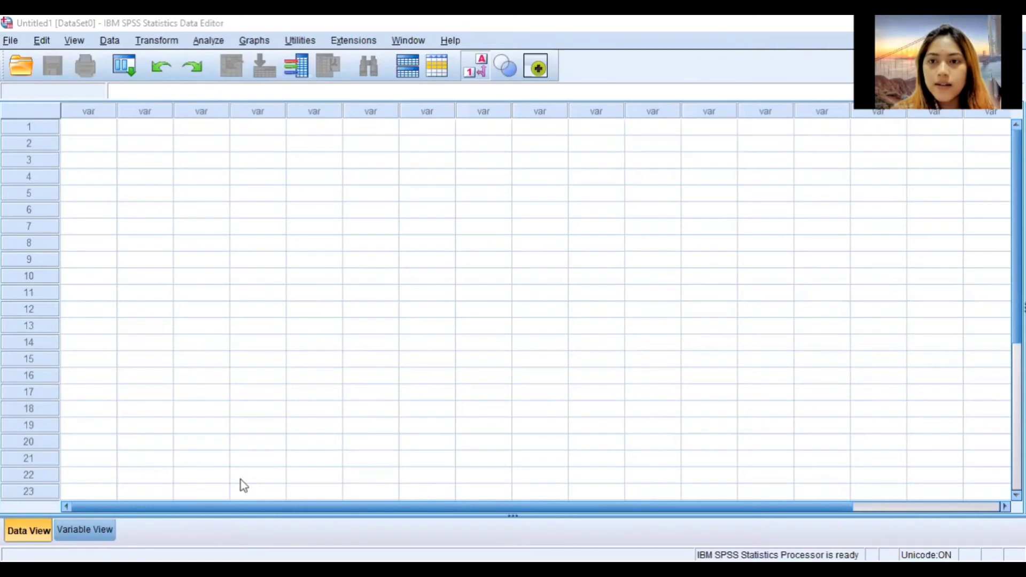
# - Switch to the SPSS Data Editor and define three variables named Perlakuan, Kelompok and Hasil
pyautogui.click(86, 531)
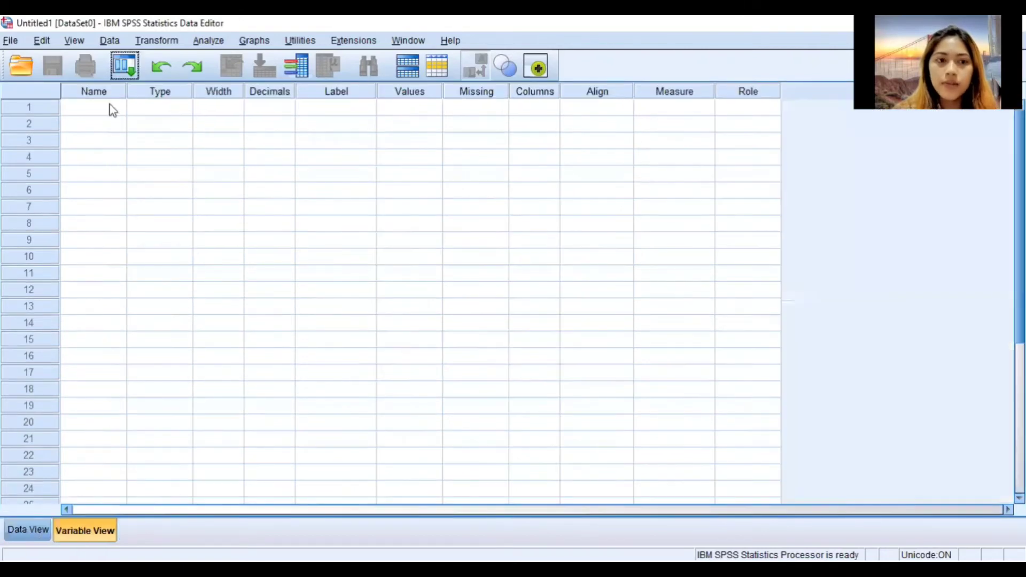
pyautogui.click(111, 109)
pyautogui.write('Perlakuan')
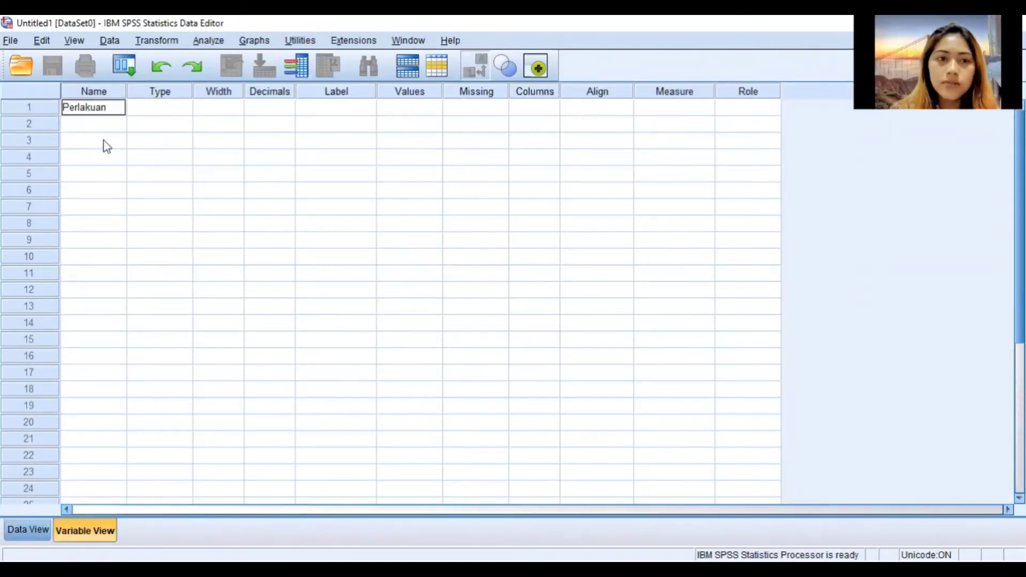
pyautogui.click(113, 124)
pyautogui.write('Kelompok')
pyautogui.press('Return')
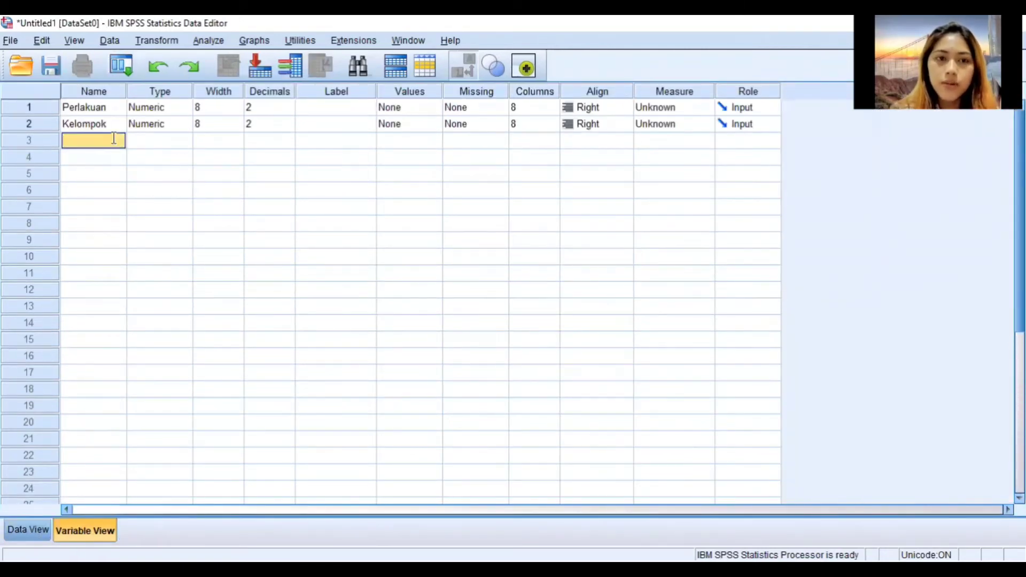
pyautogui.write('Hasil')
pyautogui.press('Tab')
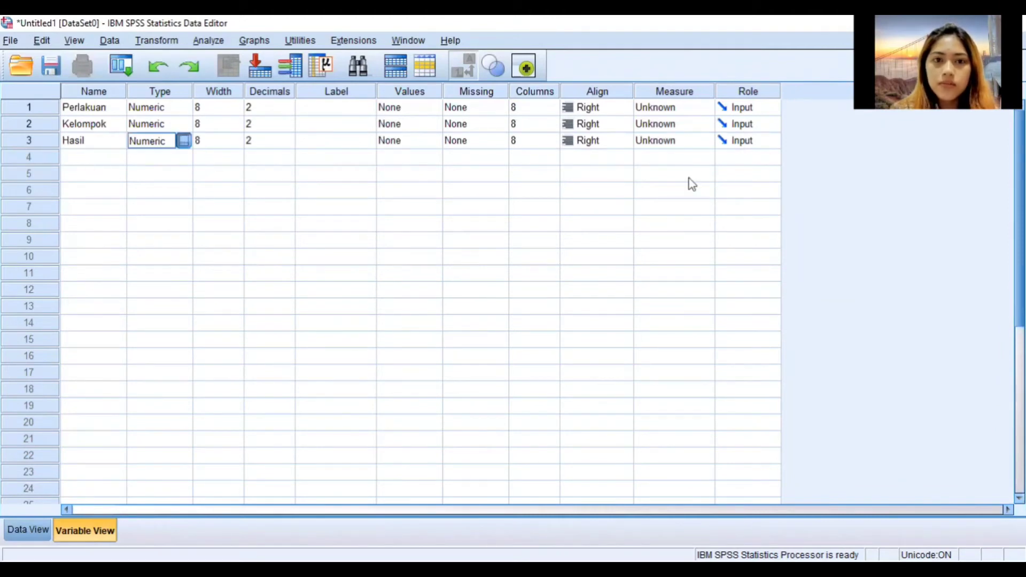
# - Open the value labels of the Perlakuan variable and add value 1 labelled "Kontrol"
pyautogui.click(428, 110)
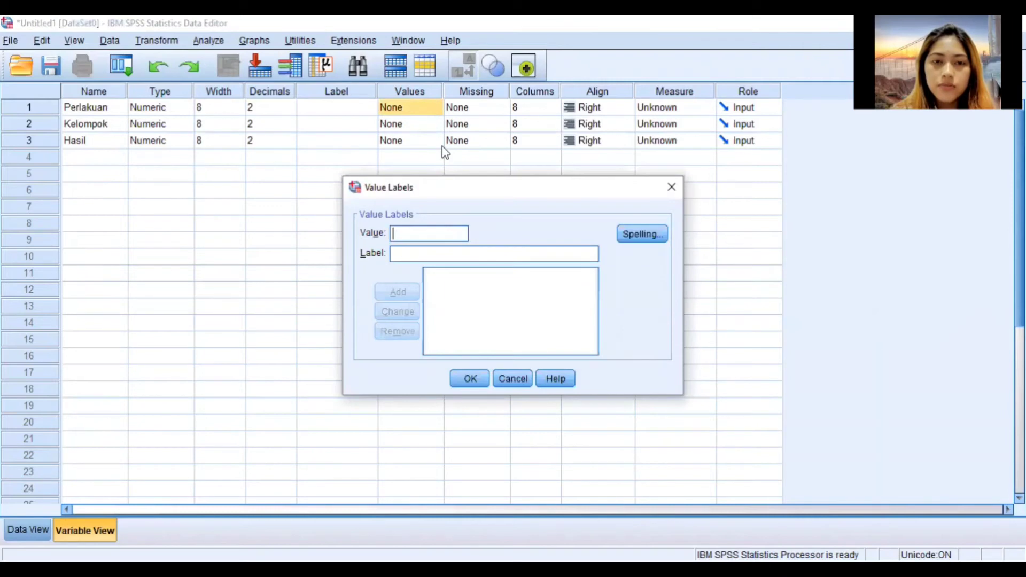
pyautogui.write('1')
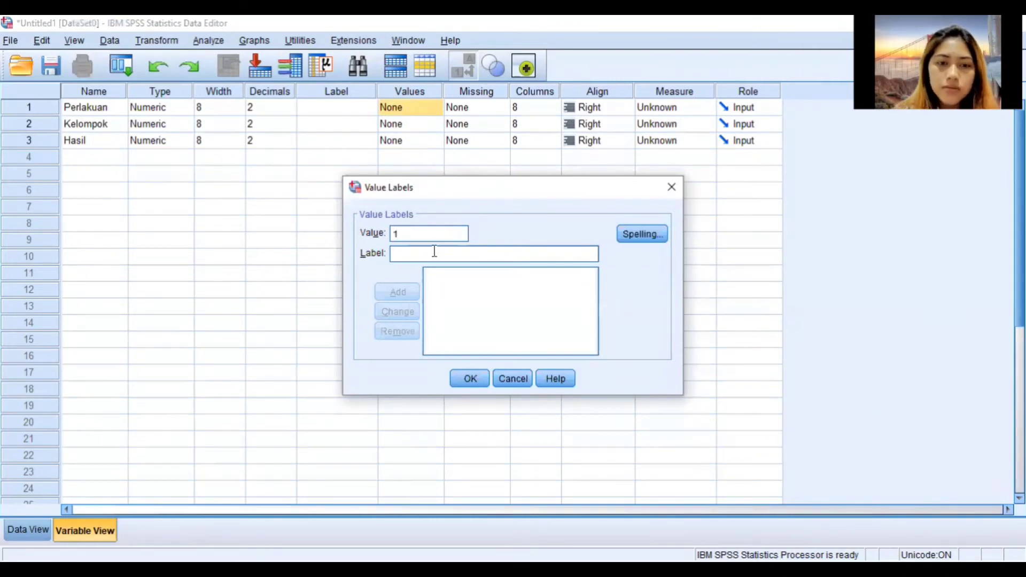
pyautogui.click(434, 251)
pyautogui.write('Kon')
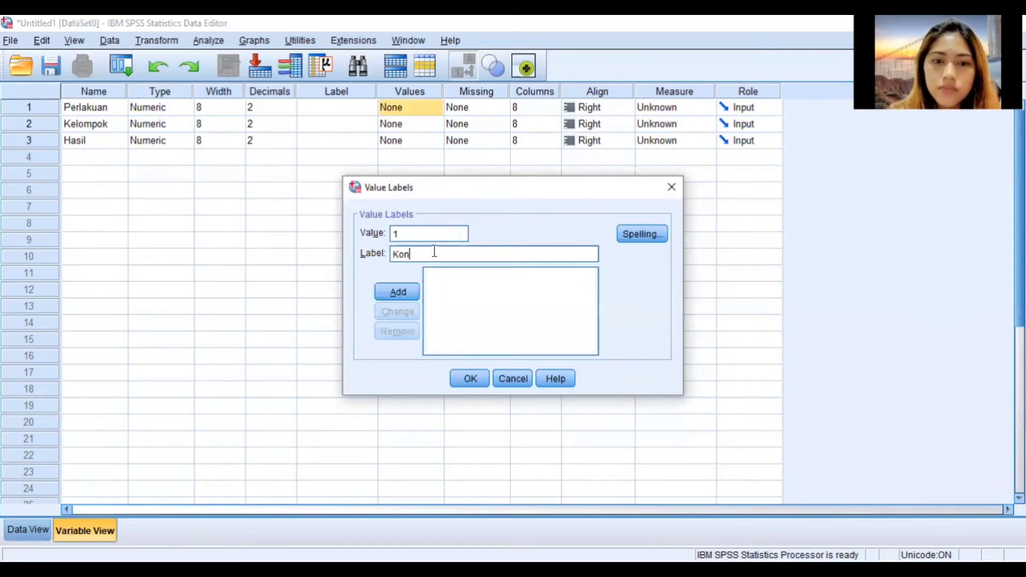
pyautogui.write('trol')
pyautogui.click(411, 292)
# - Add the Perlakuan value labels 2 = "PK" and 3 = "N"
pyautogui.write('2')
pyautogui.press('Tab')
pyautogui.write('PK')
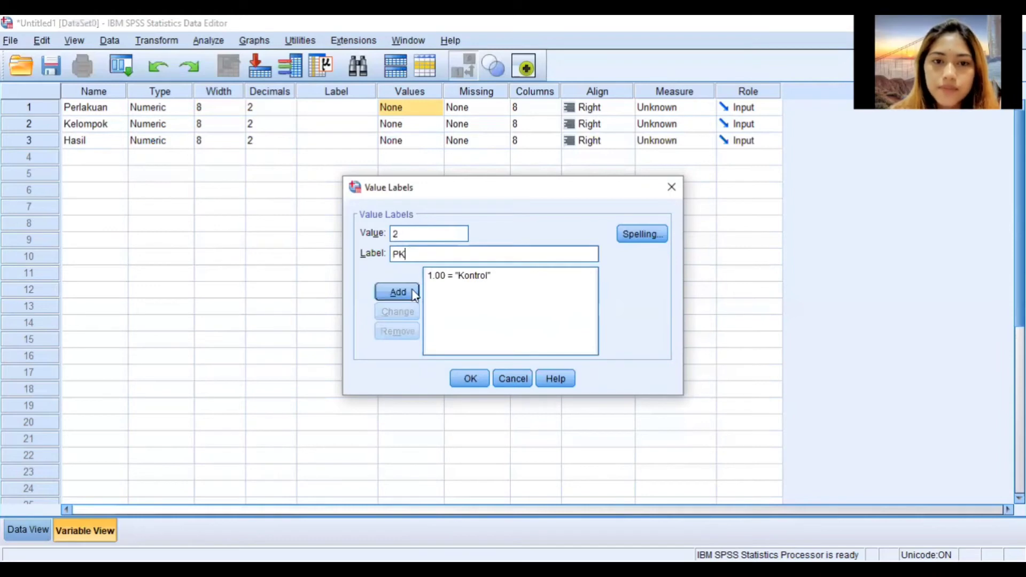
pyautogui.click(415, 294)
pyautogui.write('3')
pyautogui.press('Tab')
pyautogui.write('N')
pyautogui.click(411, 293)
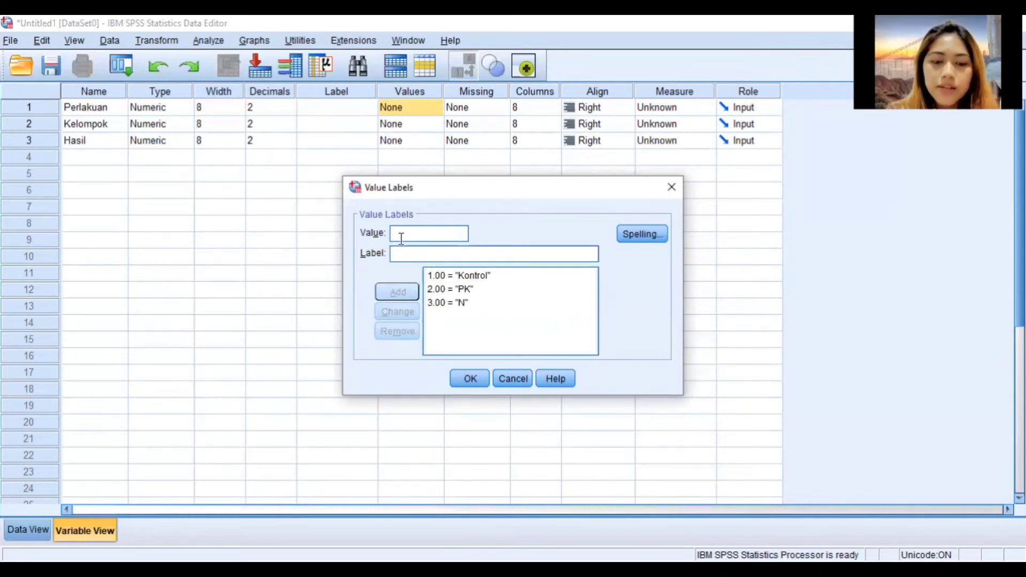
# - Add the Perlakuan value labels 4 = "NP" and 5 = "NK"
pyautogui.write('4')
pyautogui.click(410, 254)
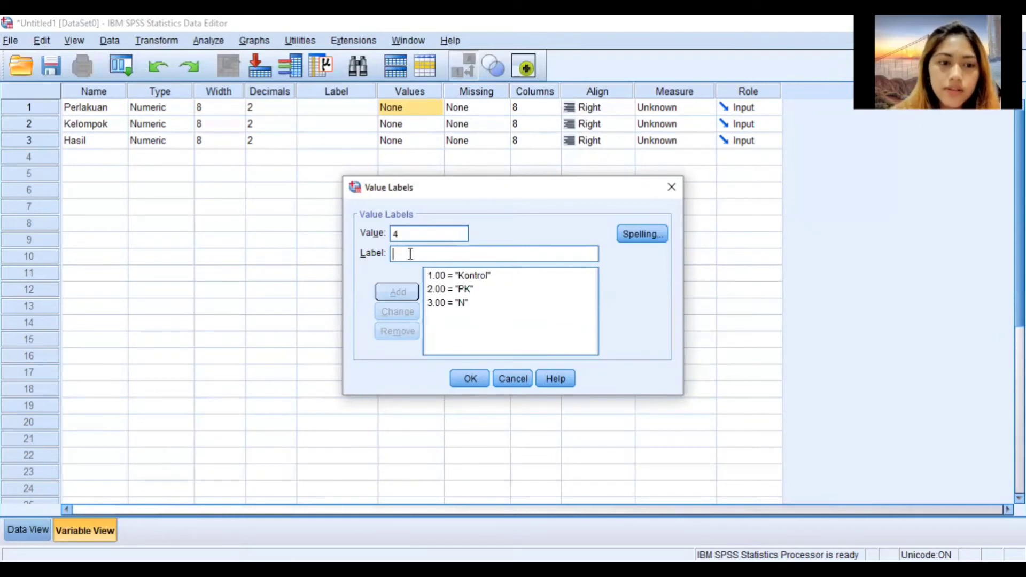
pyautogui.write('NP')
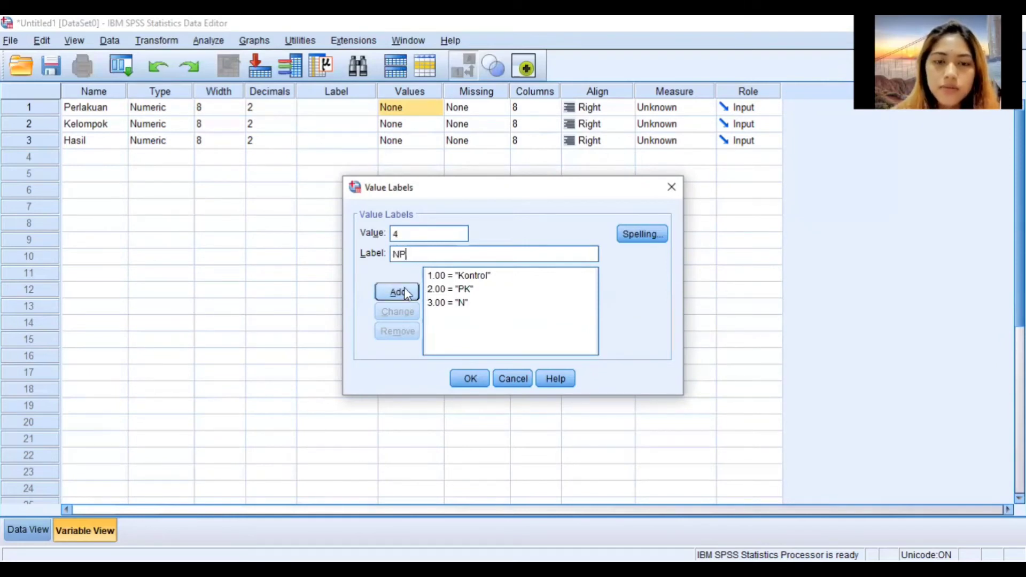
pyautogui.press('Return')
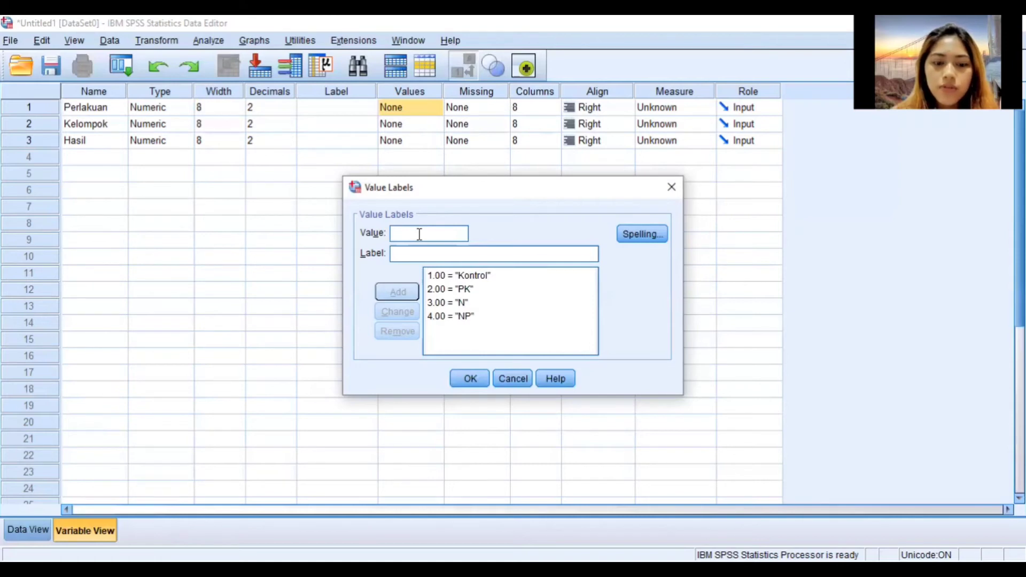
pyautogui.write('5')
pyautogui.click(423, 254)
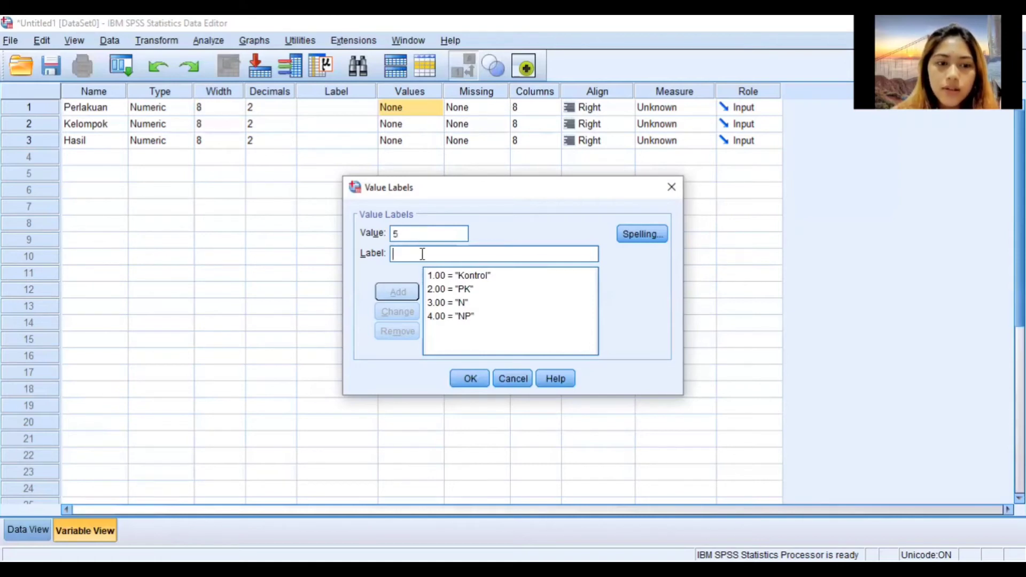
pyautogui.write('NK')
pyautogui.press('Return')
# - Add the Perlakuan value label 6 = "NPK" and accept the label list
pyautogui.write('6')
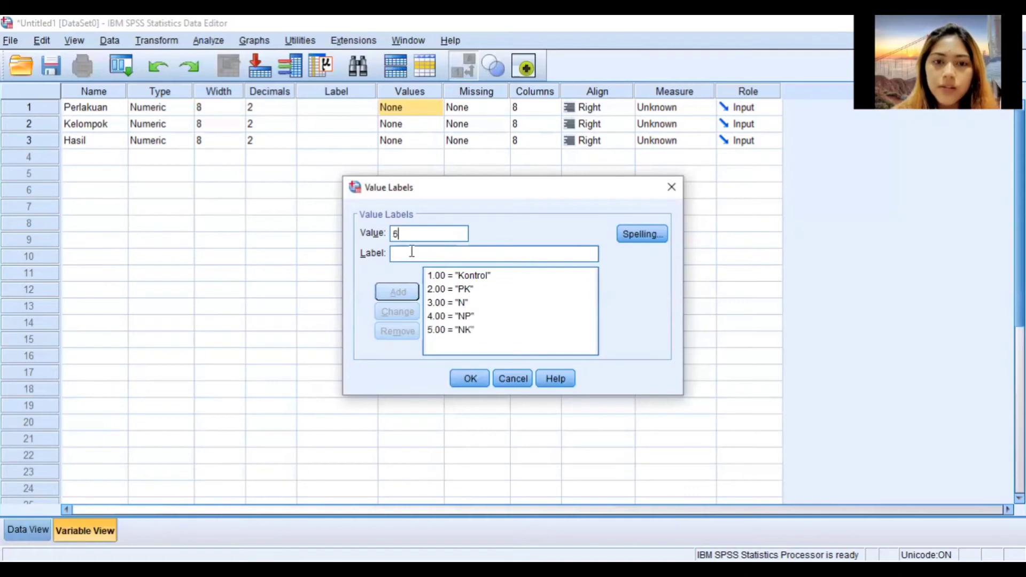
pyautogui.write('NCK')
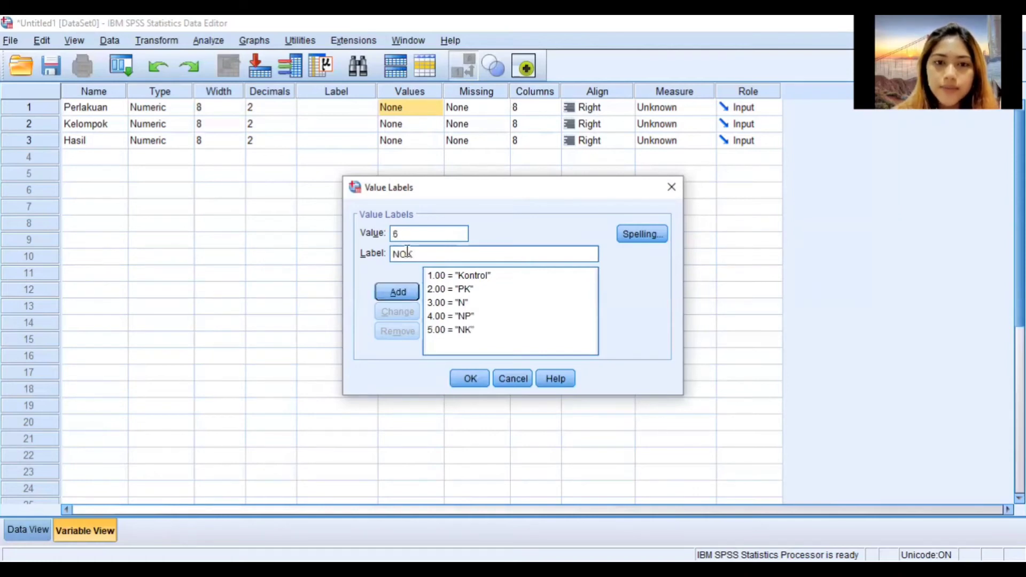
pyautogui.click(417, 293)
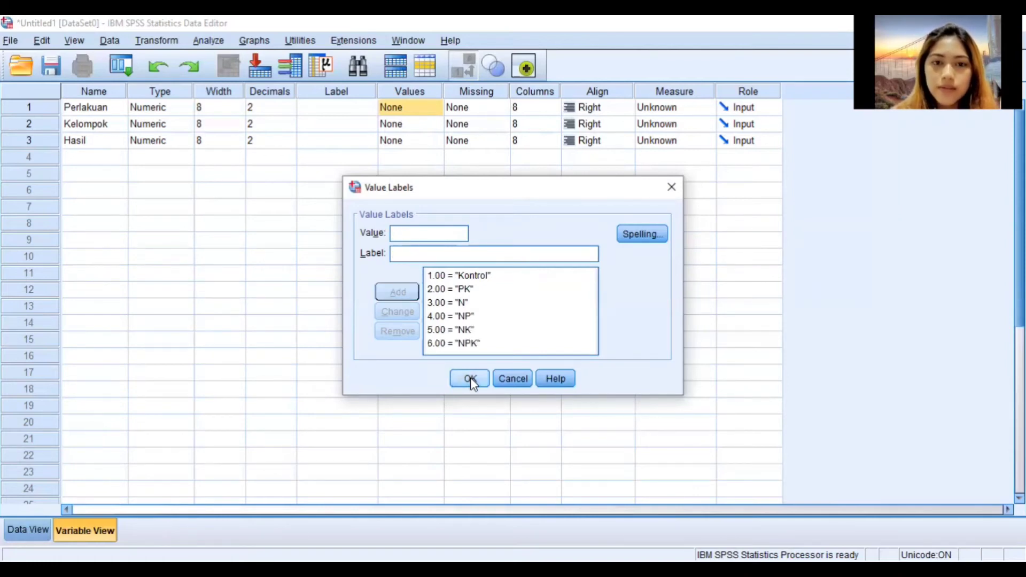
pyautogui.click(465, 378)
# - Open the value labels of the Kelompok variable and add value 1 labelled "Kelompok 1"
pyautogui.click(435, 124)
pyautogui.click(436, 124)
pyautogui.write('1')
pyautogui.click(426, 253)
pyautogui.write('KELOMPOK 1')
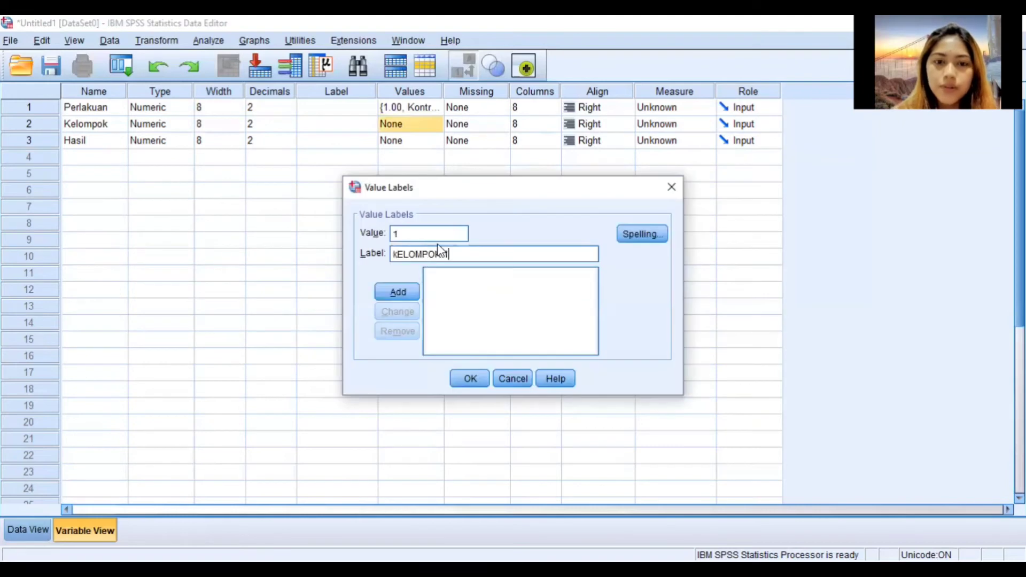
pyautogui.moveTo(443, 254); pyautogui.dragTo(383, 262)
pyautogui.write('Kel')
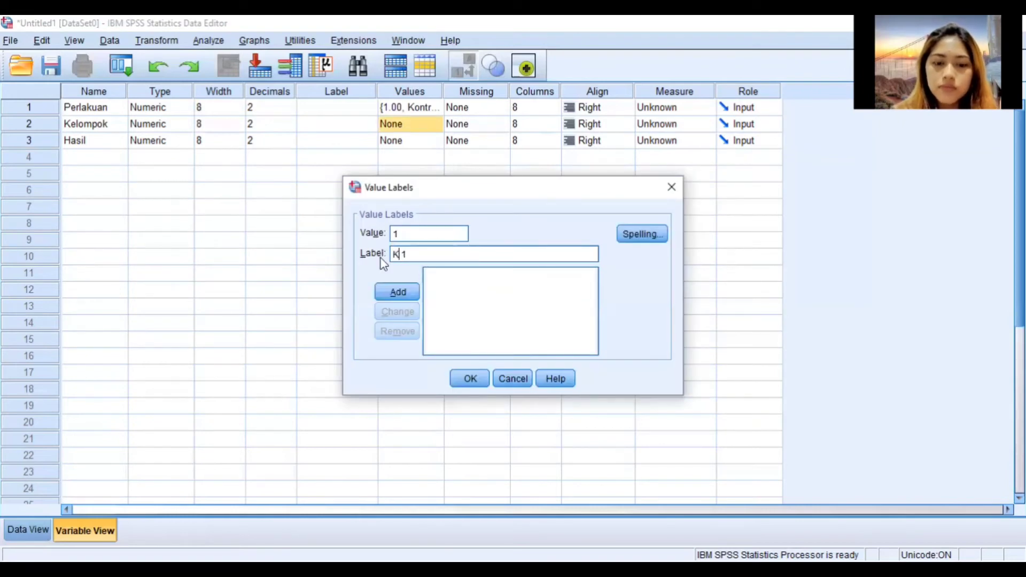
pyautogui.write('ompok')
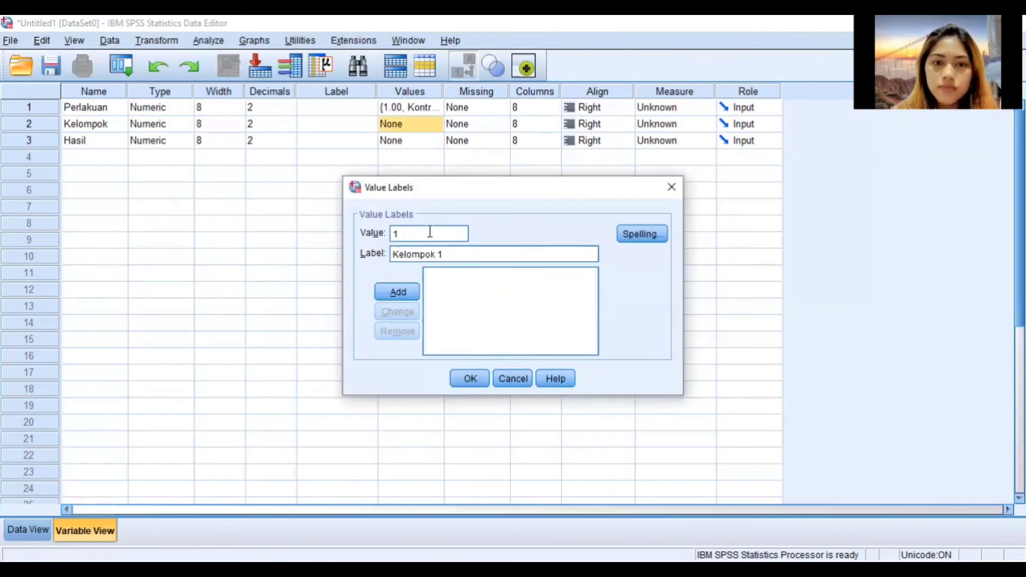
pyautogui.click(399, 292)
# - Add the Kelompok value labels 2 = "Kelompok 2" and 3 = "Kelompok 3"
pyautogui.write('2')
pyautogui.click(422, 254)
pyautogui.write('Kelom')
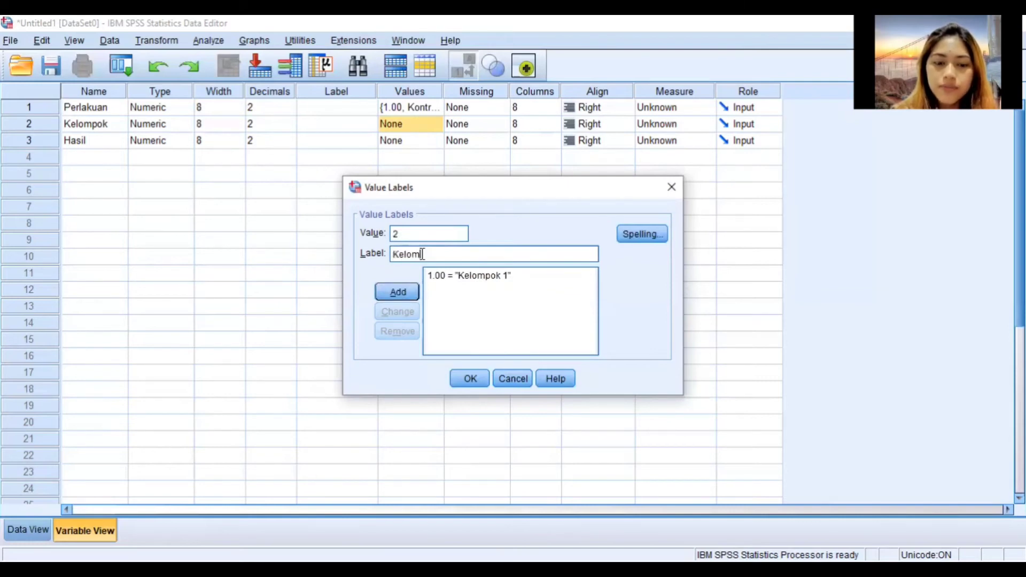
pyautogui.write('pok 2')
pyautogui.click(398, 292)
pyautogui.write('3')
pyautogui.click(409, 256)
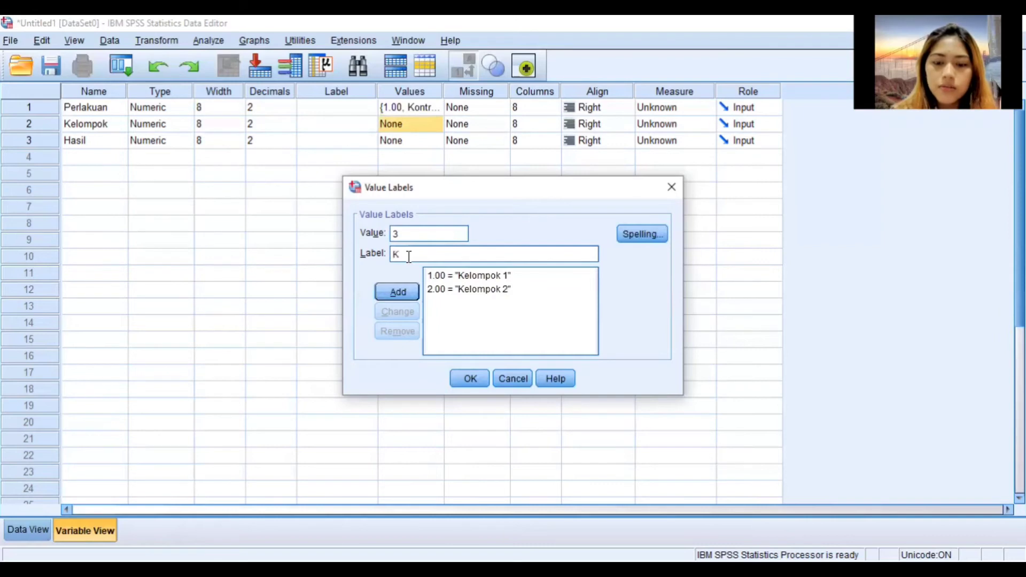
pyautogui.write('elompok 3')
pyautogui.click(398, 292)
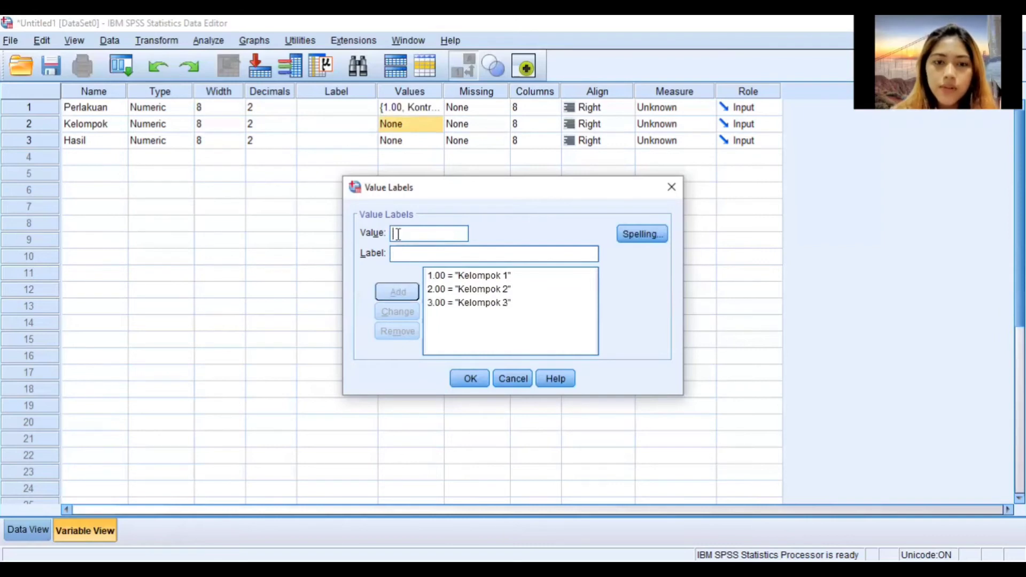
# - Add the Kelompok value label 4 = "Kelompok 4" and accept the label list
pyautogui.write('4')
pyautogui.click(401, 255)
pyautogui.write('Kelom')
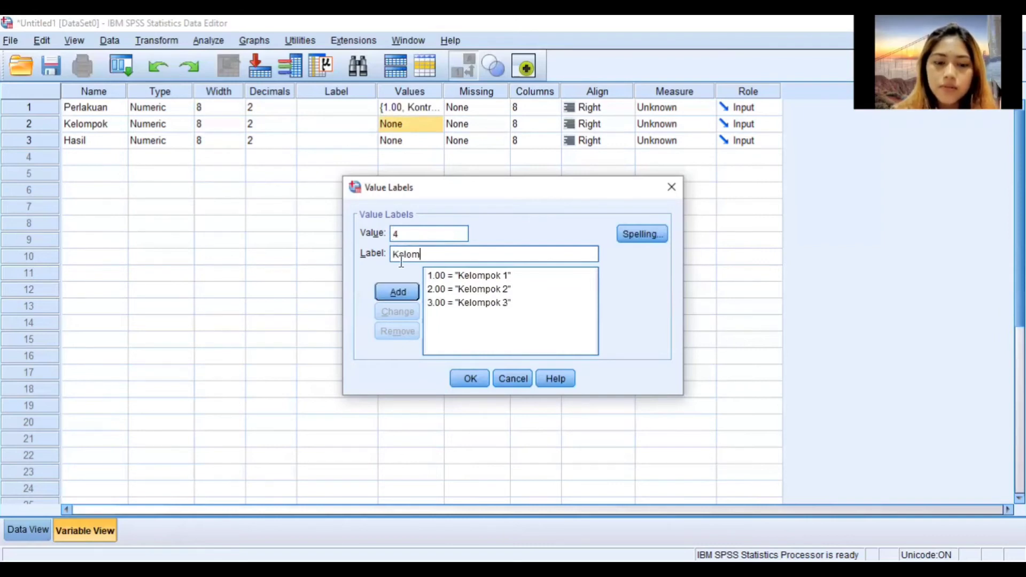
pyautogui.write('pok 4')
pyautogui.press('Return')
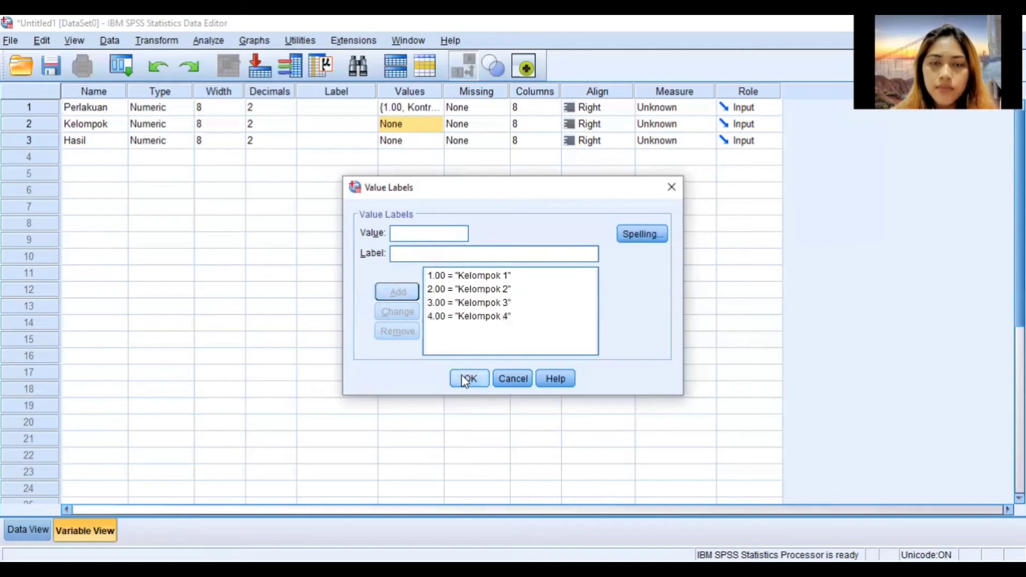
pyautogui.click(470, 378)
# - Set the measurement level of Perlakuan, Kelompok and Hasil to Scale
pyautogui.click(668, 107)
pyautogui.click(661, 131)
pyautogui.click(661, 128)
pyautogui.click(660, 140)
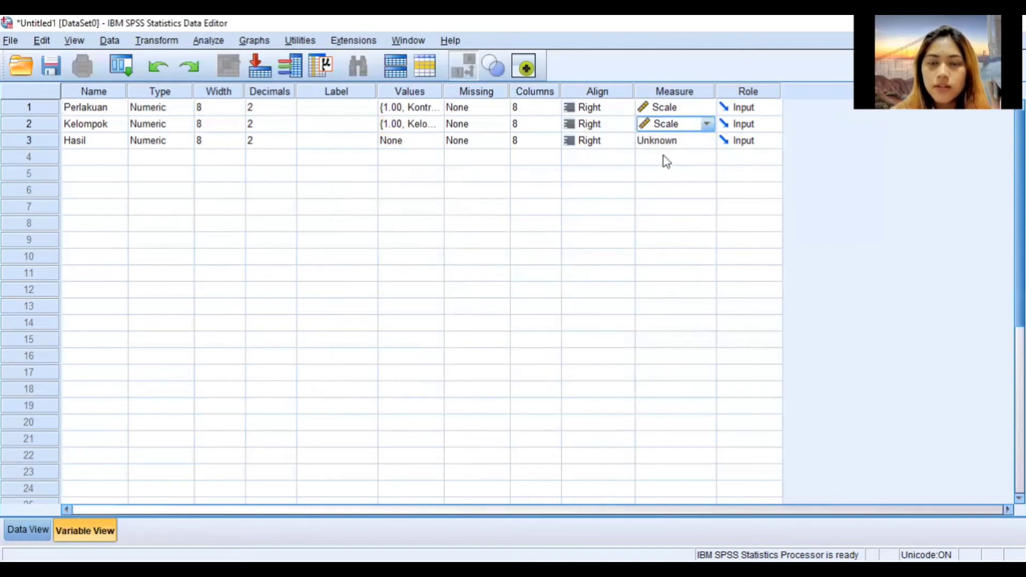
pyautogui.click(663, 141)
pyautogui.click(664, 156)
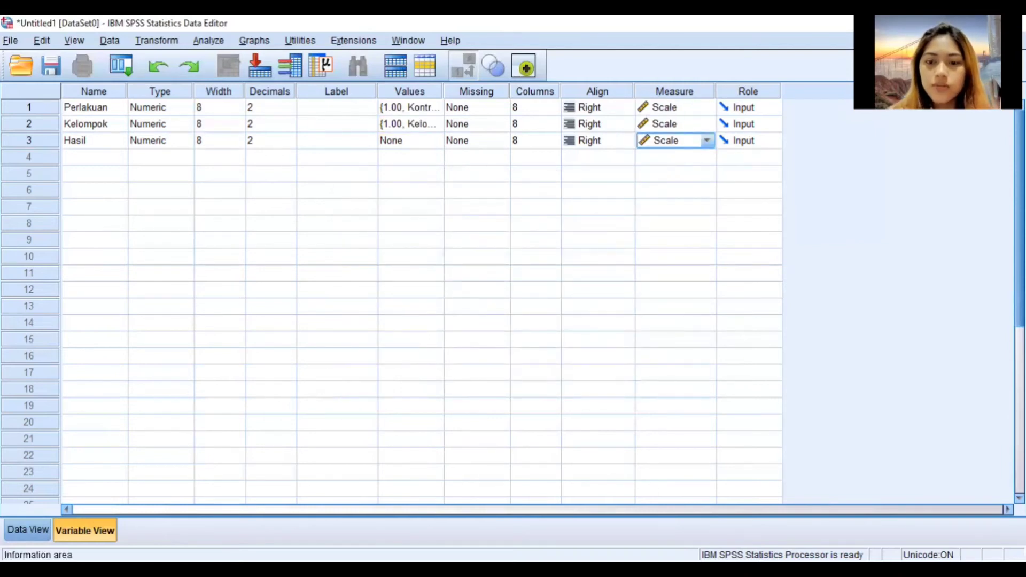
# - Show the data grid and paste the copied group numbers and results into the Kelompok and Hasil columns from row 1
pyautogui.click(22, 529)
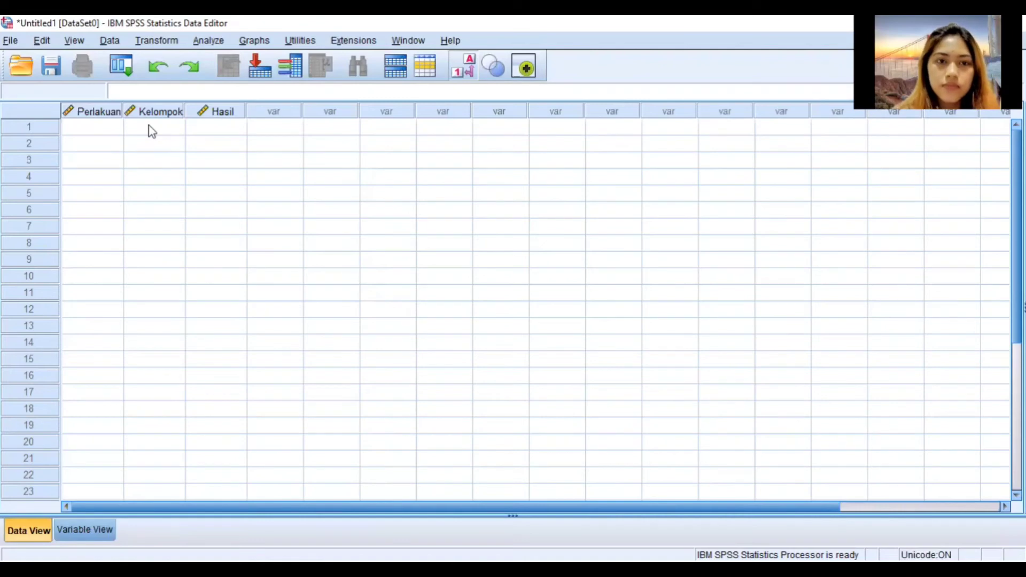
pyautogui.hotkey('ctrl', 'v')
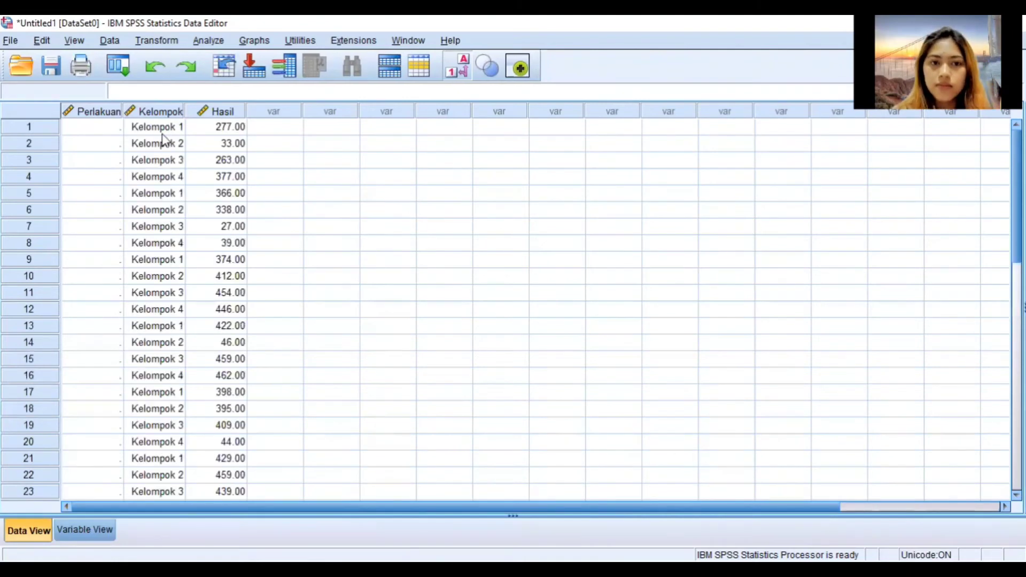
# - Change the Hasil value in row 1 to 2770
pyautogui.moveTo(140, 89); pyautogui.dragTo(121, 92)
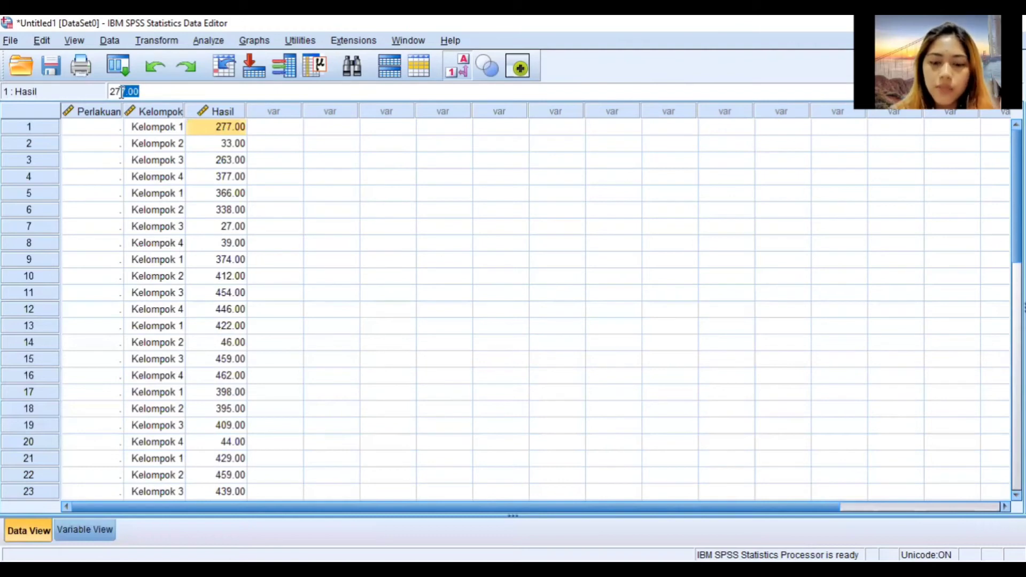
pyautogui.press('BackSpace')
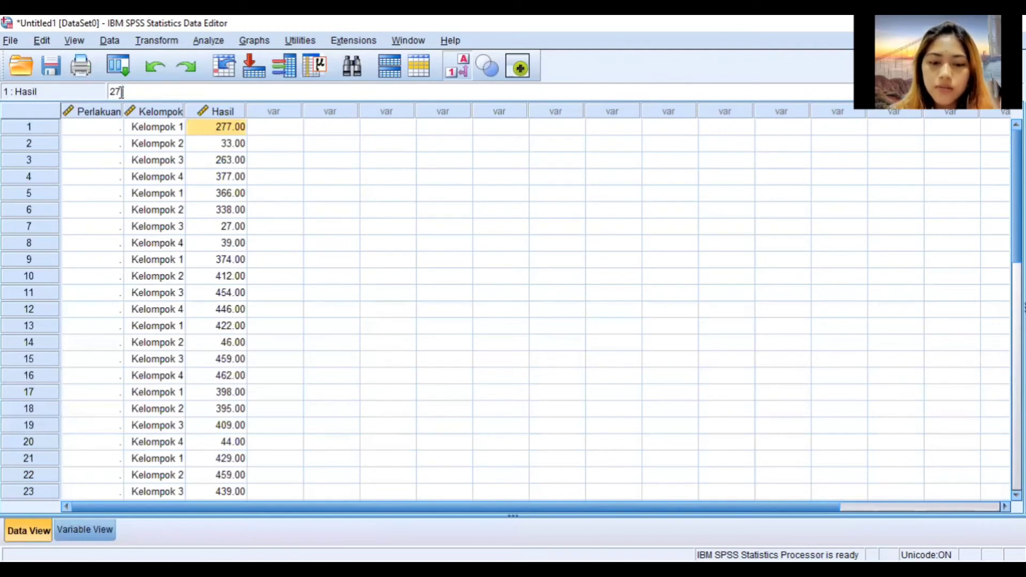
pyautogui.write('70')
pyautogui.press('Return')
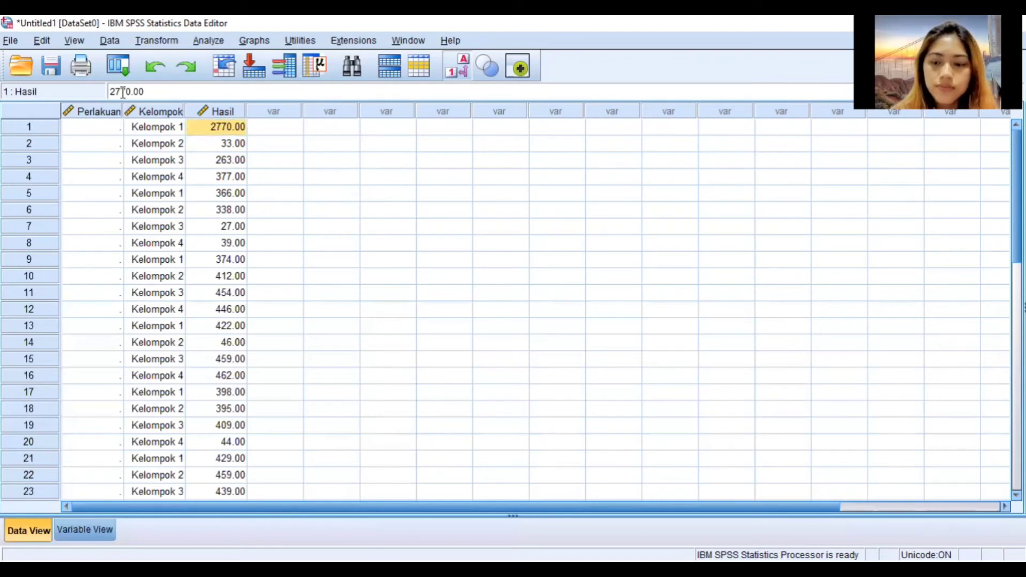
# - Correct the Hasil value in row 1 to 27.70
pyautogui.press('BackSpace')
pyautogui.press('BackSpace')
pyautogui.click(123, 92)
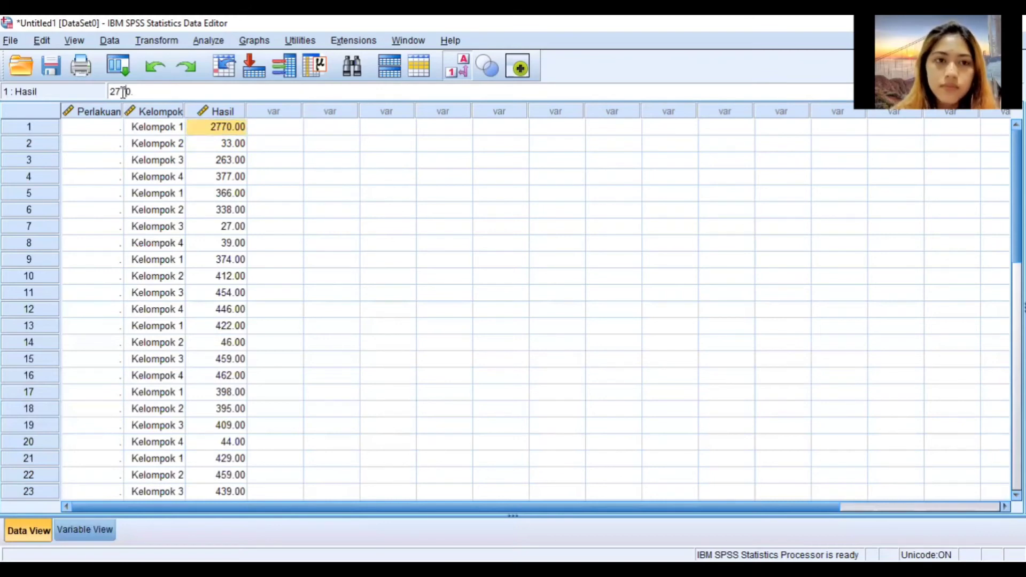
pyautogui.press('Delete')
pyautogui.press('End')
pyautogui.press('BackSpace')
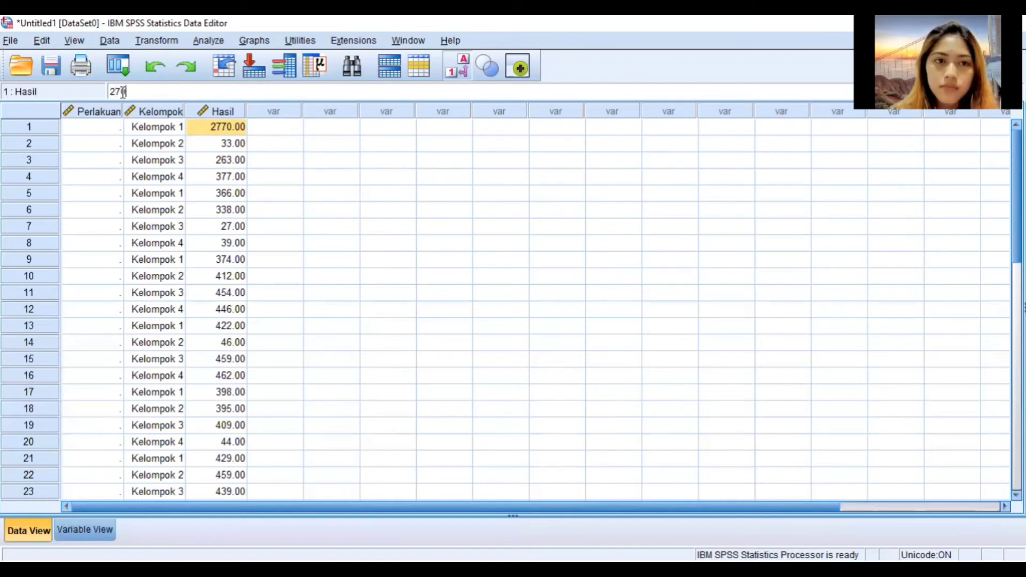
pyautogui.press('BackSpace')
pyautogui.write('.70')
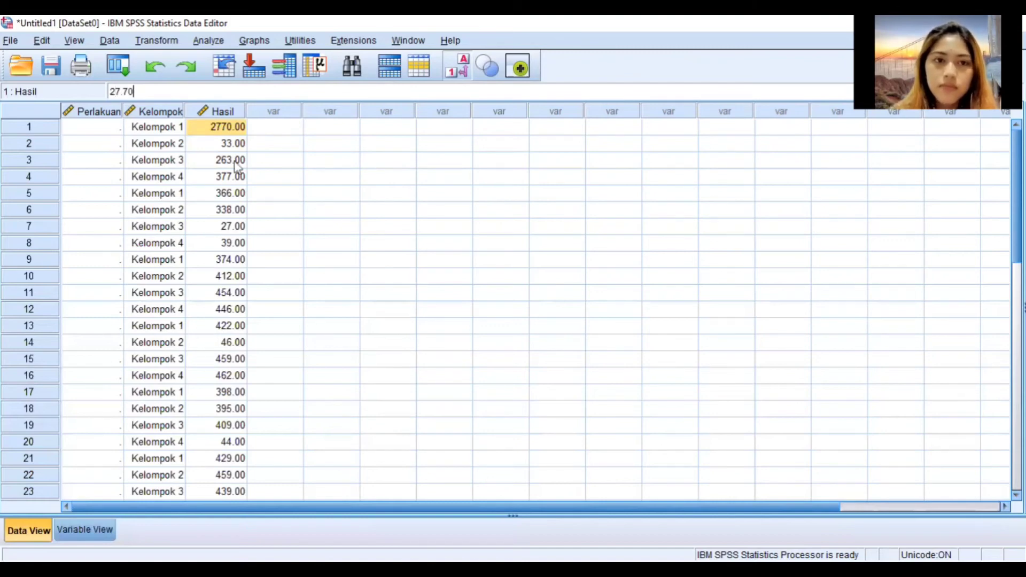
# - Correct the Hasil value in row 3 to 26.30
pyautogui.click(236, 160)
pyautogui.moveTo(139, 92); pyautogui.dragTo(122, 92)
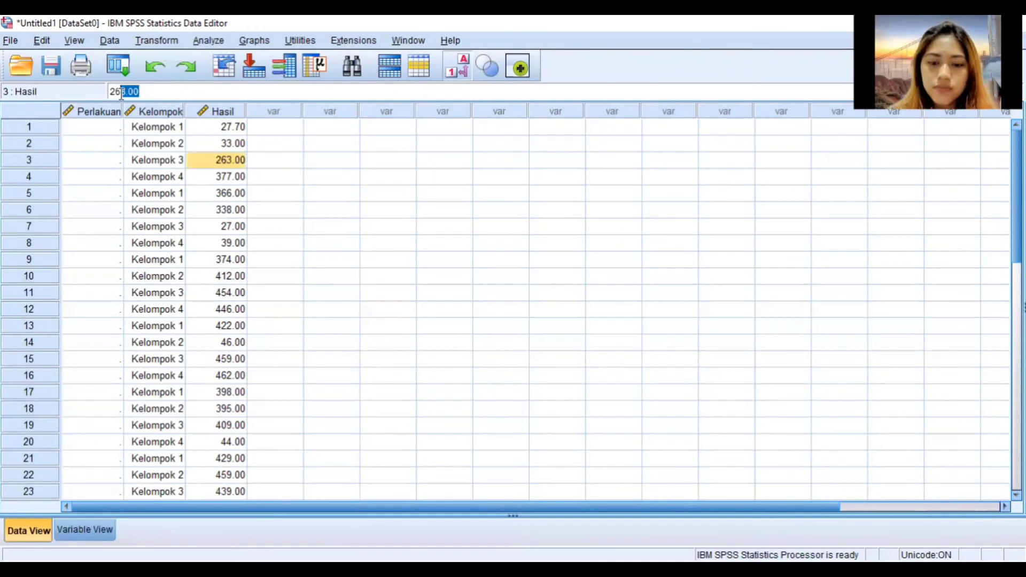
pyautogui.press('BackSpace')
pyautogui.write('.30')
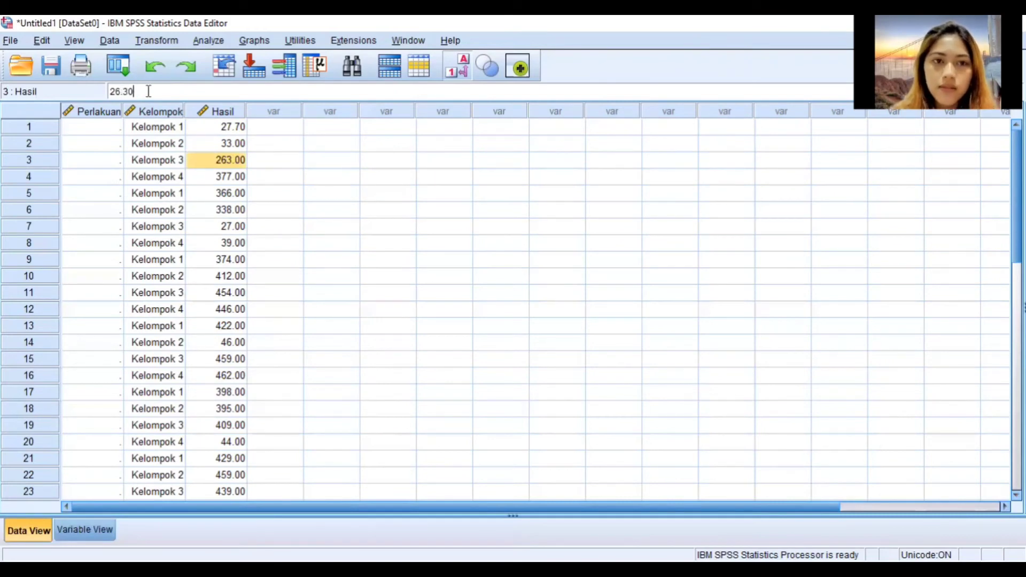
pyautogui.press('Return')
# - Change the Hasil value in row 4 to 3770
pyautogui.moveTo(139, 92); pyautogui.dragTo(122, 92)
pyautogui.press('BackSpace')
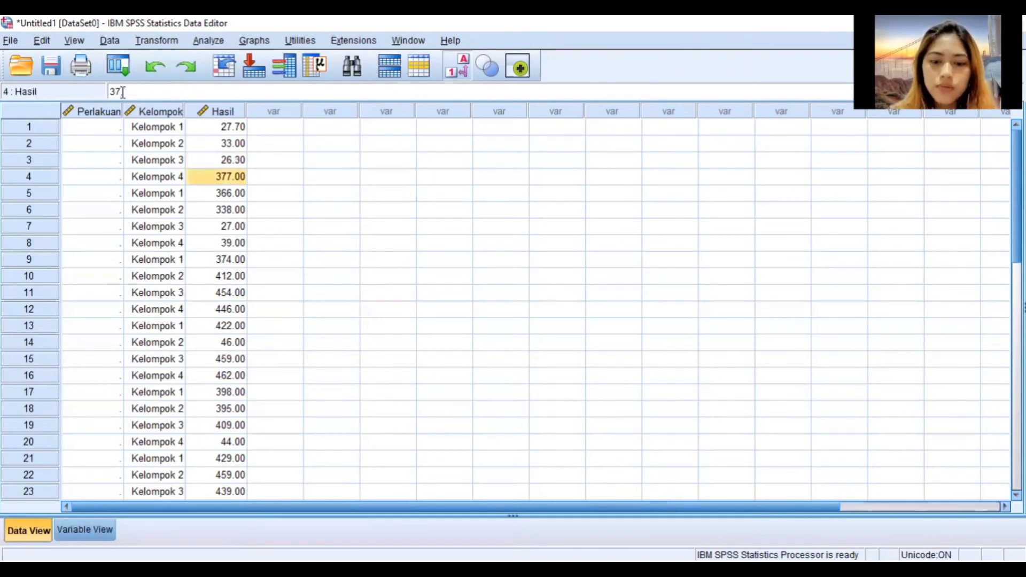
pyautogui.write('70')
pyautogui.press('Return')
pyautogui.press('Up')
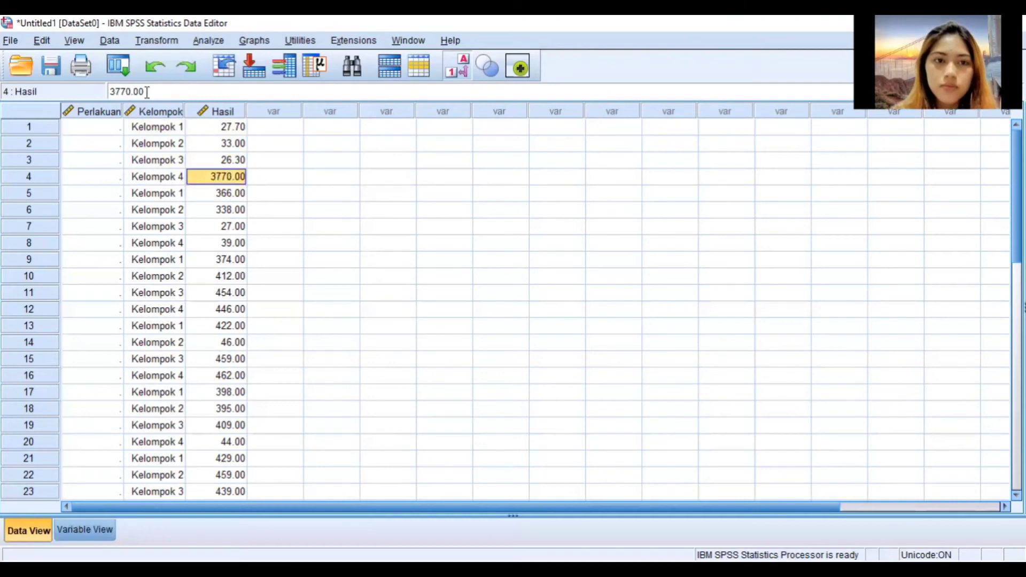
# - Try to replace the Hasil value in row 4 with 37,70, using a comma as the decimal separator
pyautogui.click(147, 92)
pyautogui.press('BackSpace')
pyautogui.press('BackSpace')
pyautogui.press('BackSpace')
pyautogui.press('BackSpace')
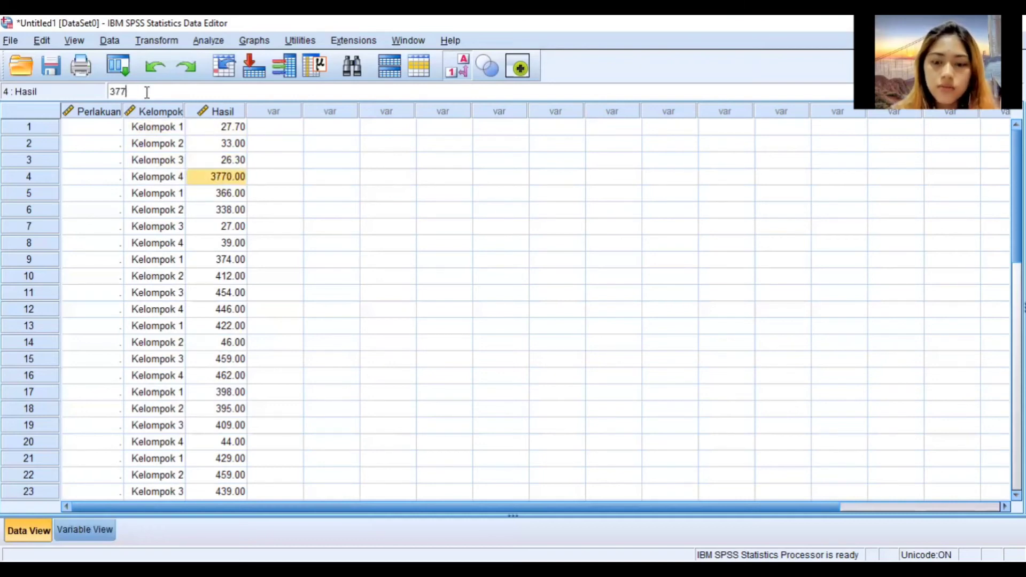
pyautogui.press('BackSpace')
pyautogui.write('.')
pyautogui.write('70')
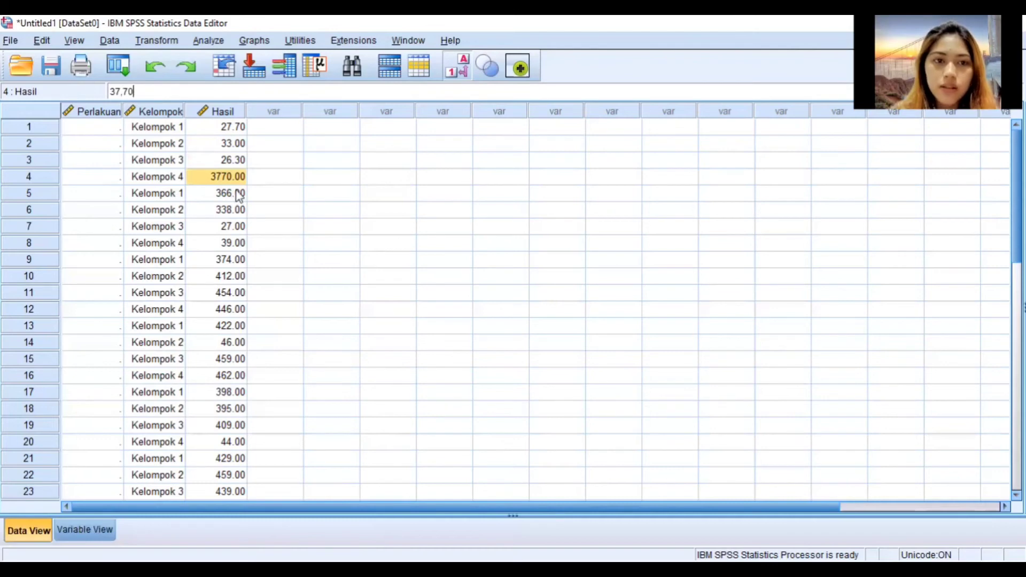
pyautogui.click(239, 195)
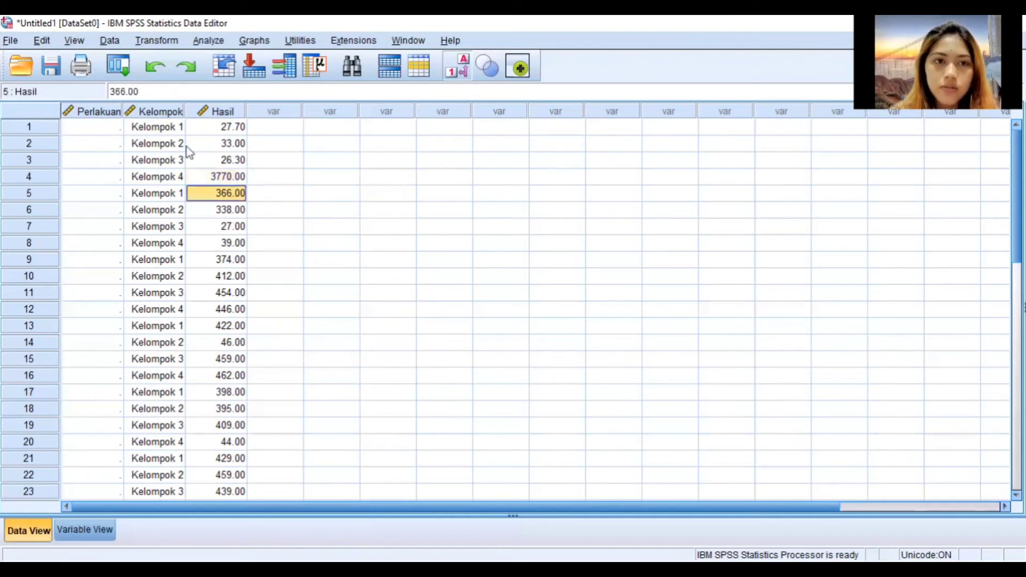
# - Correct the Hasil value in row 4 to 37.70
pyautogui.press('Up')
pyautogui.click(123, 94)
pyautogui.press('Delete')
pyautogui.press('Delete')
pyautogui.press('Delete')
pyautogui.press('Delete')
pyautogui.press('Delete')
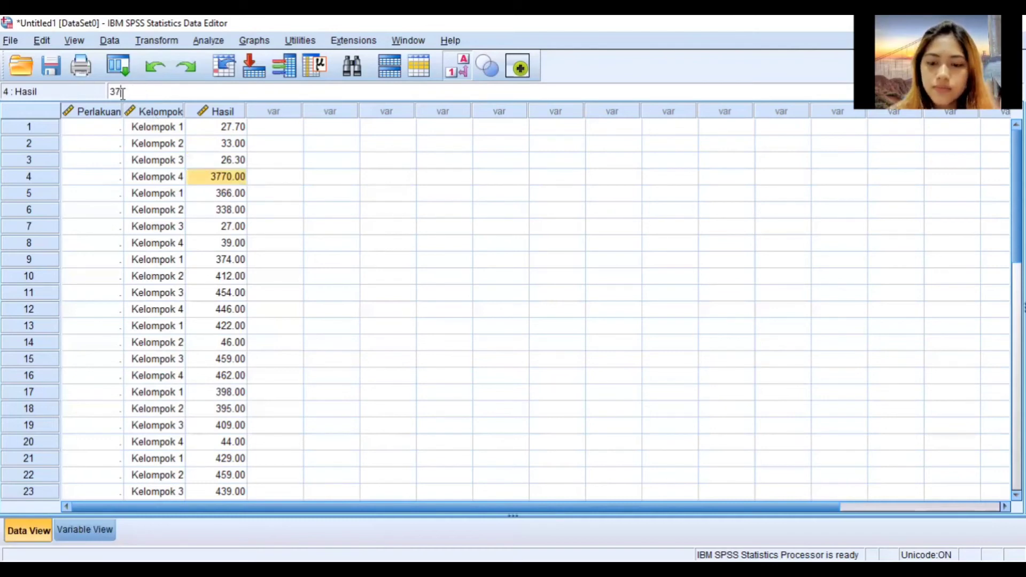
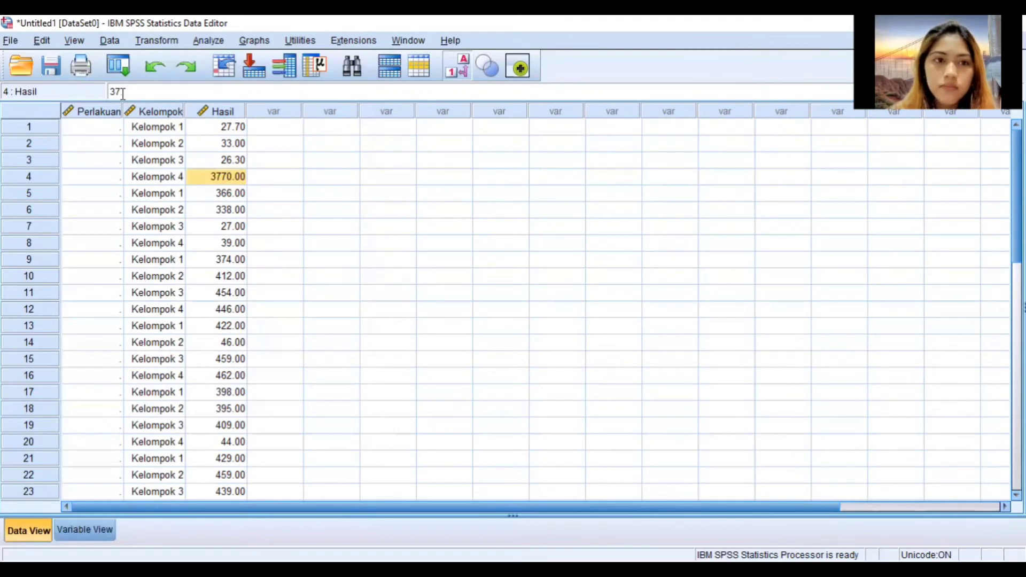
pyautogui.write('.70')
pyautogui.click(230, 195)
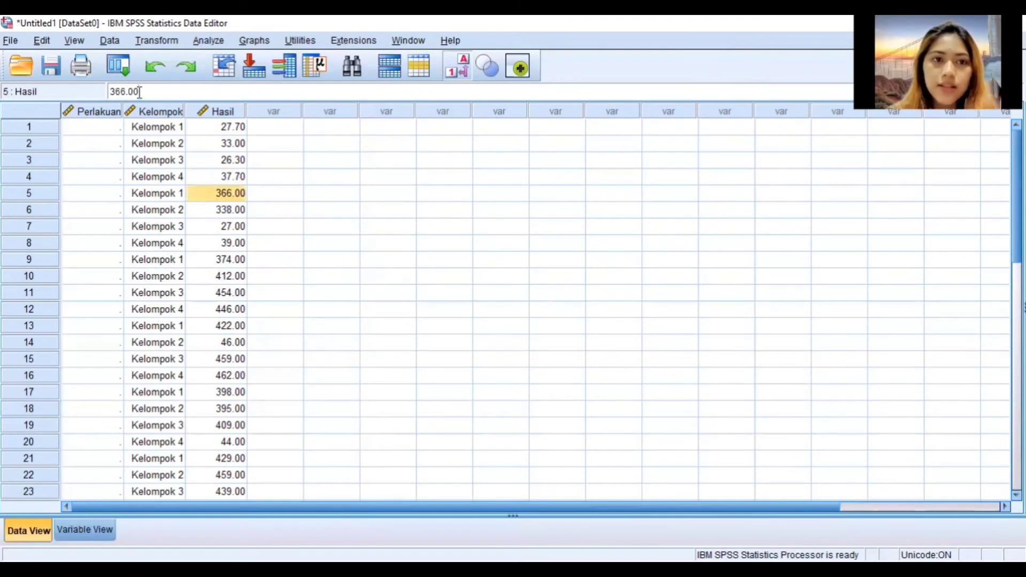
# - Try to replace the Hasil value in row 5 with 36,60, using a comma as the decimal separator
pyautogui.moveTo(140, 92); pyautogui.dragTo(121, 92)
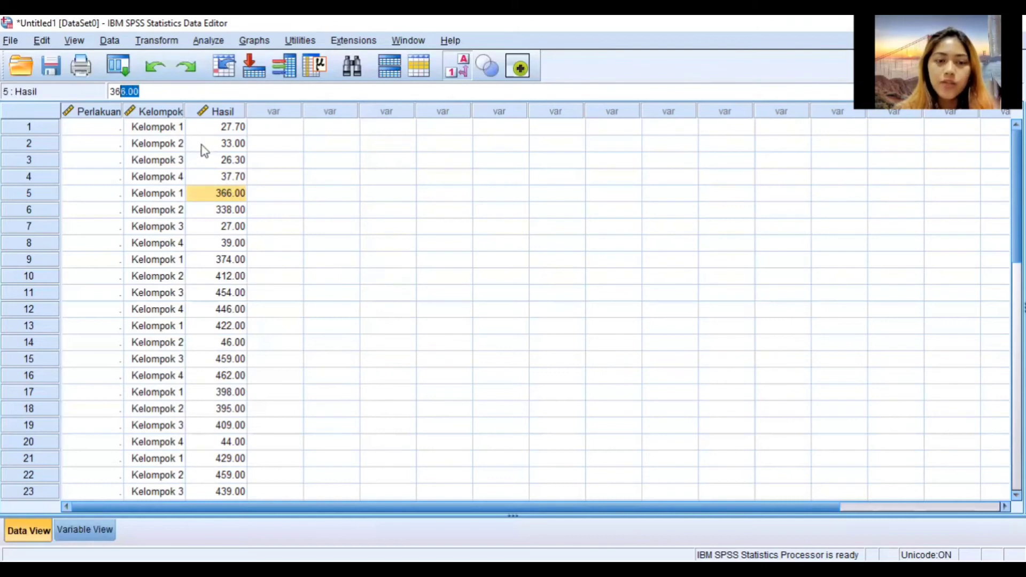
pyautogui.press('BackSpace')
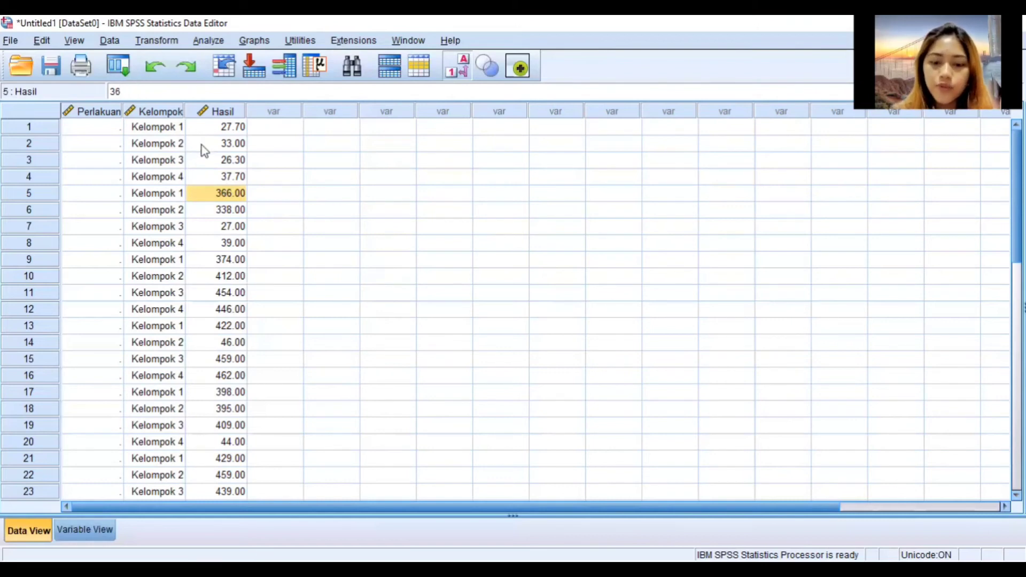
pyautogui.write('60')
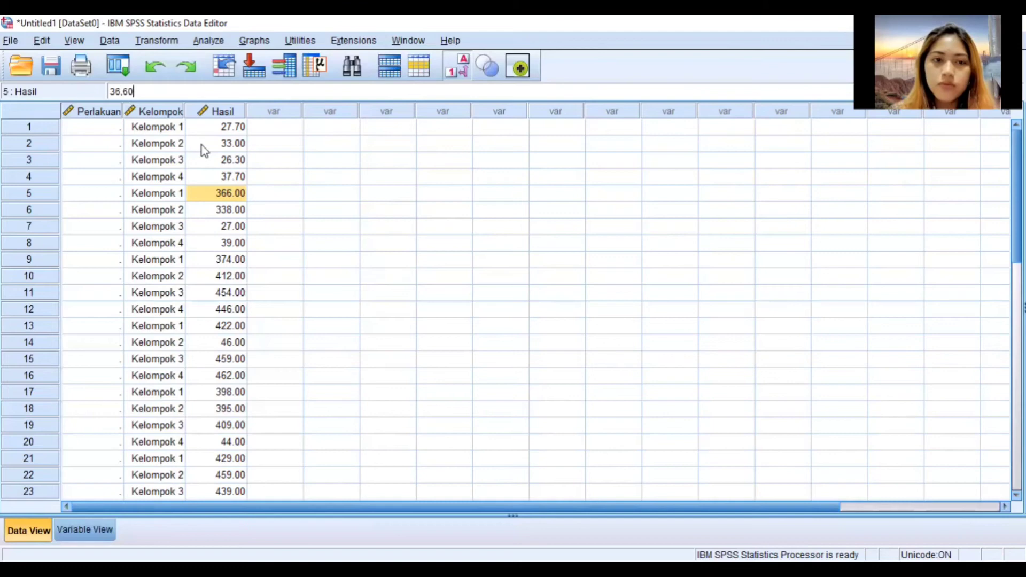
pyautogui.click(229, 210)
# - Correct the Hasil value in row 5 to 36.60
pyautogui.click(225, 196)
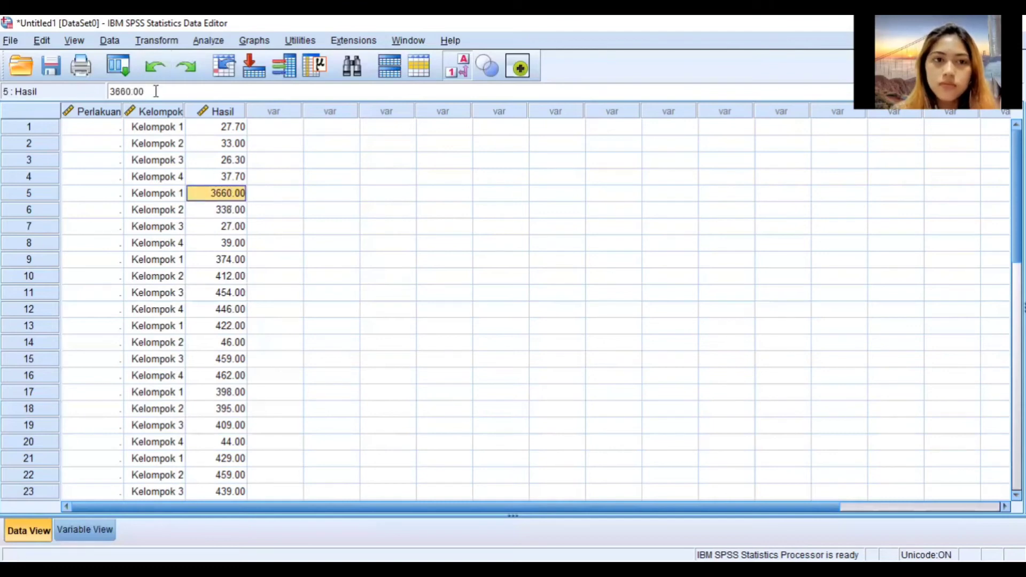
pyautogui.click(156, 91)
pyautogui.press('BackSpace')
pyautogui.press('BackSpace')
pyautogui.press('BackSpace')
pyautogui.press('BackSpace')
pyautogui.press('BackSpace')
pyautogui.write('.60')
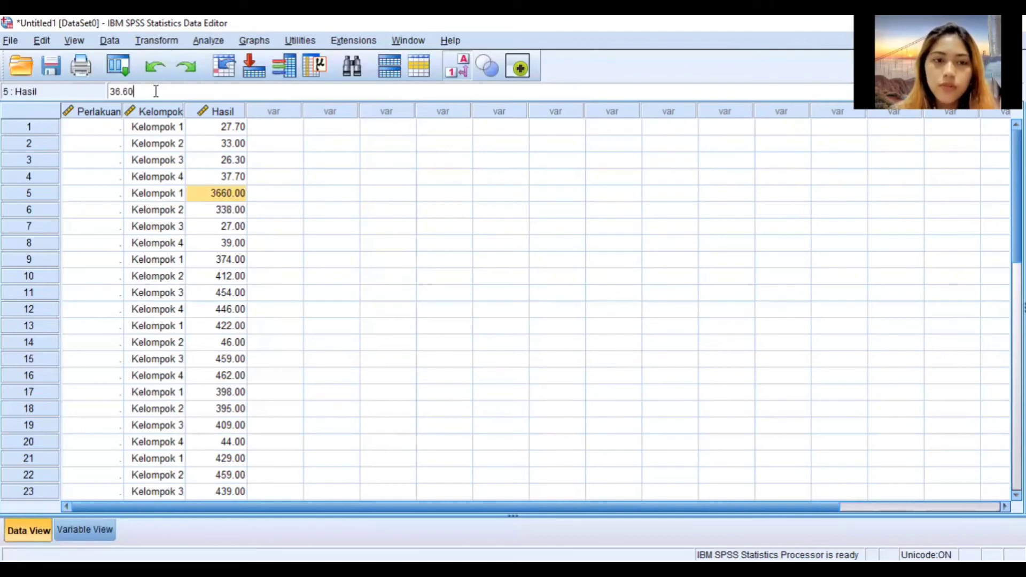
pyautogui.press('Return')
# - Correct the Hasil value in row 6 to 33.80
pyautogui.click(148, 92)
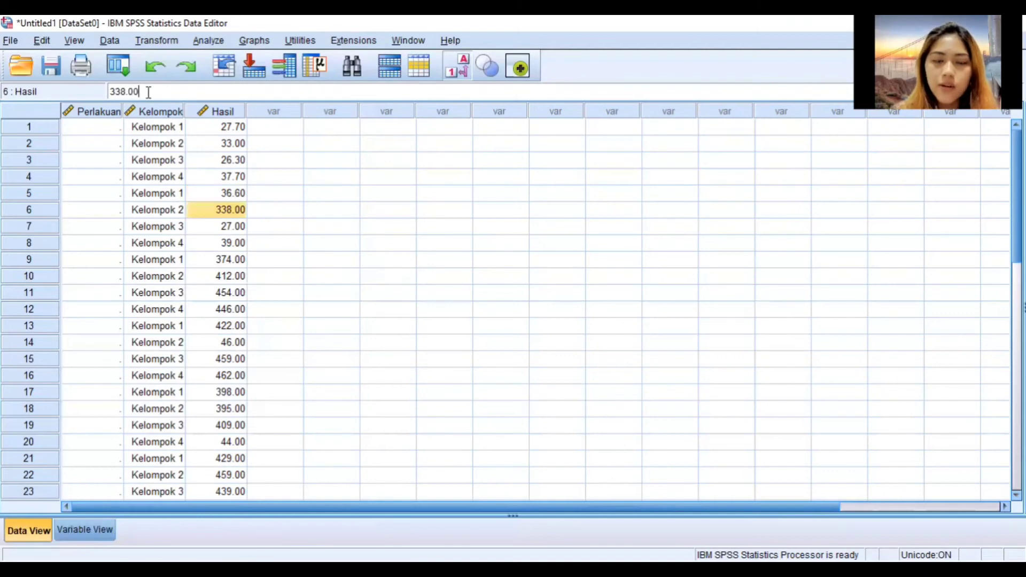
pyautogui.press('BackSpace')
pyautogui.press('BackSpace')
pyautogui.press('BackSpace')
pyautogui.press('BackSpace')
pyautogui.write('.')
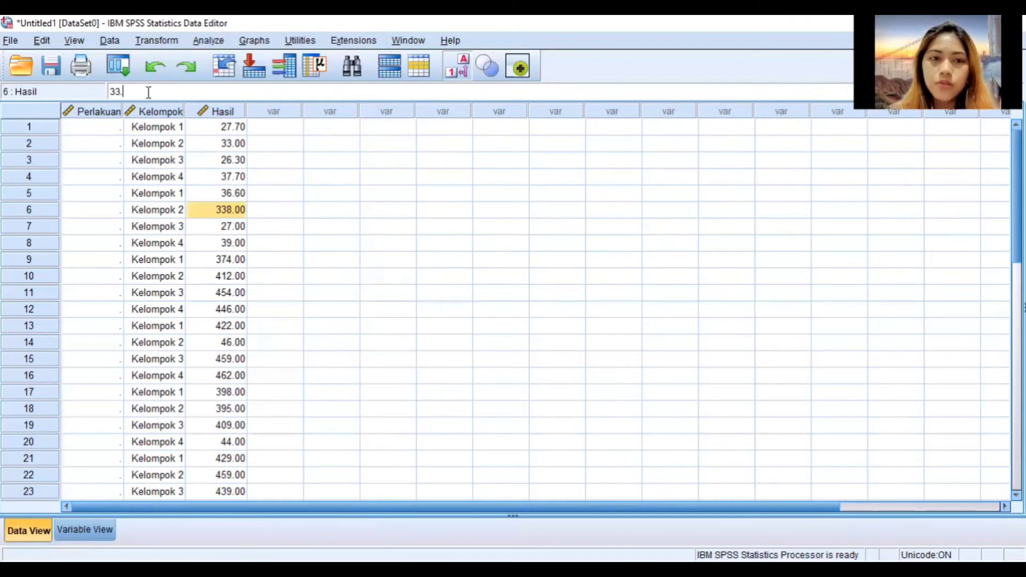
pyautogui.write('8')
pyautogui.press('Return')
# - Correct the Hasil value in row 9 to 37.40
pyautogui.click(238, 259)
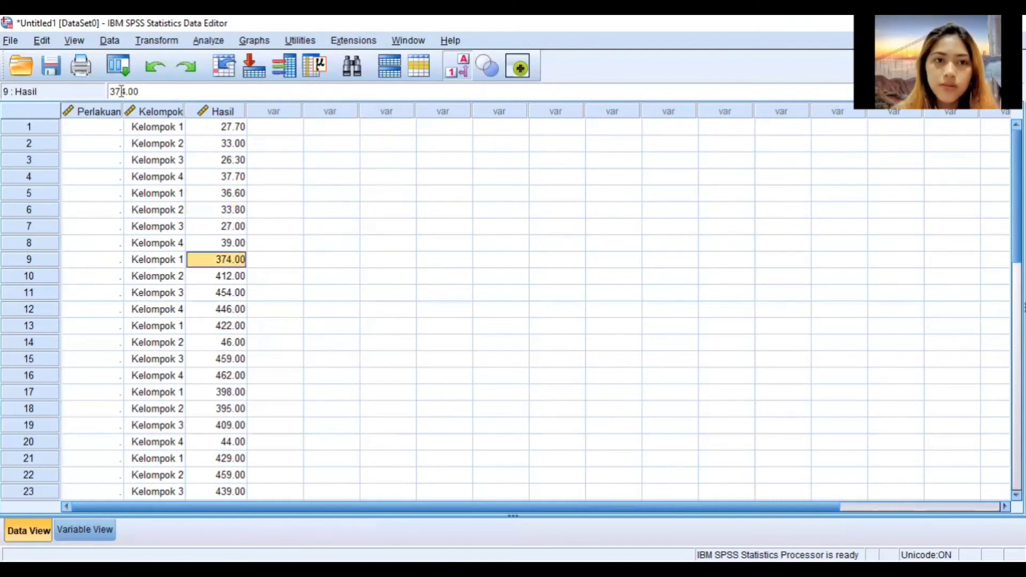
pyautogui.click(122, 91)
pyautogui.press('Delete')
pyautogui.press('Delete')
pyautogui.press('Delete')
pyautogui.press('Delete')
pyautogui.write('.40')
pyautogui.click(230, 279)
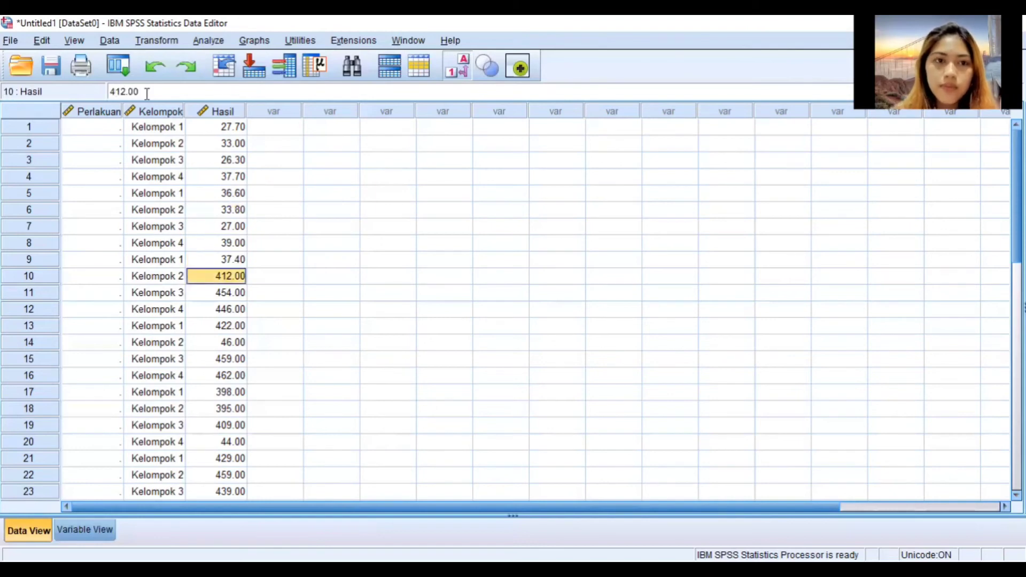
# - Correct the Hasil values in rows 10 and 11 to 41.20 and 45.40
pyautogui.click(123, 92)
pyautogui.press('Delete')
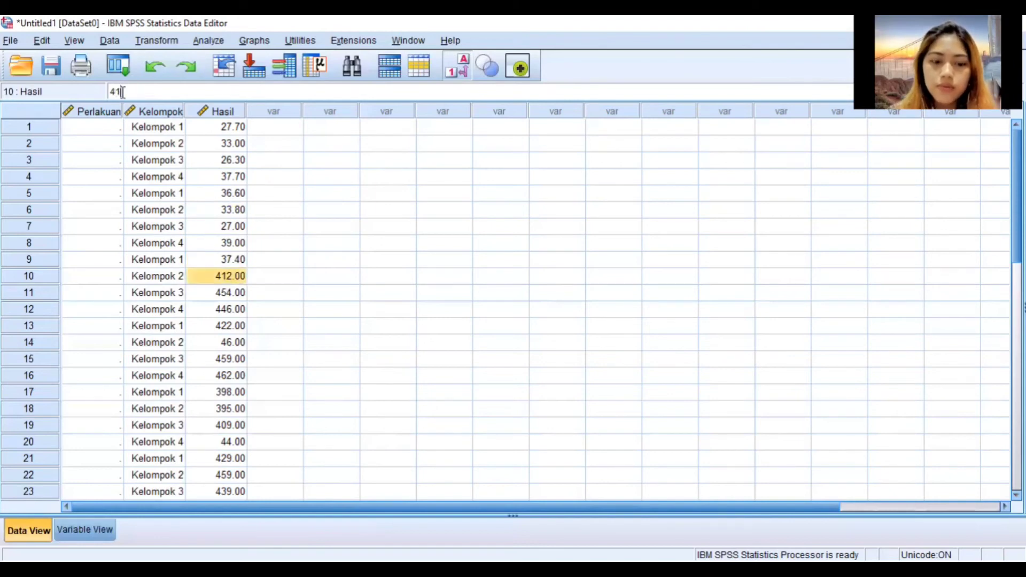
pyautogui.write('.20')
pyautogui.click(237, 293)
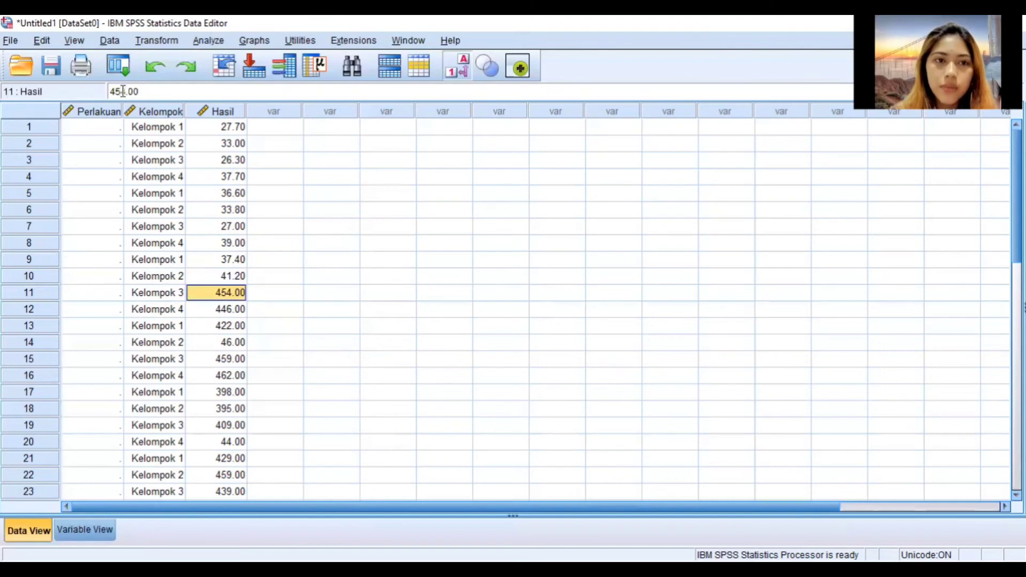
pyautogui.click(123, 92)
pyautogui.press('Delete')
pyautogui.write('.40')
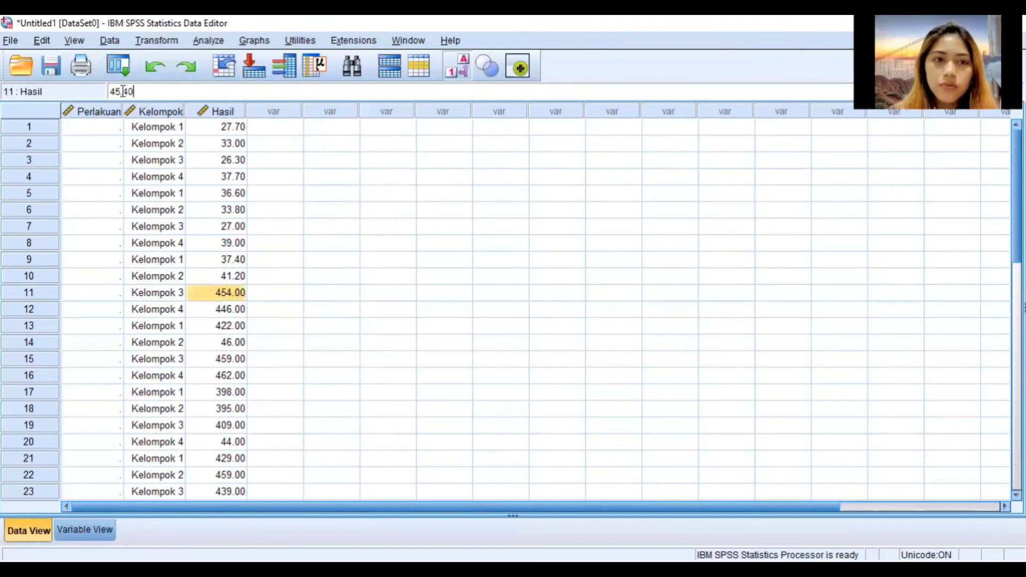
pyautogui.click(236, 309)
# - Correct the Hasil value in row 12 to 44.60
pyautogui.click(123, 92)
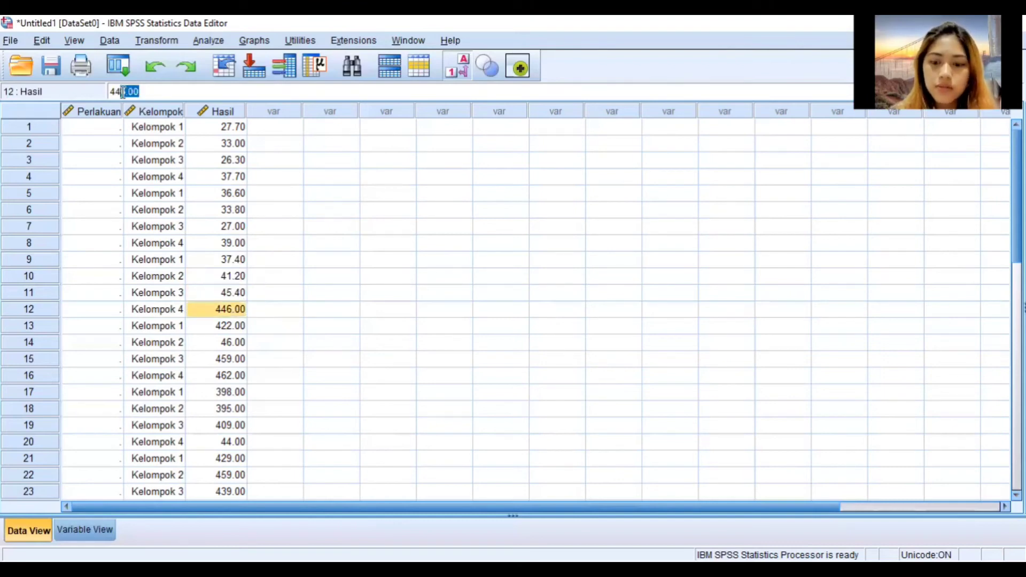
pyautogui.press('Delete')
pyautogui.write('.6')
pyautogui.click(236, 326)
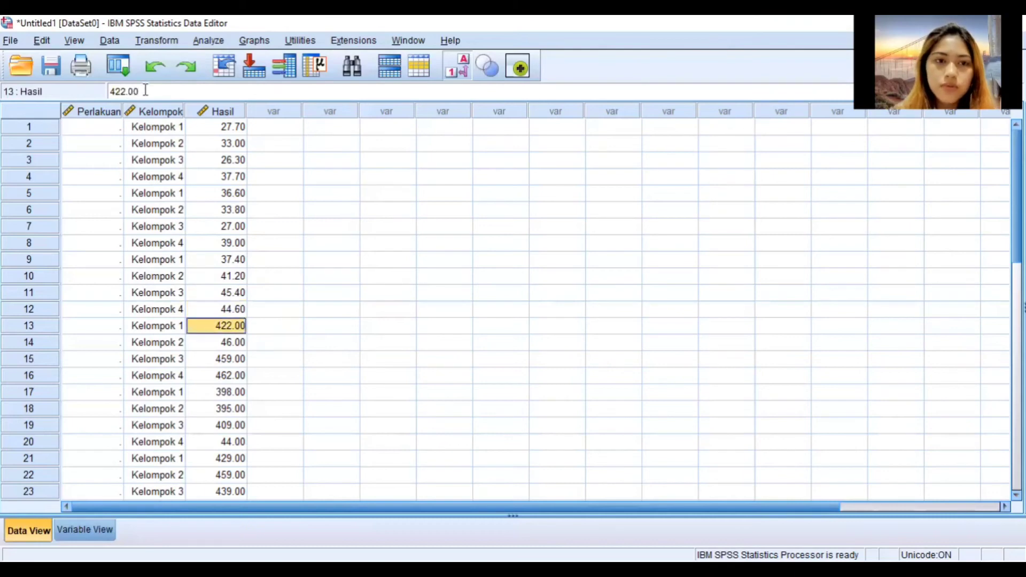
# - Try to replace the Hasil value in row 13 with 42,20, using a comma as the decimal separator
pyautogui.click(122, 92)
pyautogui.hotkey('shift', 'End')
pyautogui.press('Delete')
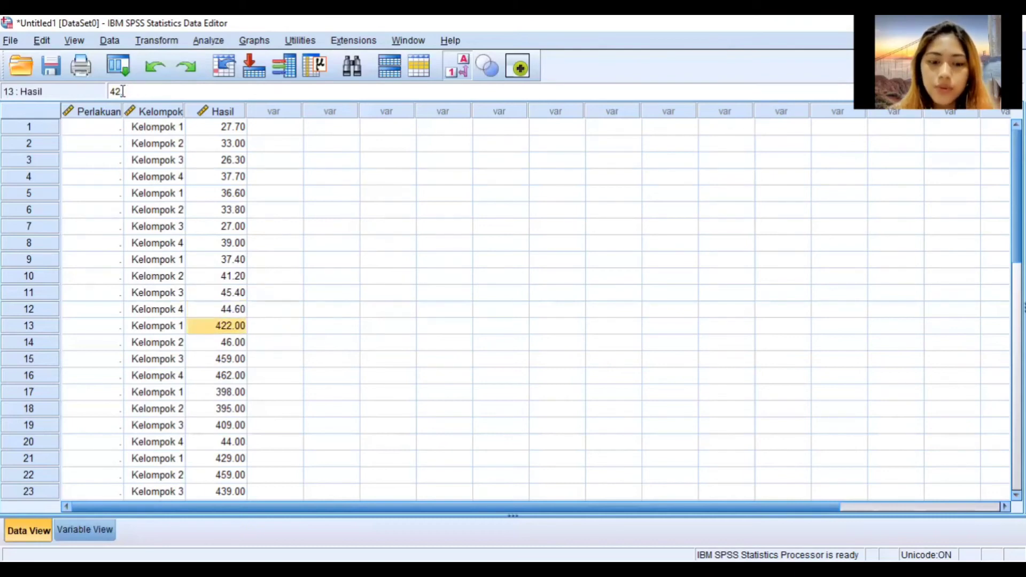
pyautogui.write('20')
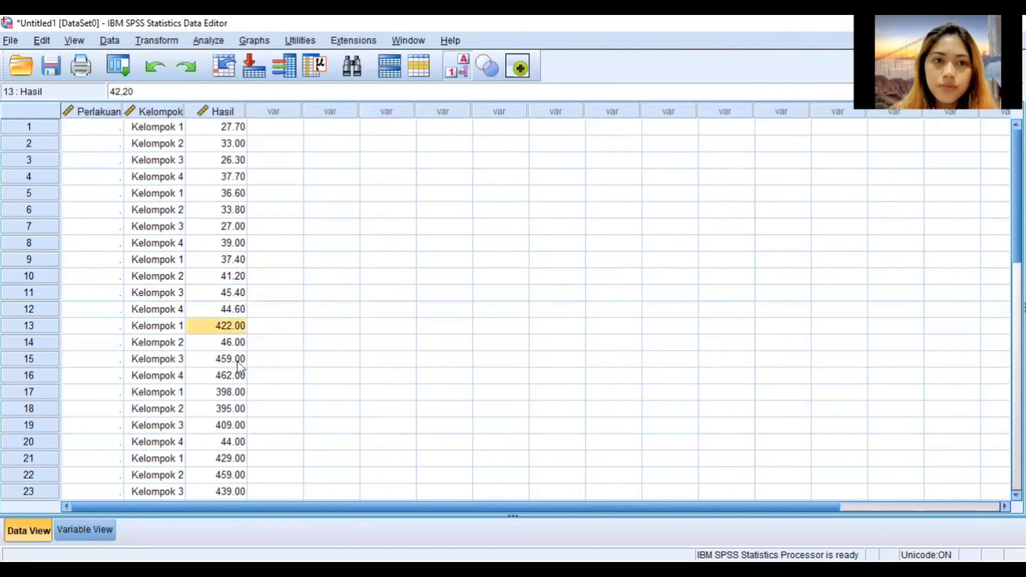
pyautogui.click(229, 327)
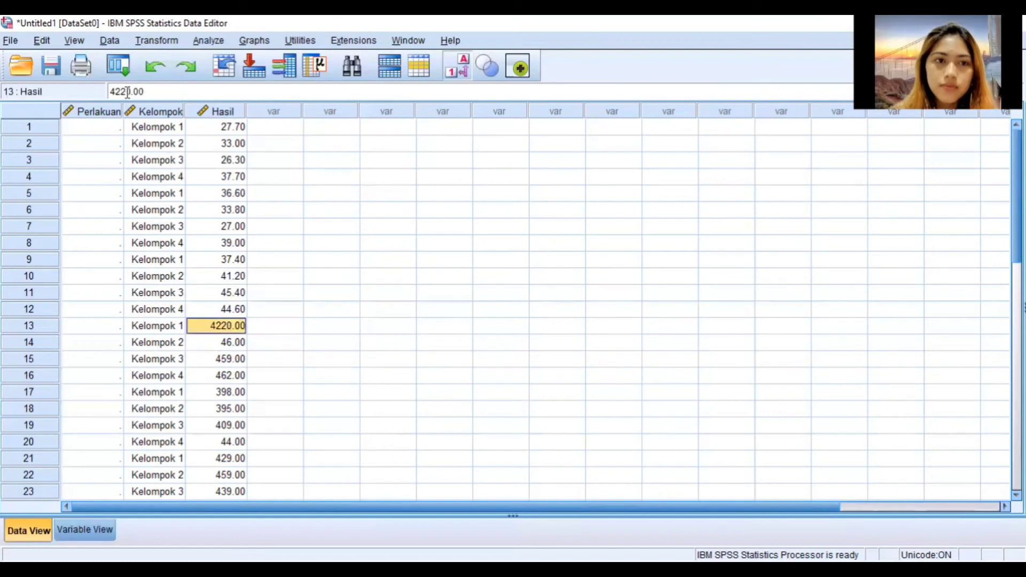
# - Correct the Hasil value in row 13 to 42.20
pyautogui.click(127, 92)
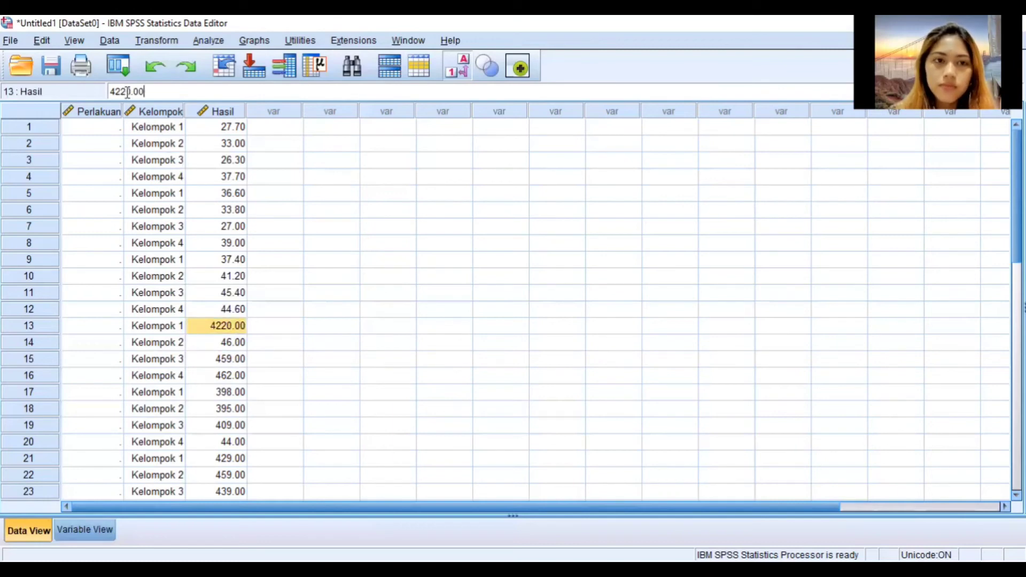
pyautogui.press('Delete')
pyautogui.press('Delete')
pyautogui.press('Delete')
pyautogui.press('Delete')
pyautogui.press('BackSpace')
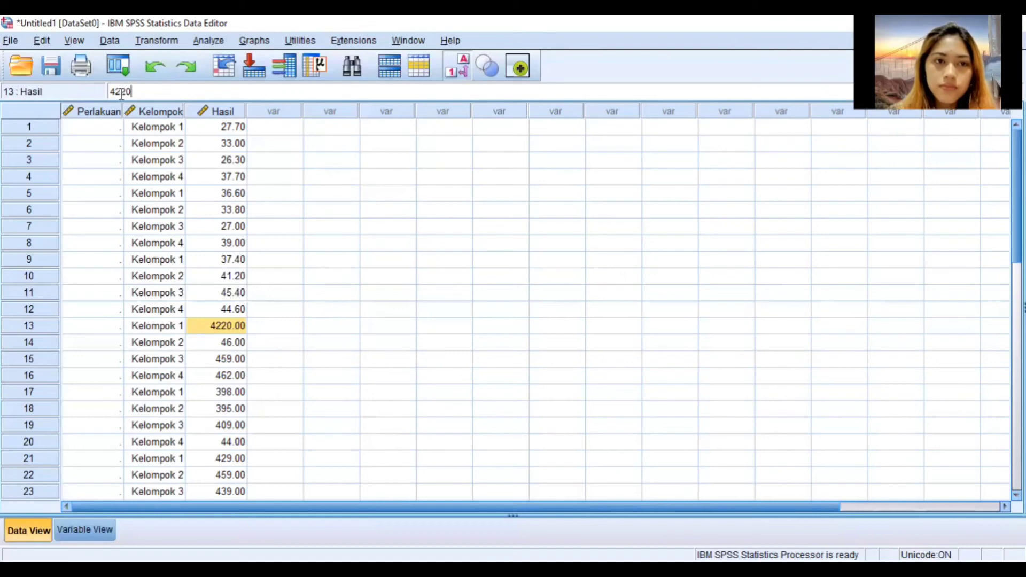
pyautogui.write(',')
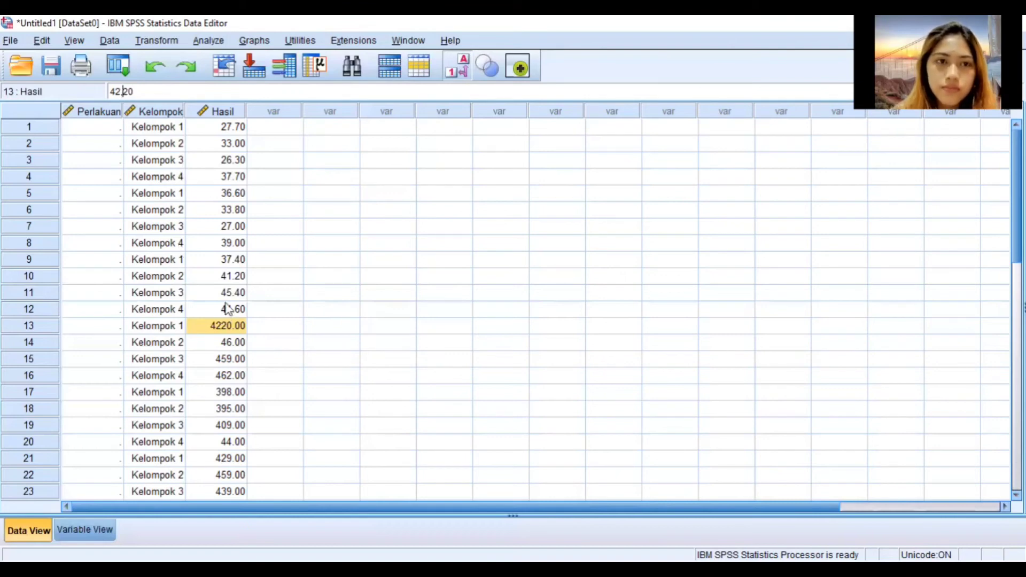
pyautogui.click(233, 342)
# - Correct the Hasil values in rows 15 and 16 to 45.90 and 46.20
pyautogui.press('Down')
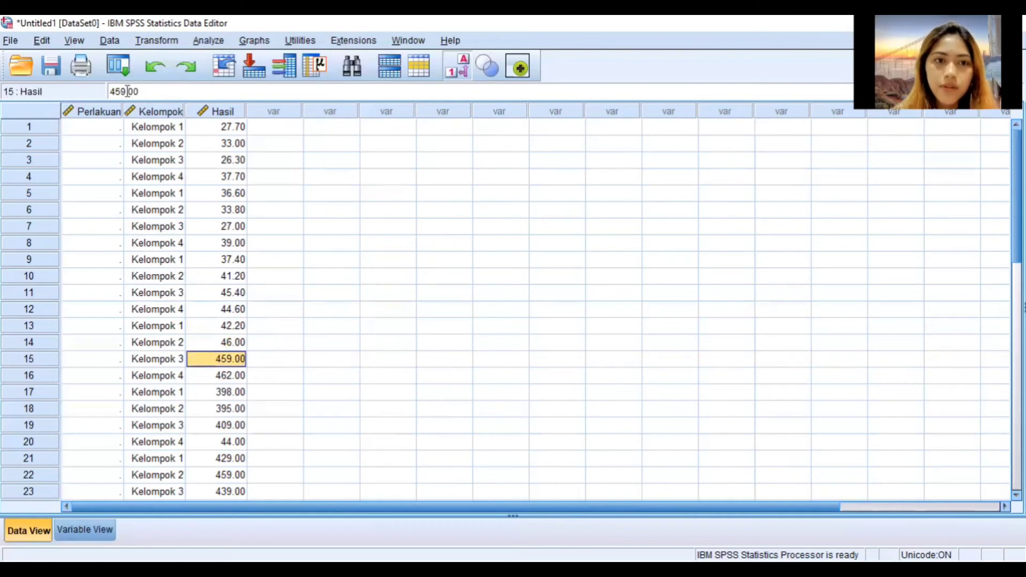
pyautogui.click(122, 92)
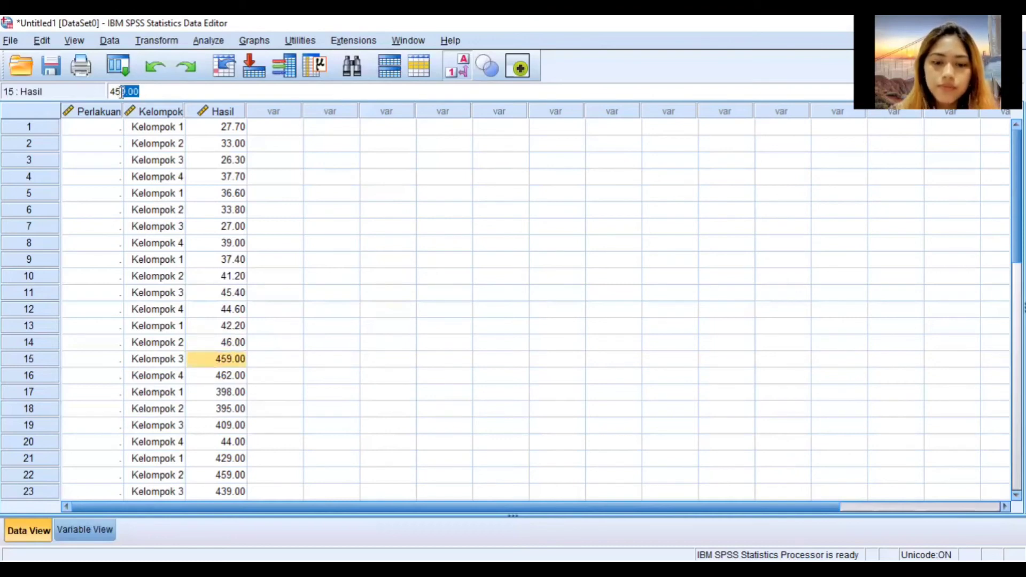
pyautogui.press('BackSpace')
pyautogui.write('.90')
pyautogui.press('Return')
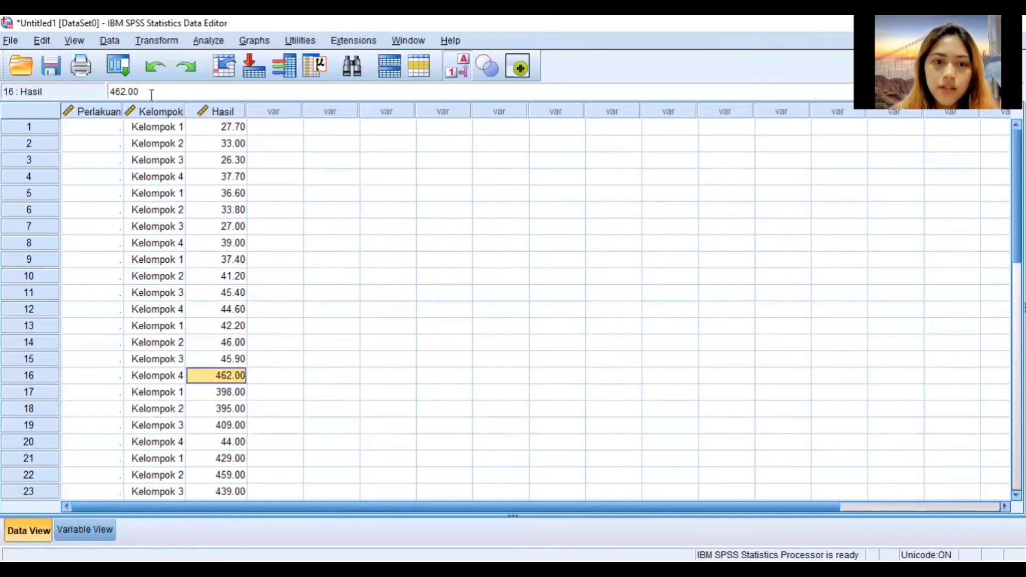
pyautogui.click(122, 91)
pyautogui.press('BackSpace')
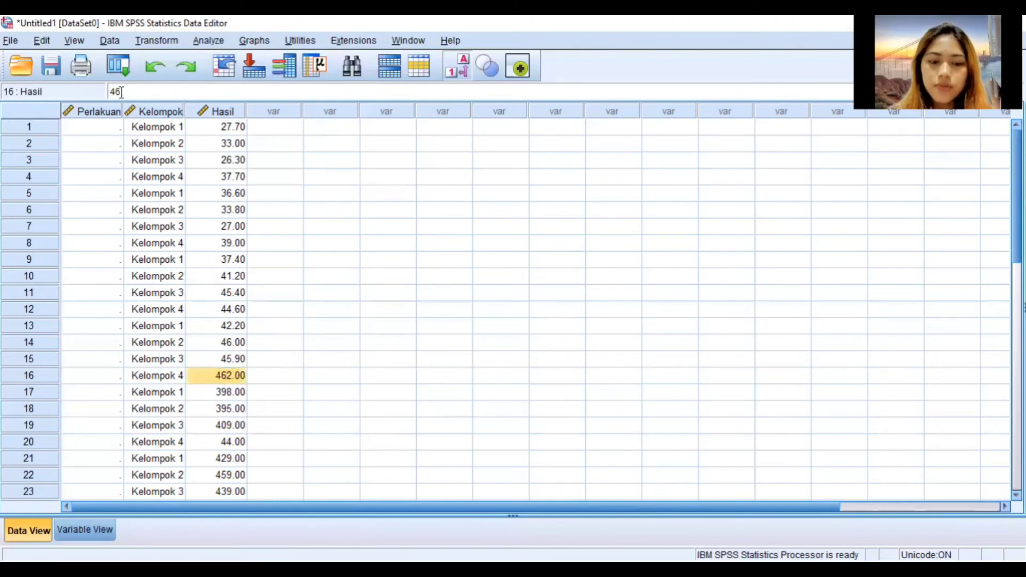
pyautogui.write('.2')
pyautogui.press('Return')
# - Correct the Hasil value in row 17 to 39.80
pyautogui.click(122, 92)
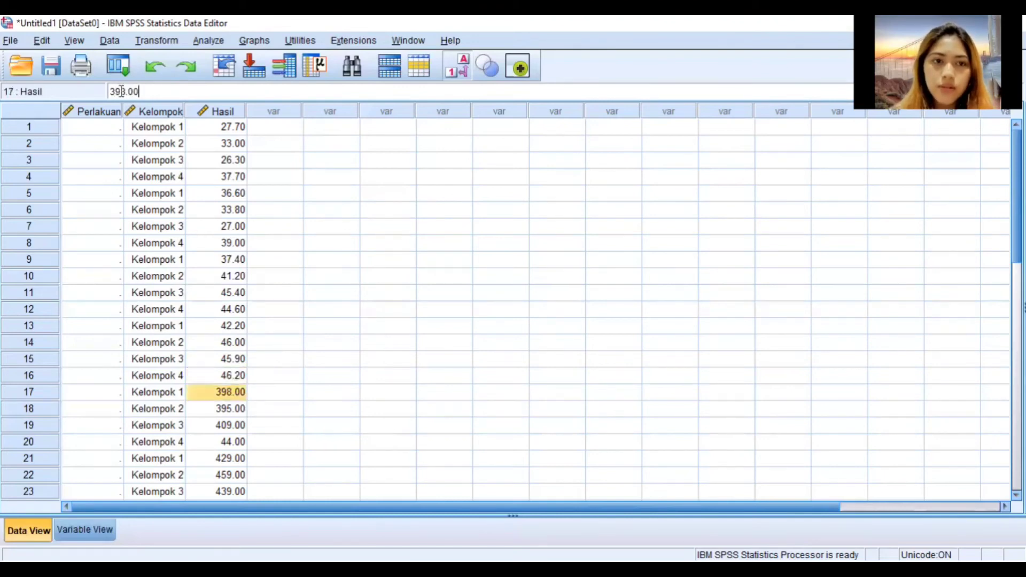
pyautogui.hotkey('shift', 'End')
pyautogui.press('BackSpace')
pyautogui.write('.80')
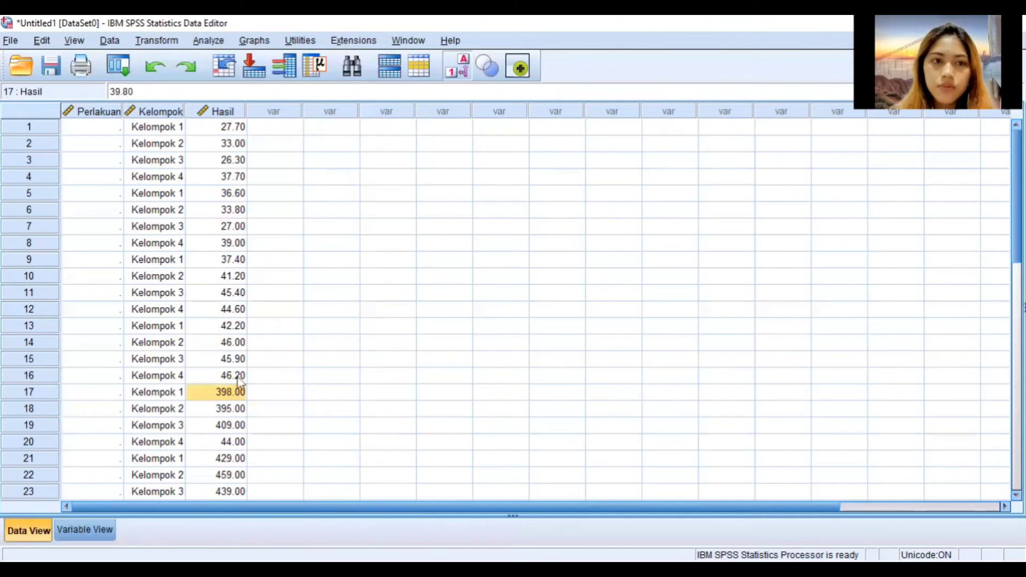
pyautogui.click(227, 409)
# - Correct the Hasil values in rows 18 and 19 to 39.50 and 40.90
pyautogui.click(122, 92)
pyautogui.hotkey('shift', 'End')
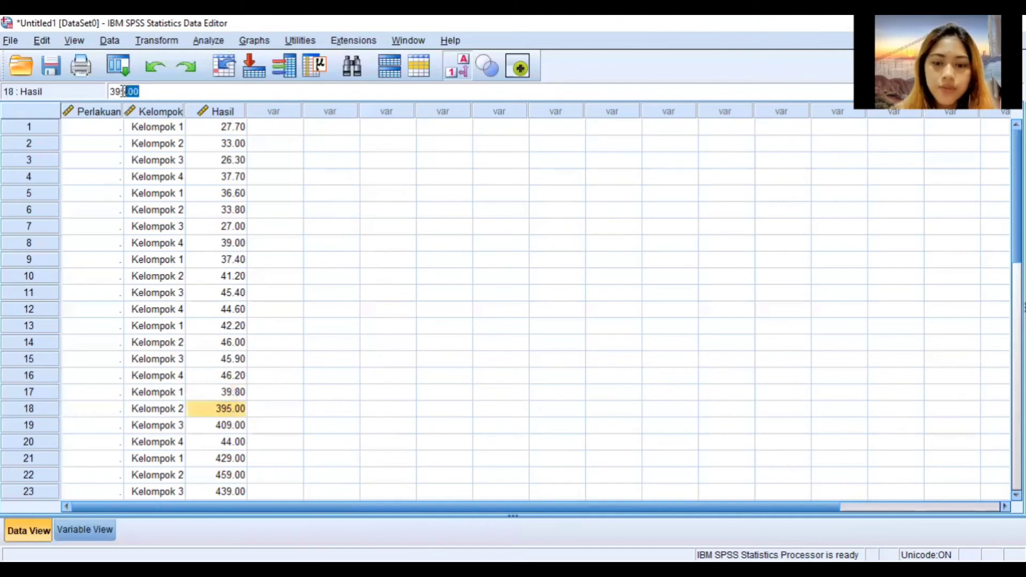
pyautogui.press('BackSpace')
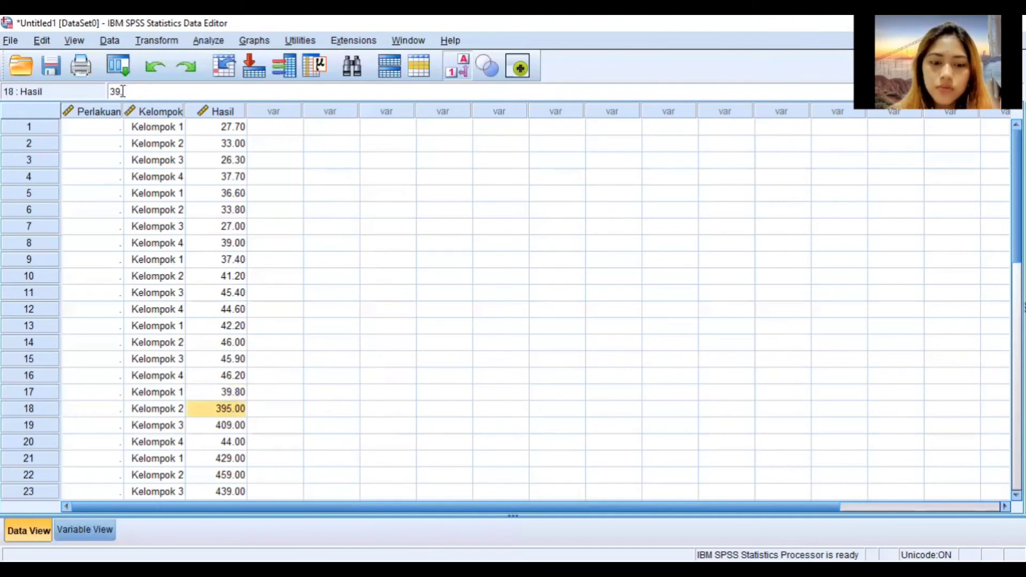
pyautogui.write('.50')
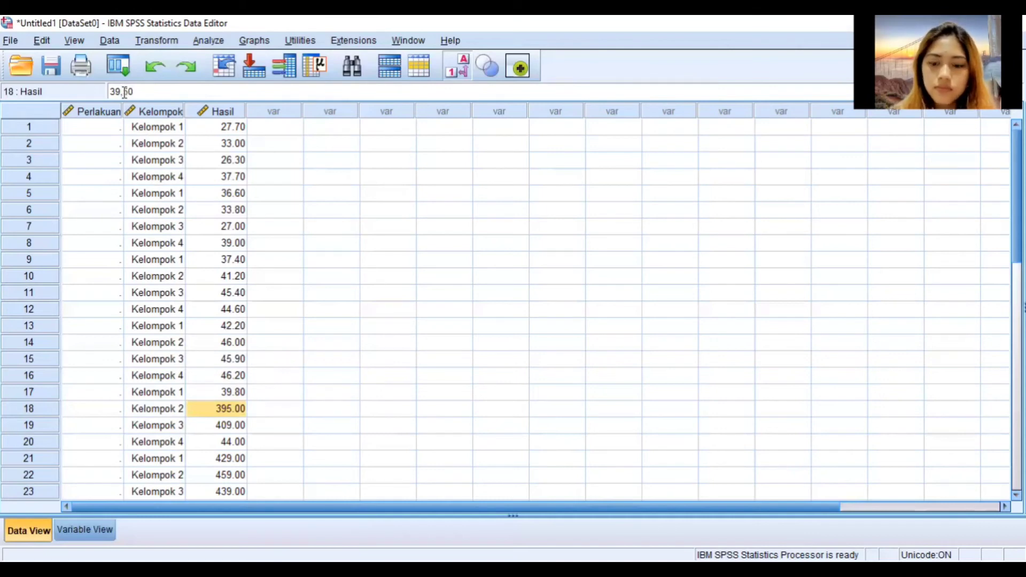
pyautogui.click(230, 425)
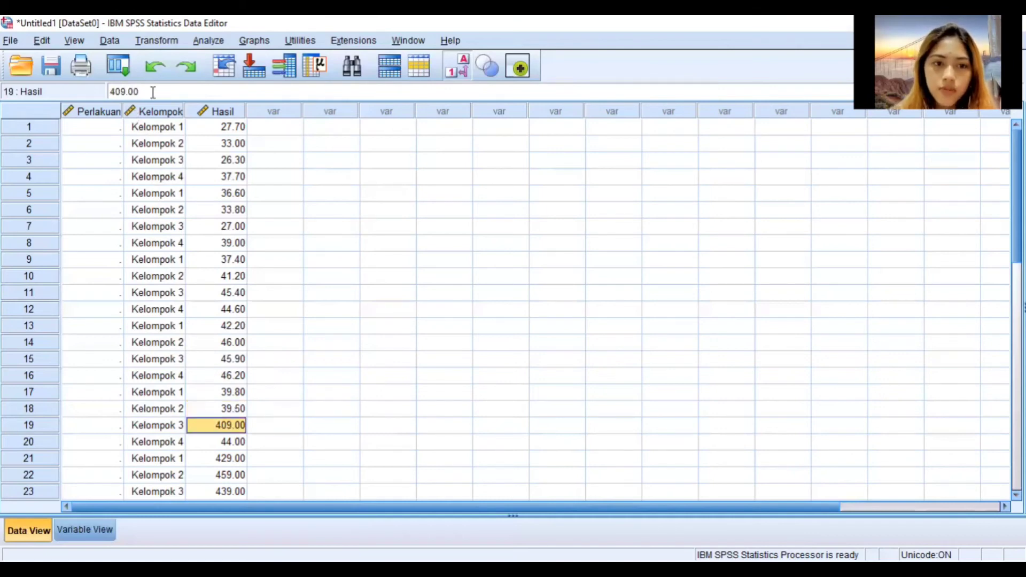
pyautogui.click(124, 92)
pyautogui.press('BackSpace')
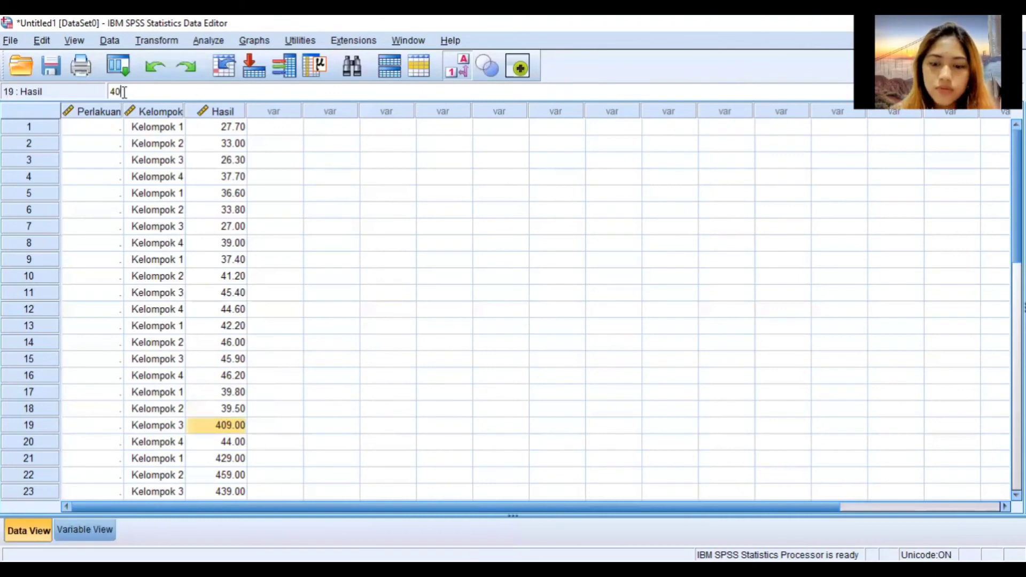
pyautogui.write('.90')
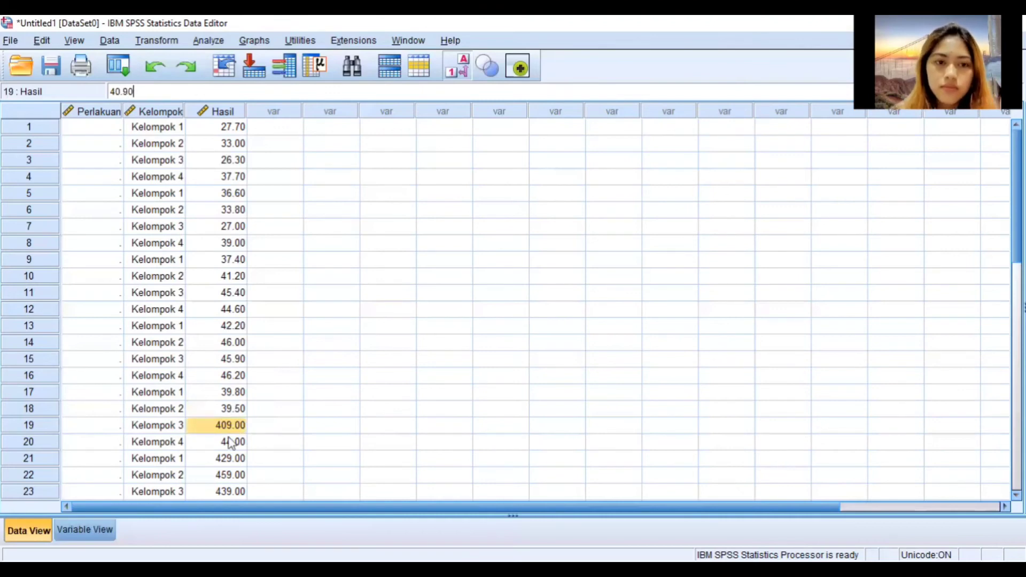
# - Correct the Hasil values in rows 21 and 22 to 42.90 and 45.90
pyautogui.click(235, 458)
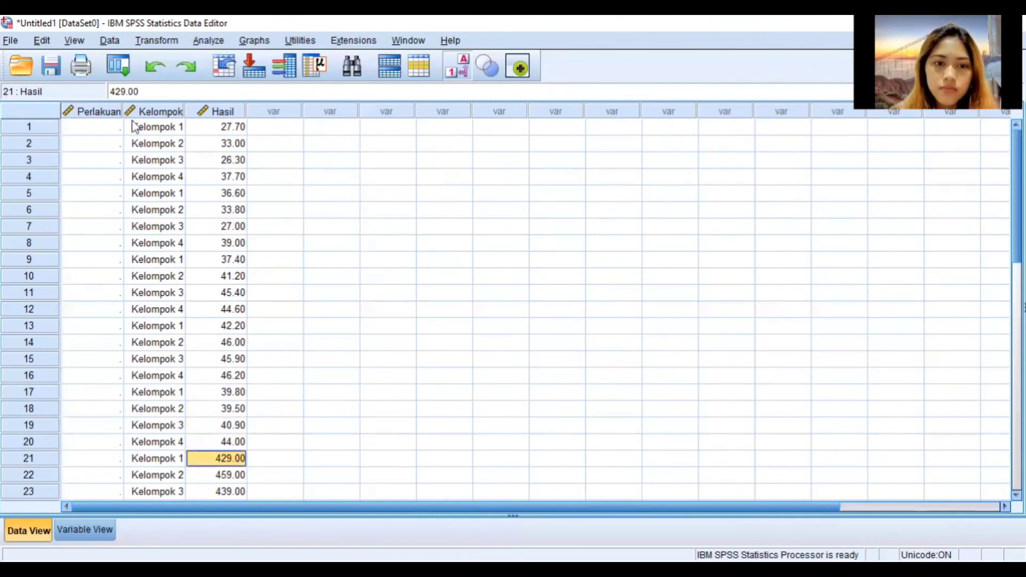
pyautogui.click(123, 92)
pyautogui.hotkey('shift', 'End')
pyautogui.press('BackSpace')
pyautogui.write('.90')
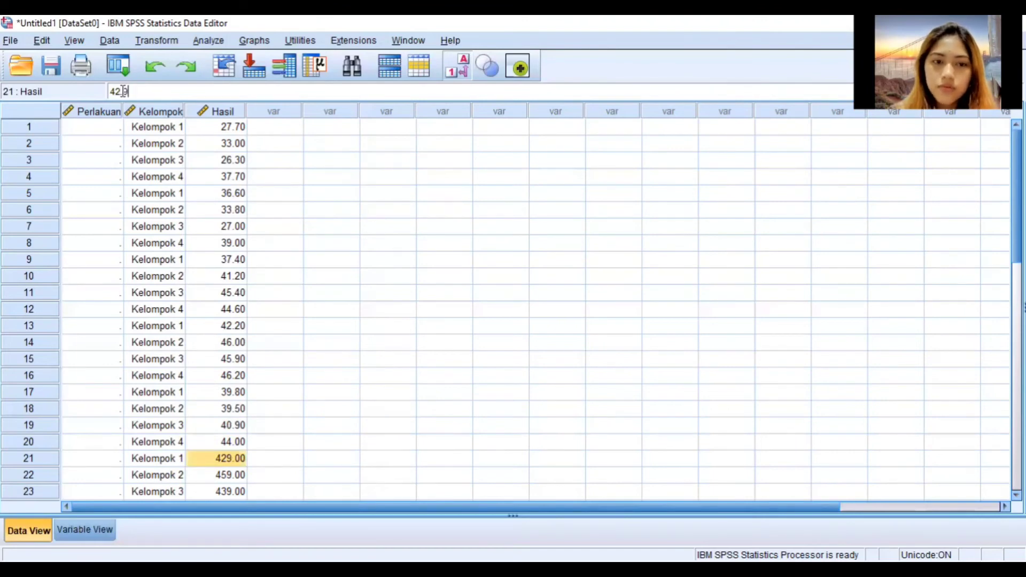
pyautogui.click(238, 476)
pyautogui.click(123, 92)
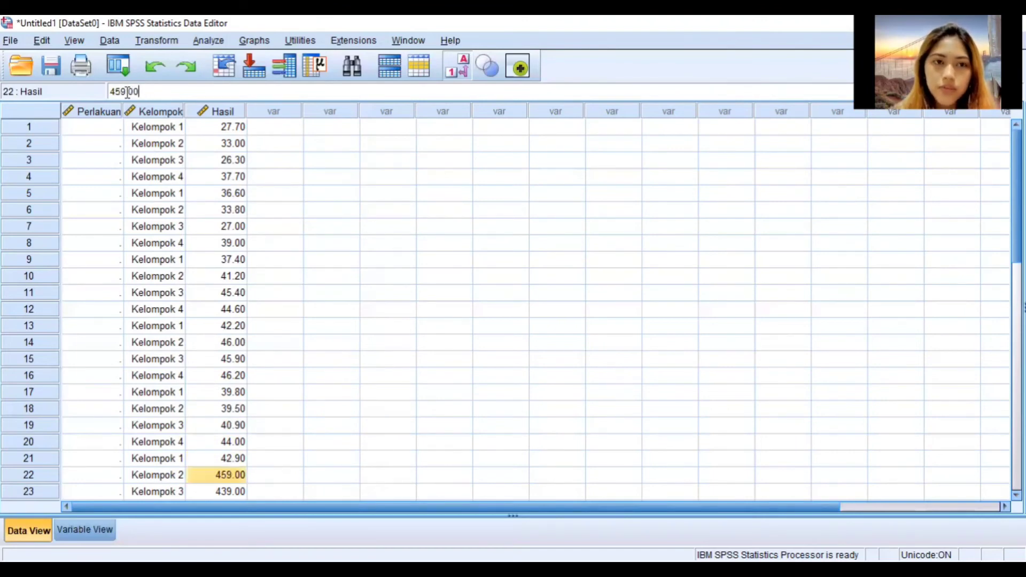
pyautogui.hotkey('shift', 'End')
pyautogui.press('BackSpace')
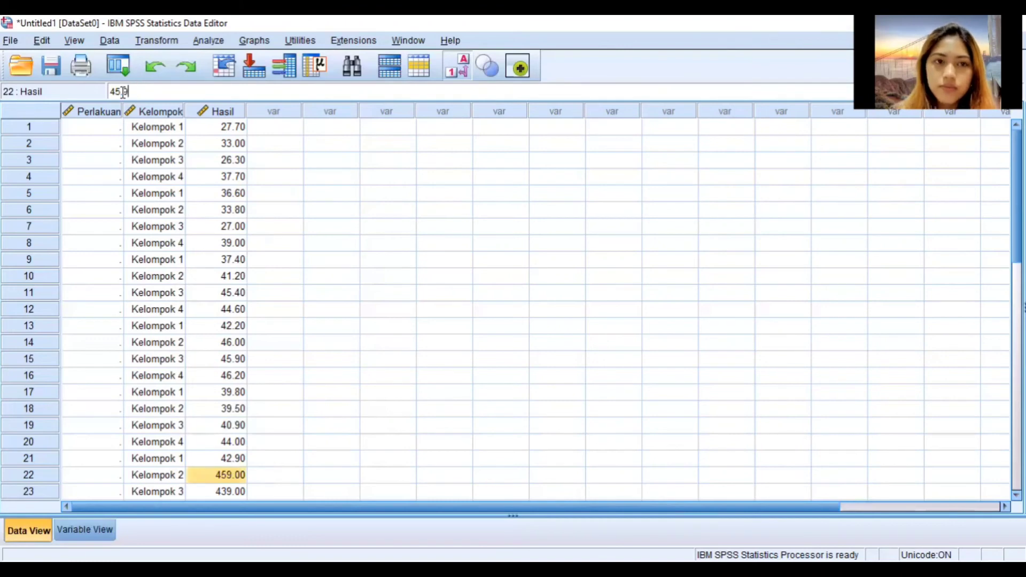
pyautogui.write('.90')
# - Correct the Hasil value in row 23 to 43.90
pyautogui.click(245, 492)
pyautogui.click(123, 91)
pyautogui.hotkey('shift', 'End')
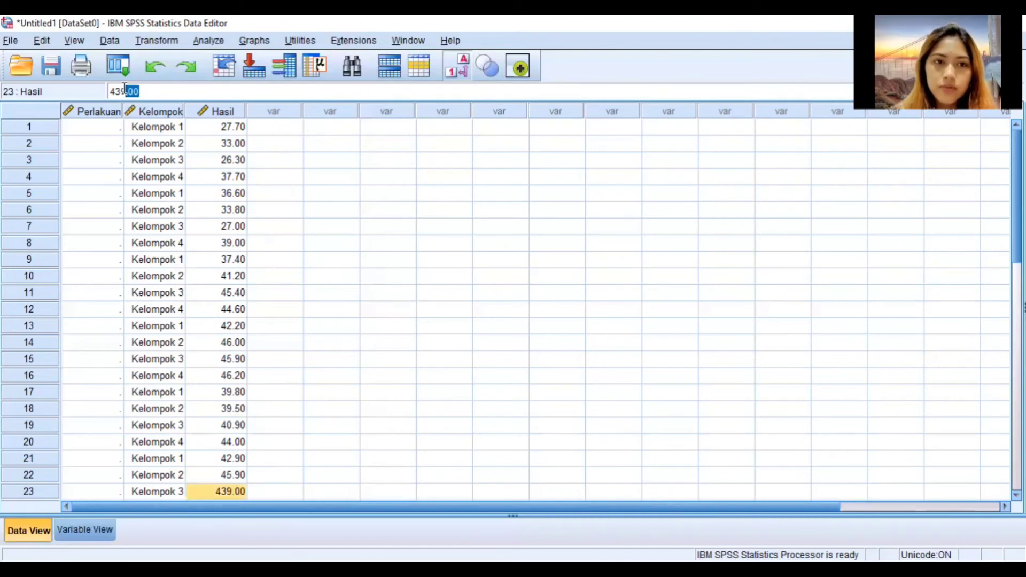
pyautogui.press('BackSpace')
pyautogui.write('.')
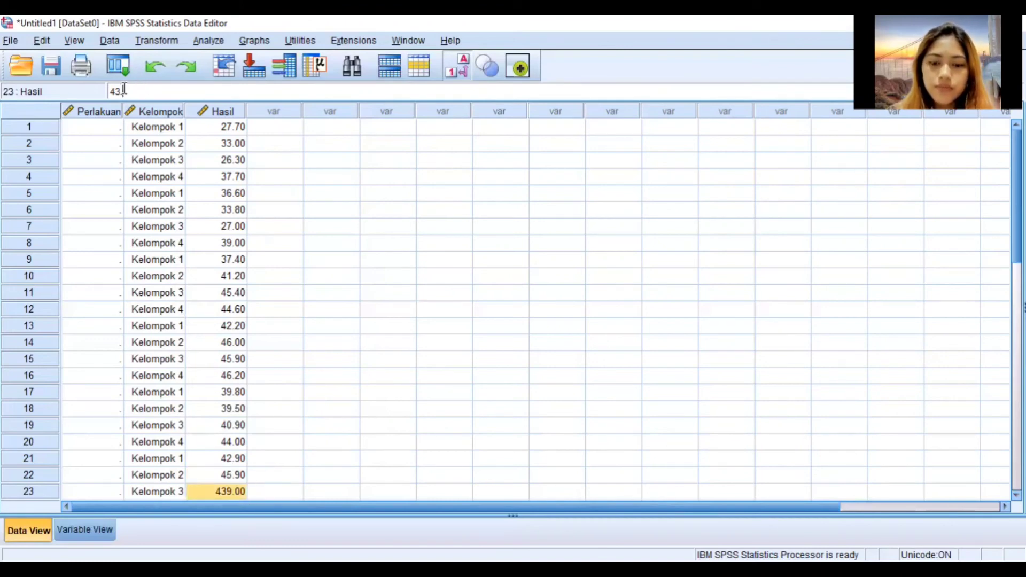
pyautogui.write('90')
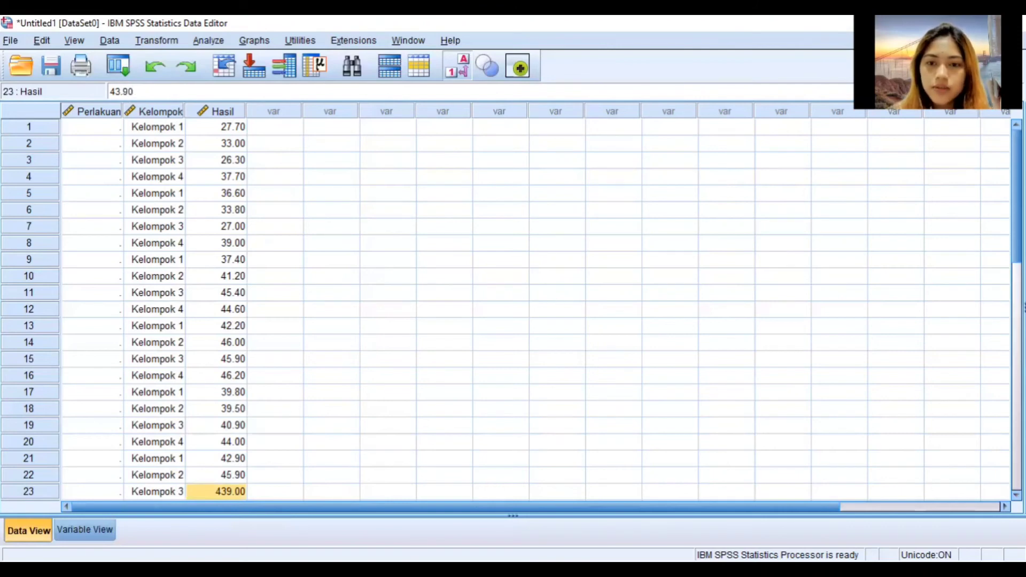
pyautogui.press('Return')
# - Correct the Hasil value in row 24 to 45.60, using a period as the decimal separator
pyautogui.moveTo(139, 92); pyautogui.dragTo(117, 91)
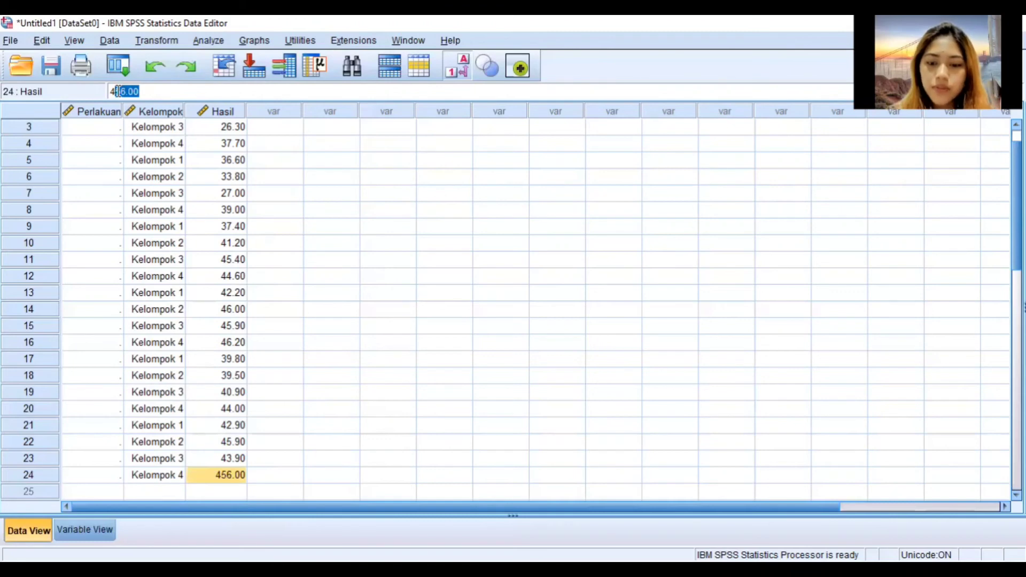
pyautogui.write('5/60')
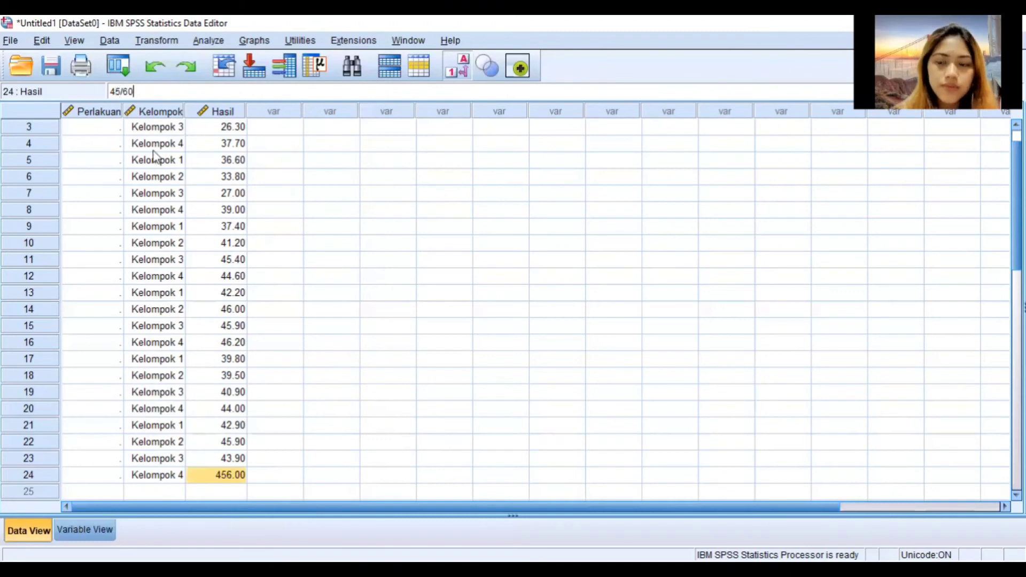
pyautogui.press('BackSpace')
pyautogui.press('BackSpace')
pyautogui.press('BackSpace')
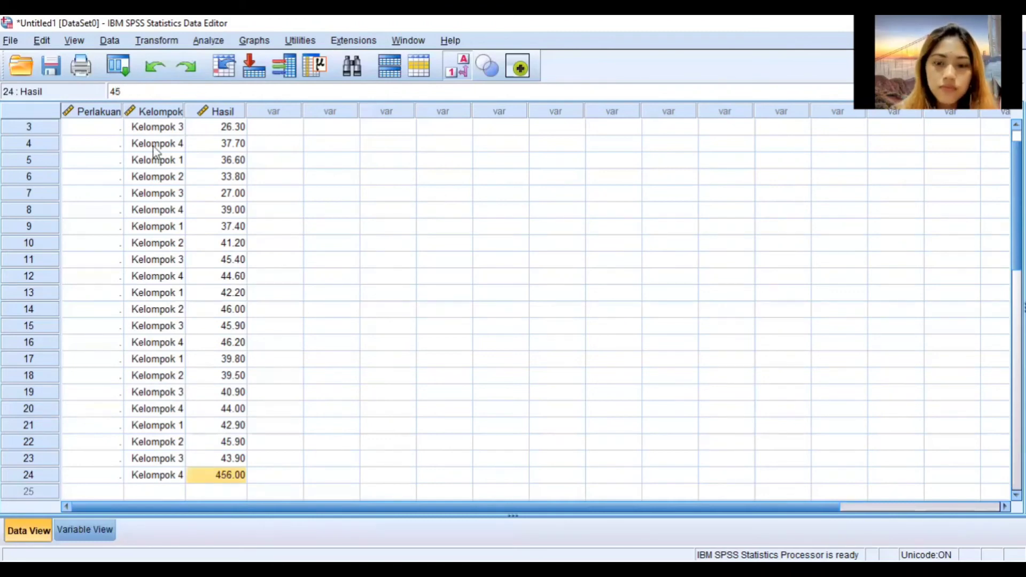
pyautogui.press('BackSpace')
pyautogui.write('.')
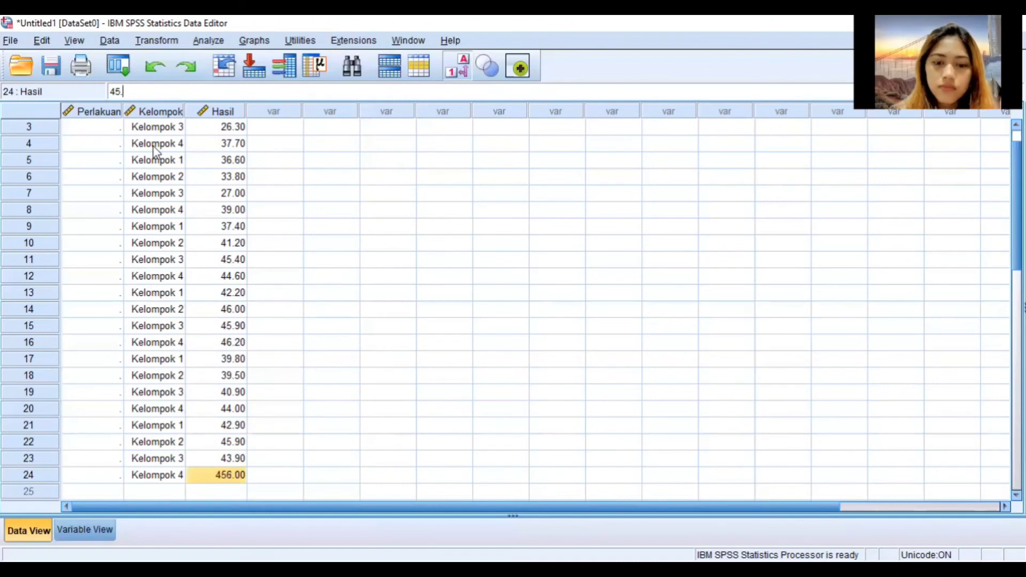
pyautogui.write('60')
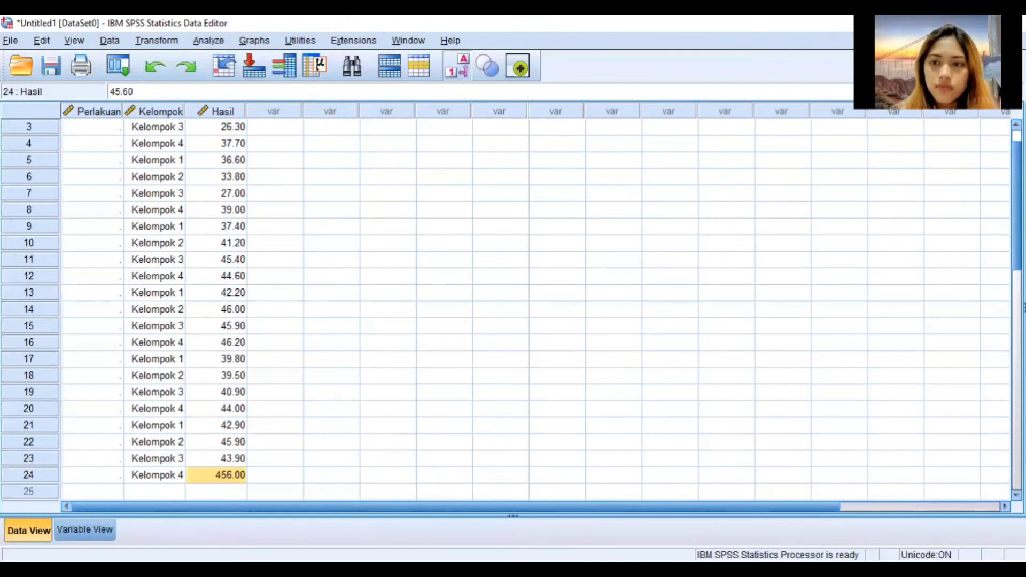
# - Fill Perlakuan in rows 1 to 4 with code 1 for the Kontrol treatment
pyautogui.scroll(1, 91, 131)
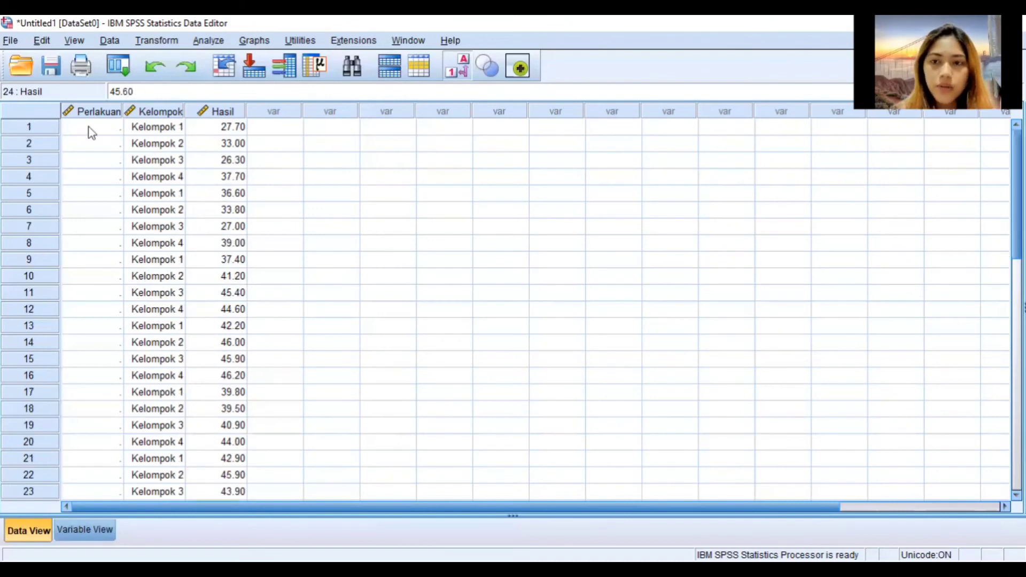
pyautogui.click(89, 126)
pyautogui.write('1')
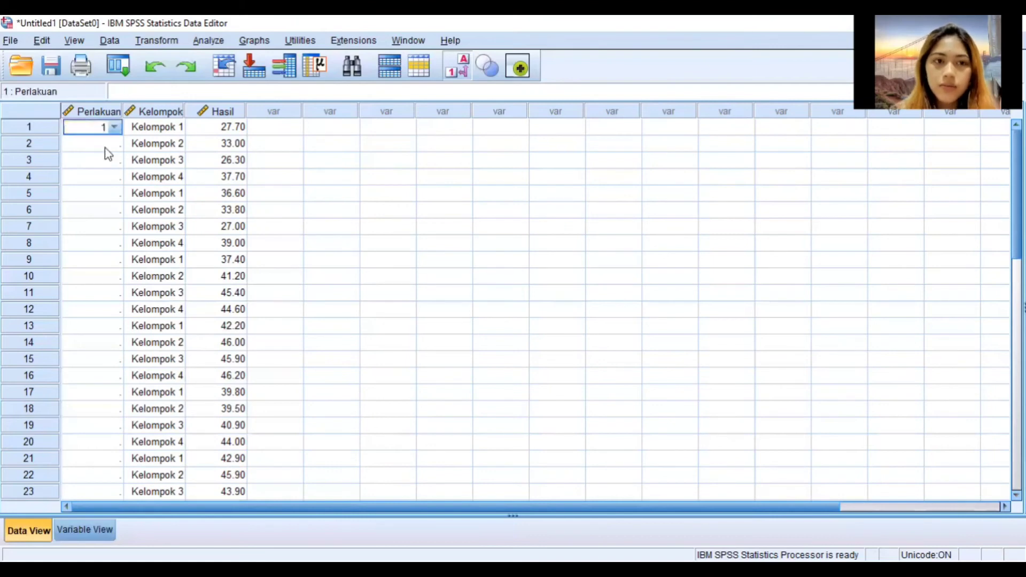
pyautogui.press('Return')
pyautogui.write('1')
pyautogui.press('Return')
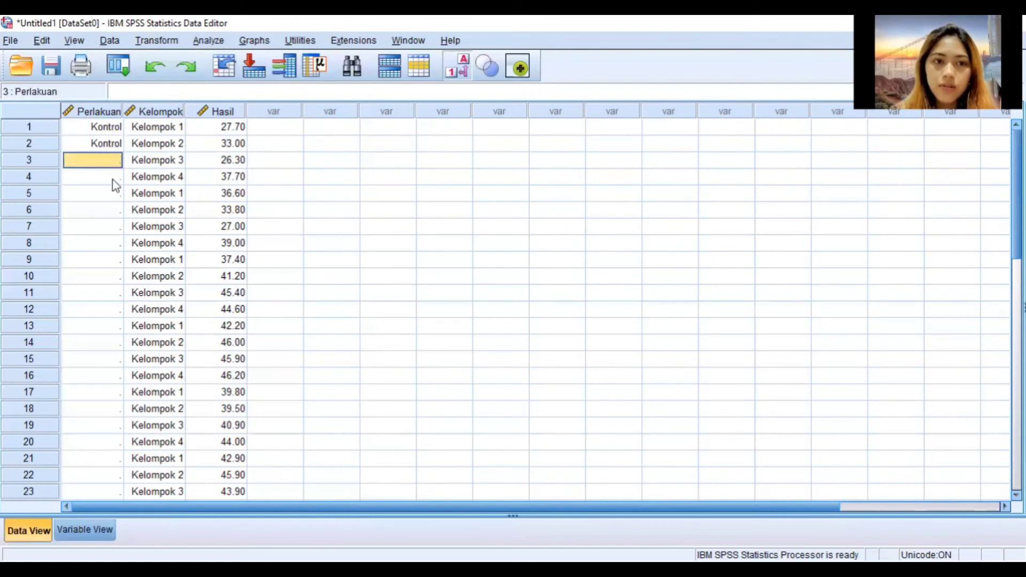
pyautogui.write('1')
pyautogui.press('Return')
pyautogui.write('1')
pyautogui.press('Return')
# - Fill Perlakuan in rows 5 to 8 with code 2 for the PK treatment
pyautogui.write('2')
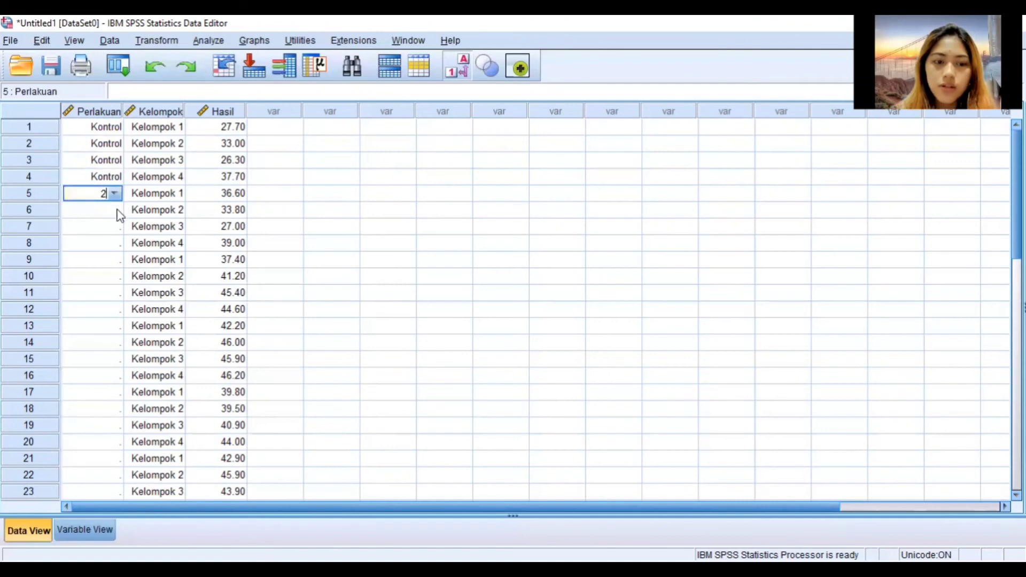
pyautogui.press('Return')
pyautogui.write('2')
pyautogui.press('Return')
pyautogui.write('2')
pyautogui.press('Return')
pyautogui.write('2')
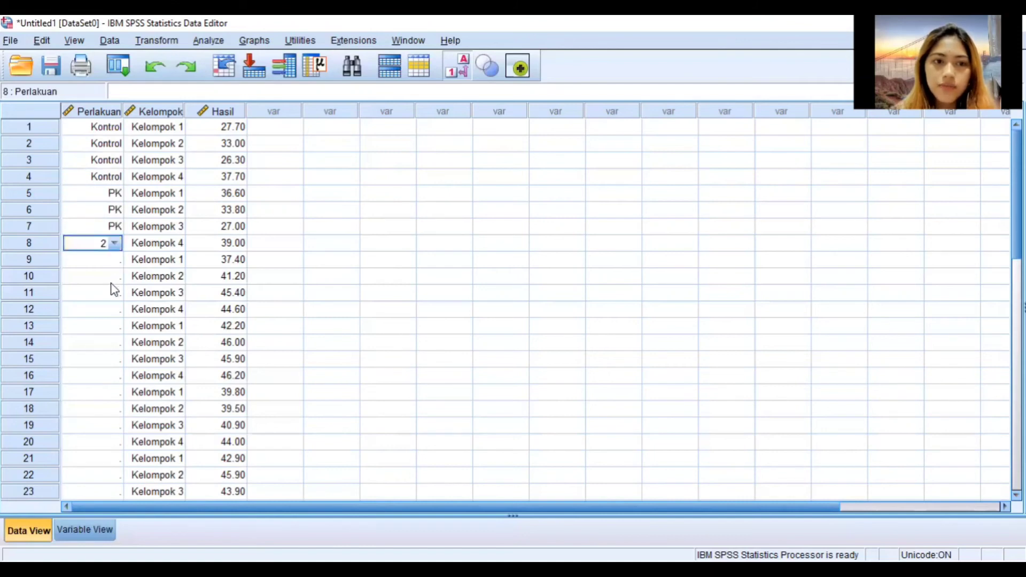
pyautogui.press('Return')
# - Fill Perlakuan in rows 9 to 12 with code 3 for the N treatment
pyautogui.write('3')
pyautogui.press('Return')
pyautogui.write('3')
pyautogui.press('Return')
pyautogui.write('3')
pyautogui.press('Return')
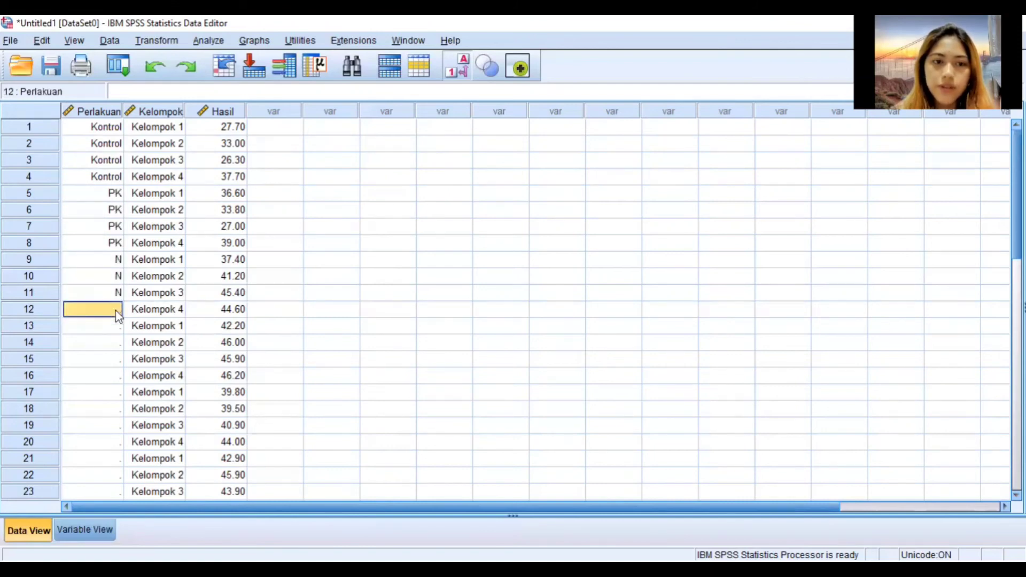
pyautogui.write('3')
pyautogui.press('Return')
# - Fill Perlakuan in rows 13 to 16 with code 4 for the NP treatment
pyautogui.write('4')
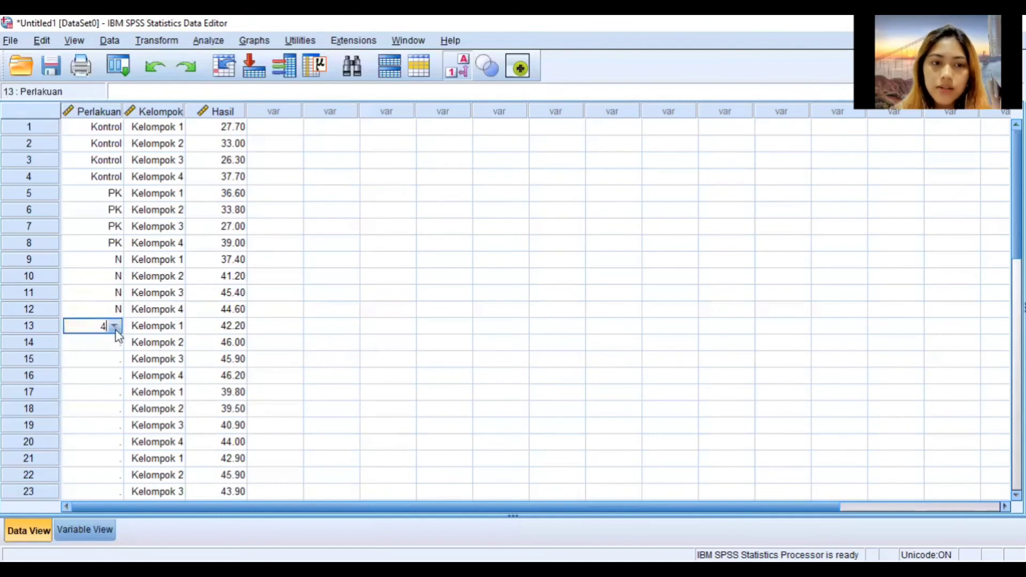
pyautogui.press('Return')
pyautogui.press('Return')
pyautogui.write('4')
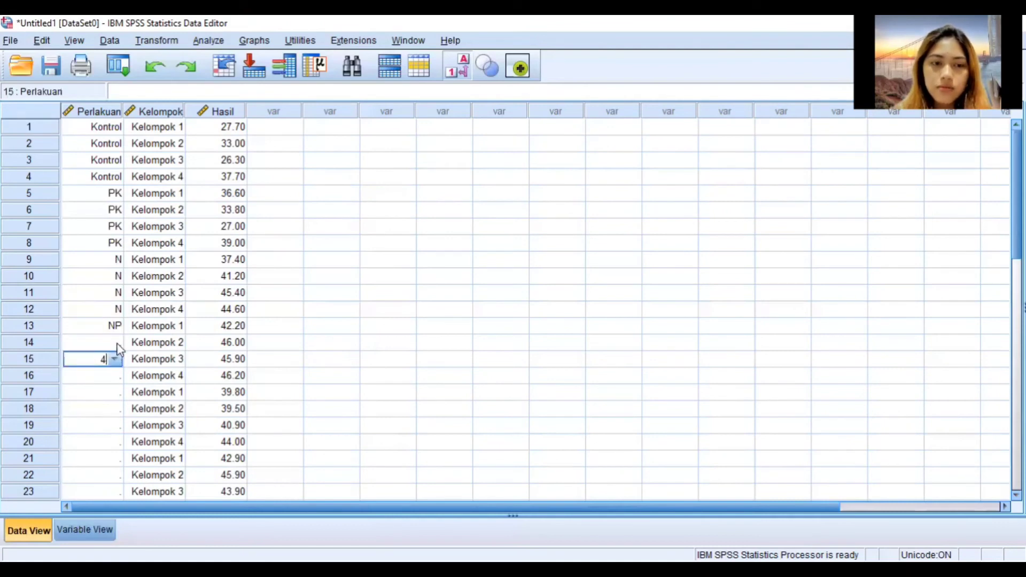
pyautogui.press('Return')
pyautogui.write('4')
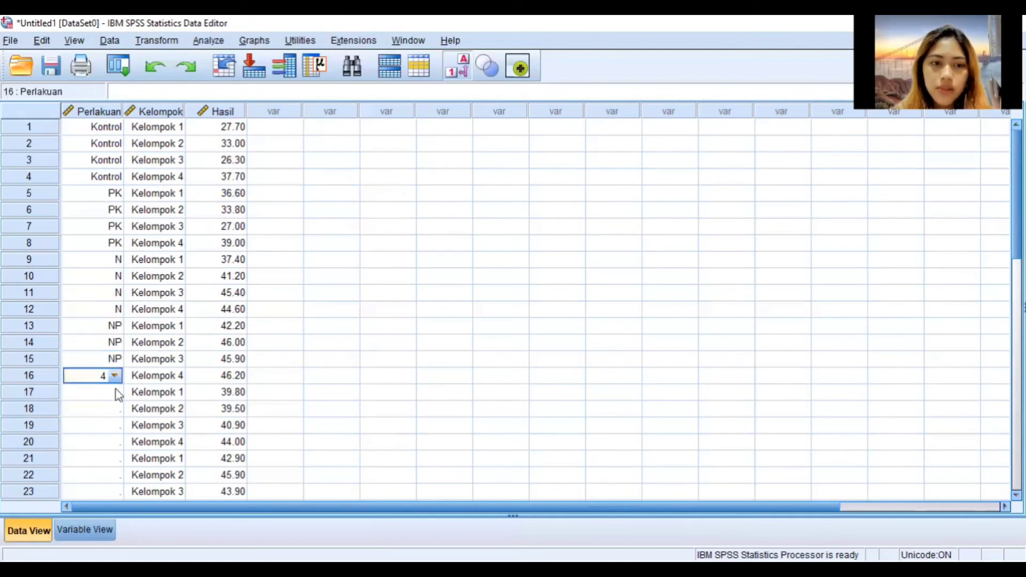
pyautogui.press('Return')
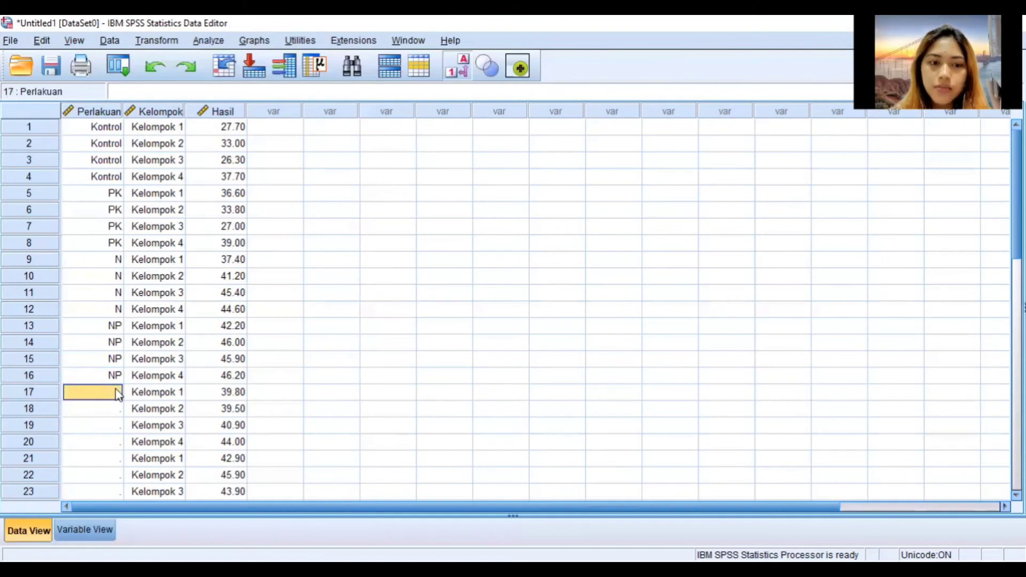
# - Fill Perlakuan in rows 17 to 20 with code 5 for the NK treatment
pyautogui.write('5')
pyautogui.press('Return')
pyautogui.click(116, 427)
pyautogui.write('5')
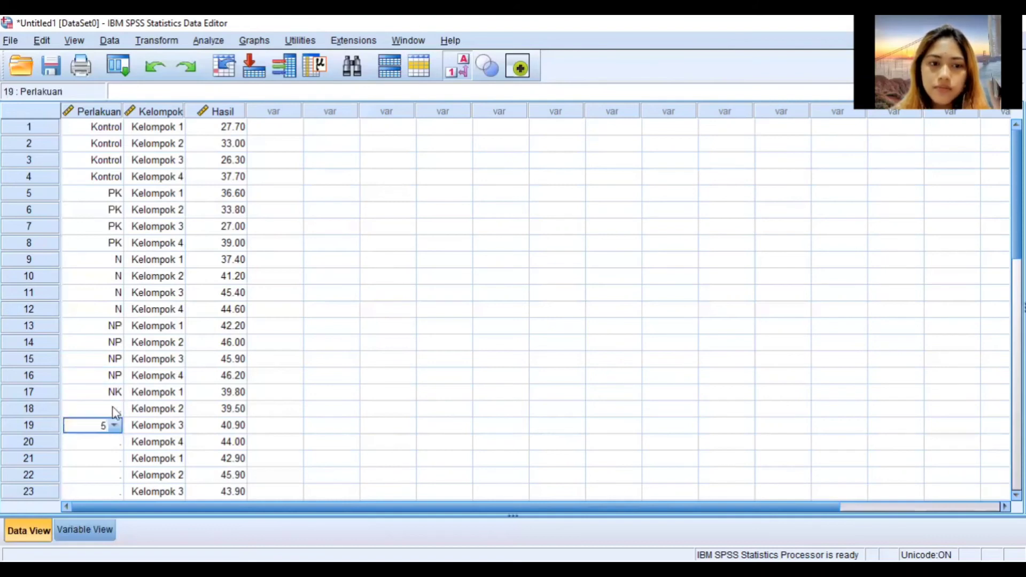
pyautogui.click(113, 409)
pyautogui.write('5')
pyautogui.click(110, 437)
pyautogui.write('5')
# - Fill Perlakuan in rows 21 to 24 with code 6 for the NPK treatment
pyautogui.click(114, 457)
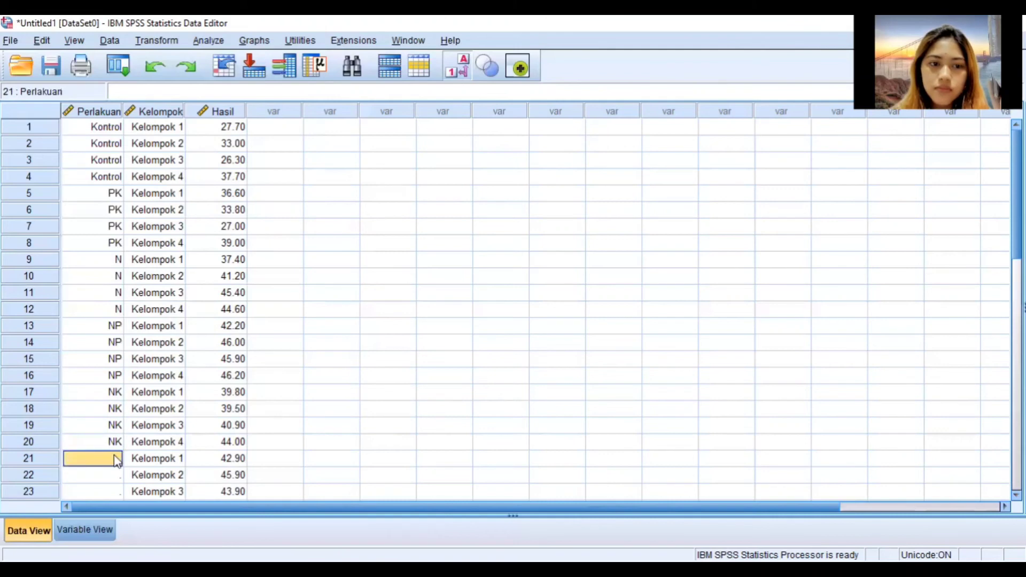
pyautogui.write('6')
pyautogui.press('Return')
pyautogui.write('6')
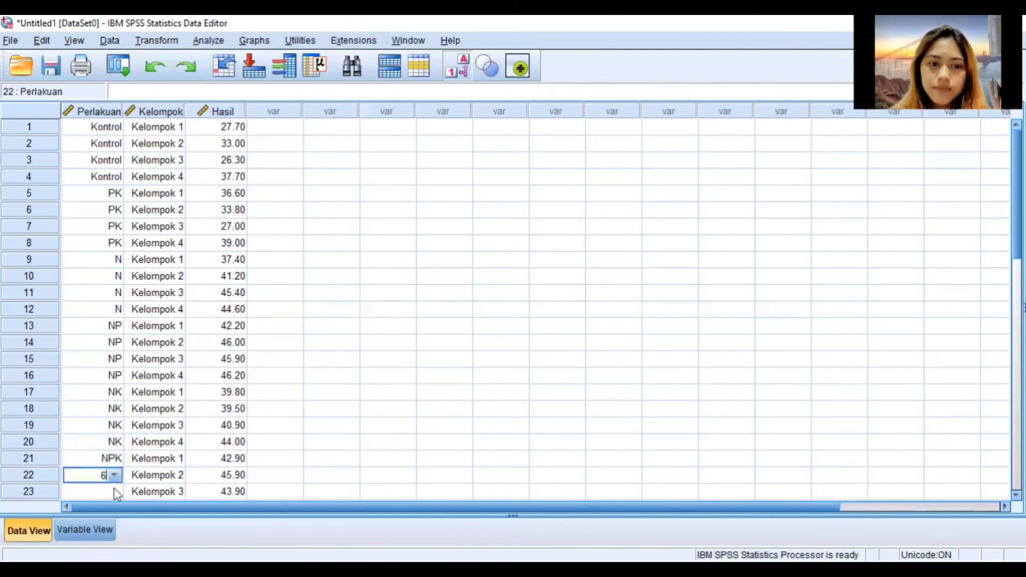
pyautogui.press('Return')
pyautogui.write('6')
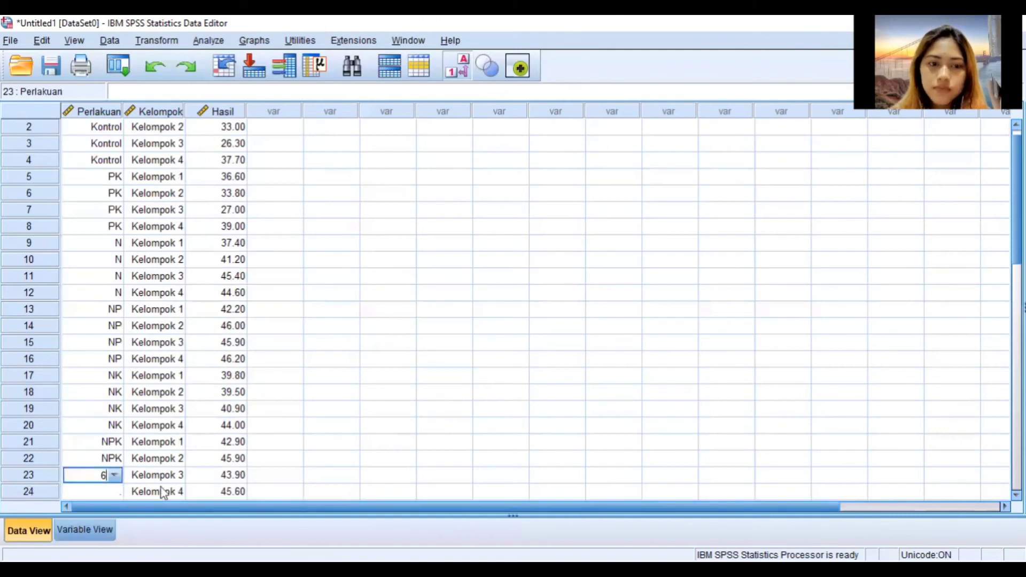
pyautogui.press('Return')
pyautogui.write('6')
pyautogui.click(318, 464)
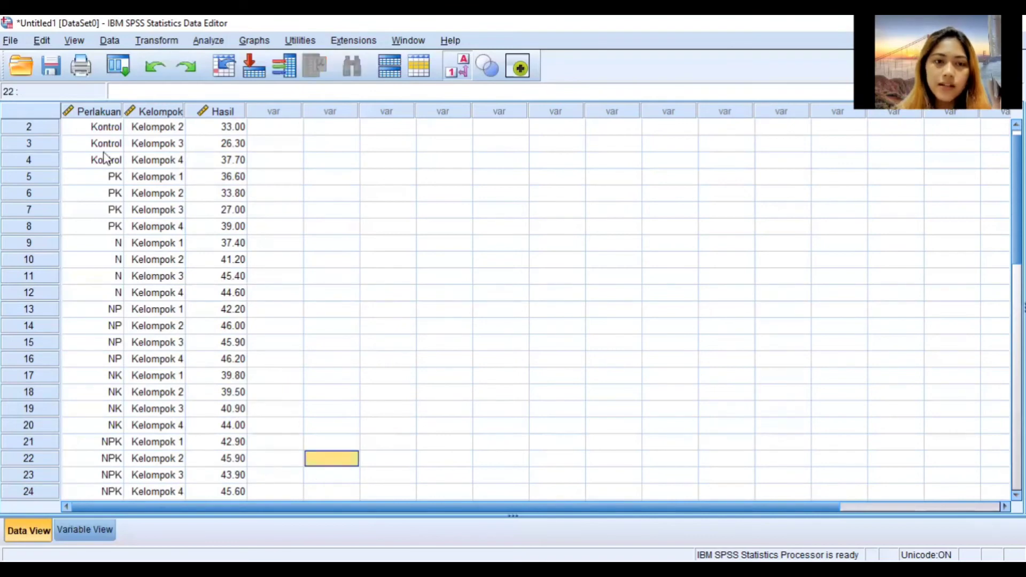
# - Set up a General Linear Model Univariate analysis with Hasil as dependent variable and Perlakuan and Kelompok as fixed factors
pyautogui.click(104, 154)
pyautogui.click(219, 46)
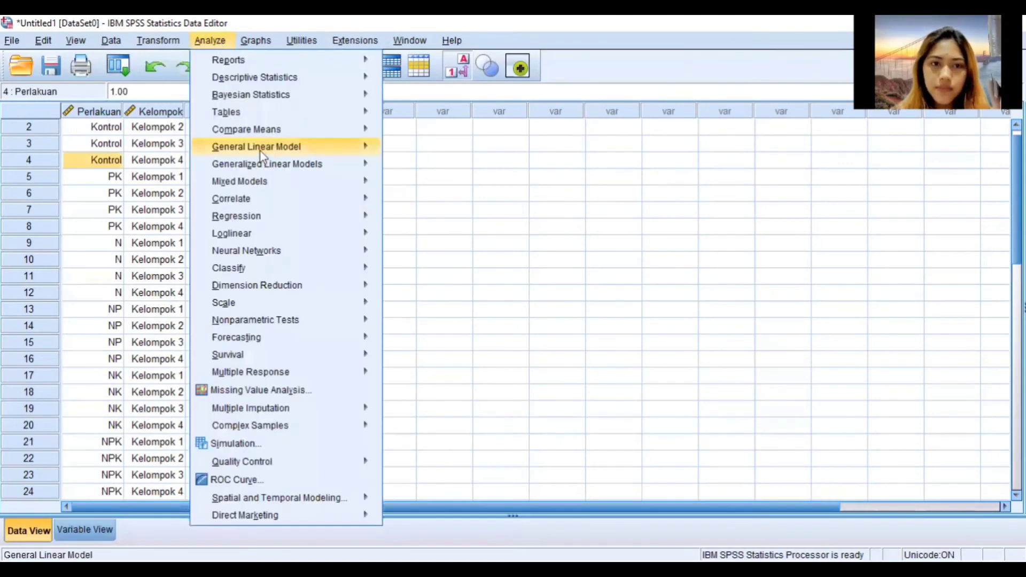
pyautogui.moveTo(261, 152)
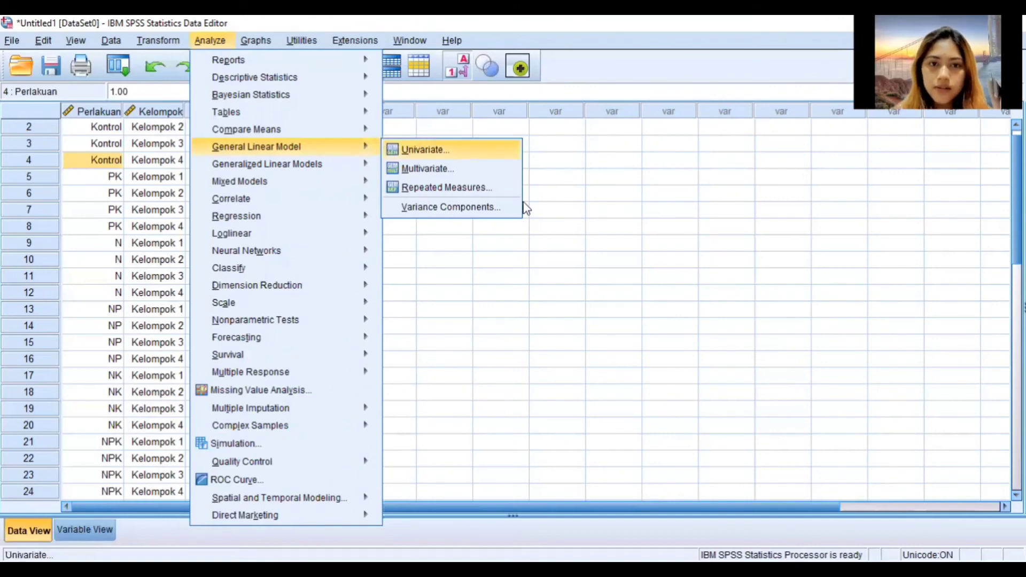
pyautogui.press('Return')
pyautogui.click(404, 241)
pyautogui.click(471, 210)
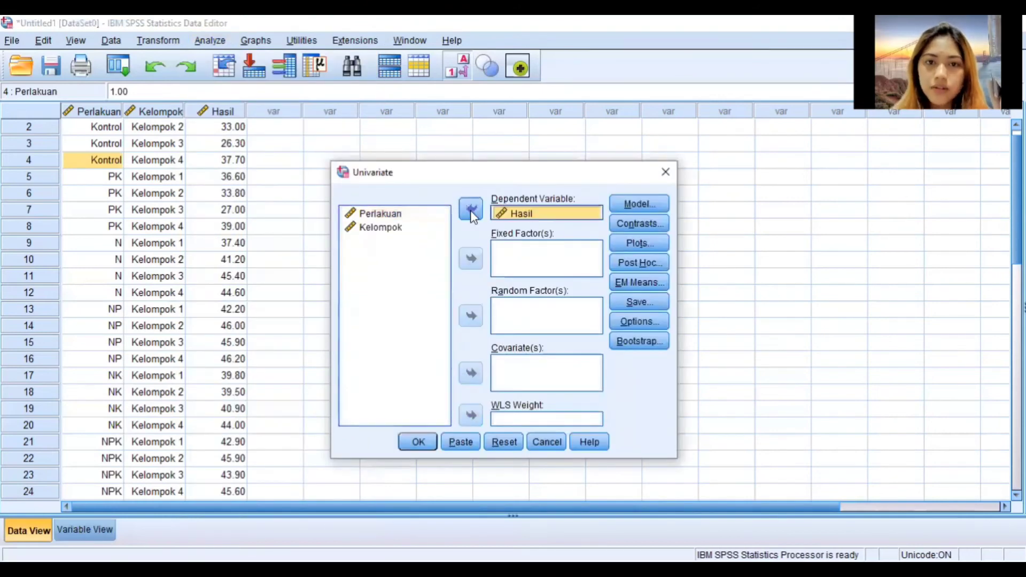
pyautogui.click(403, 216)
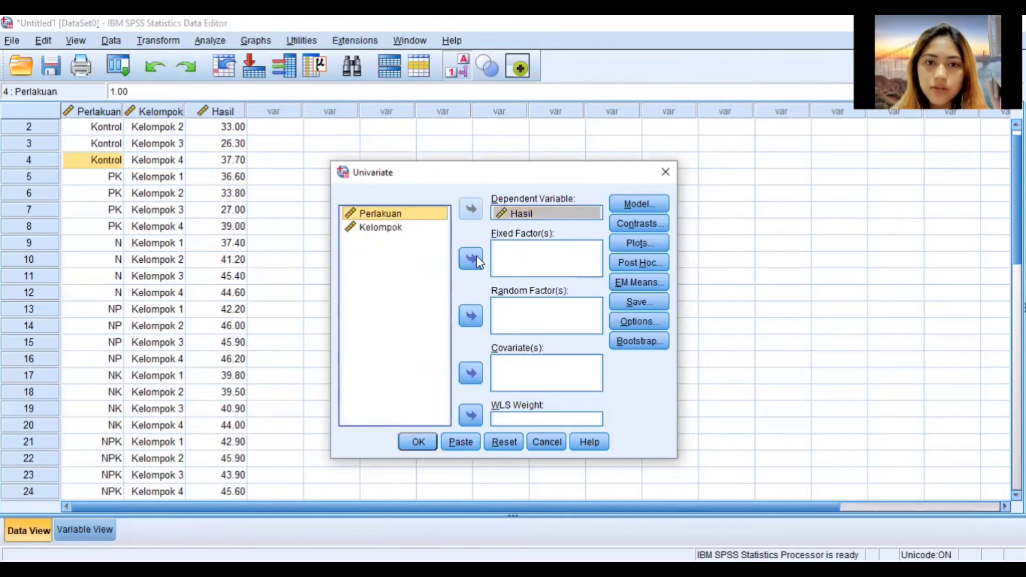
pyautogui.click(473, 258)
pyautogui.click(472, 259)
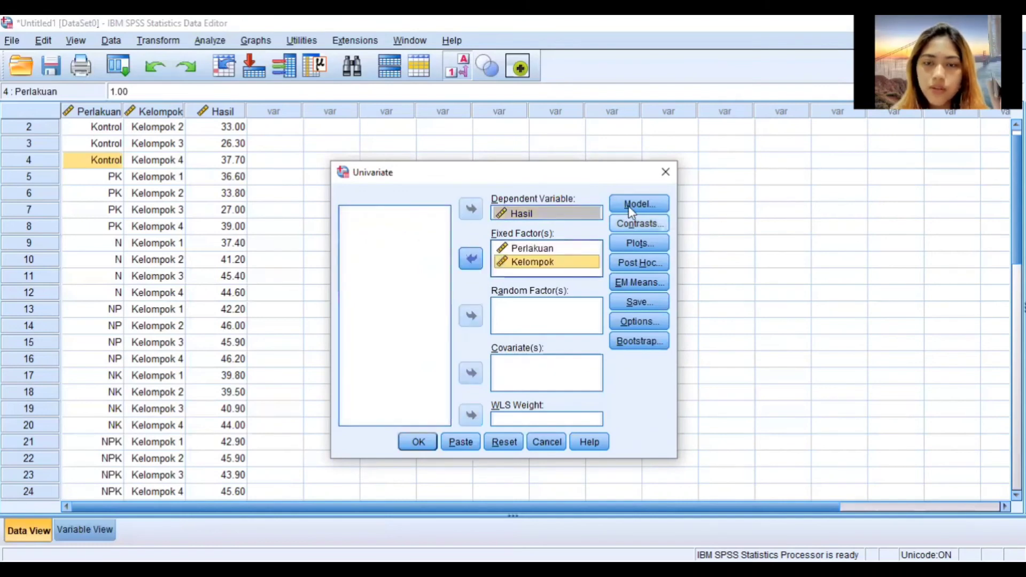
# - Specify the univariate model with built terms containing only Perlakuan and Kelompok
pyautogui.click(631, 211)
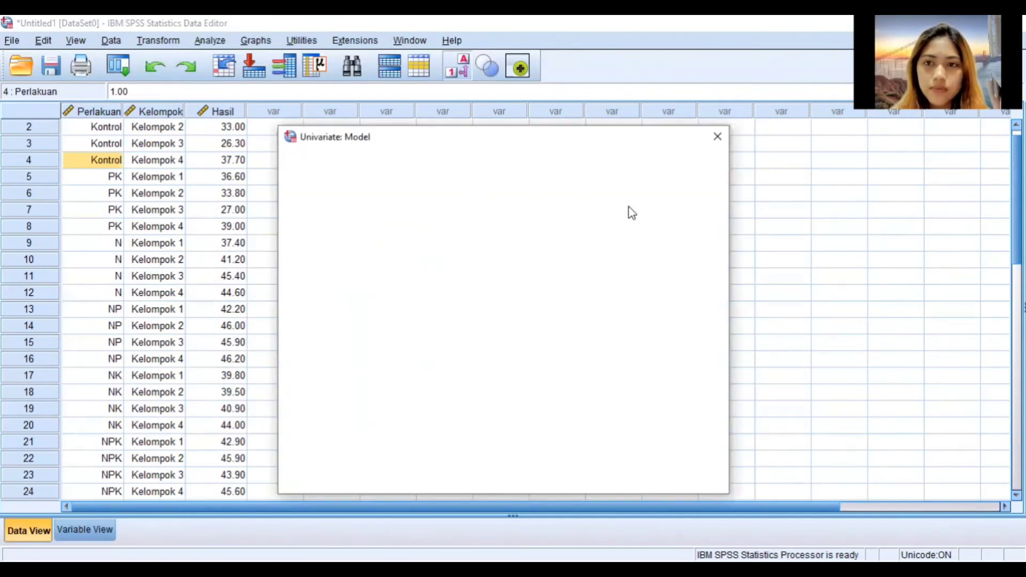
pyautogui.click(394, 179)
pyautogui.click(331, 213)
pyautogui.click(446, 312)
pyautogui.click(331, 228)
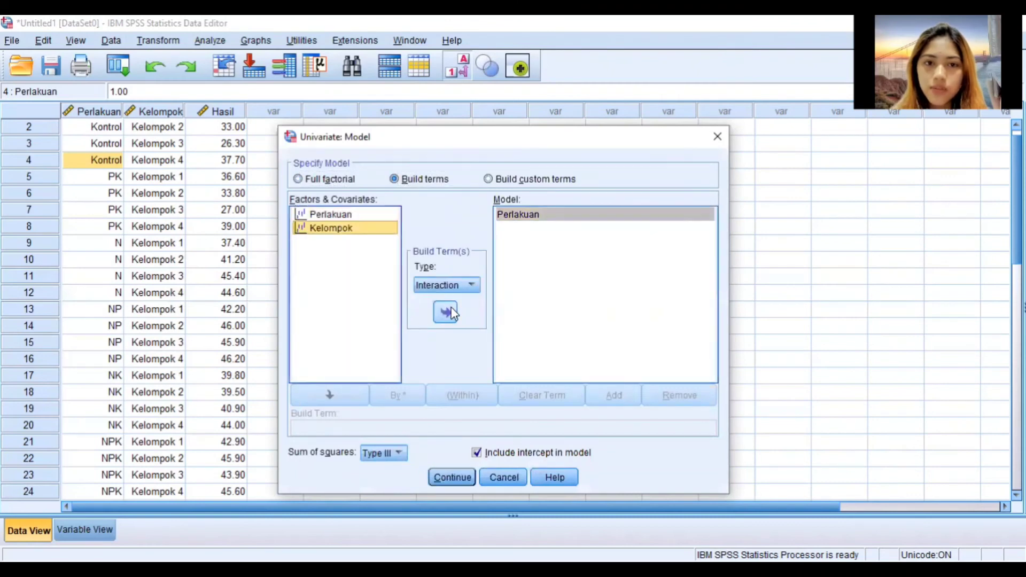
pyautogui.click(445, 312)
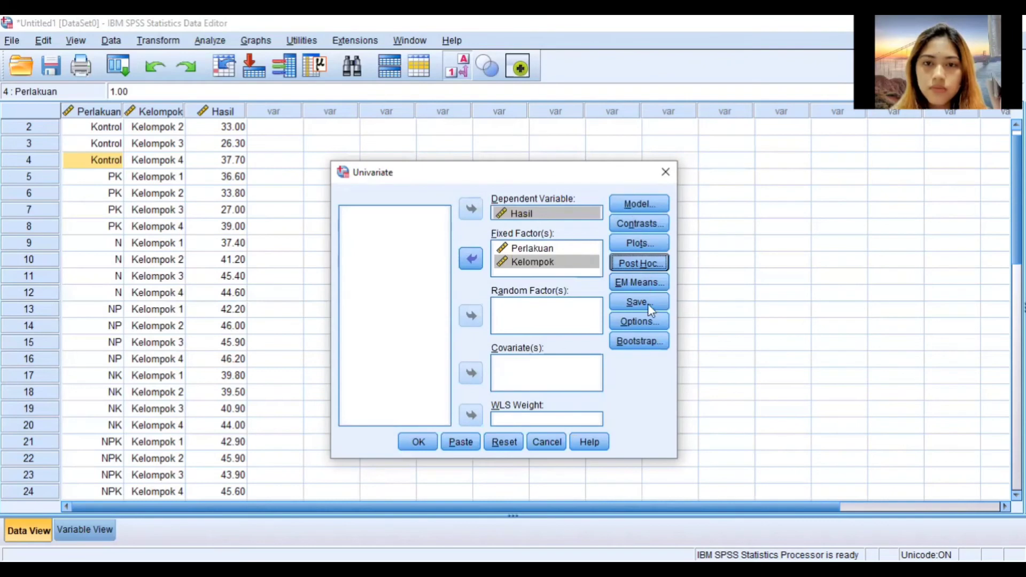
# - Request a Tukey post hoc test for Perlakuan
pyautogui.click(639, 262)
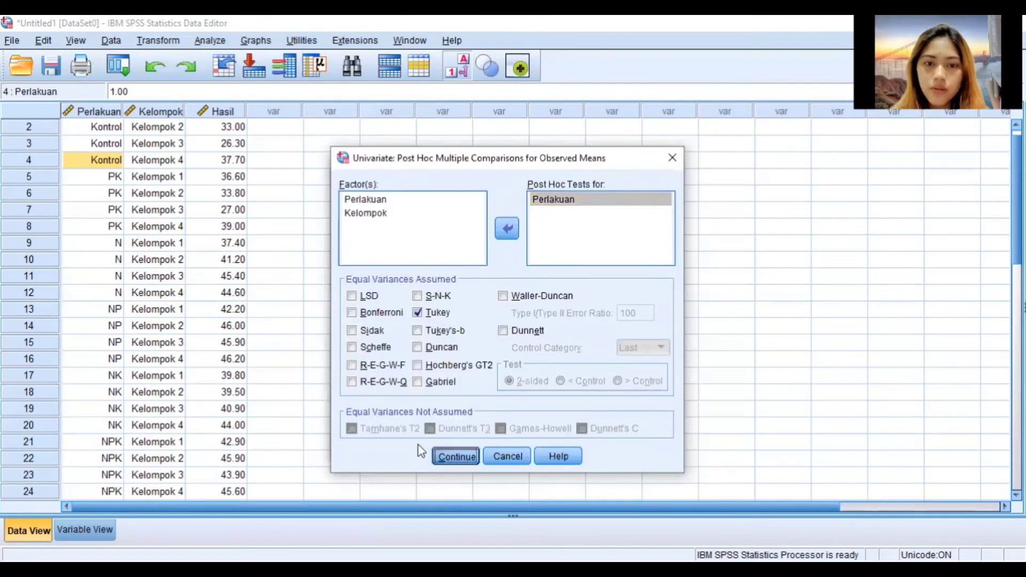
pyautogui.press('Return')
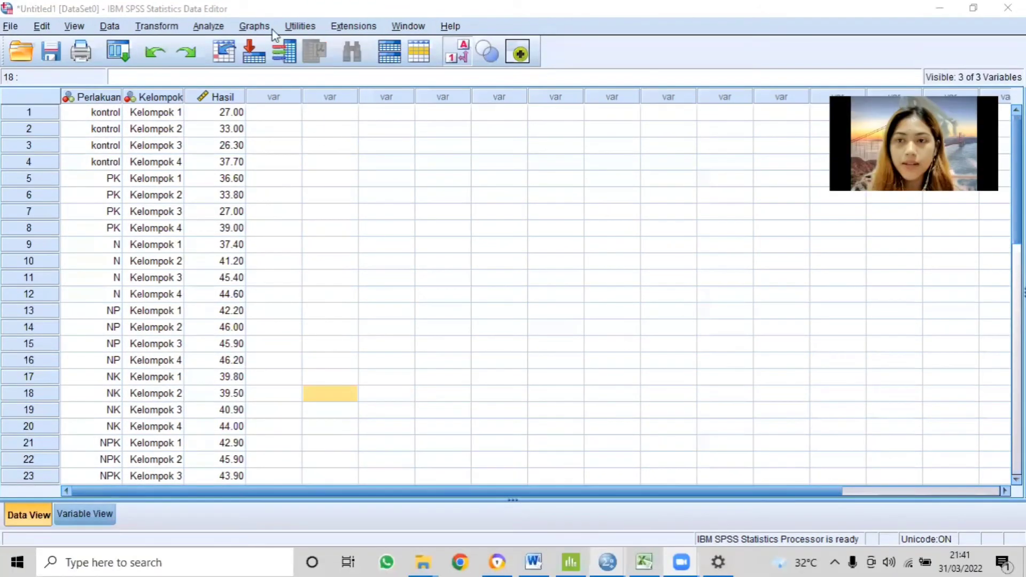
# - Reopen the Univariate analysis and switch its model specification to Build terms, keeping Perlakuan and Kelompok as terms
pyautogui.click(210, 27)
pyautogui.moveTo(300, 132)
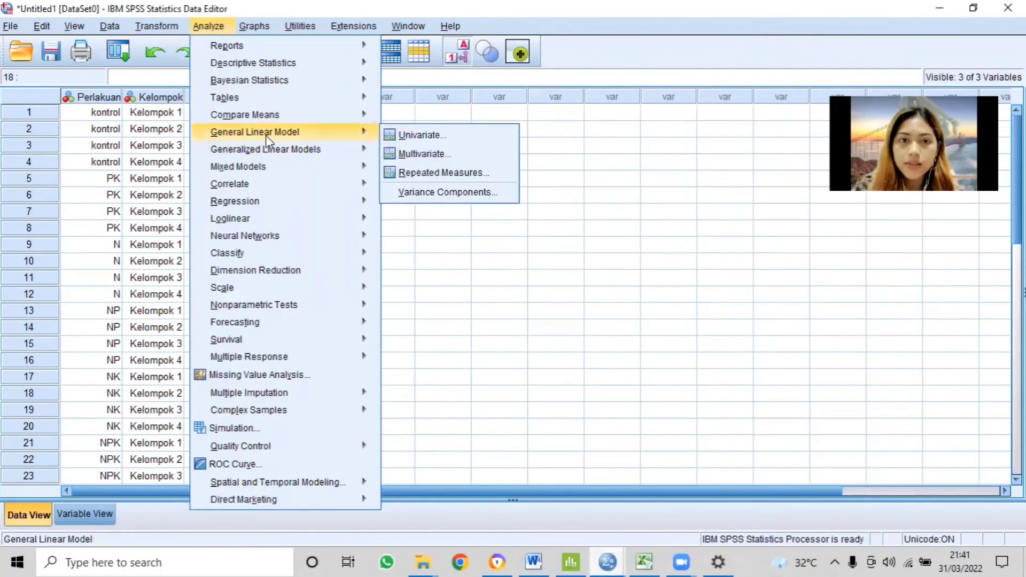
pyautogui.click(406, 139)
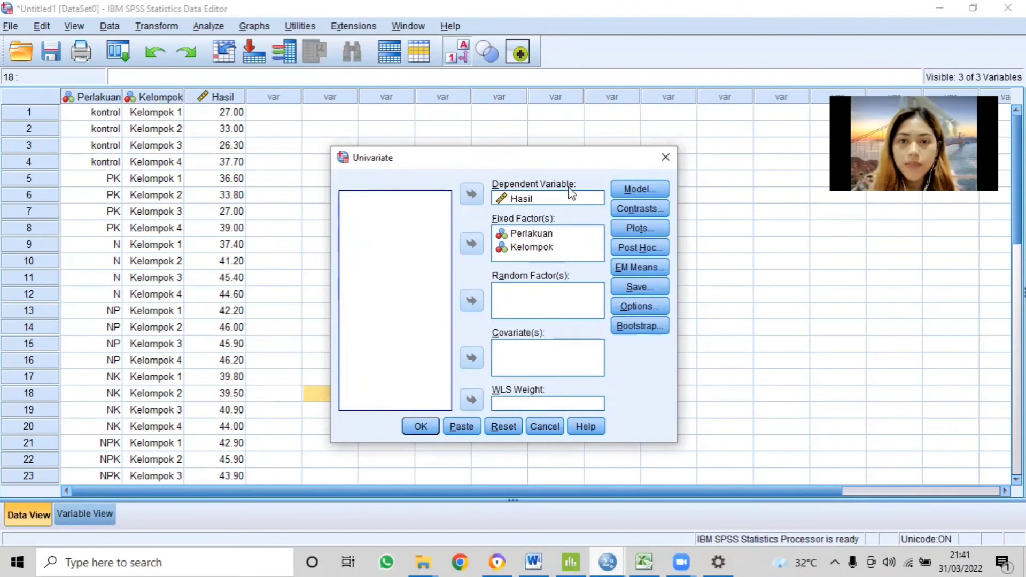
pyautogui.click(640, 189)
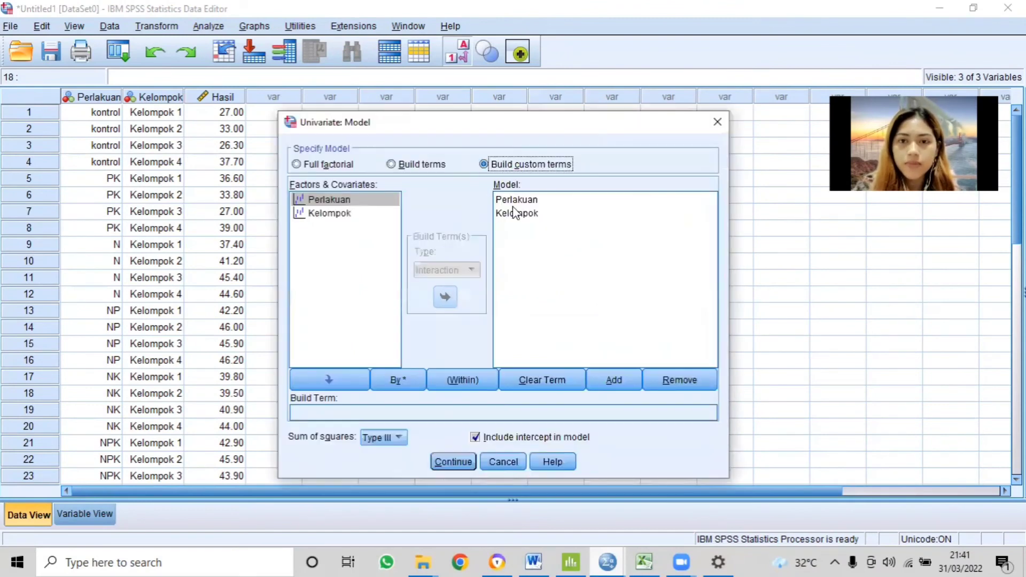
pyautogui.click(423, 165)
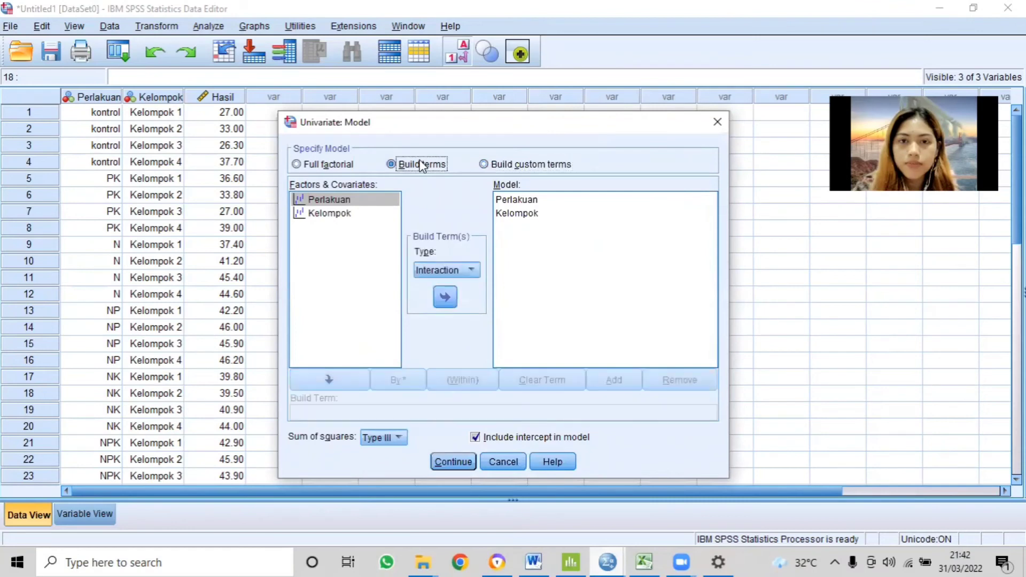
pyautogui.click(461, 468)
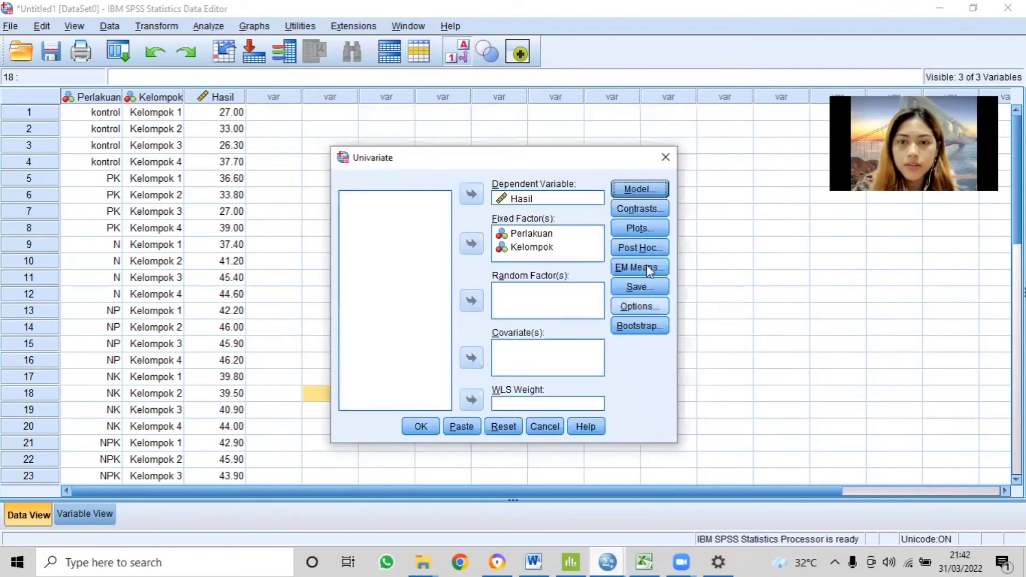
# - Remove Kelompok and the Tukey's-b test from the post hoc comparisons, then run the univariate analysis
pyautogui.click(642, 248)
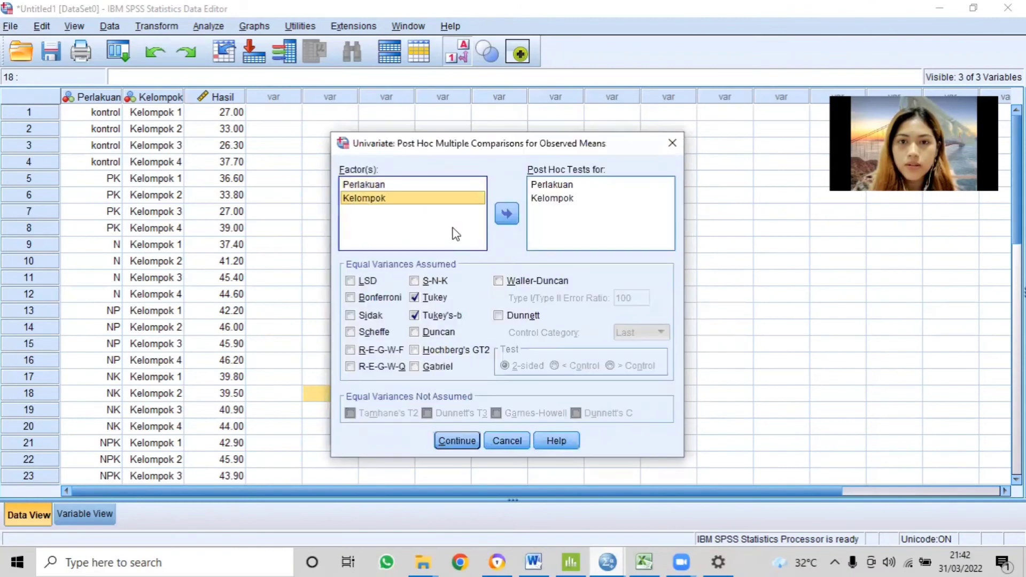
pyautogui.click(508, 215)
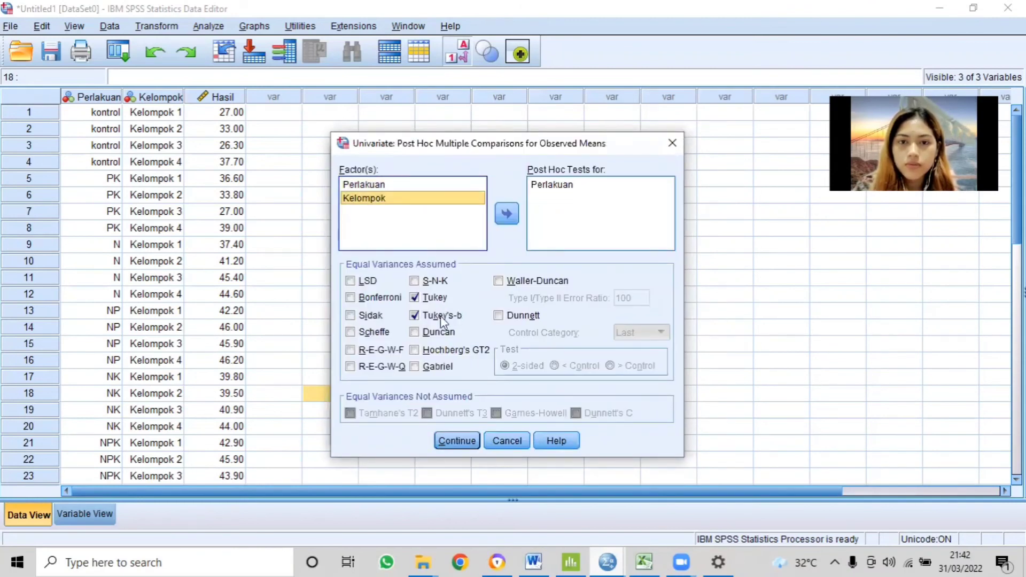
pyautogui.click(415, 315)
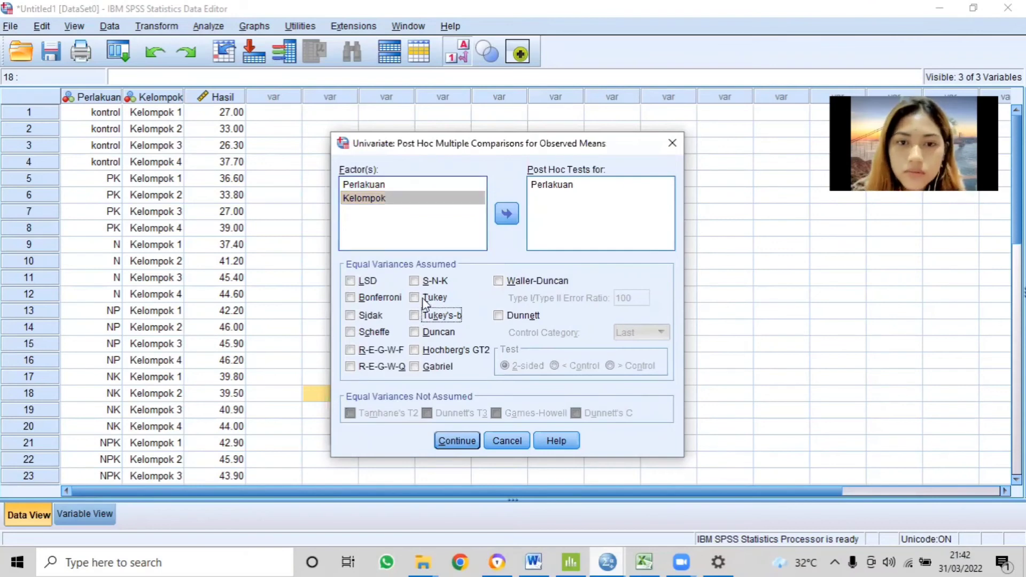
pyautogui.click(472, 439)
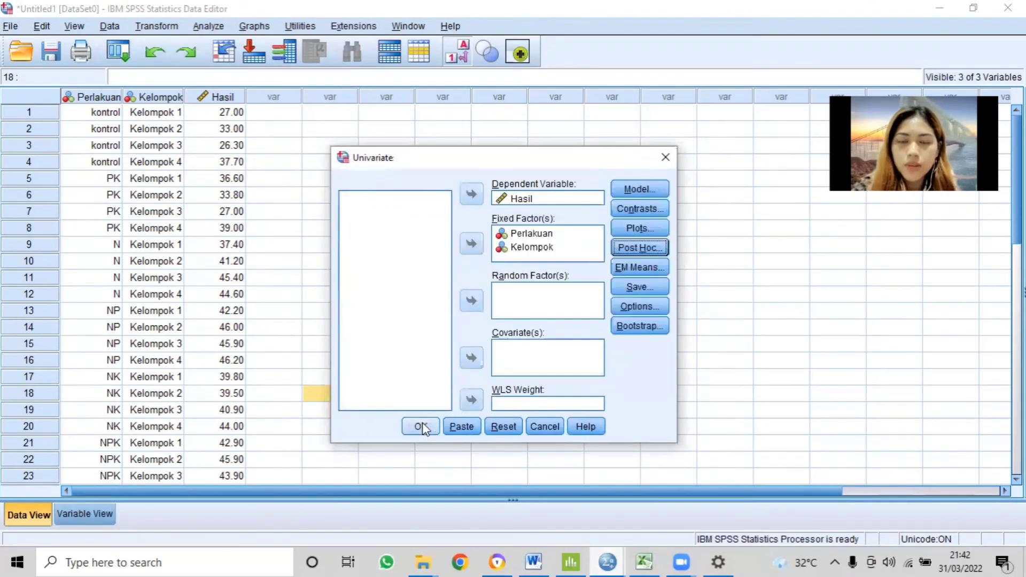
pyautogui.click(420, 427)
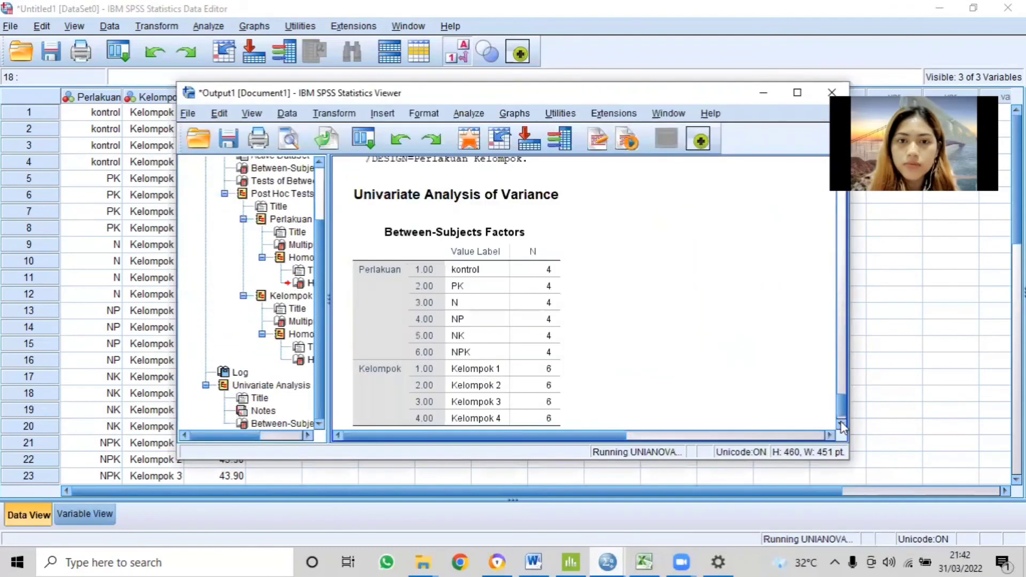
# - Compare the Tests of Between-Subjects Effects table with the Tabel Analisis Ragam in Excel, and look through the post hoc output
pyautogui.click(843, 424)
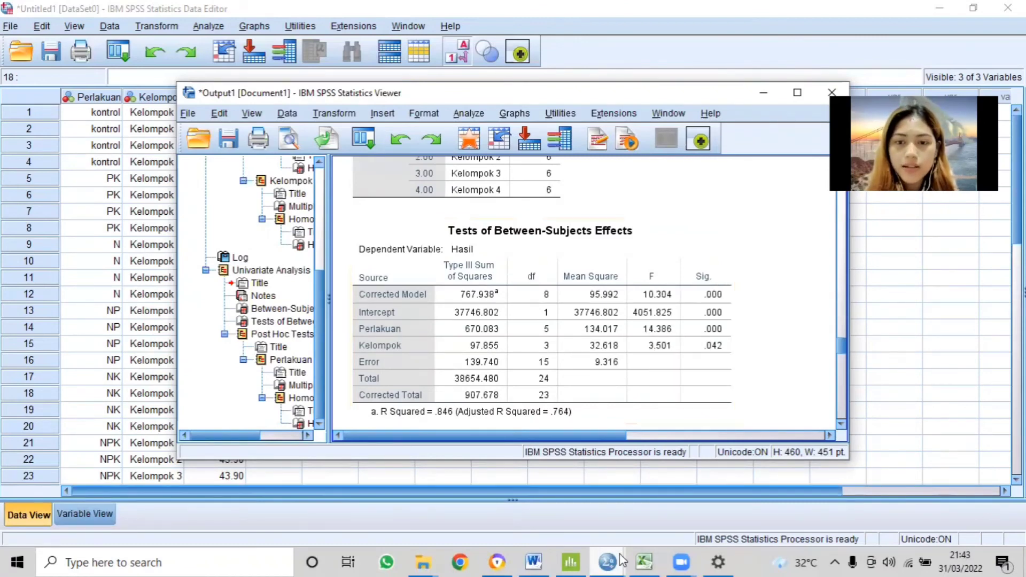
pyautogui.click(644, 563)
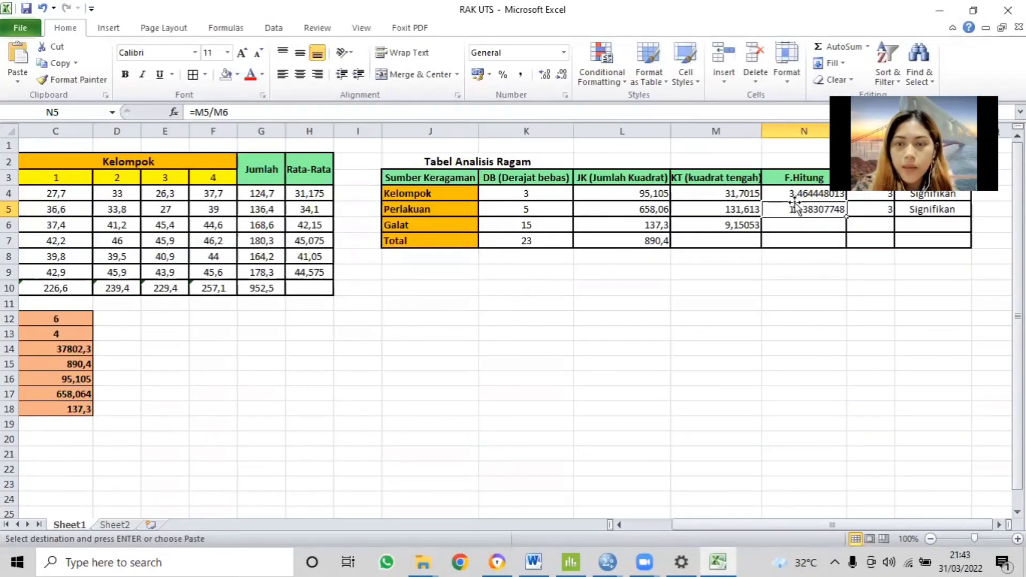
pyautogui.moveTo(608, 562)
pyautogui.click(661, 515)
pyautogui.scroll(-10, 842, 421)
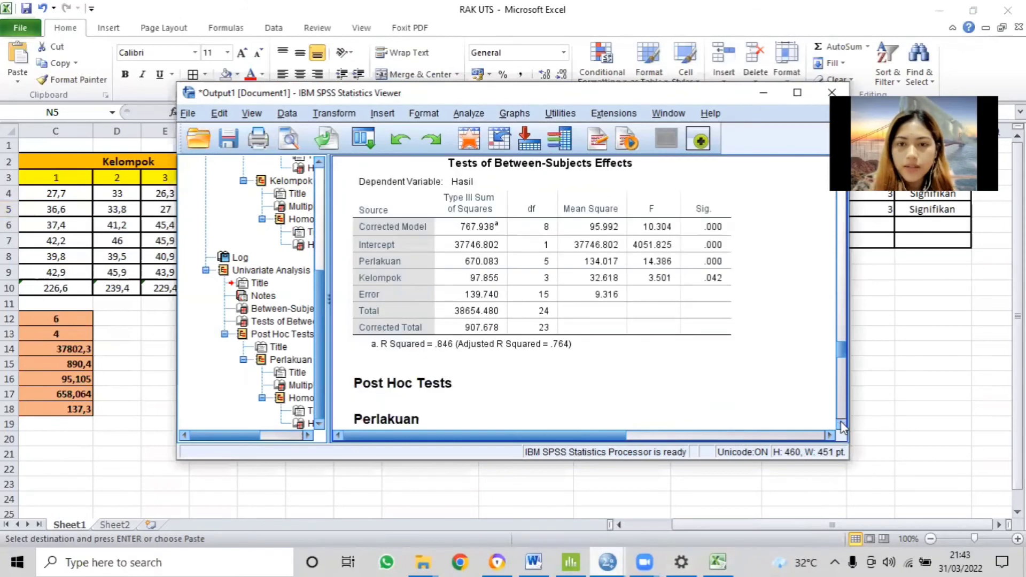
pyautogui.scroll(-5, 773, 158)
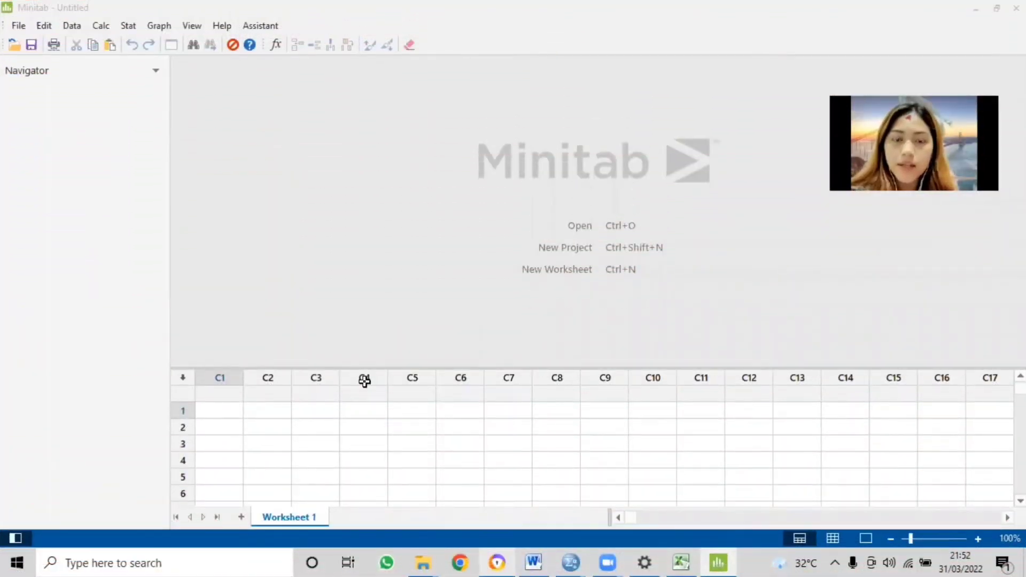
# - Copy the Perlakuan, Ulangan and Hasil Produksi Rumput Laut table (M5:O29) from Sheet2 in Excel into Minitab, starting at column C1's name cell
pyautogui.click(226, 400)
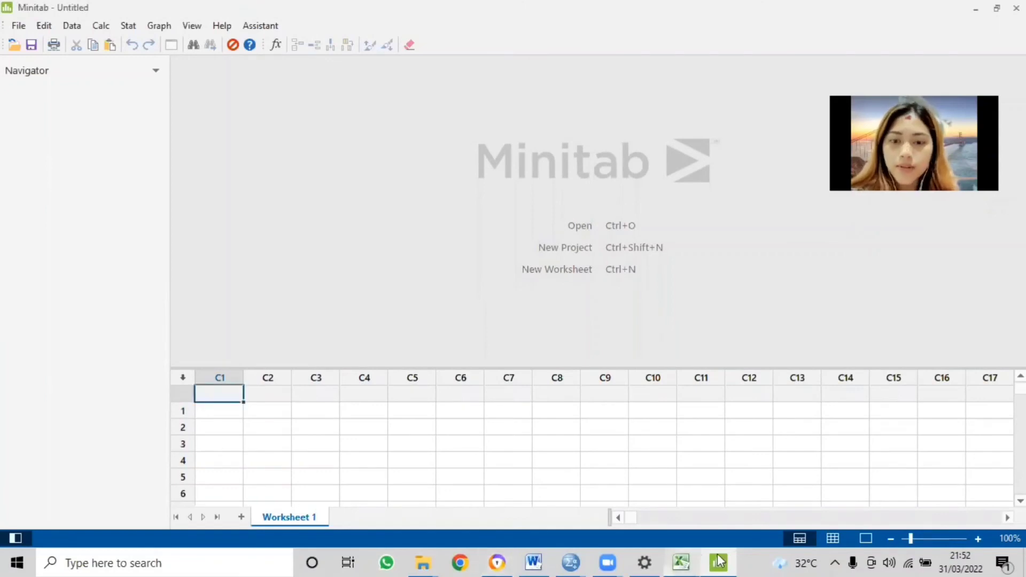
pyautogui.click(682, 562)
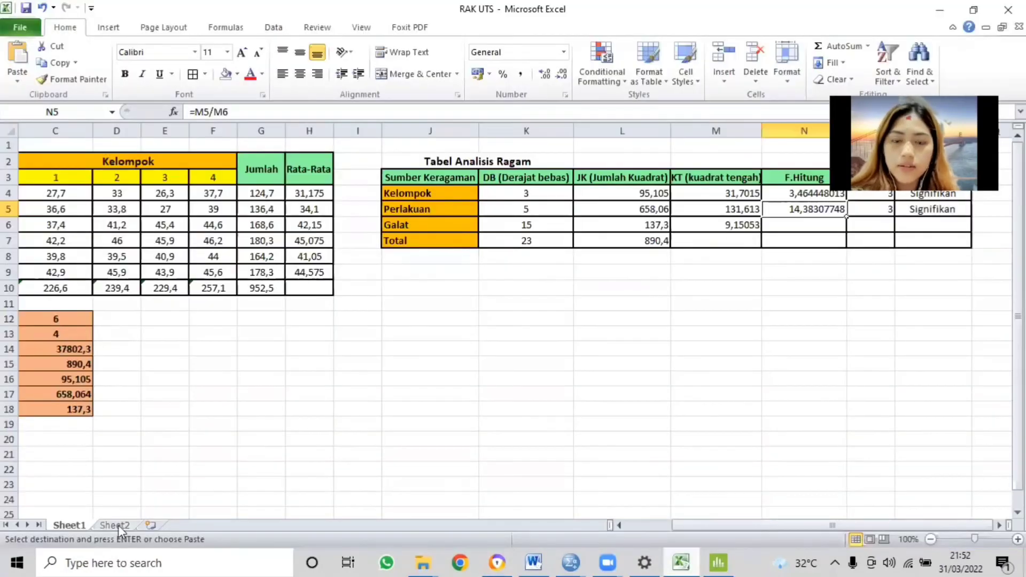
pyautogui.click(118, 526)
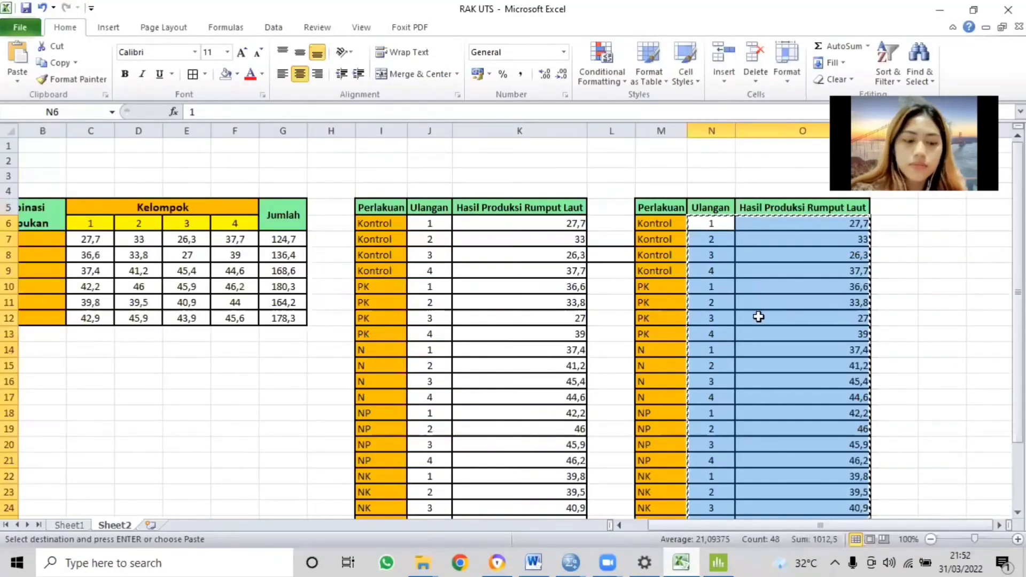
pyautogui.click(662, 209)
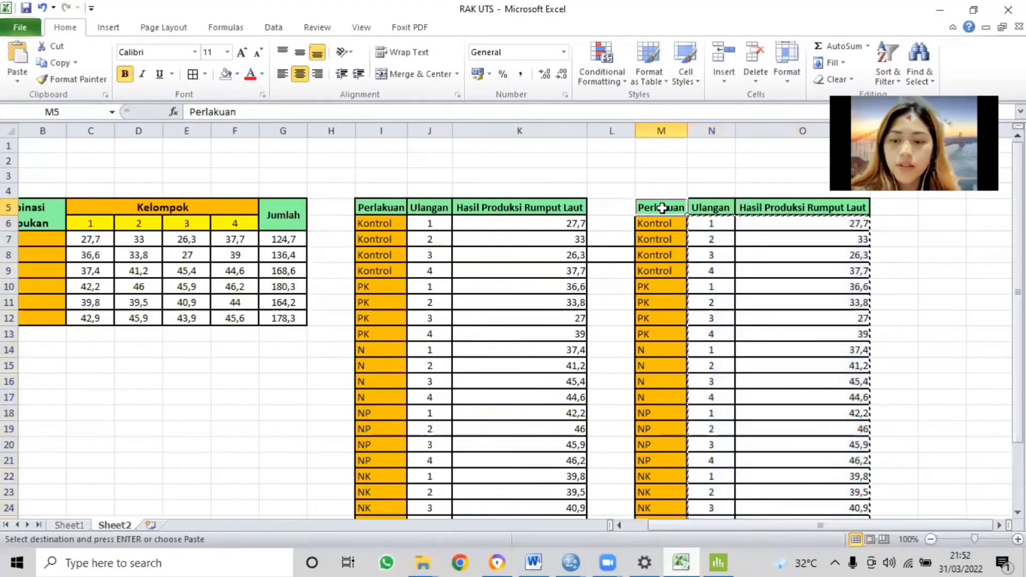
pyautogui.hotkey('shift', 'Right')
pyautogui.hotkey('shift', 'Right')
pyautogui.hotkey('shift', 'Down')
pyautogui.hotkey('shift', 'Down')
pyautogui.hotkey('shift', 'Down')
pyautogui.hotkey('shift', 'Down')
pyautogui.hotkey('shift', 'Down')
pyautogui.hotkey('shift', 'Down')
pyautogui.hotkey('shift', 'Down')
pyautogui.hotkey('shift', 'Down')
pyautogui.hotkey('shift', 'Down')
pyautogui.hotkey('shift', 'Down')
pyautogui.hotkey('shift', 'Down')
pyautogui.hotkey('shift', 'Down')
pyautogui.hotkey('shift', 'Down')
pyautogui.hotkey('shift', 'Down')
pyautogui.hotkey('shift', 'Down')
pyautogui.hotkey('shift', 'Down')
pyautogui.hotkey('shift', 'Down')
pyautogui.hotkey('shift', 'Down')
pyautogui.hotkey('shift', 'Down')
pyautogui.hotkey('shift', 'Down')
pyautogui.hotkey('ctrl', 'c')
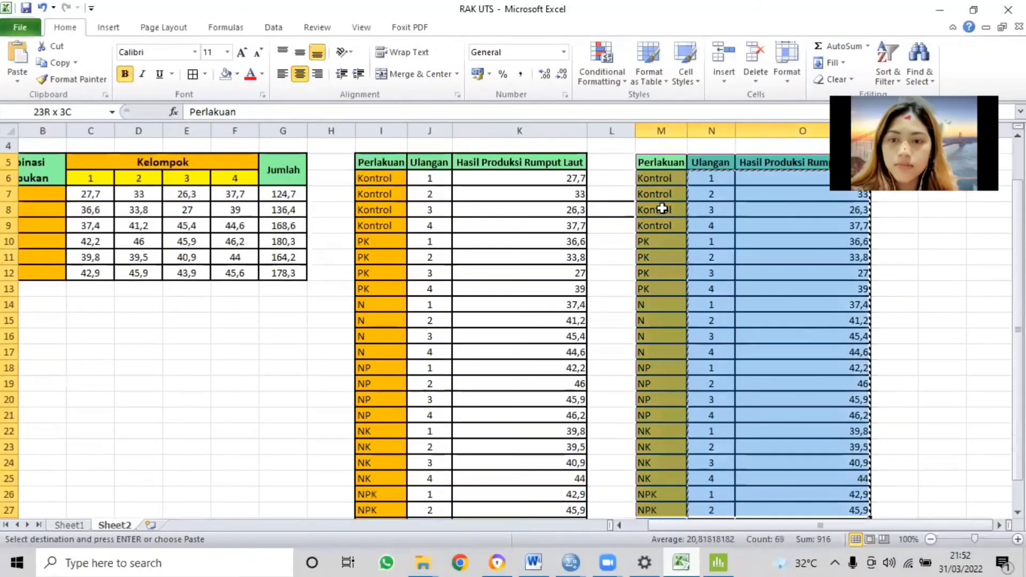
pyautogui.hotkey('shift', 'Up')
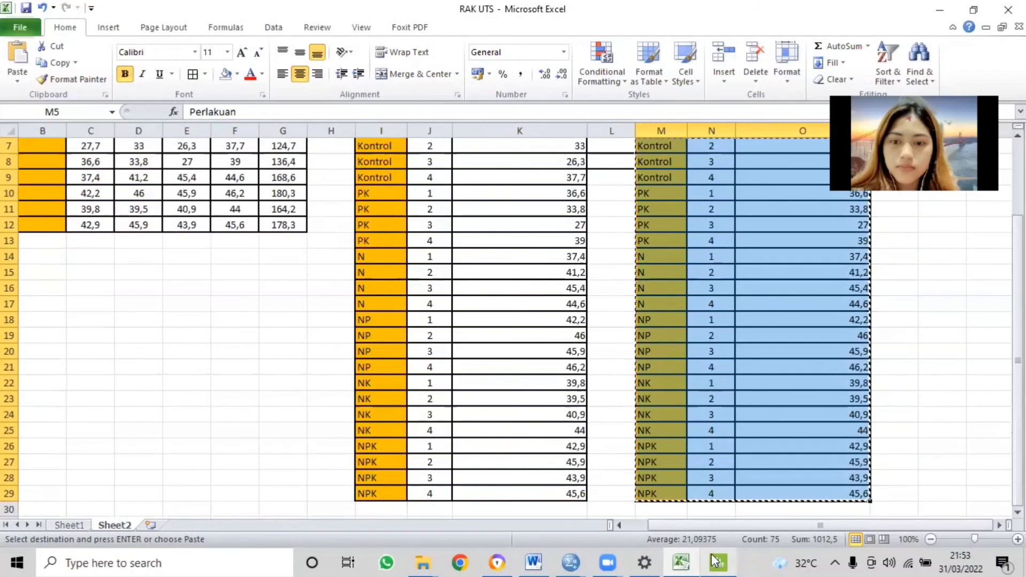
pyautogui.click(717, 561)
pyautogui.hotkey('ctrl', 'v')
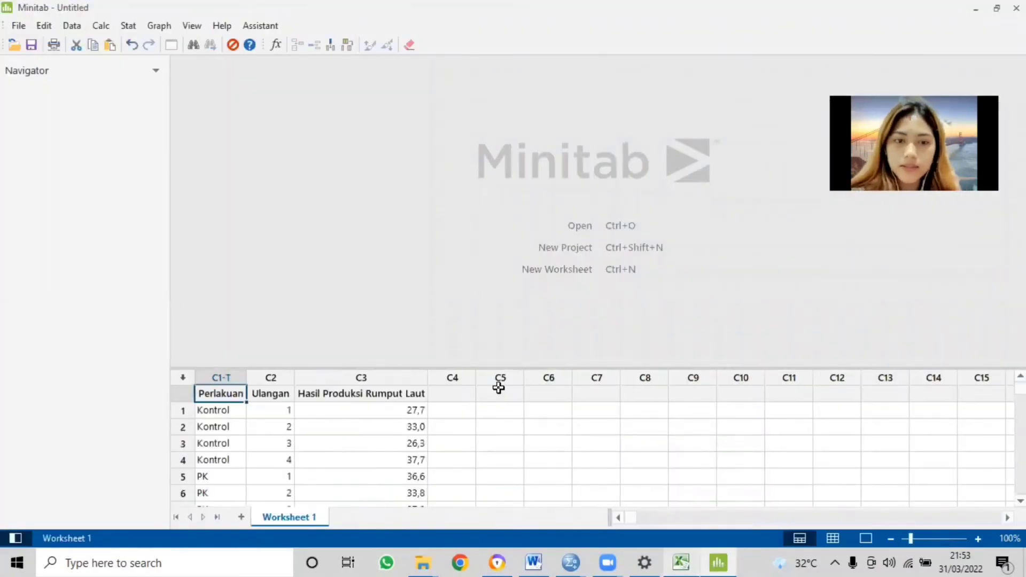
# - Start fitting an ANOVA General Linear Model with Hasil Produksi Rumput Laut as the response
pyautogui.click(127, 27)
pyautogui.moveTo(251, 75)
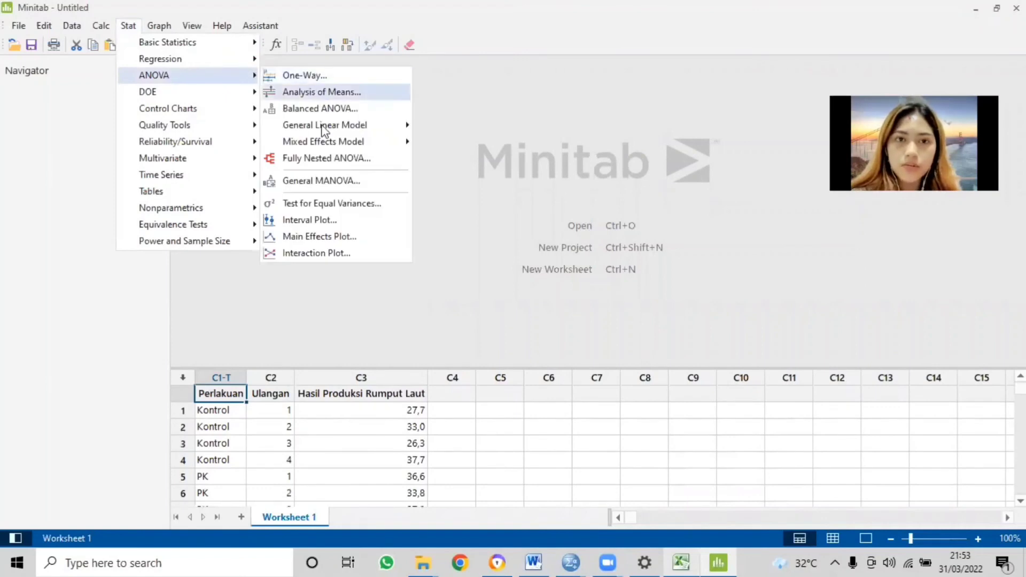
pyautogui.moveTo(323, 126)
pyautogui.click(436, 126)
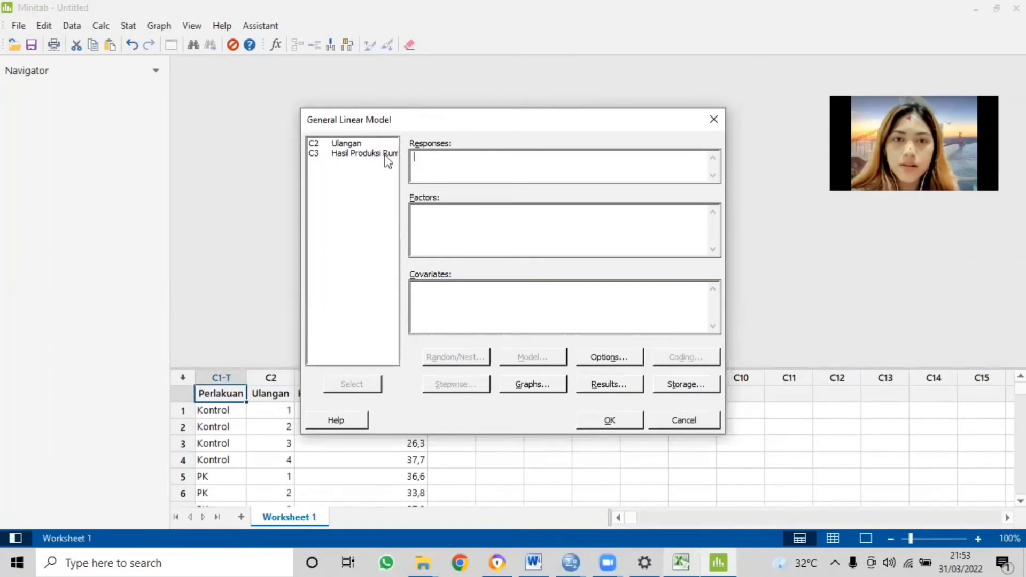
pyautogui.click(386, 155)
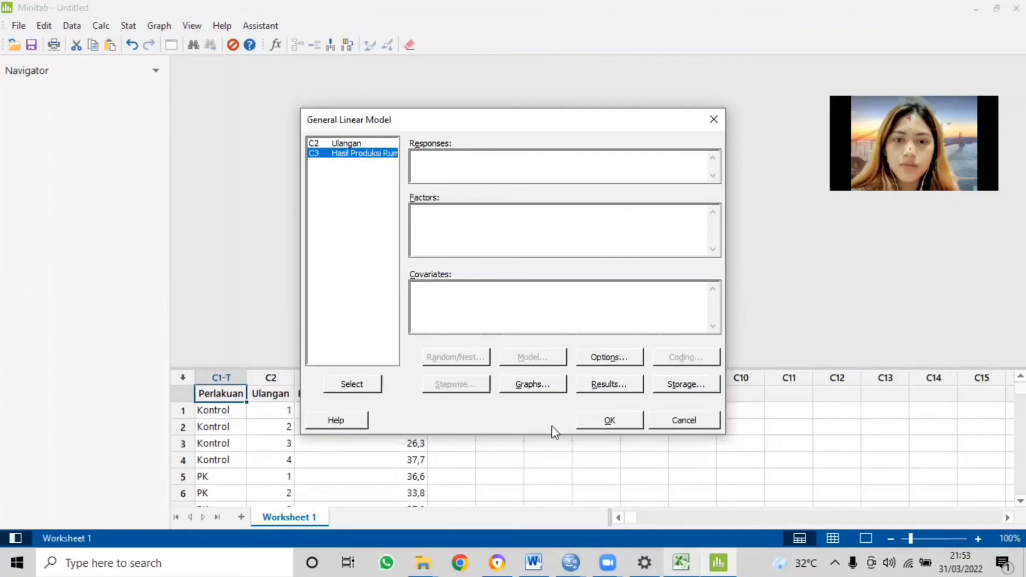
pyautogui.click(351, 385)
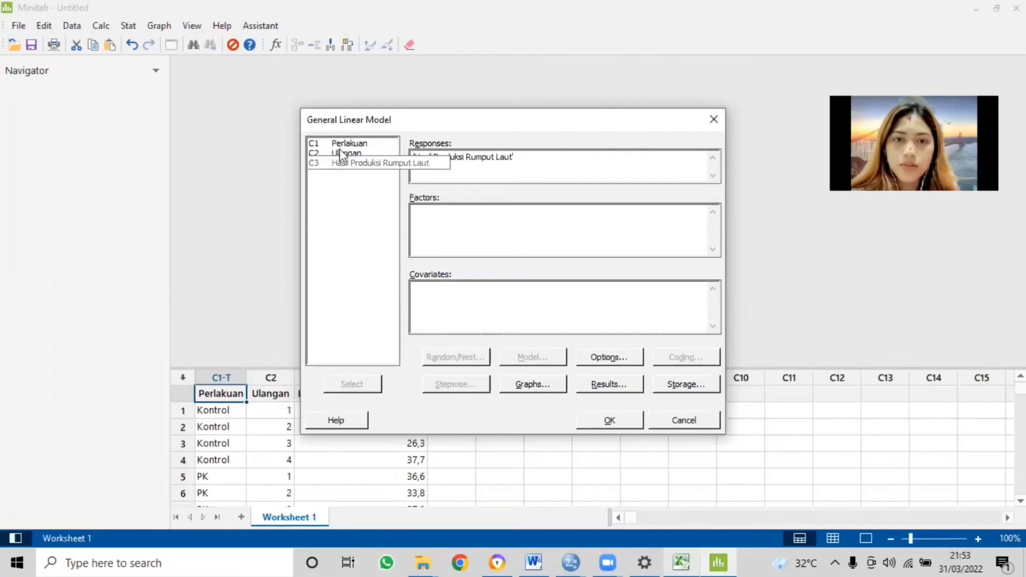
# - Add Ulangan and Perlakuan as the factors of the general linear model
pyautogui.click(340, 152)
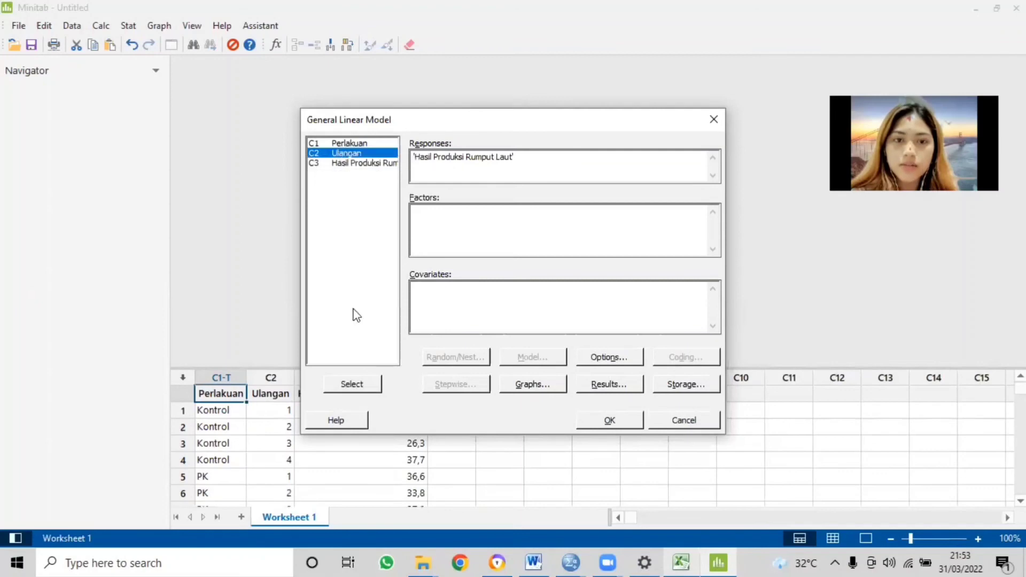
pyautogui.click(348, 382)
pyautogui.click(353, 143)
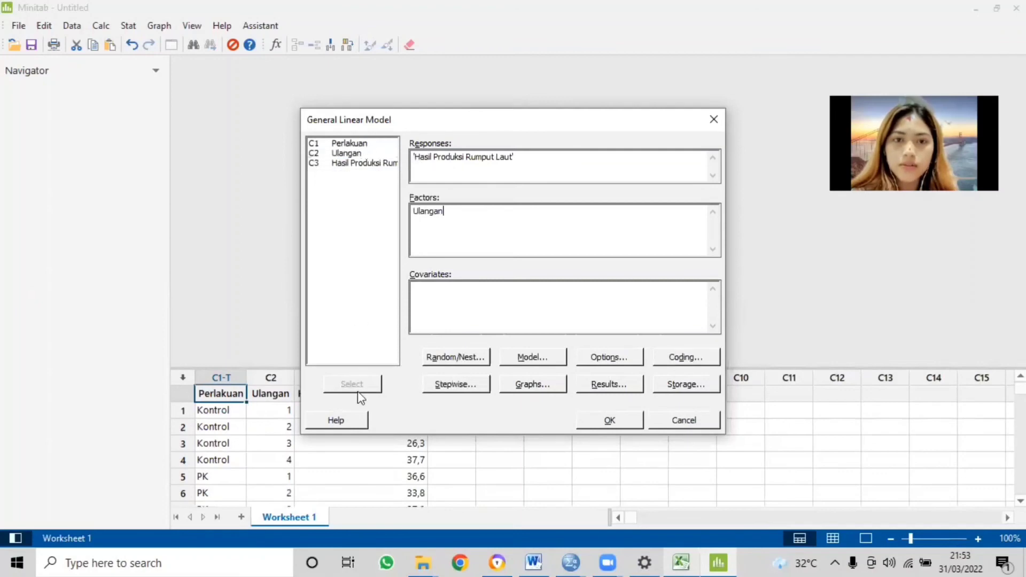
pyautogui.click(350, 385)
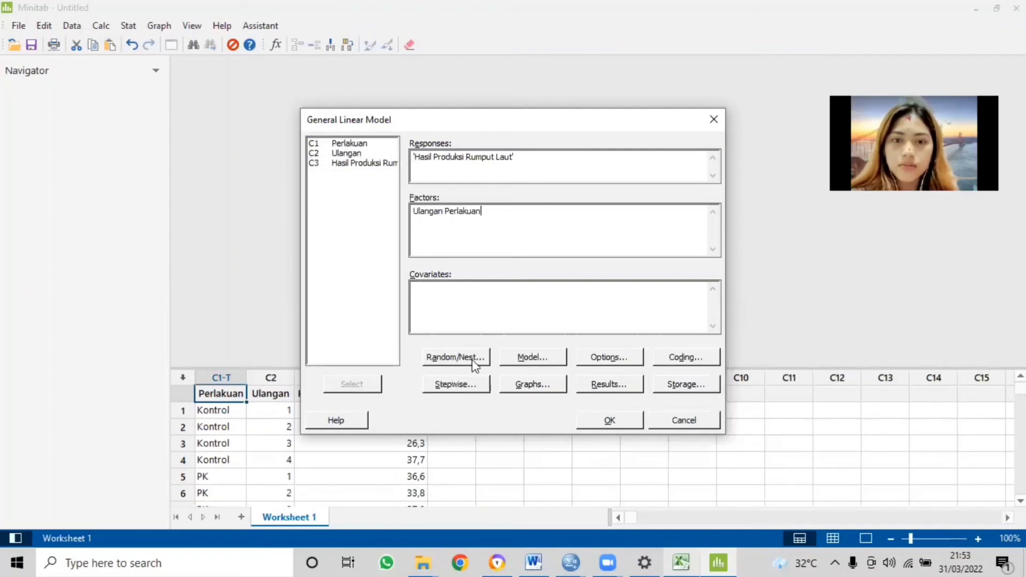
# - Request individual residual plots: histogram, normal probability plot, residuals versus fits and residuals versus order
pyautogui.click(533, 385)
pyautogui.click(479, 218)
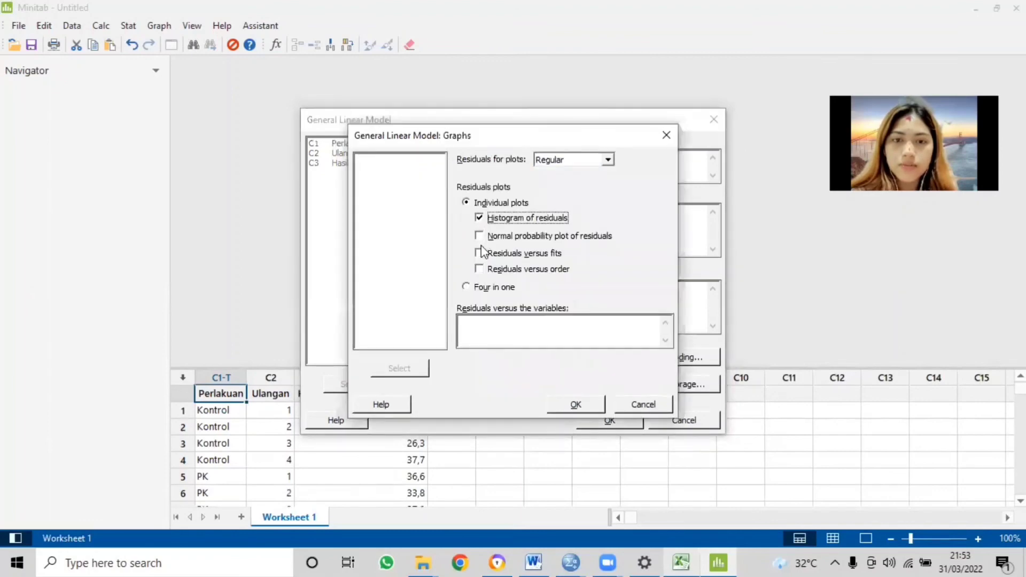
pyautogui.click(479, 236)
pyautogui.click(479, 253)
pyautogui.click(480, 269)
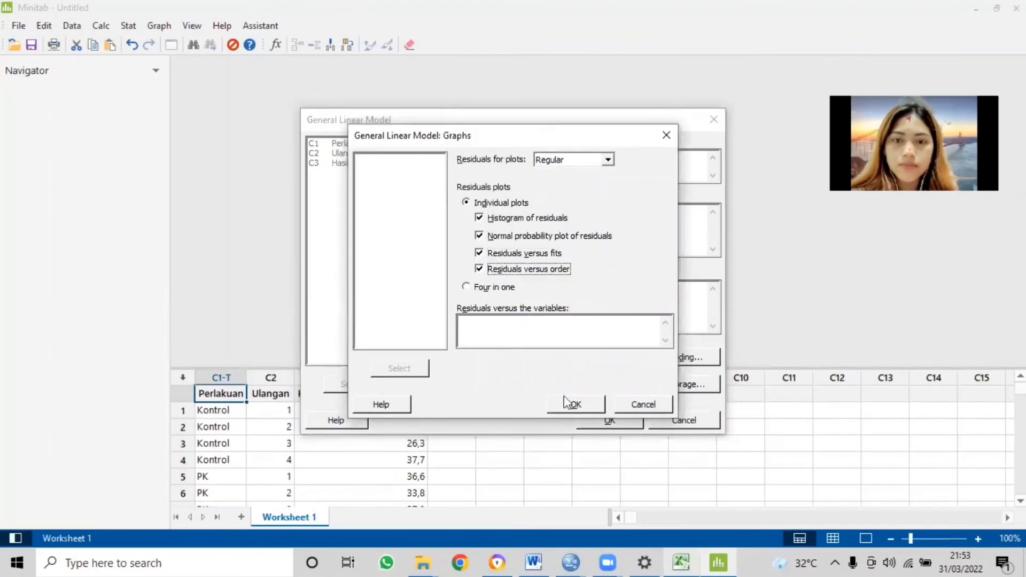
pyautogui.click(570, 405)
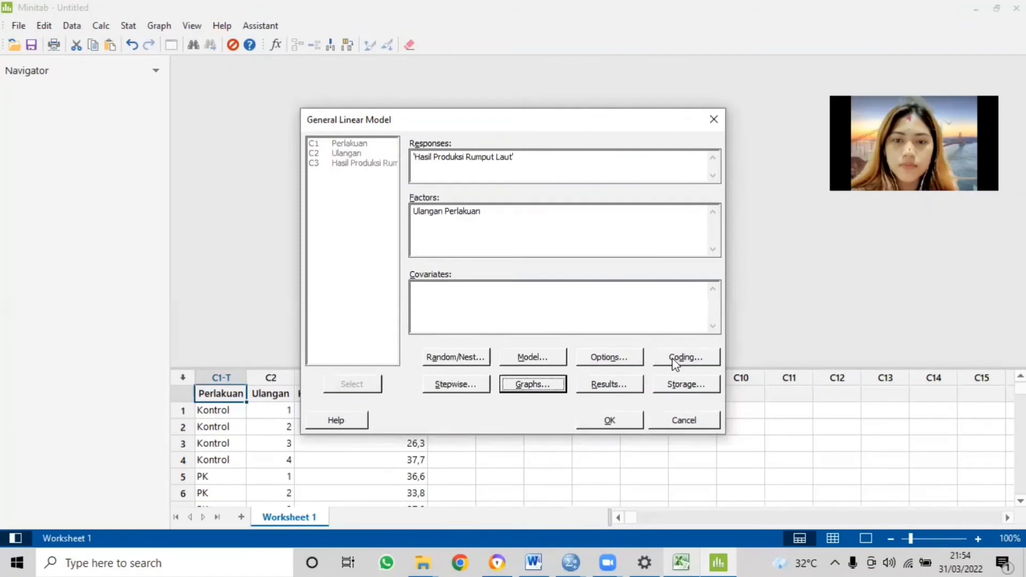
# - Look over the model's factor coding and options without changing them, and run the general linear model analysis
pyautogui.click(676, 359)
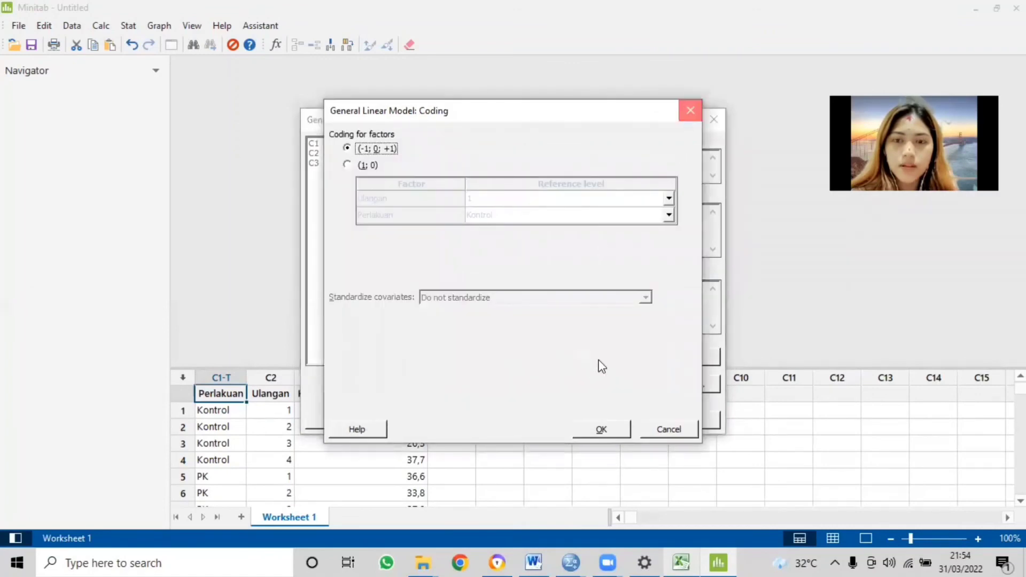
pyautogui.press('Return')
pyautogui.click(600, 362)
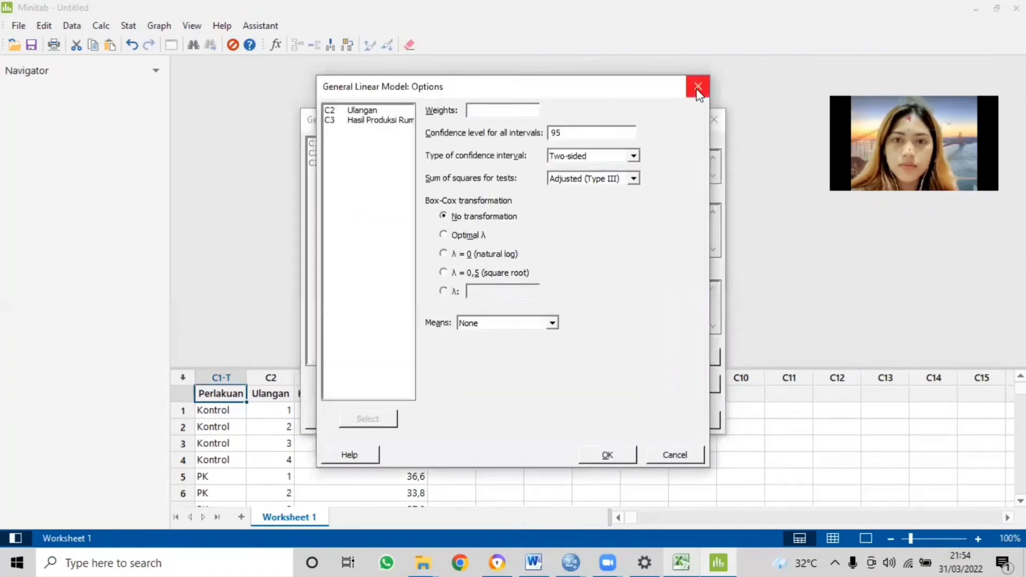
pyautogui.click(699, 88)
pyautogui.click(608, 426)
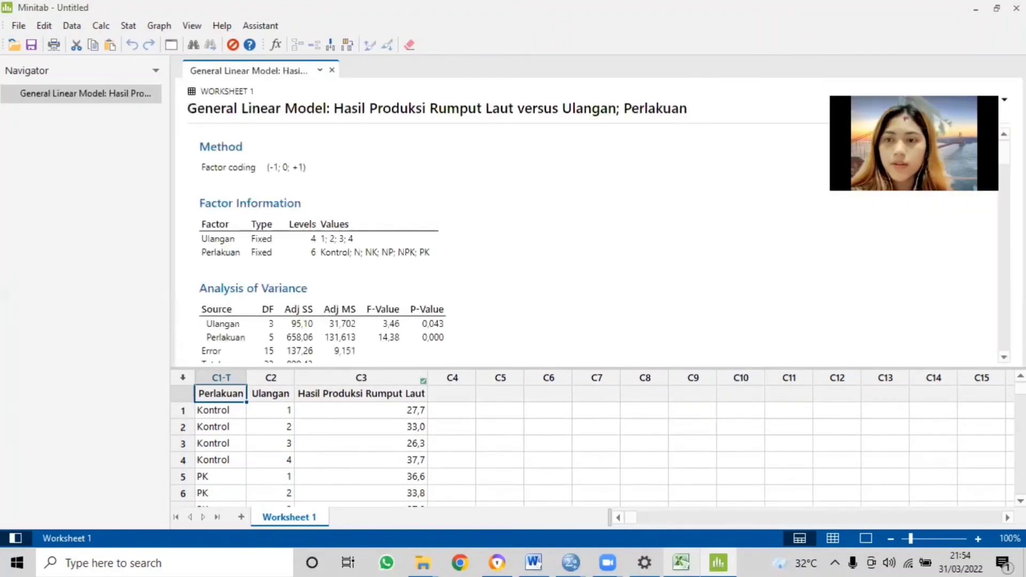
# - Review the model output, compare its Analysis of Variance table with the Tabel Analisis Ragam in Excel, and return to Minitab
pyautogui.scroll(-10, 588, 241)
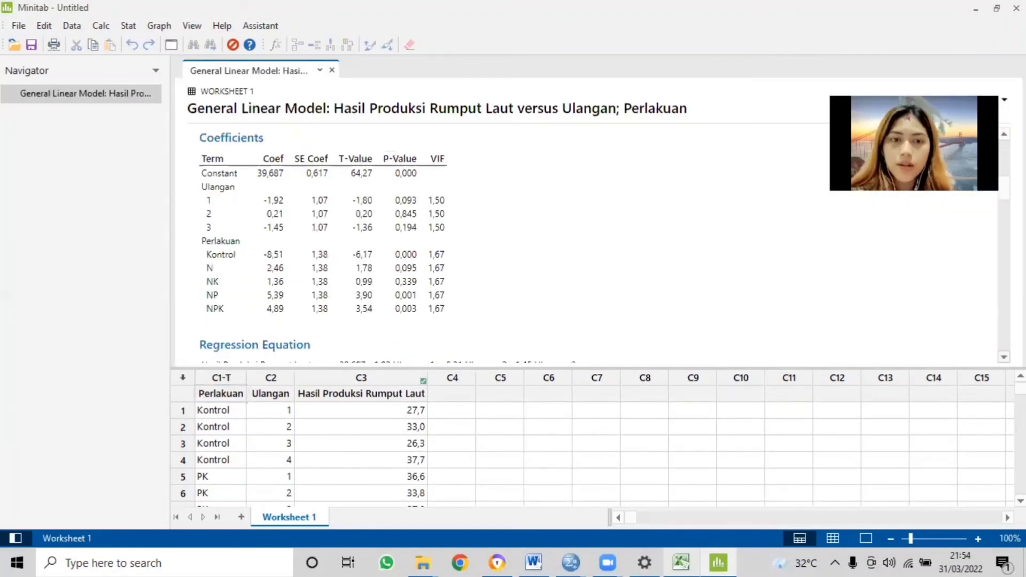
pyautogui.scroll(-3, 588, 240)
pyautogui.scroll(8, 317, 309)
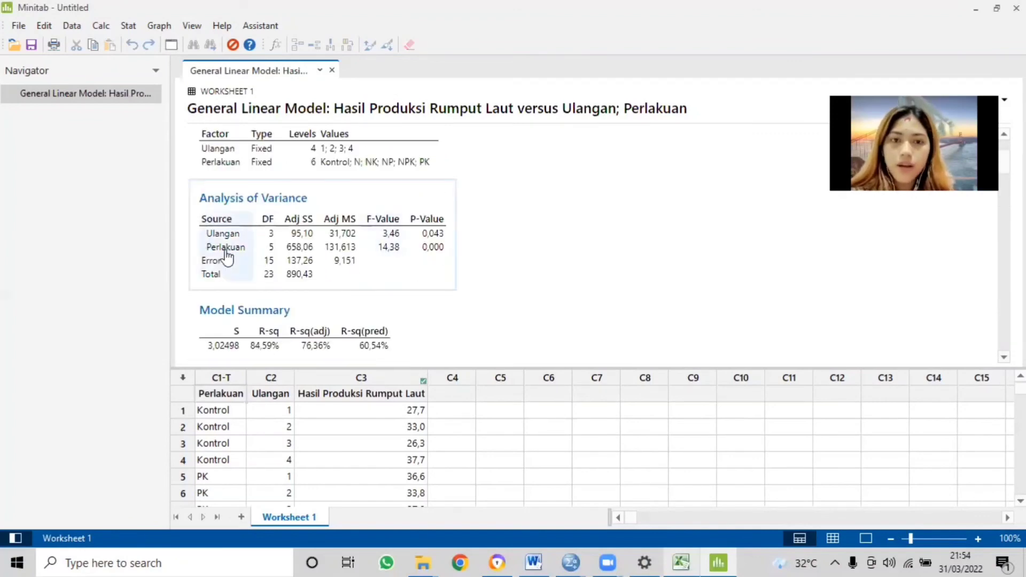
pyautogui.moveTo(682, 563)
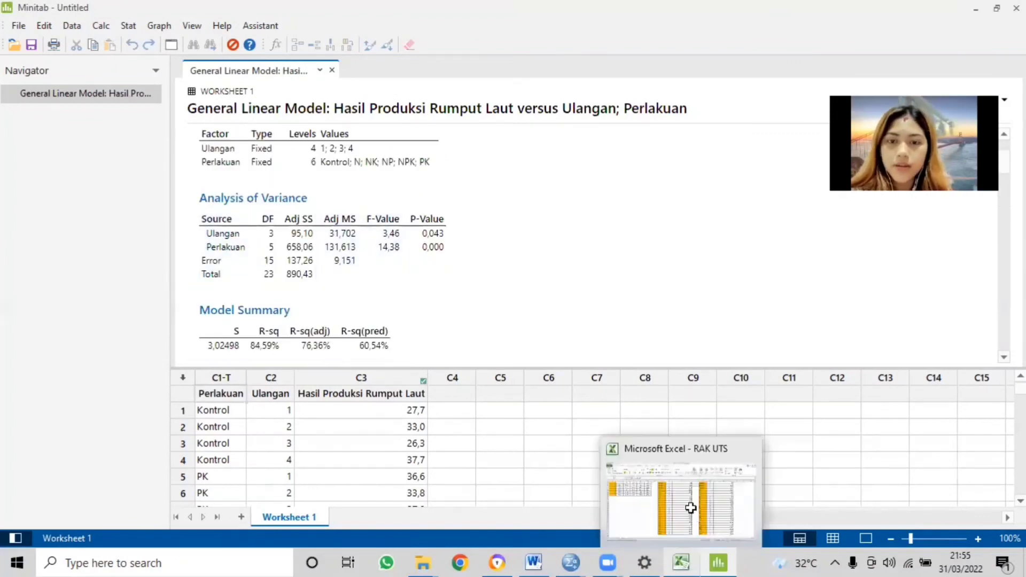
pyautogui.click(690, 505)
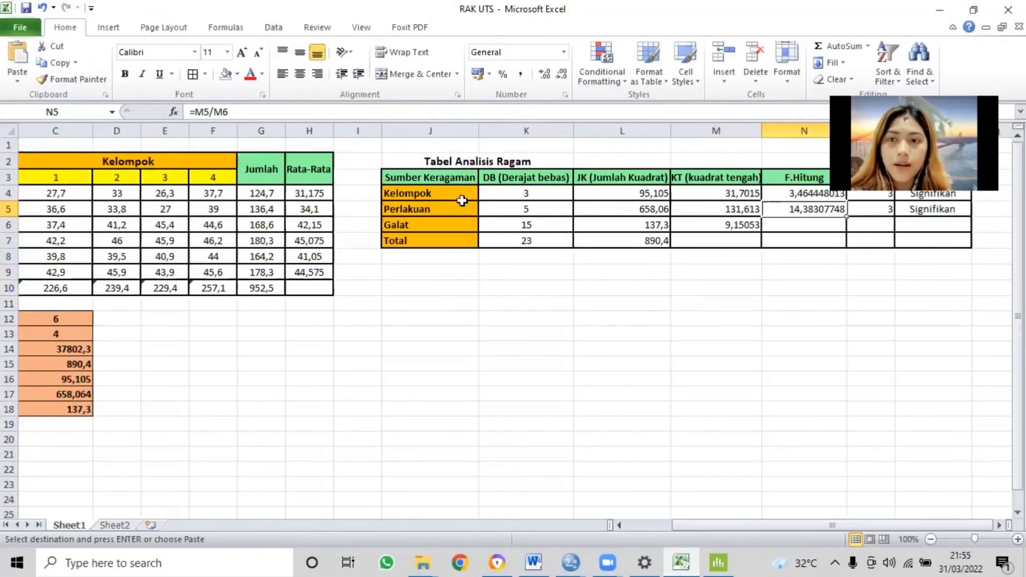
pyautogui.click(718, 563)
# - Examine the normal probability, residuals versus fits and residuals versus order plots, and return to the start of the output
pyautogui.scroll(-15, 913, 332)
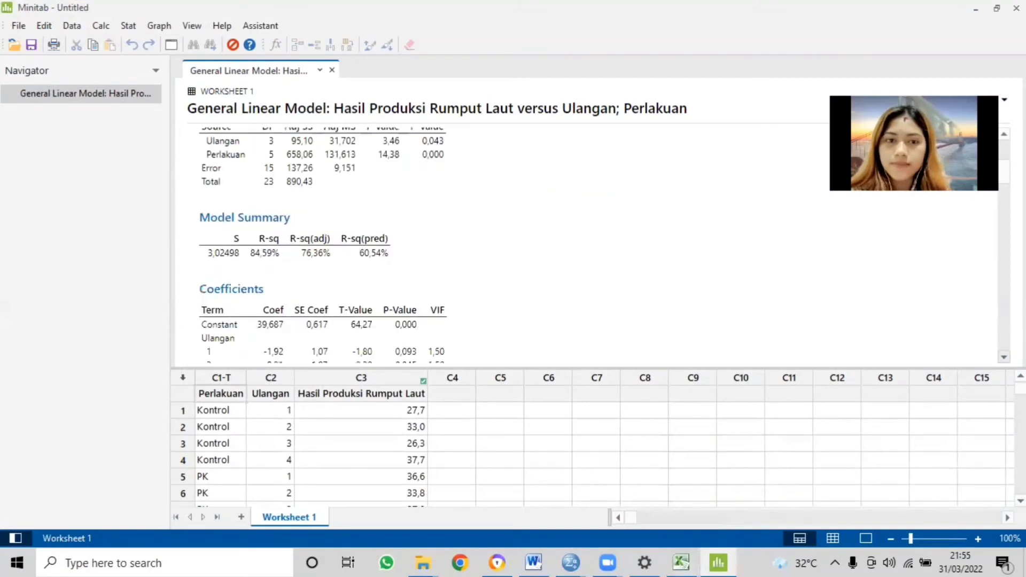
pyautogui.scroll(1, 912, 332)
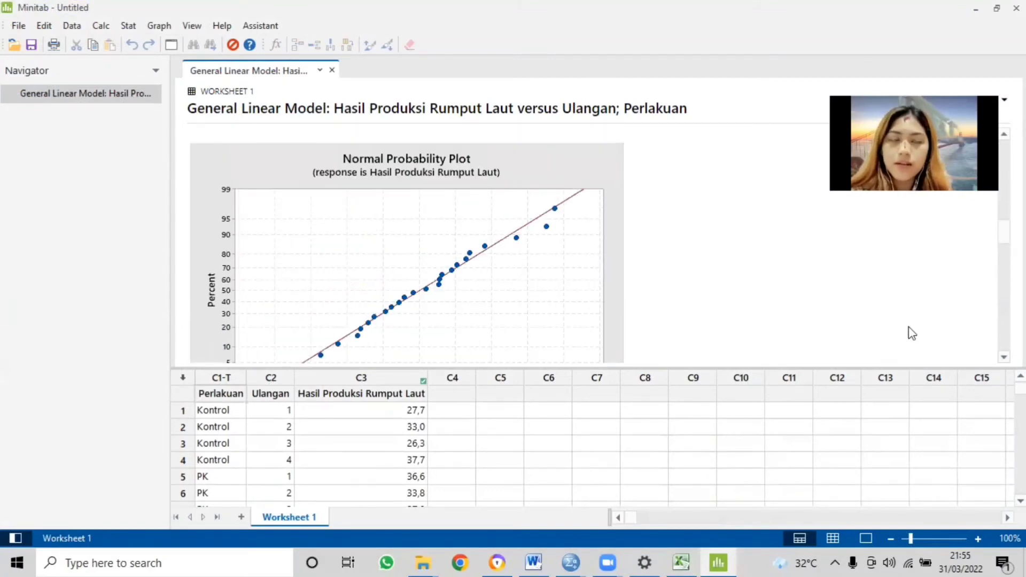
pyautogui.scroll(-1, 912, 333)
pyautogui.scroll(1, 912, 332)
pyautogui.scroll(-1, 912, 333)
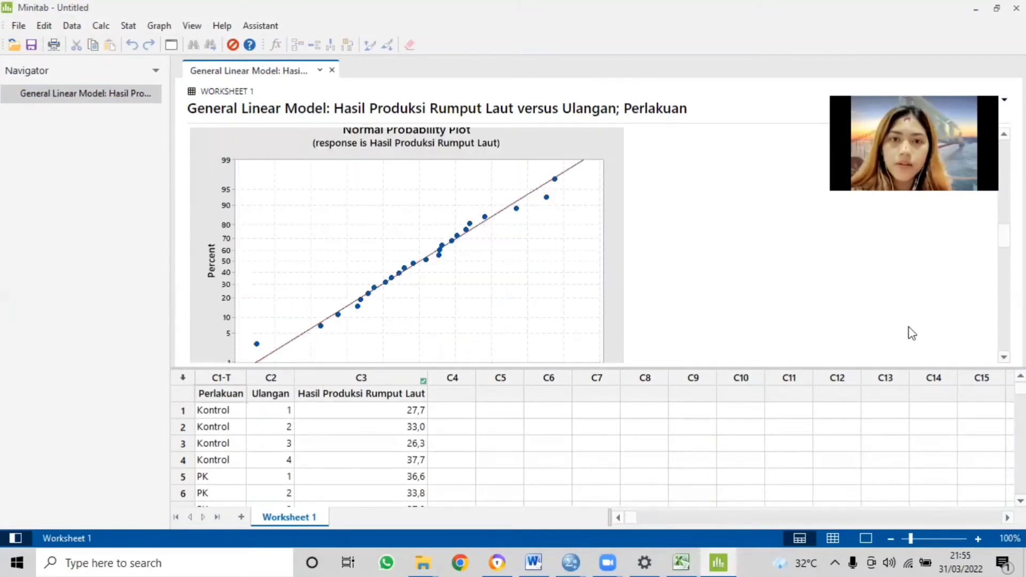
pyautogui.scroll(1, 912, 332)
pyautogui.scroll(-1, 912, 332)
pyautogui.scroll(1, 912, 332)
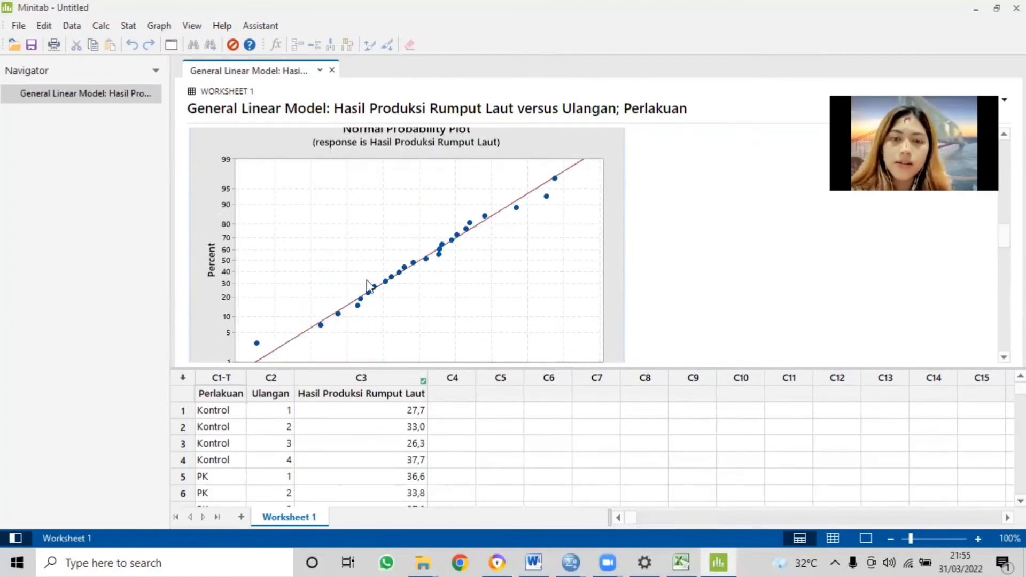
pyautogui.scroll(-5, 826, 199)
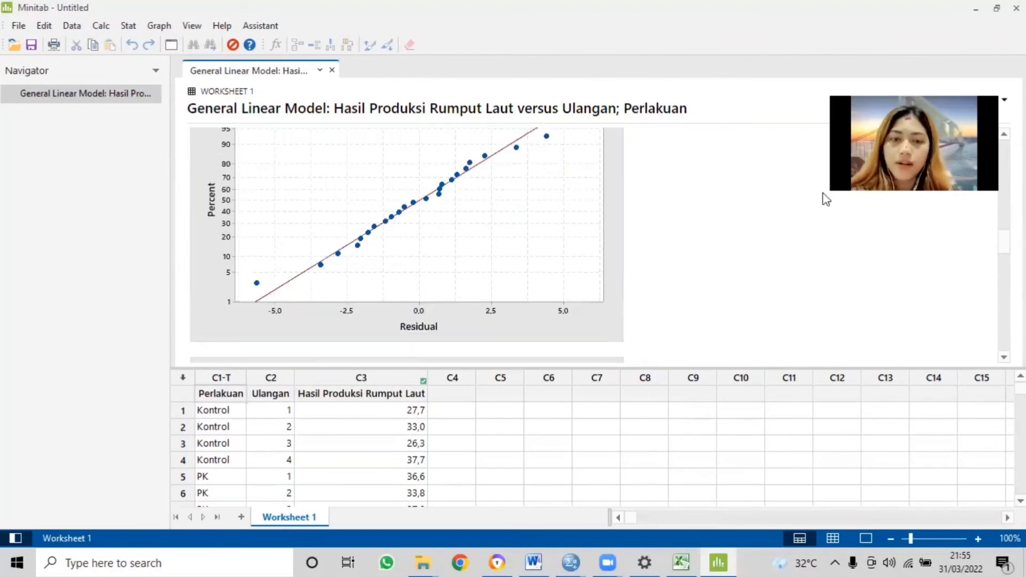
pyautogui.scroll(-1, 826, 199)
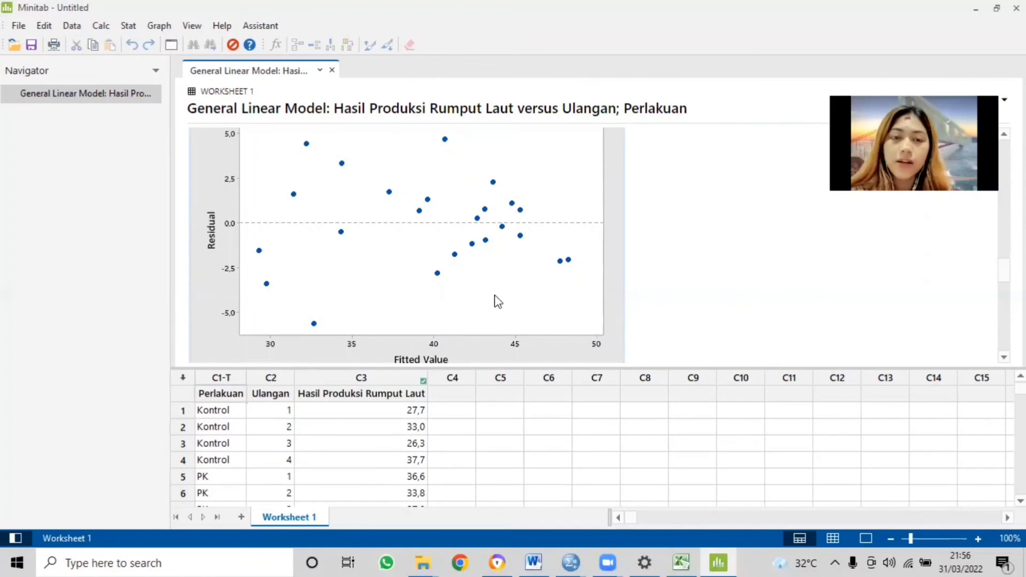
pyautogui.scroll(-8, 495, 297)
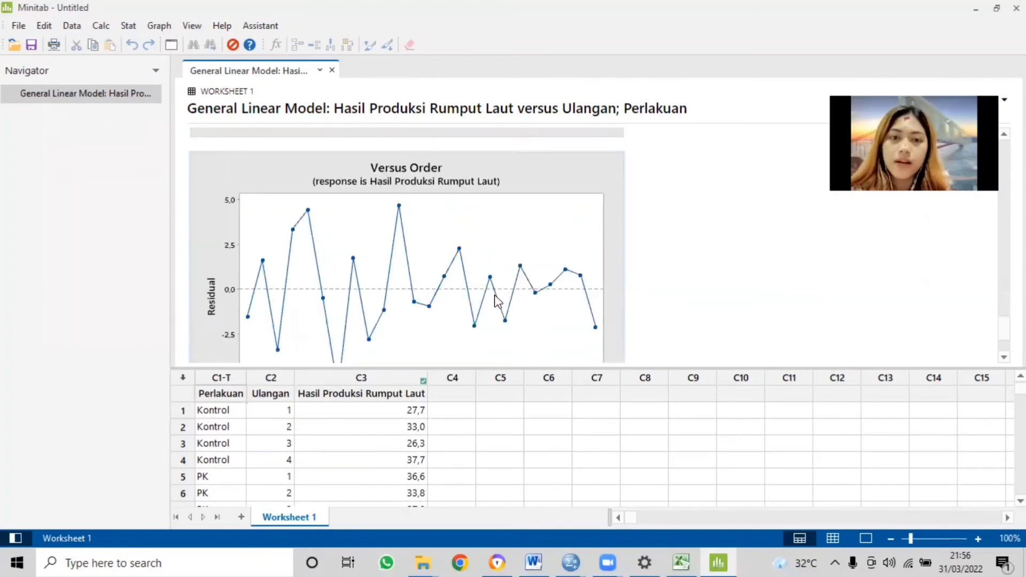
pyautogui.scroll(20, 495, 294)
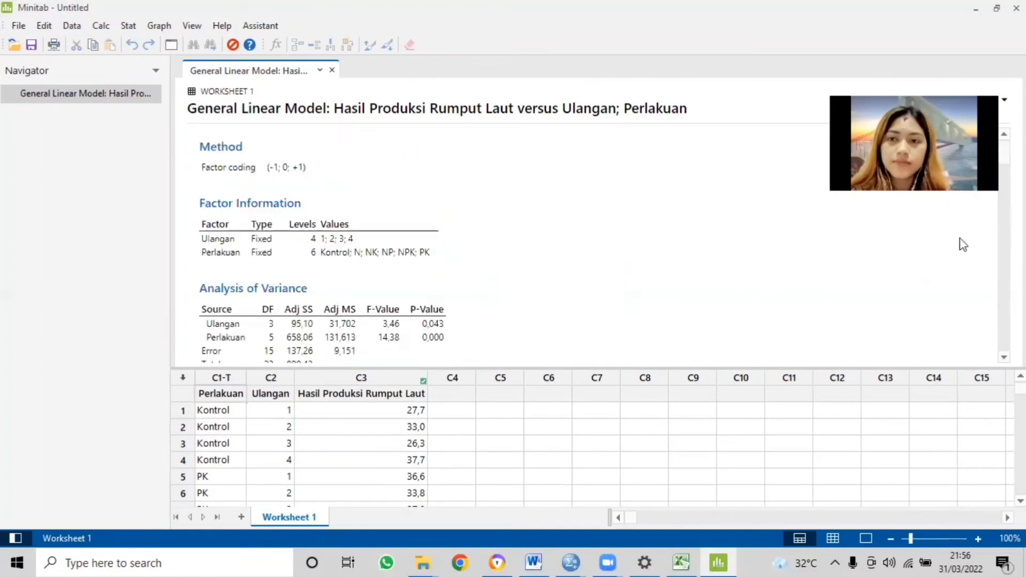